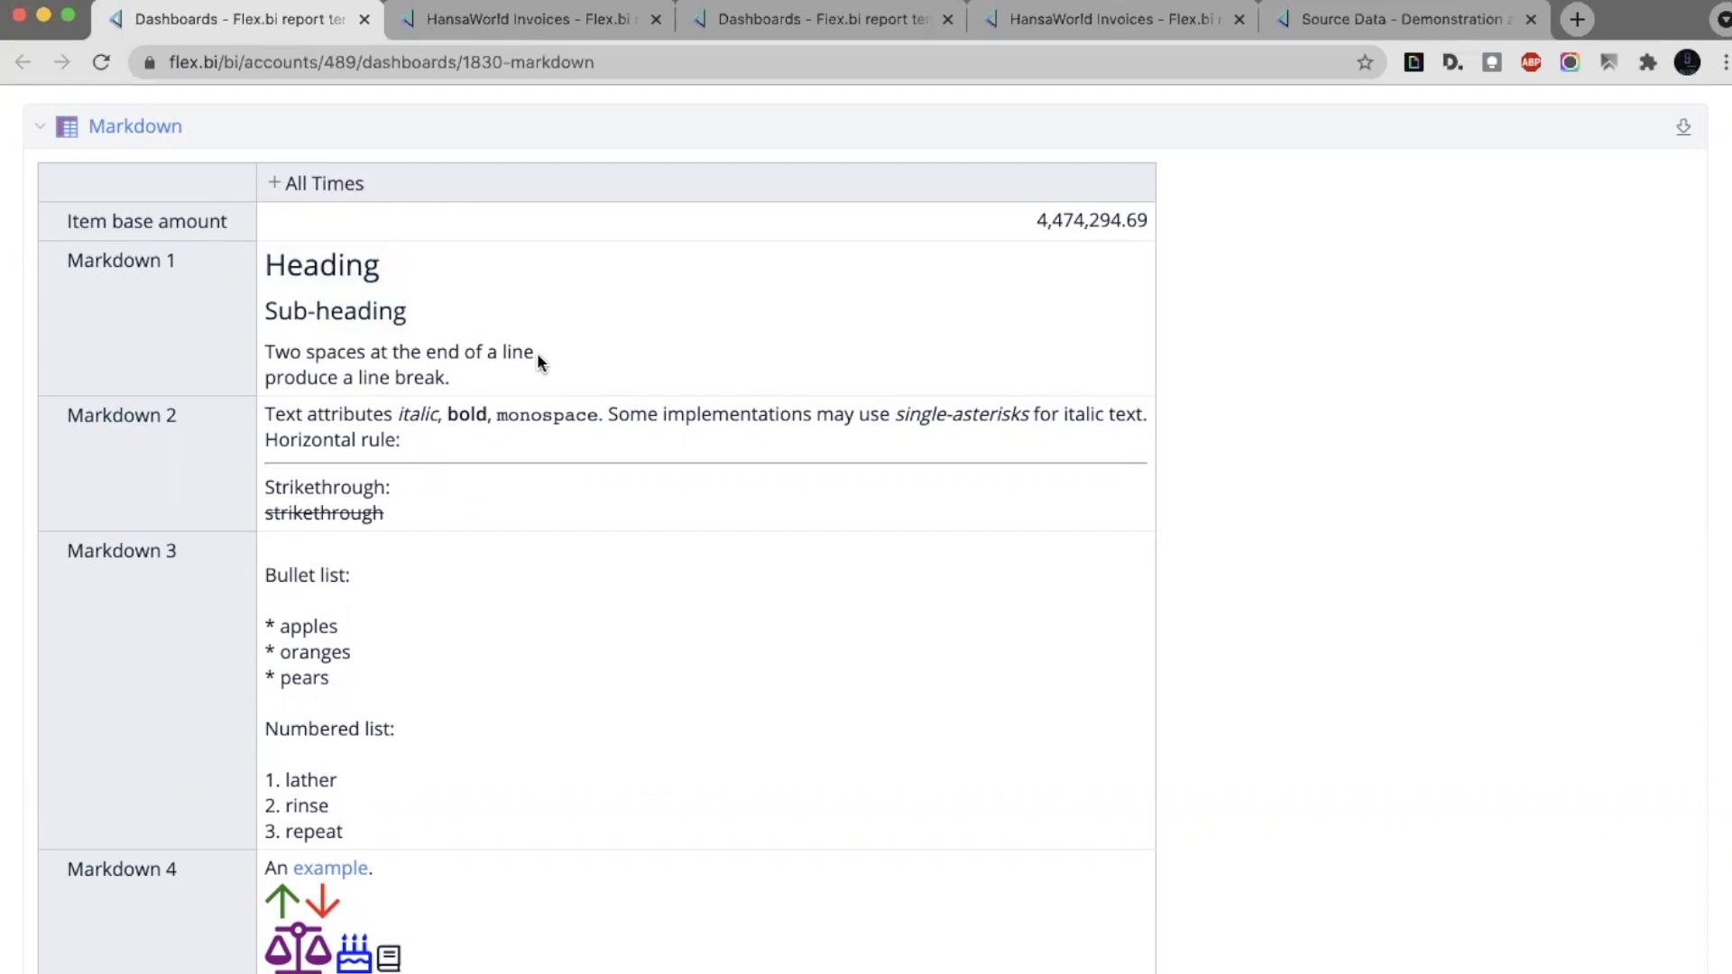
# Examine the text formatting examples in the Markdown 2 row: italic, bold, monospace and strikethrough
pyautogui.doubleClick(409, 413)
pyautogui.click(448, 408)
pyautogui.doubleClick(534, 414)
pyautogui.scroll(-2, 417, 496)
pyautogui.moveTo(395, 435); pyautogui.dragTo(270, 431)
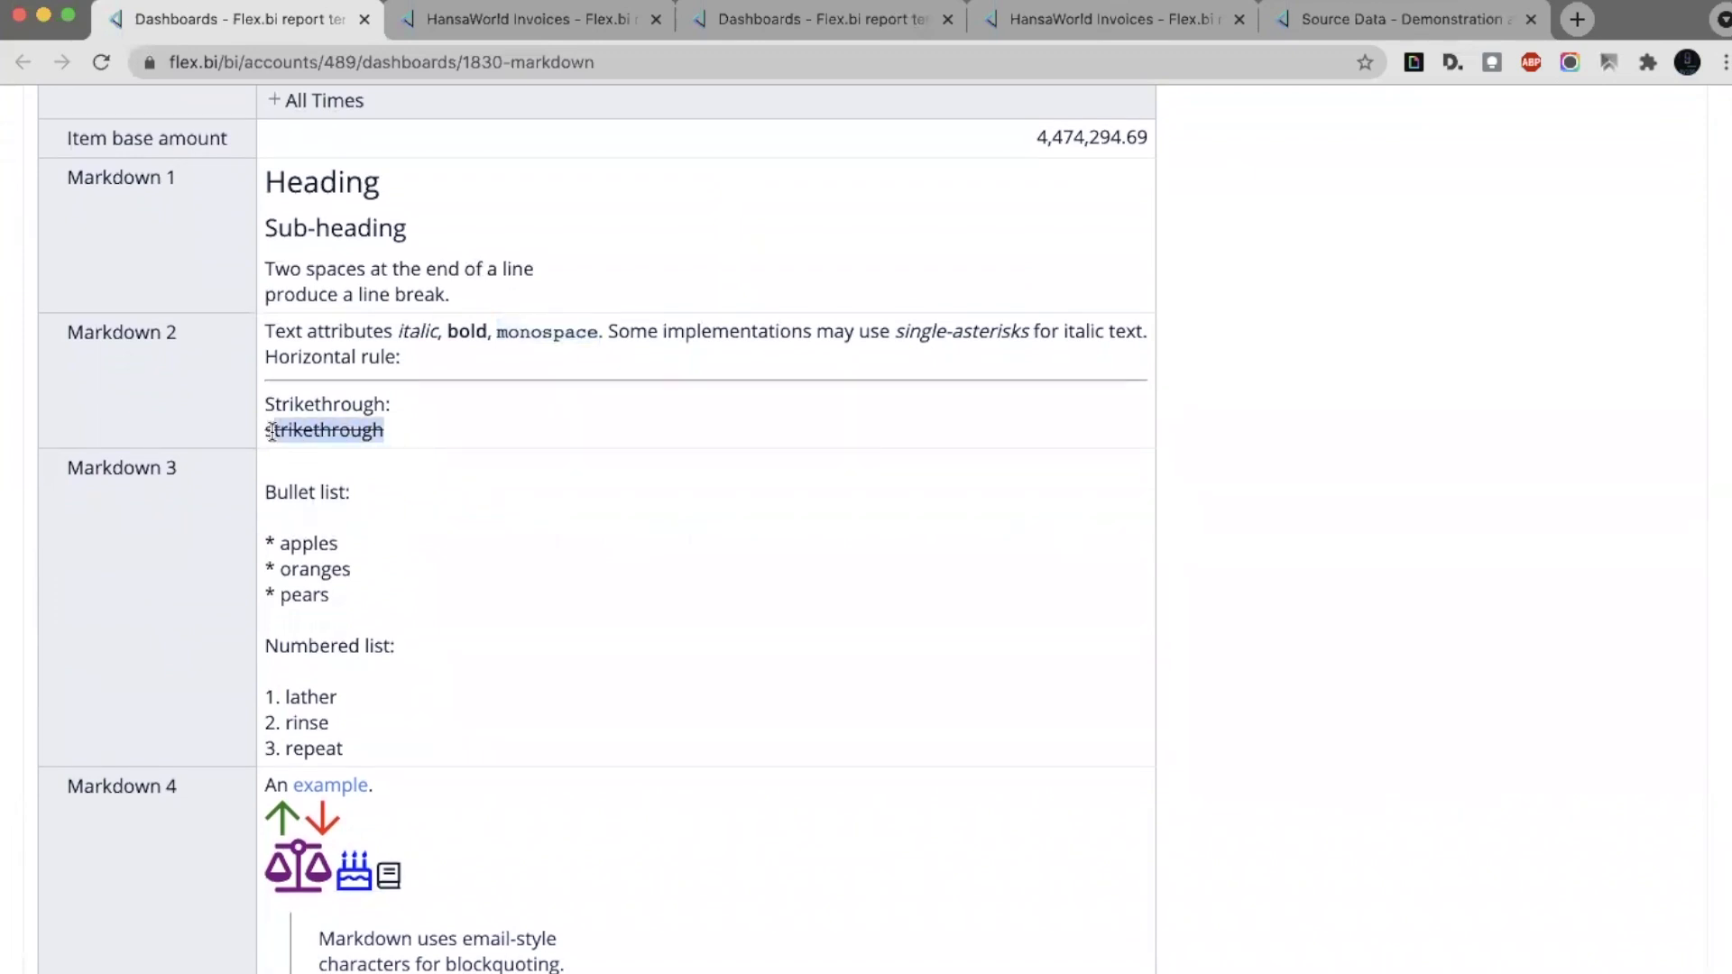
pyautogui.scroll(-3, 272, 432)
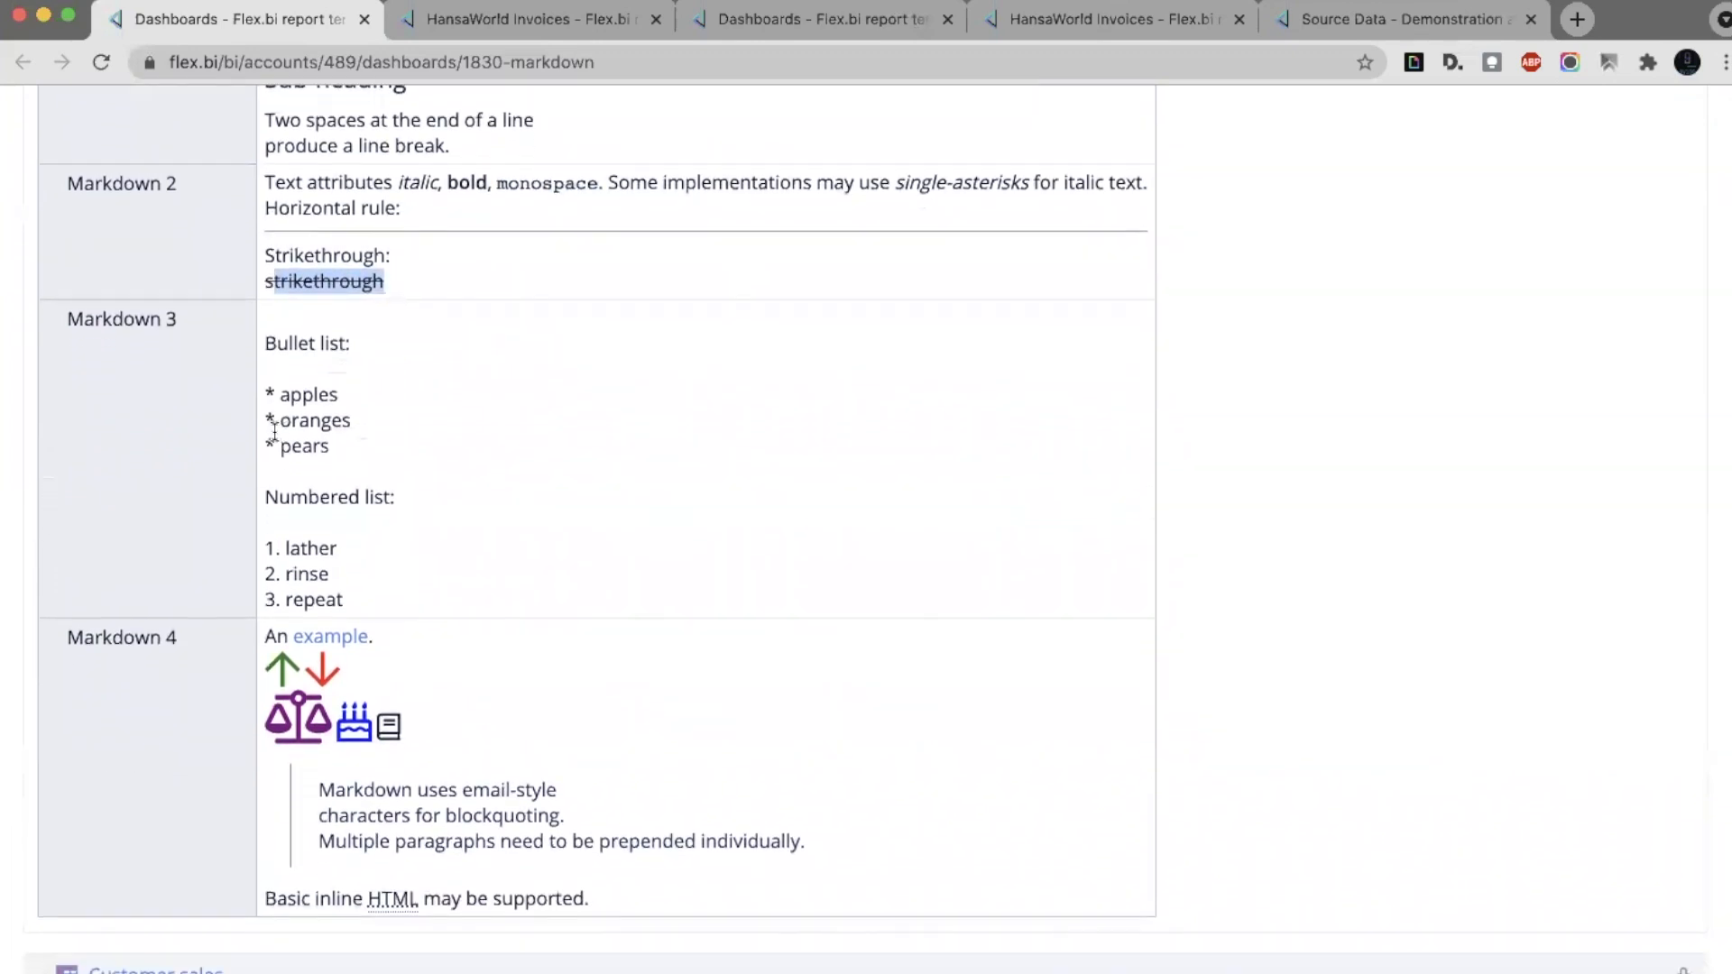
# Examine the lists in the Markdown 3 row and the link, icons, blockquote and inline HTML in the Markdown 4 row
pyautogui.tripleClick(343, 442)
pyautogui.click(360, 591)
pyautogui.moveTo(361, 602); pyautogui.dragTo(316, 521)
pyautogui.click(316, 522)
pyautogui.scroll(-3, 317, 521)
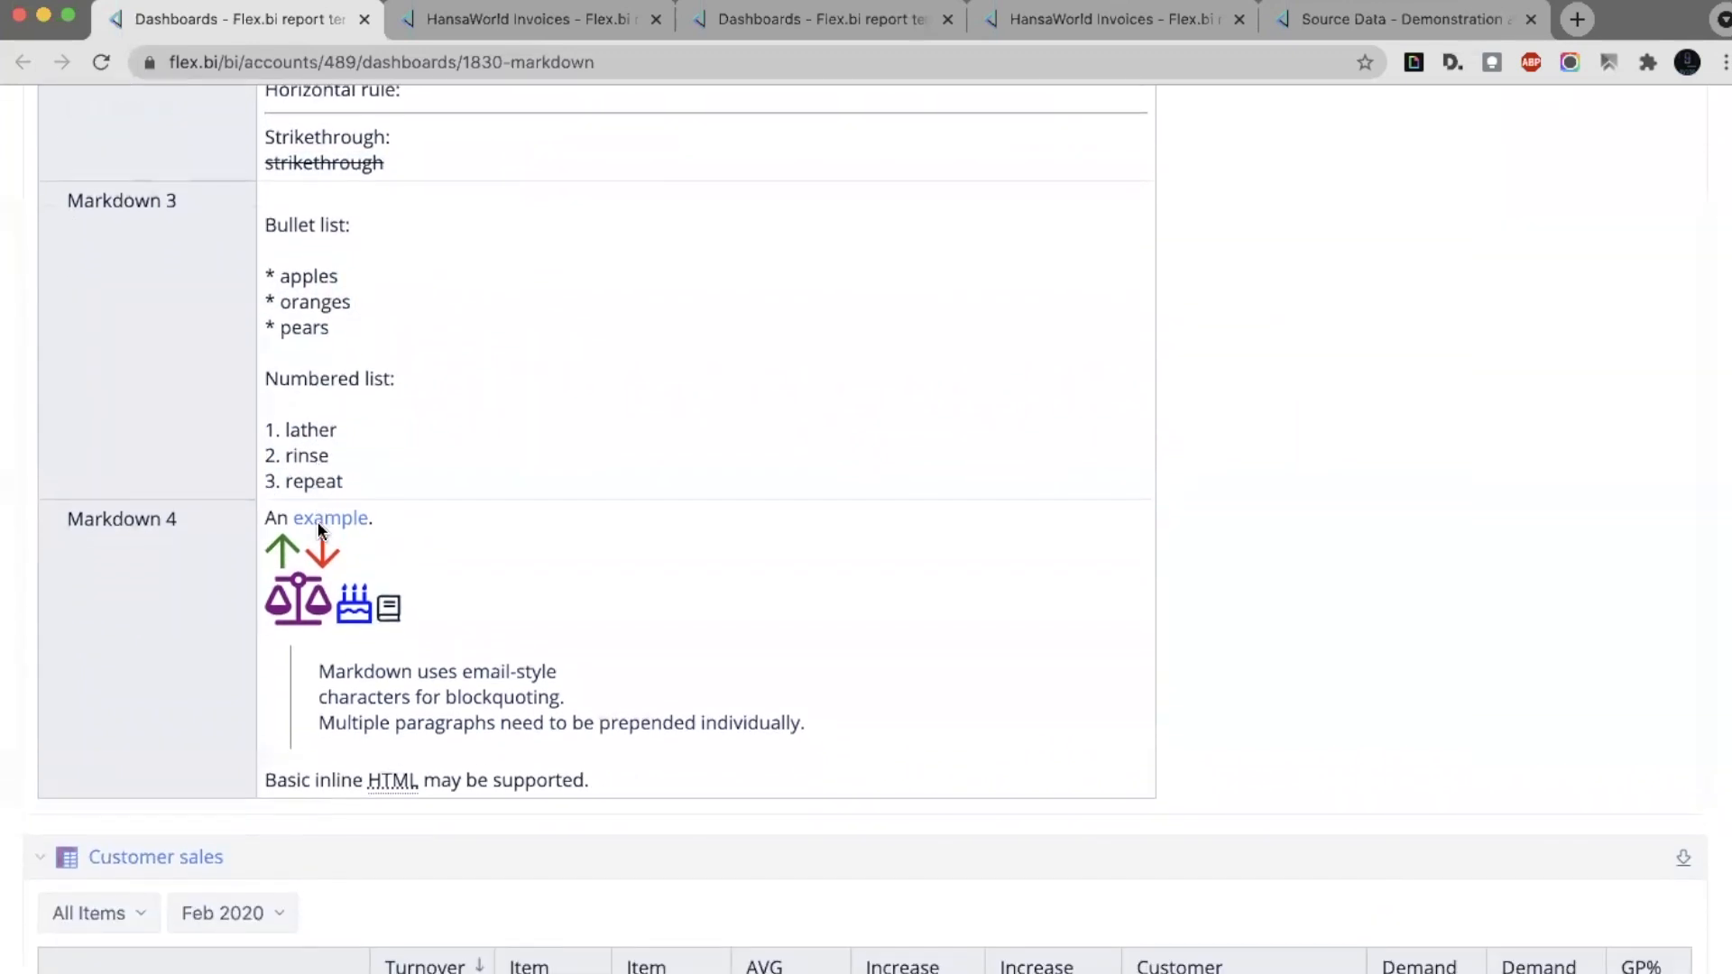
pyautogui.scroll(-1, 316, 521)
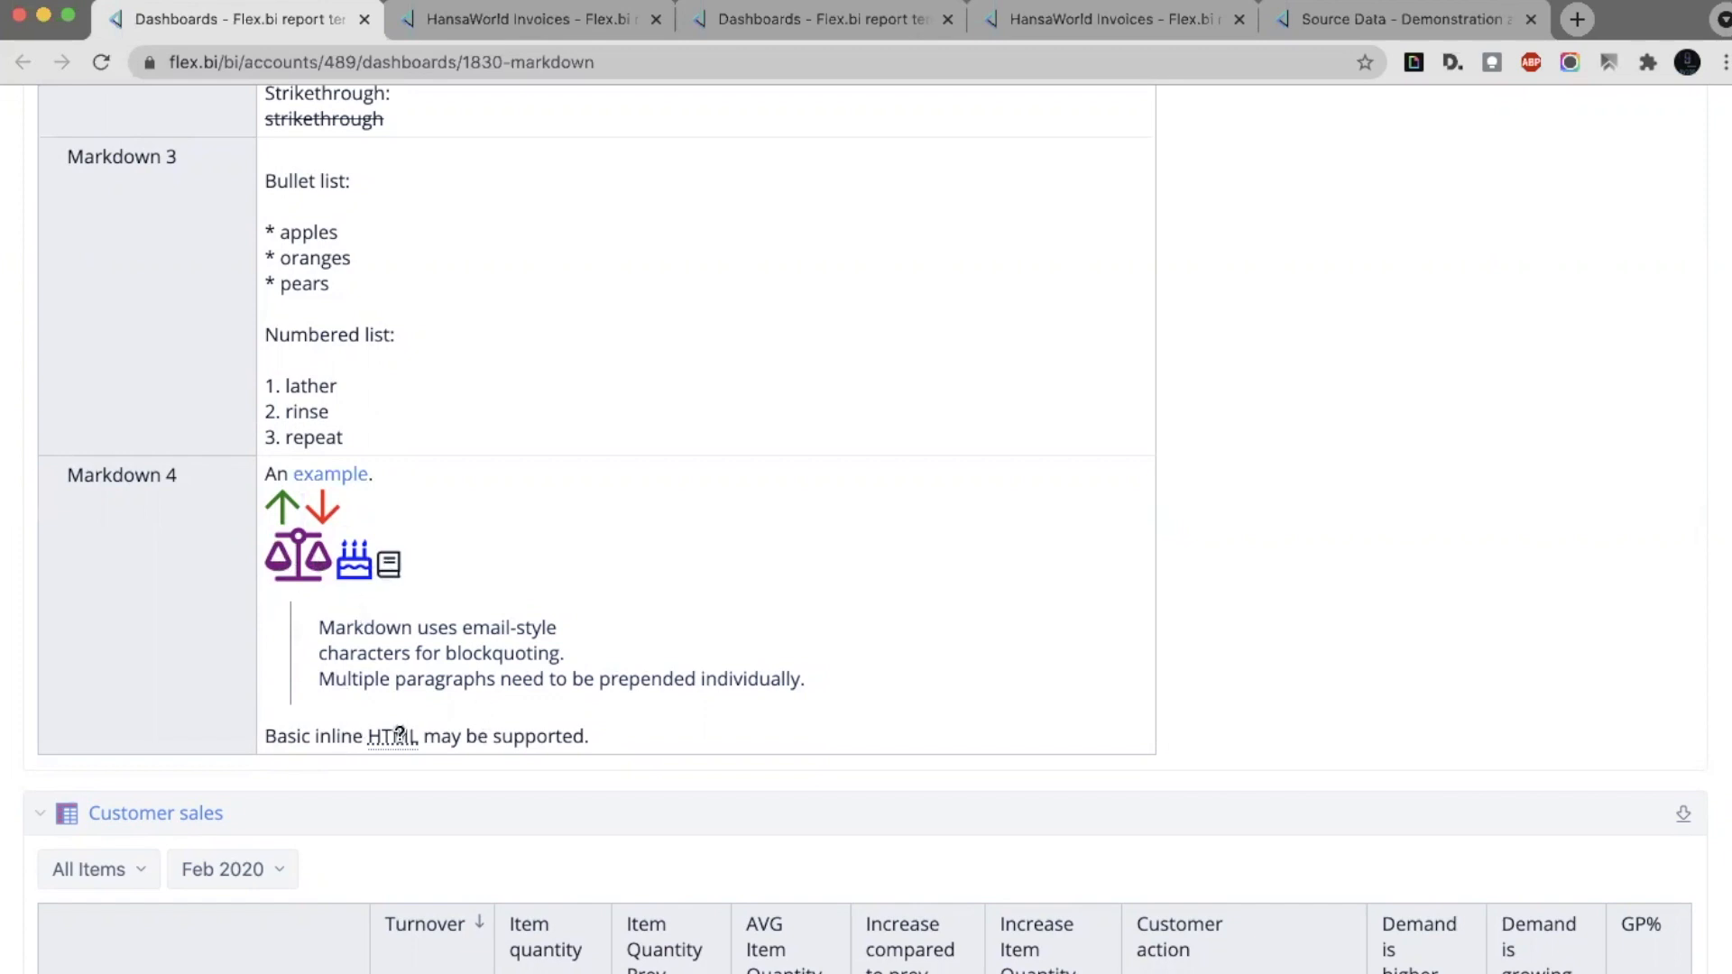
pyautogui.moveTo(400, 734)
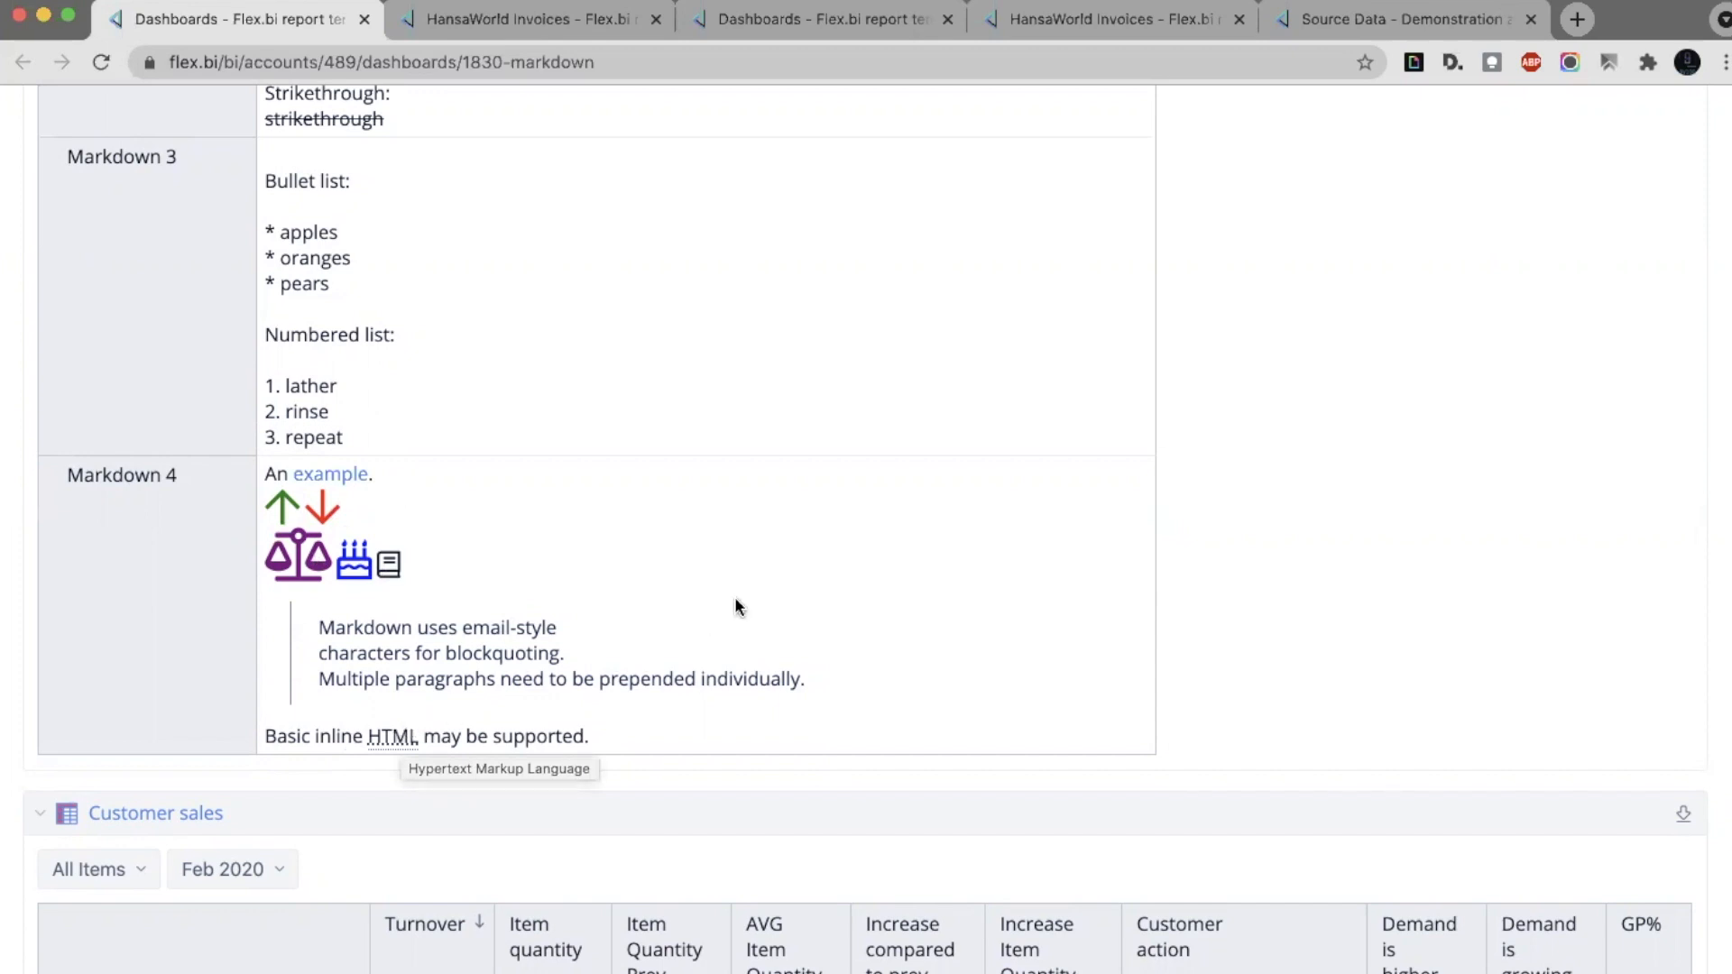
# Review the Customer sales report on the dashboard, comparing the Customer action, Demand is higher than AVG and Demand is growing columns across customers
pyautogui.scroll(-5, 735, 599)
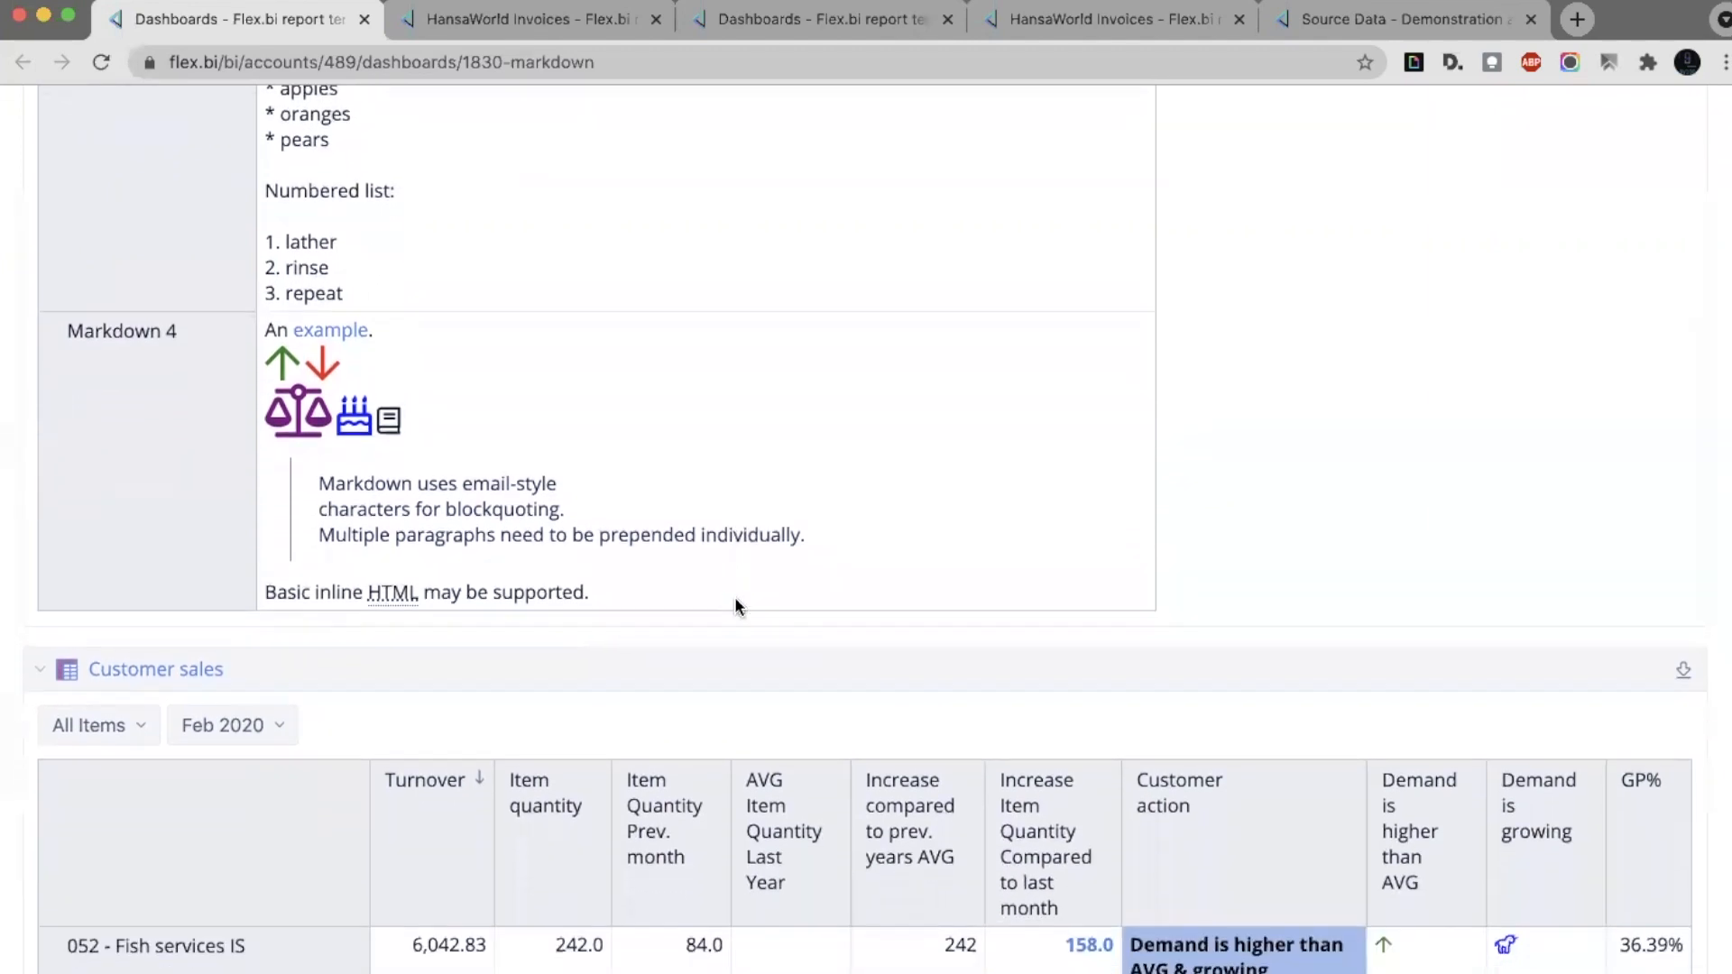
pyautogui.scroll(-3, 734, 598)
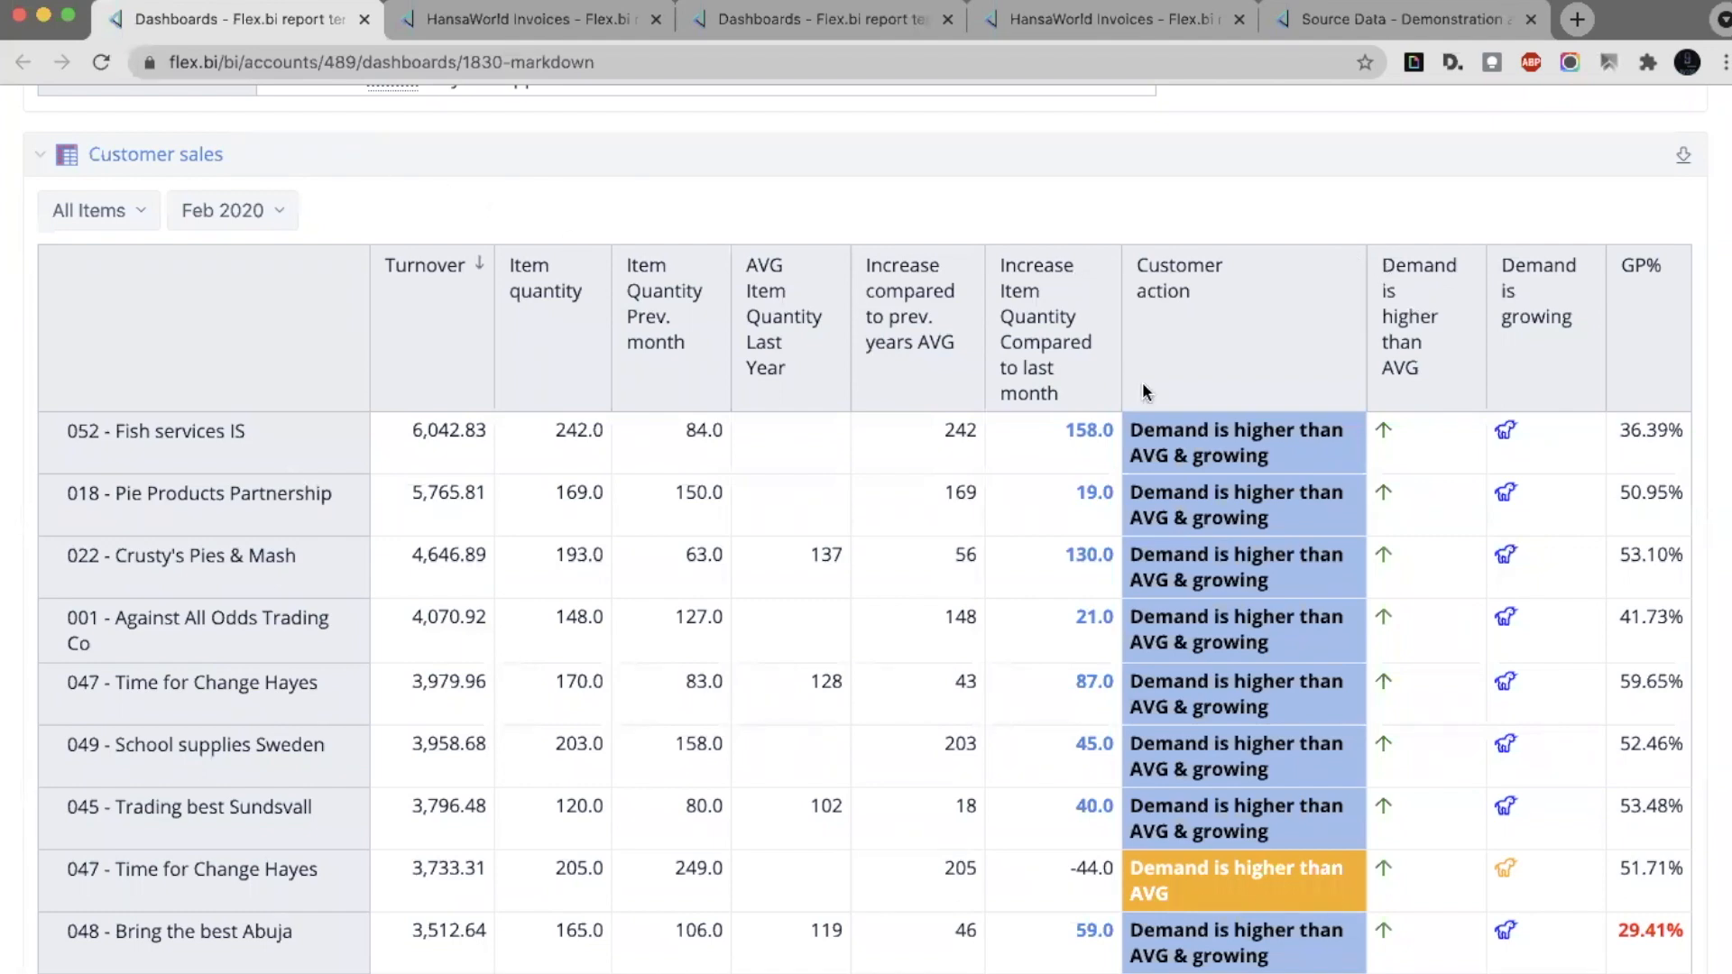
pyautogui.scroll(-1, 1143, 382)
pyautogui.scroll(-1, 1142, 381)
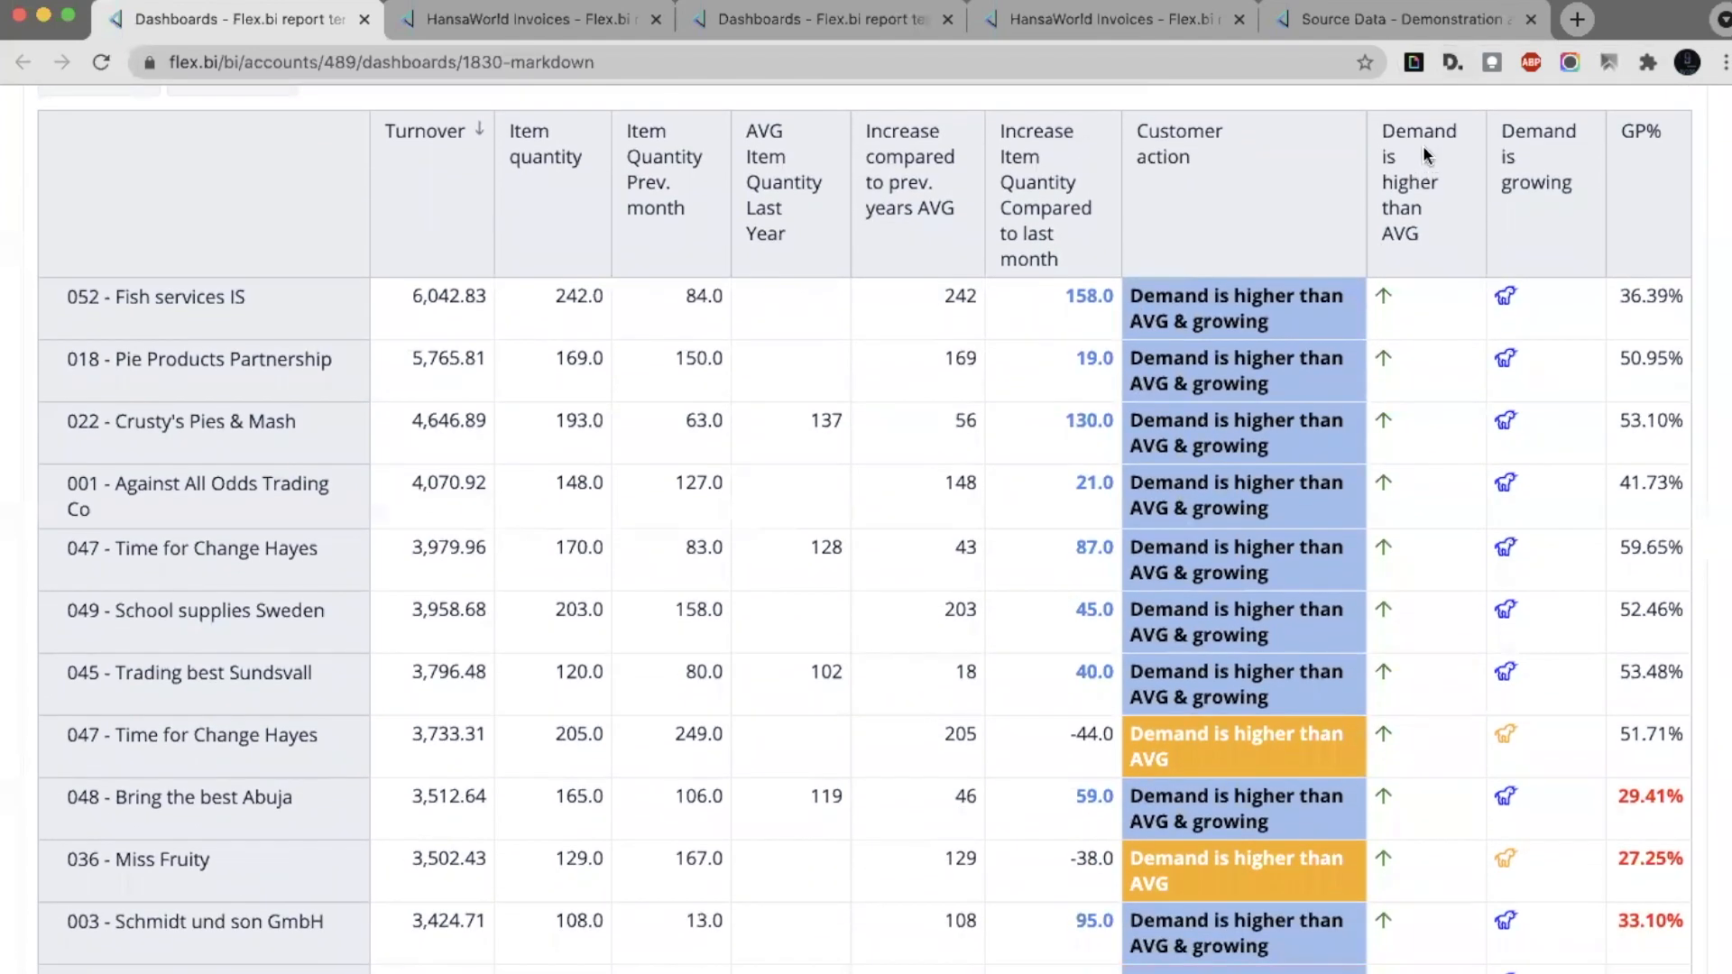
pyautogui.scroll(2, 1422, 154)
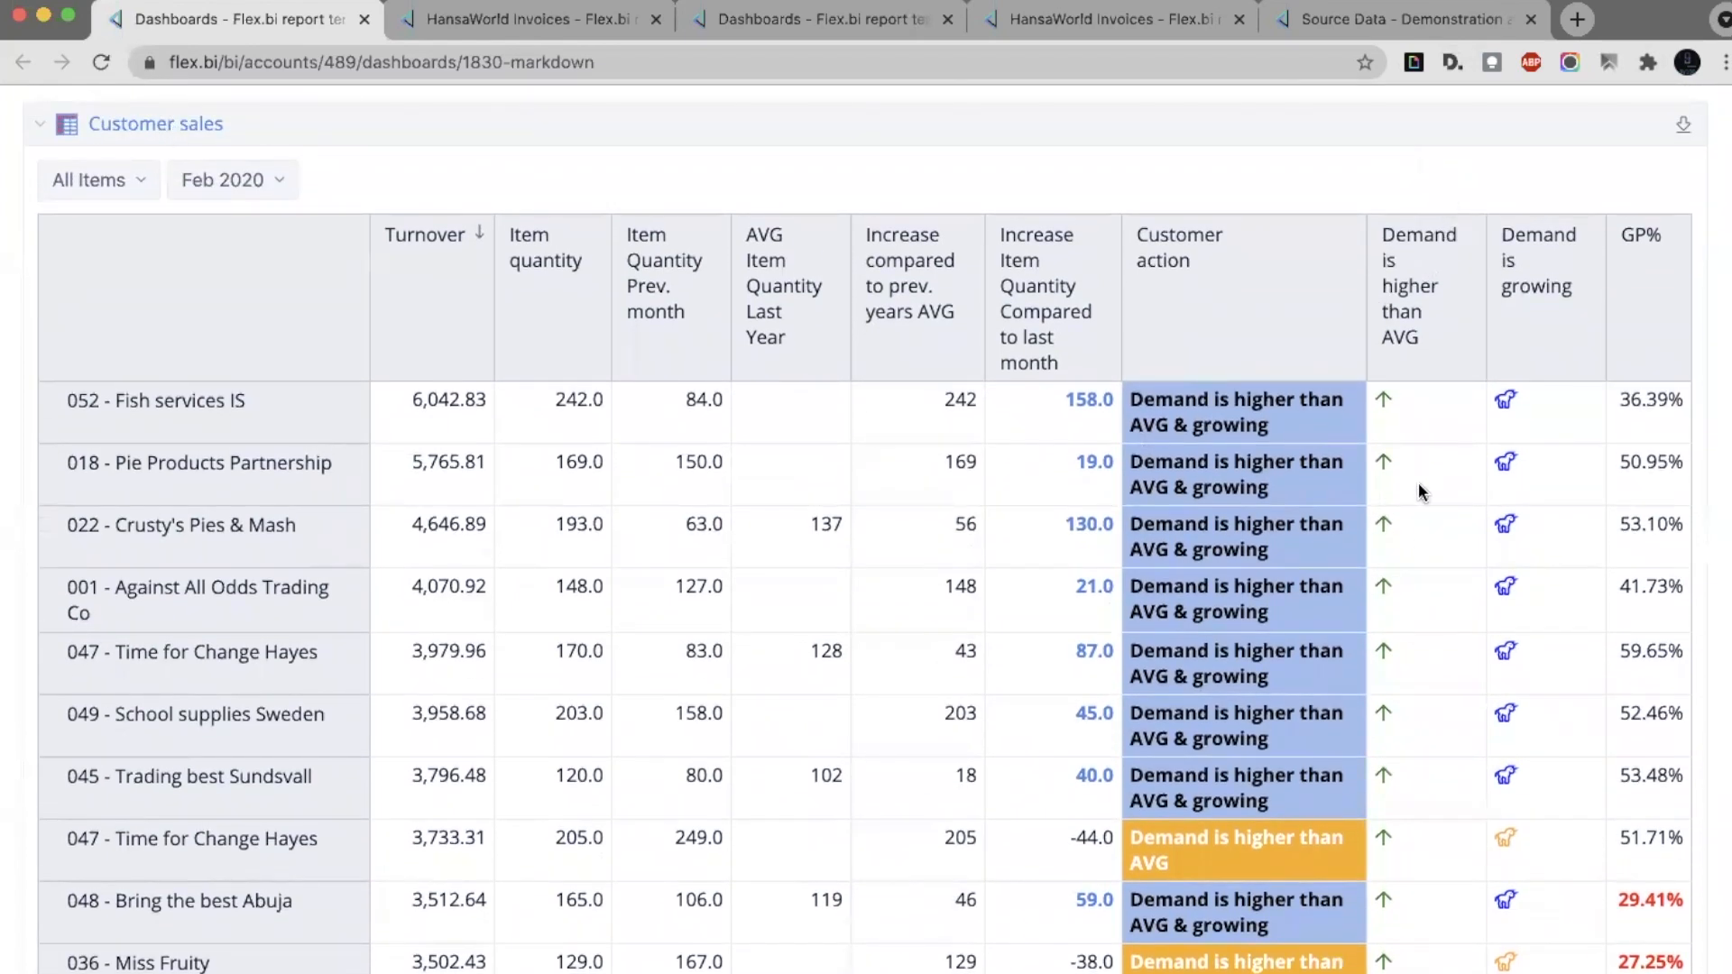
pyautogui.scroll(-3, 1421, 390)
pyautogui.scroll(1, 1426, 353)
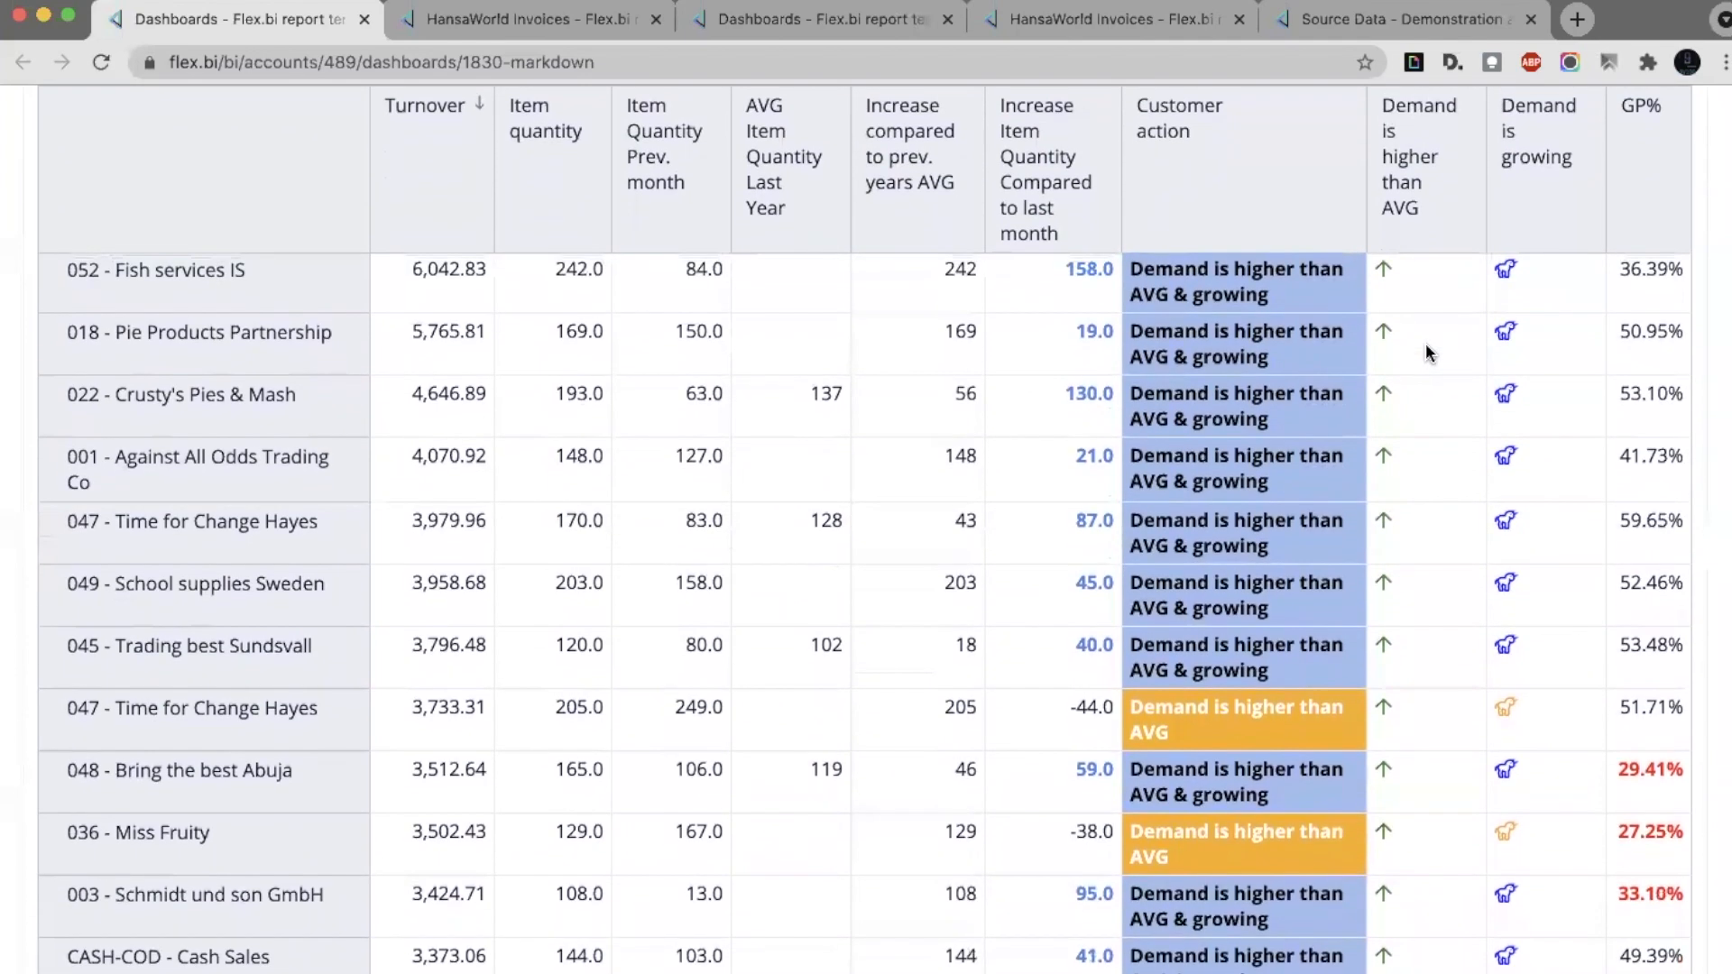
pyautogui.scroll(-10, 1429, 352)
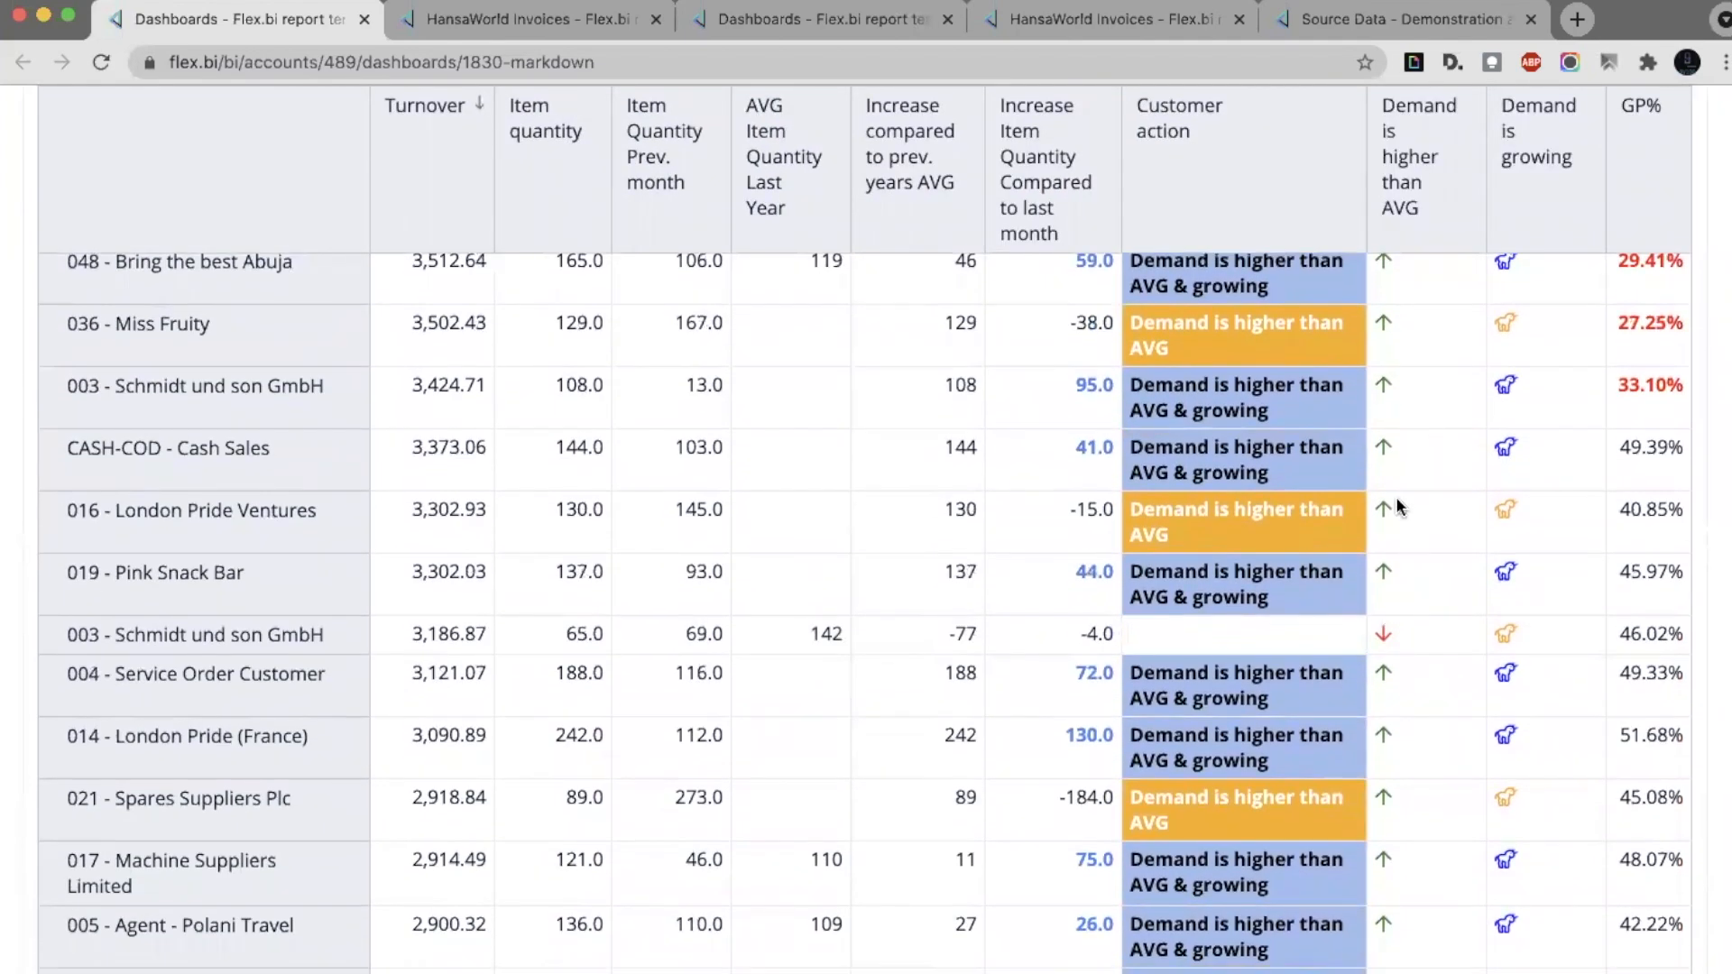
pyautogui.scroll(-8, 1392, 632)
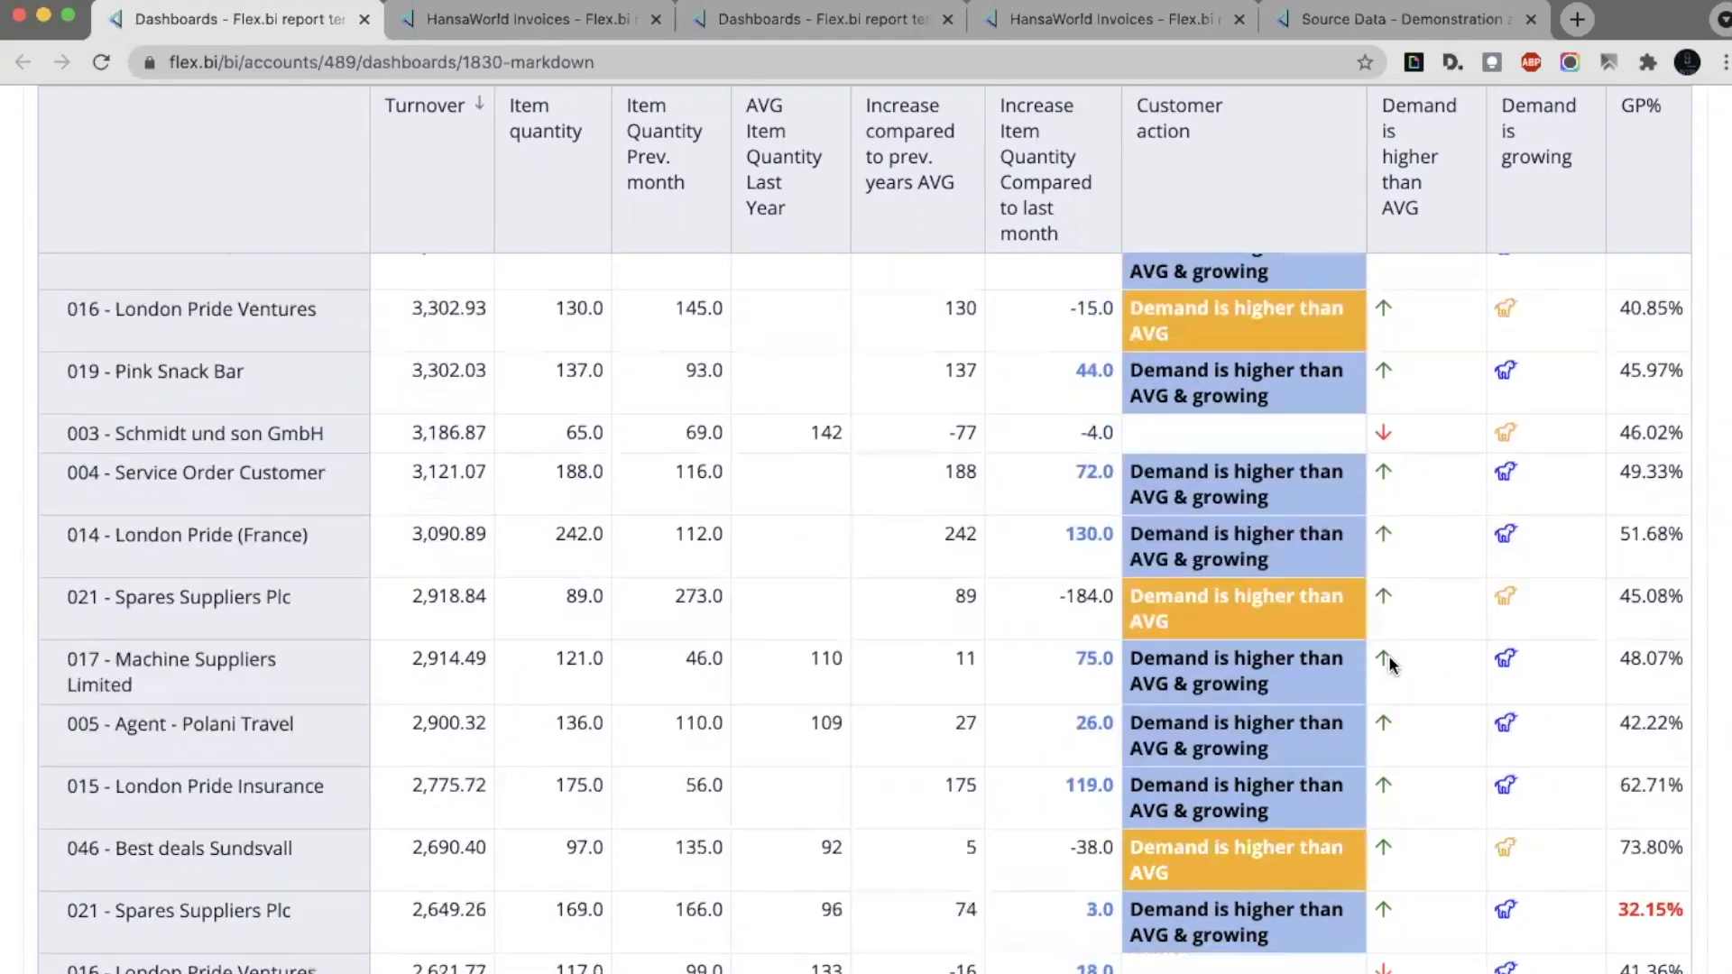
pyautogui.scroll(18, 1365, 669)
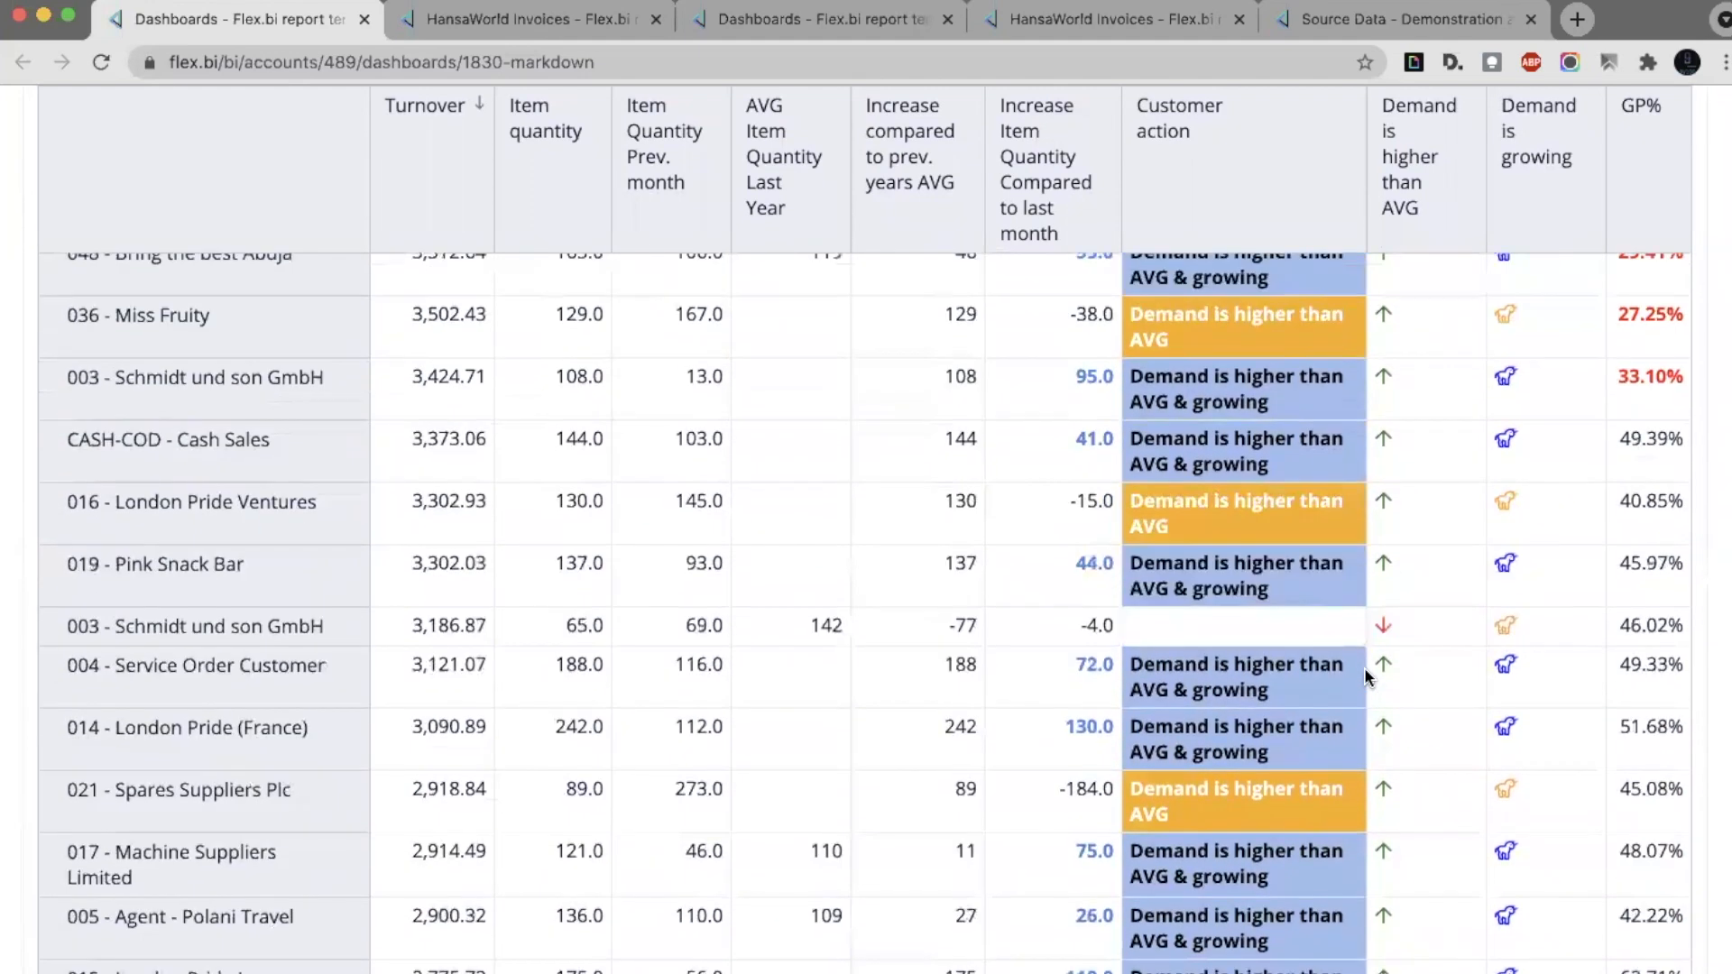
pyautogui.scroll(5, 1368, 676)
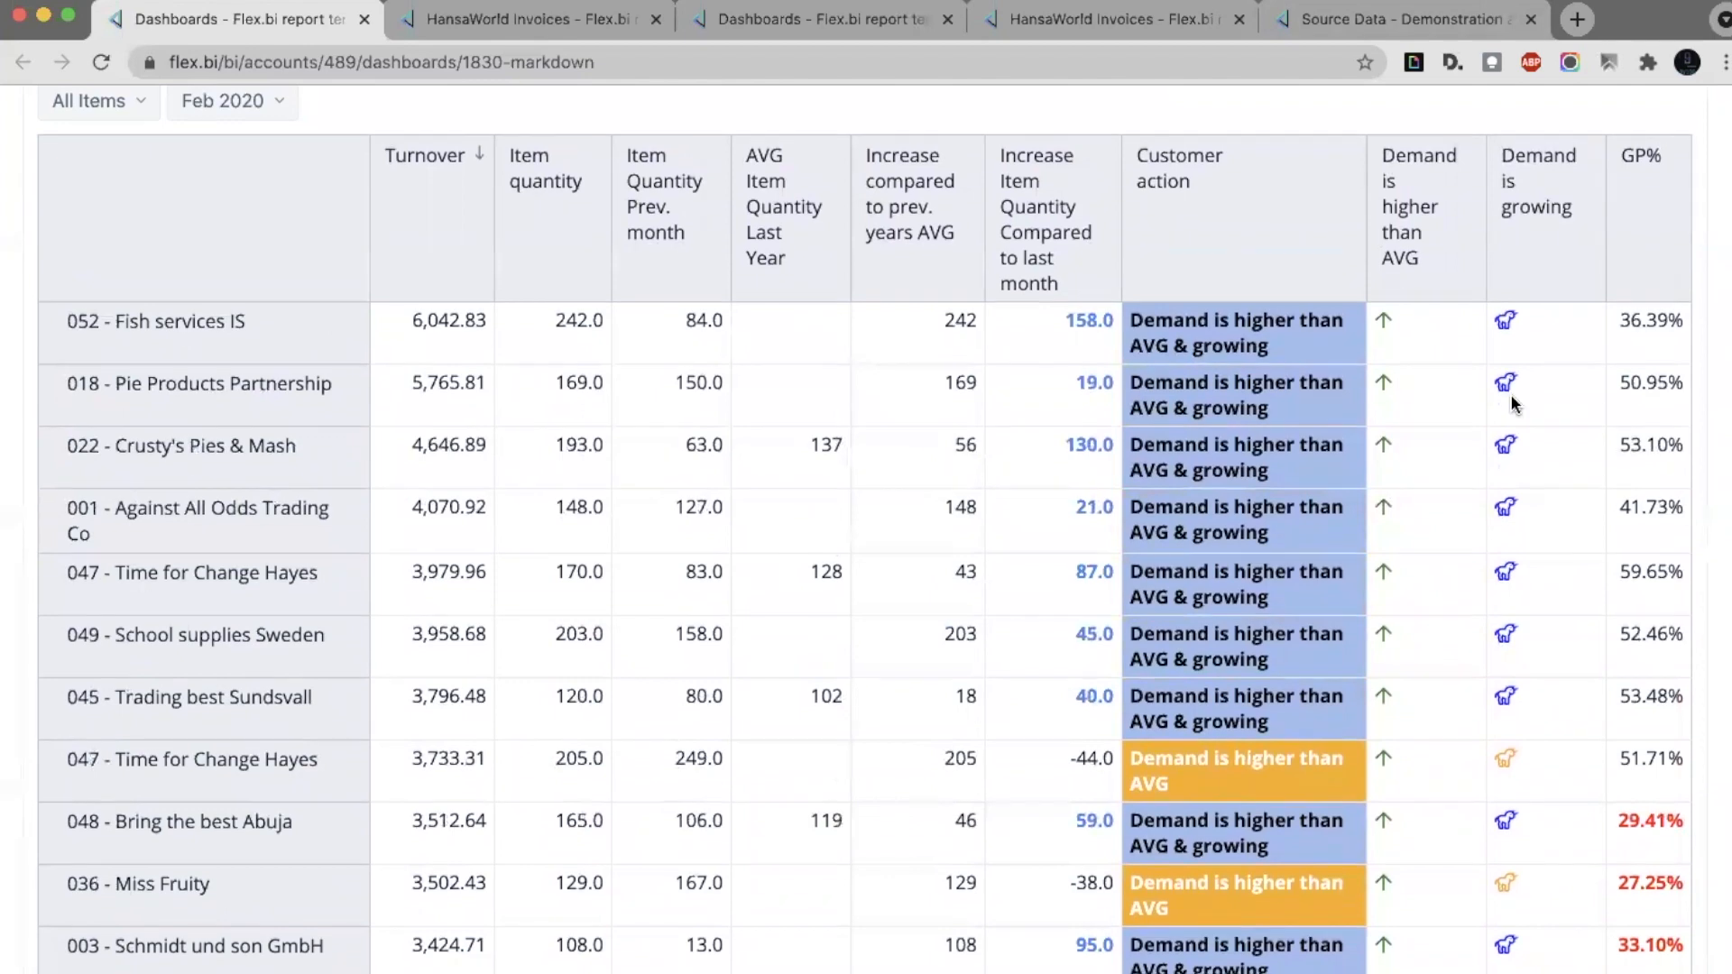
pyautogui.scroll(-1, 1513, 393)
pyautogui.scroll(-3, 1512, 397)
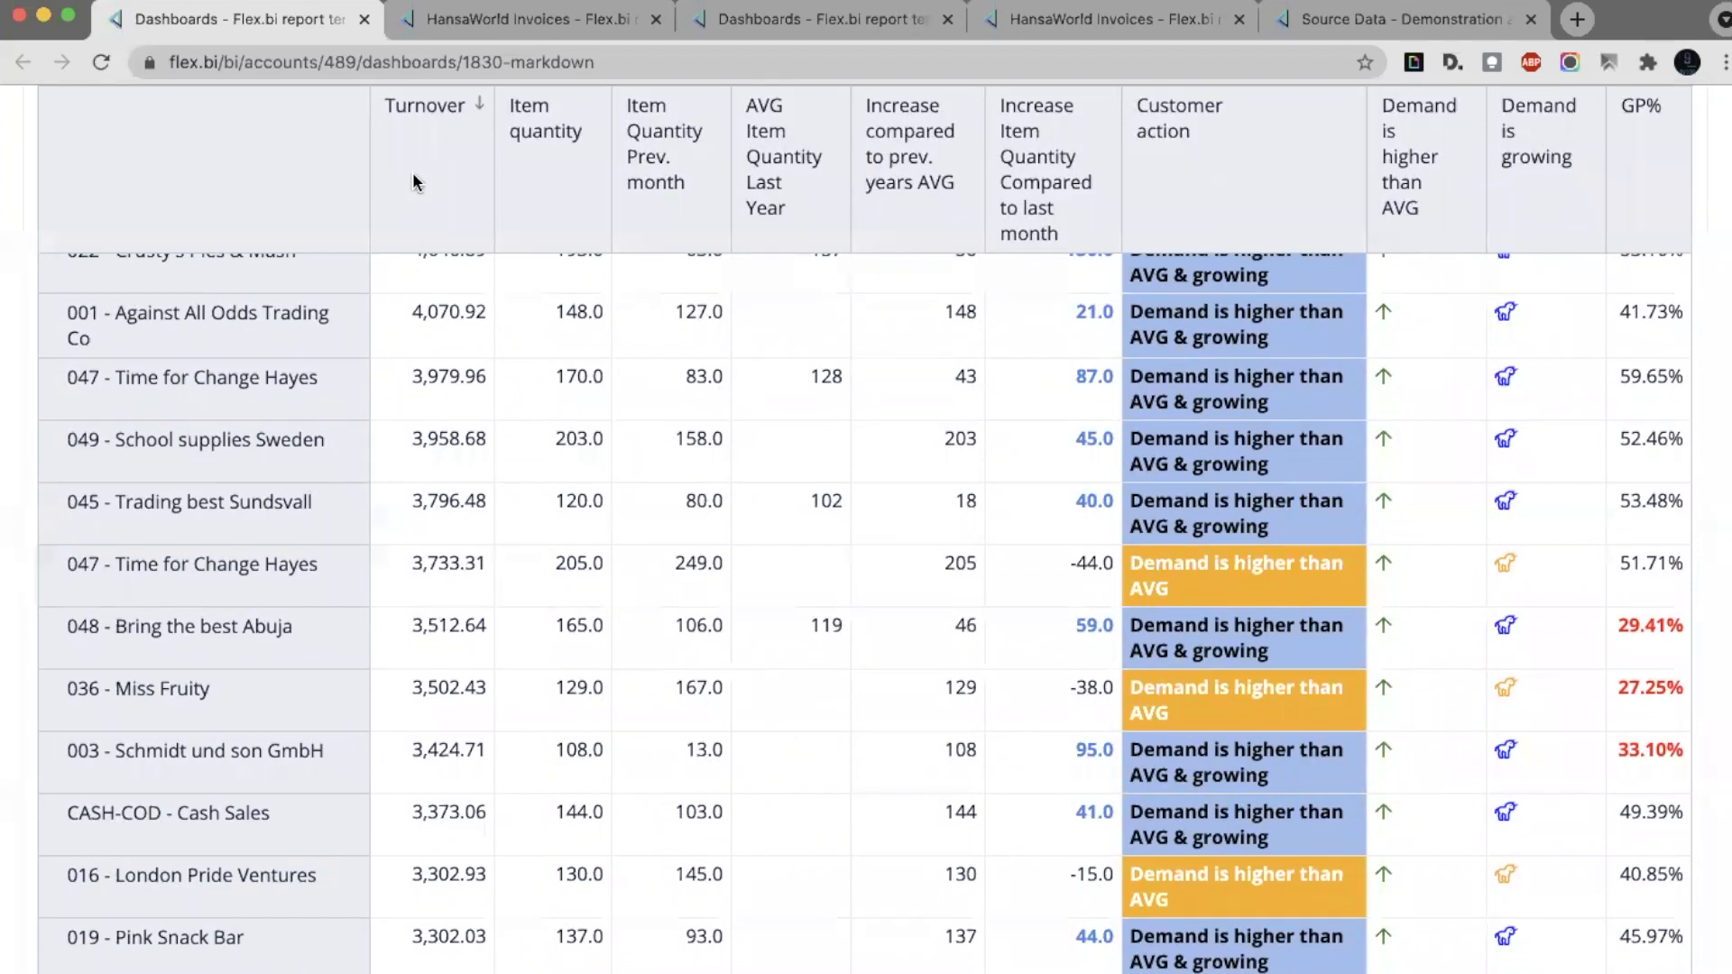
pyautogui.scroll(5, 475, 247)
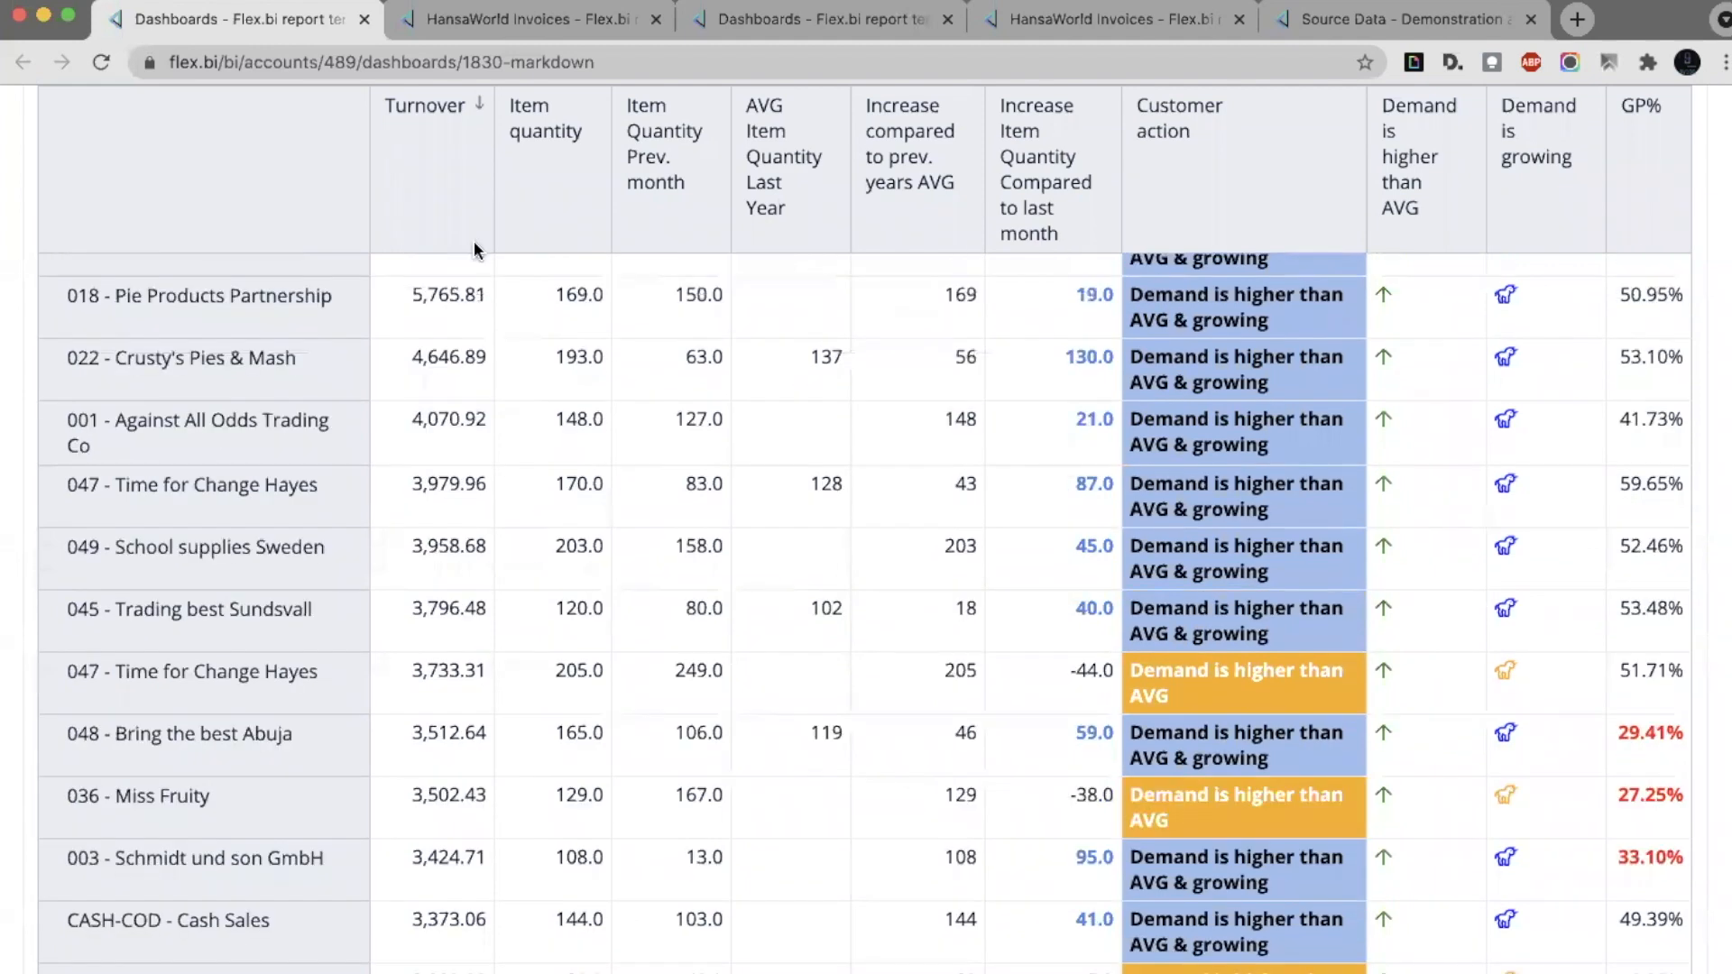
# Open the Customer sales report and show the formula of its user-defined measure Demand is higher than AVG in the enlarged editor
pyautogui.click(198, 143)
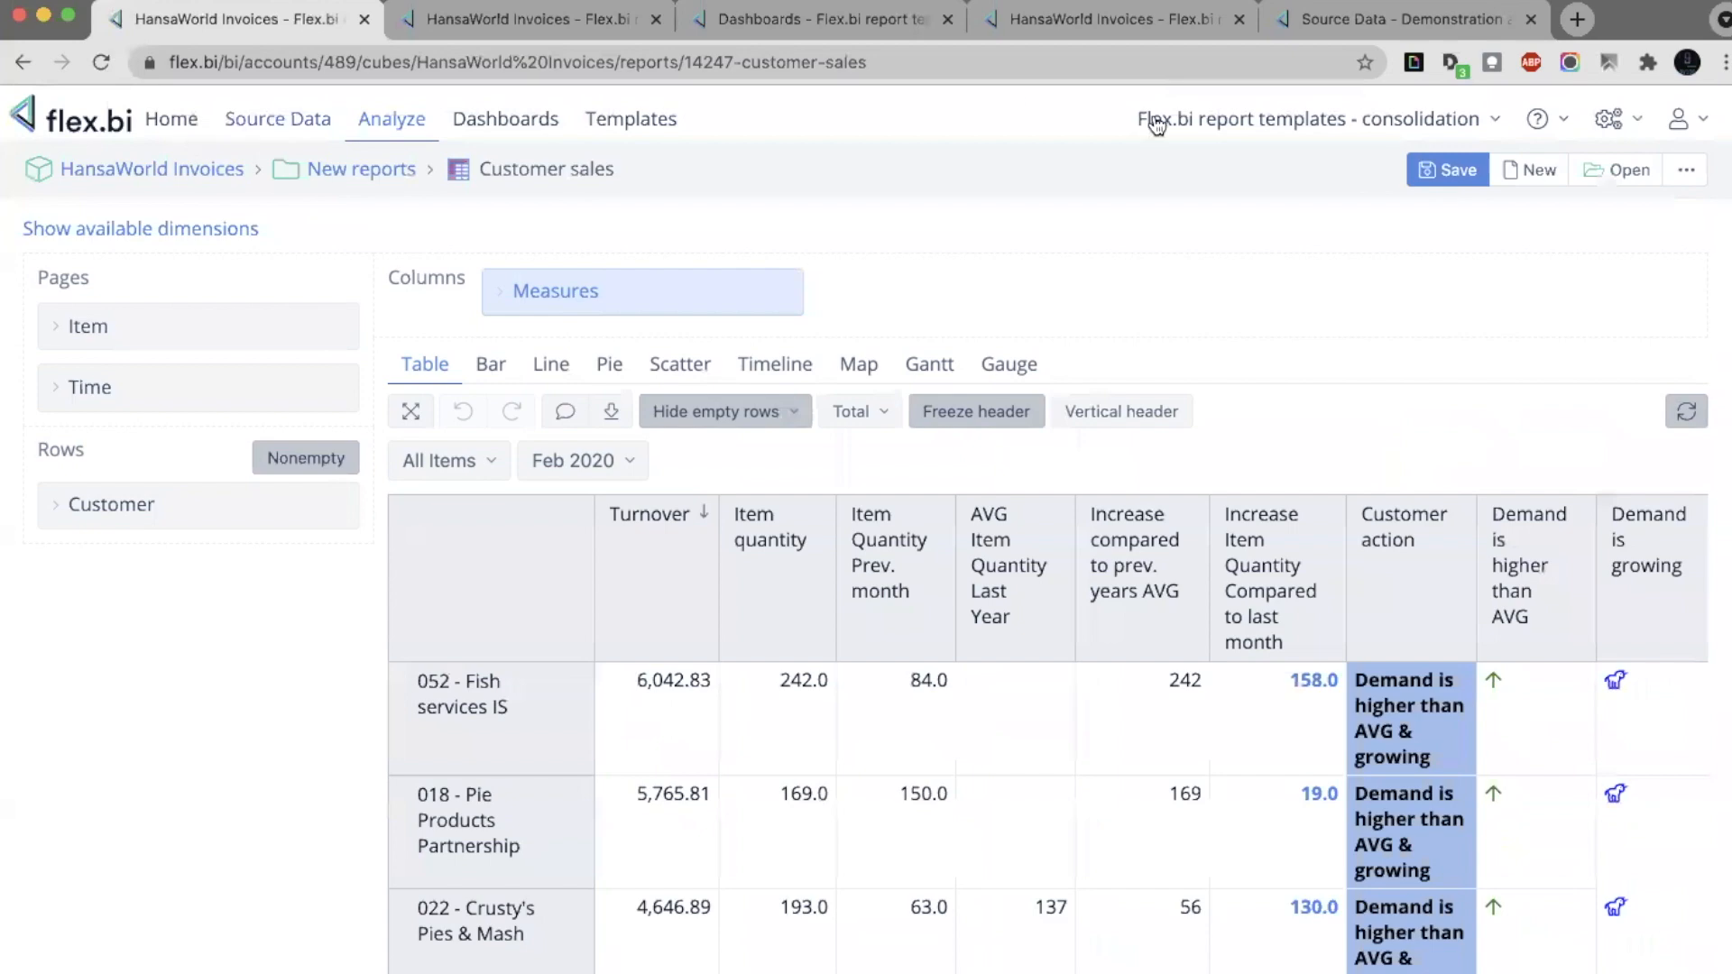
pyautogui.click(585, 294)
pyautogui.scroll(-5, 820, 374)
pyautogui.scroll(-10, 820, 370)
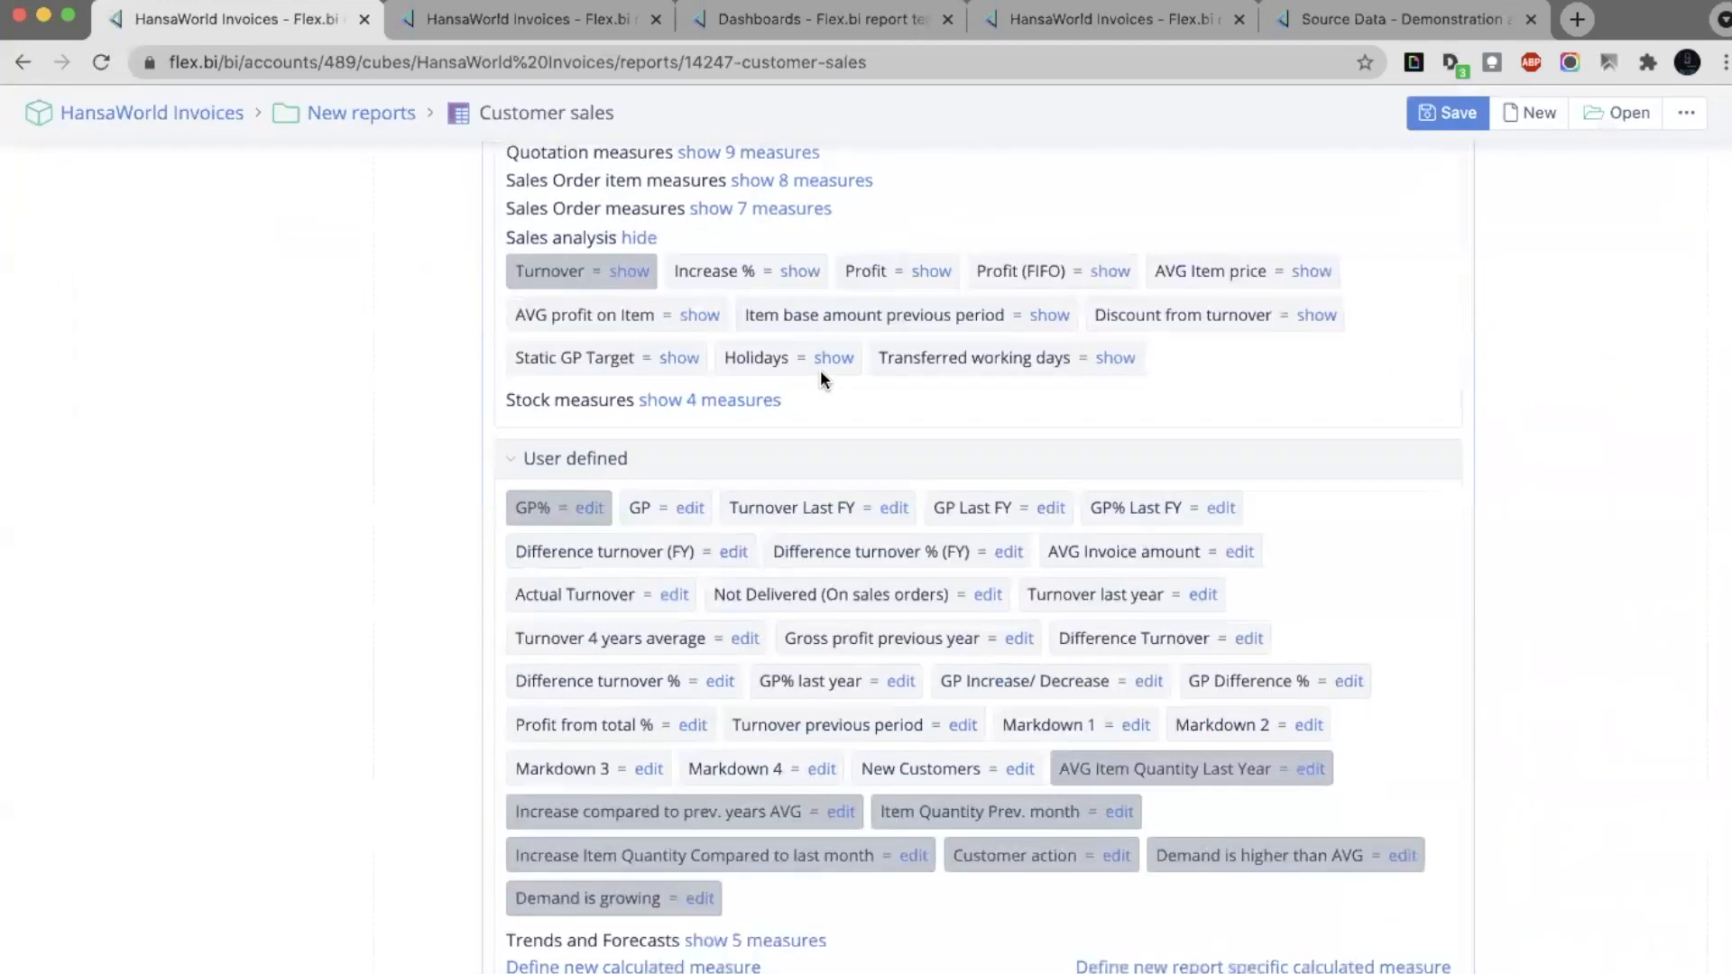
pyautogui.scroll(1, 820, 370)
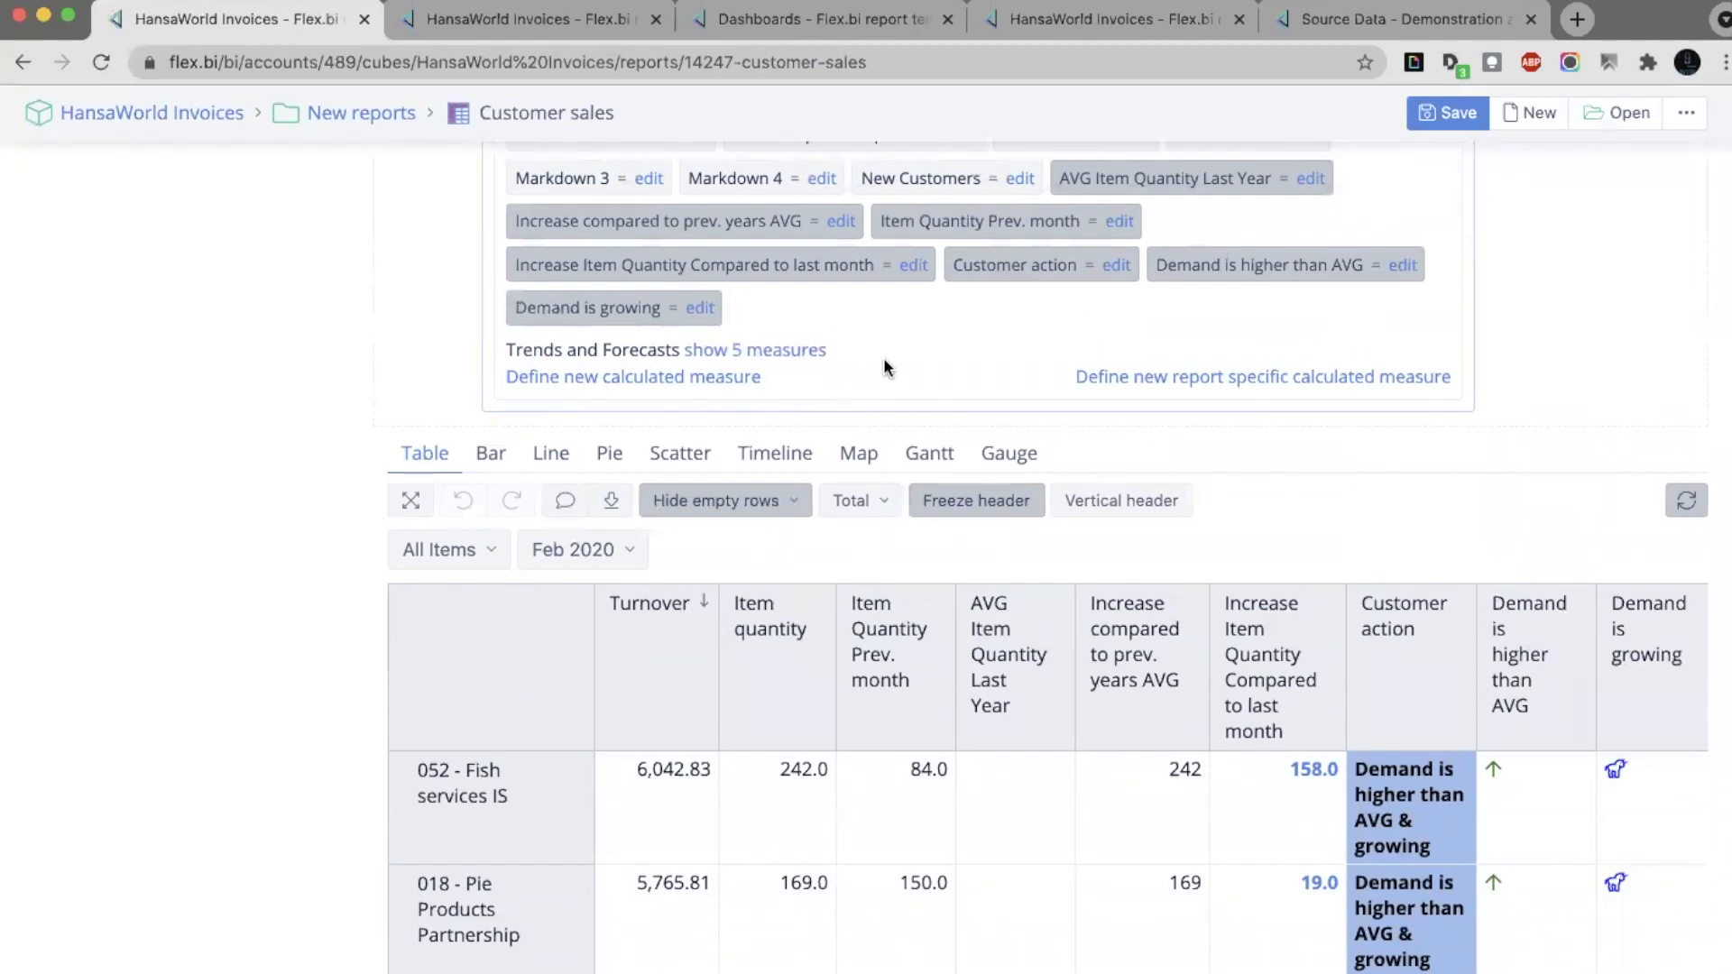
pyautogui.click(1402, 266)
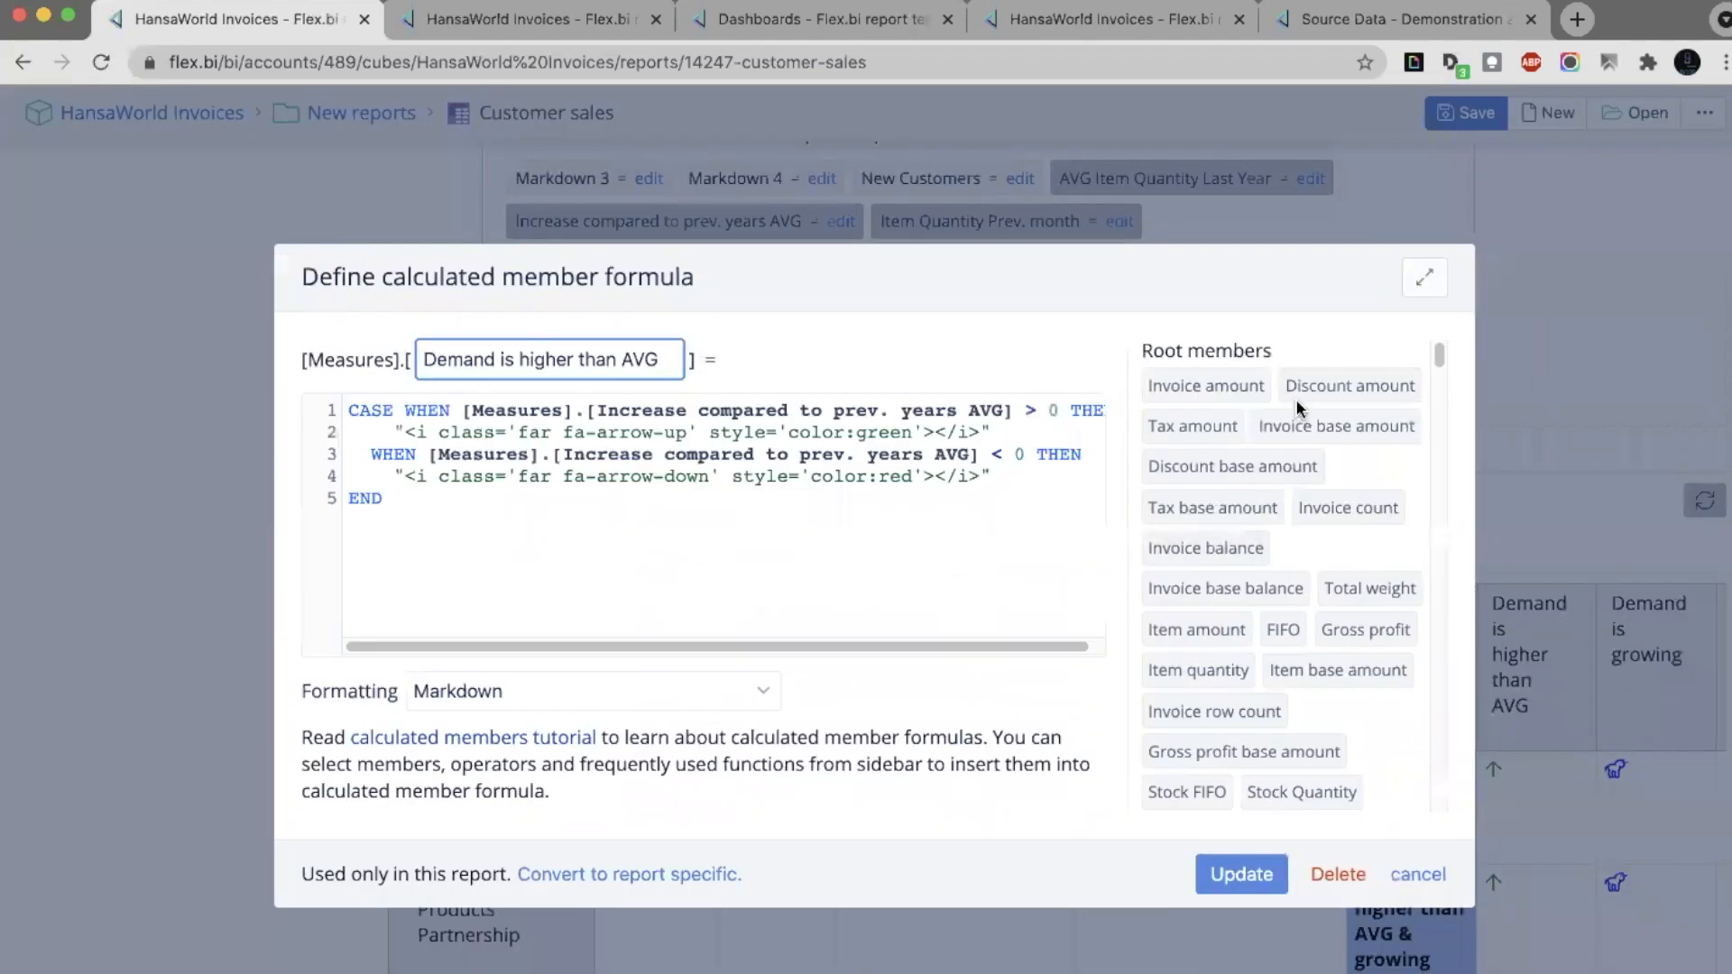
pyautogui.click(1424, 277)
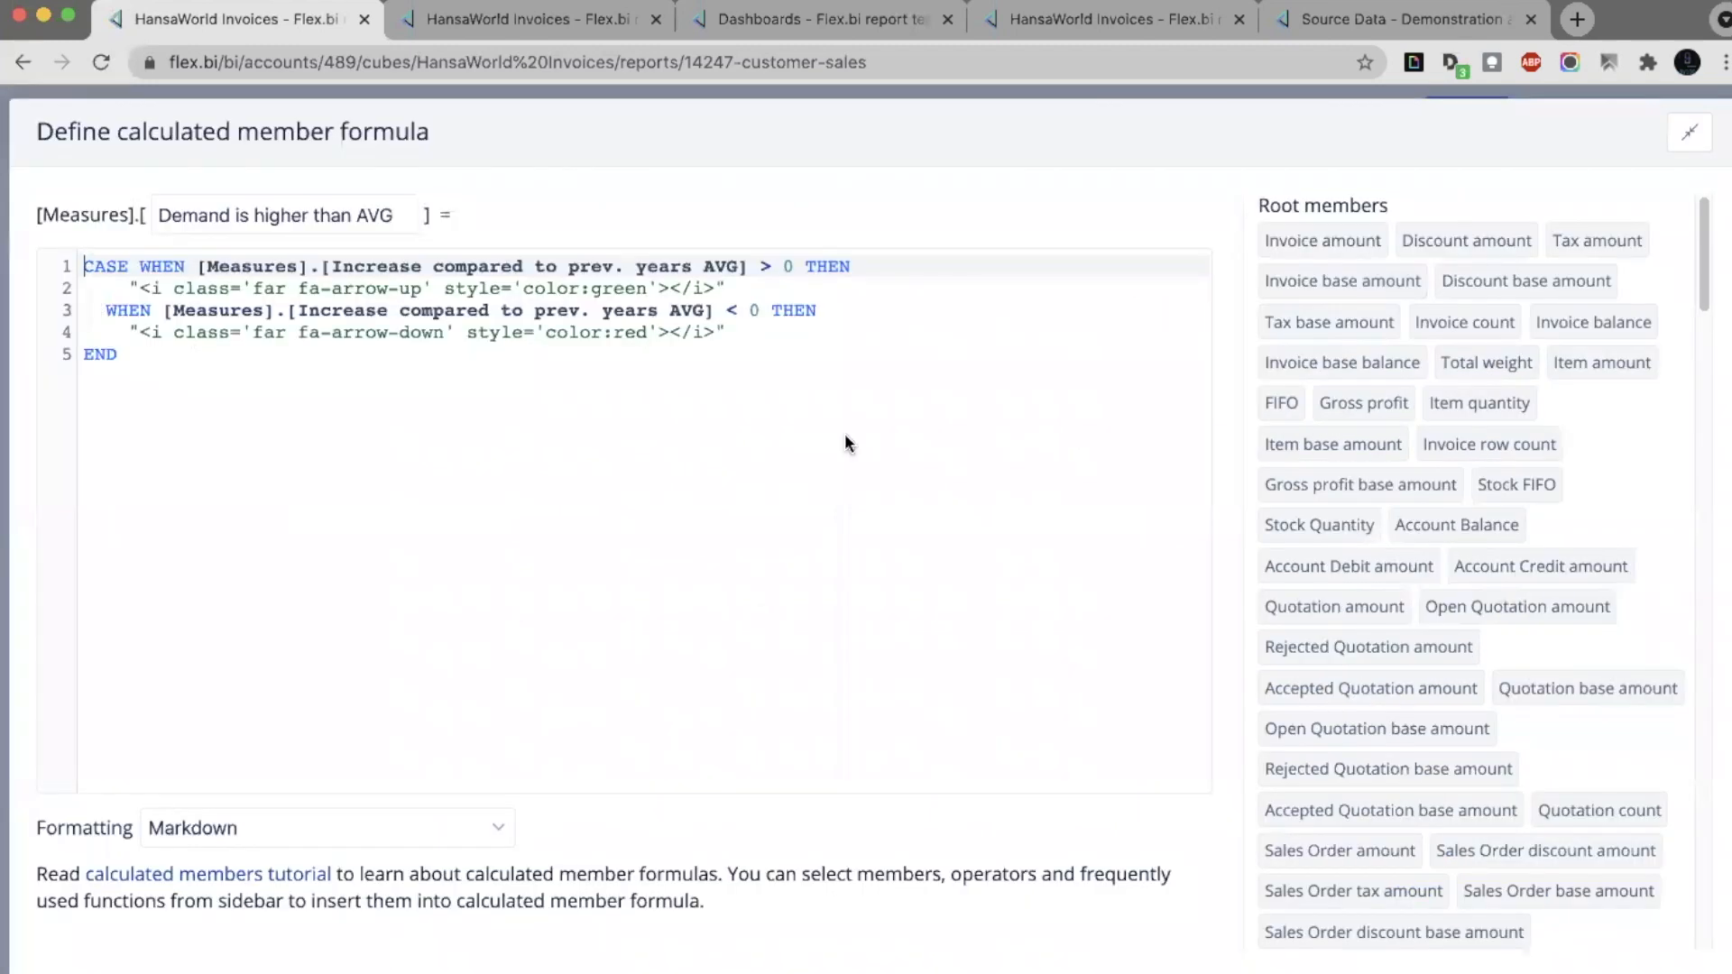
# Examine the formula's conditions, arrow icon markup and colors, check its Markdown formatting option, and close the formula editor
pyautogui.click(343, 355)
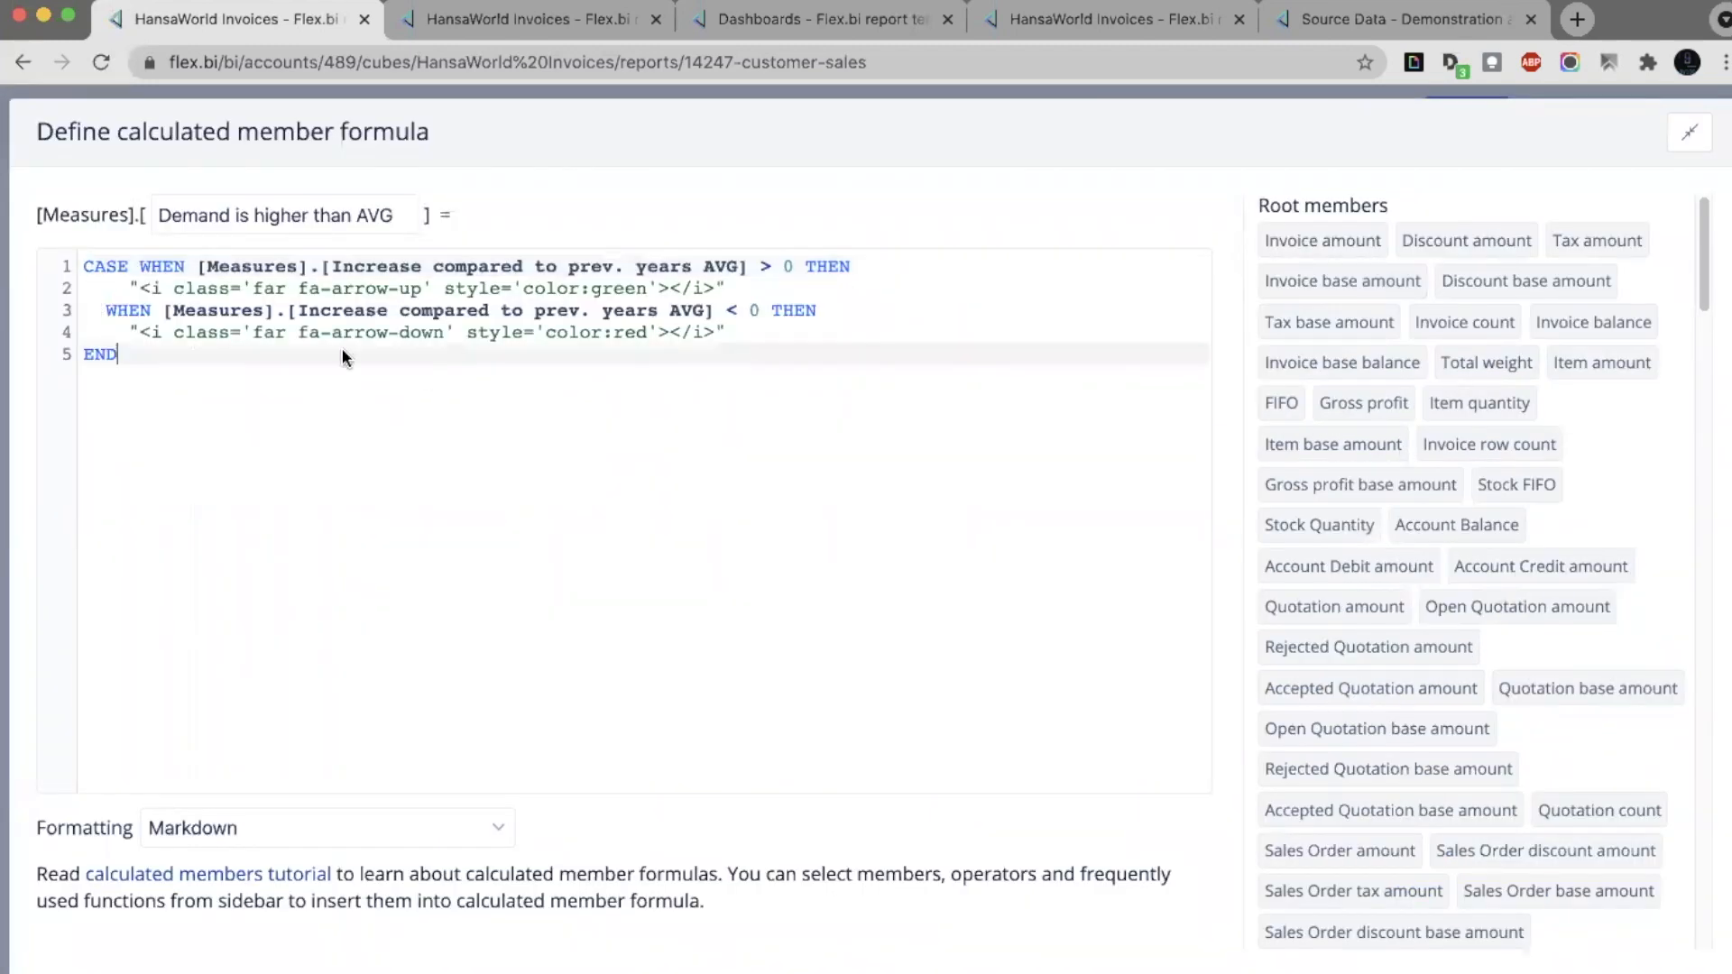
pyautogui.doubleClick(395, 266)
pyautogui.click(394, 266)
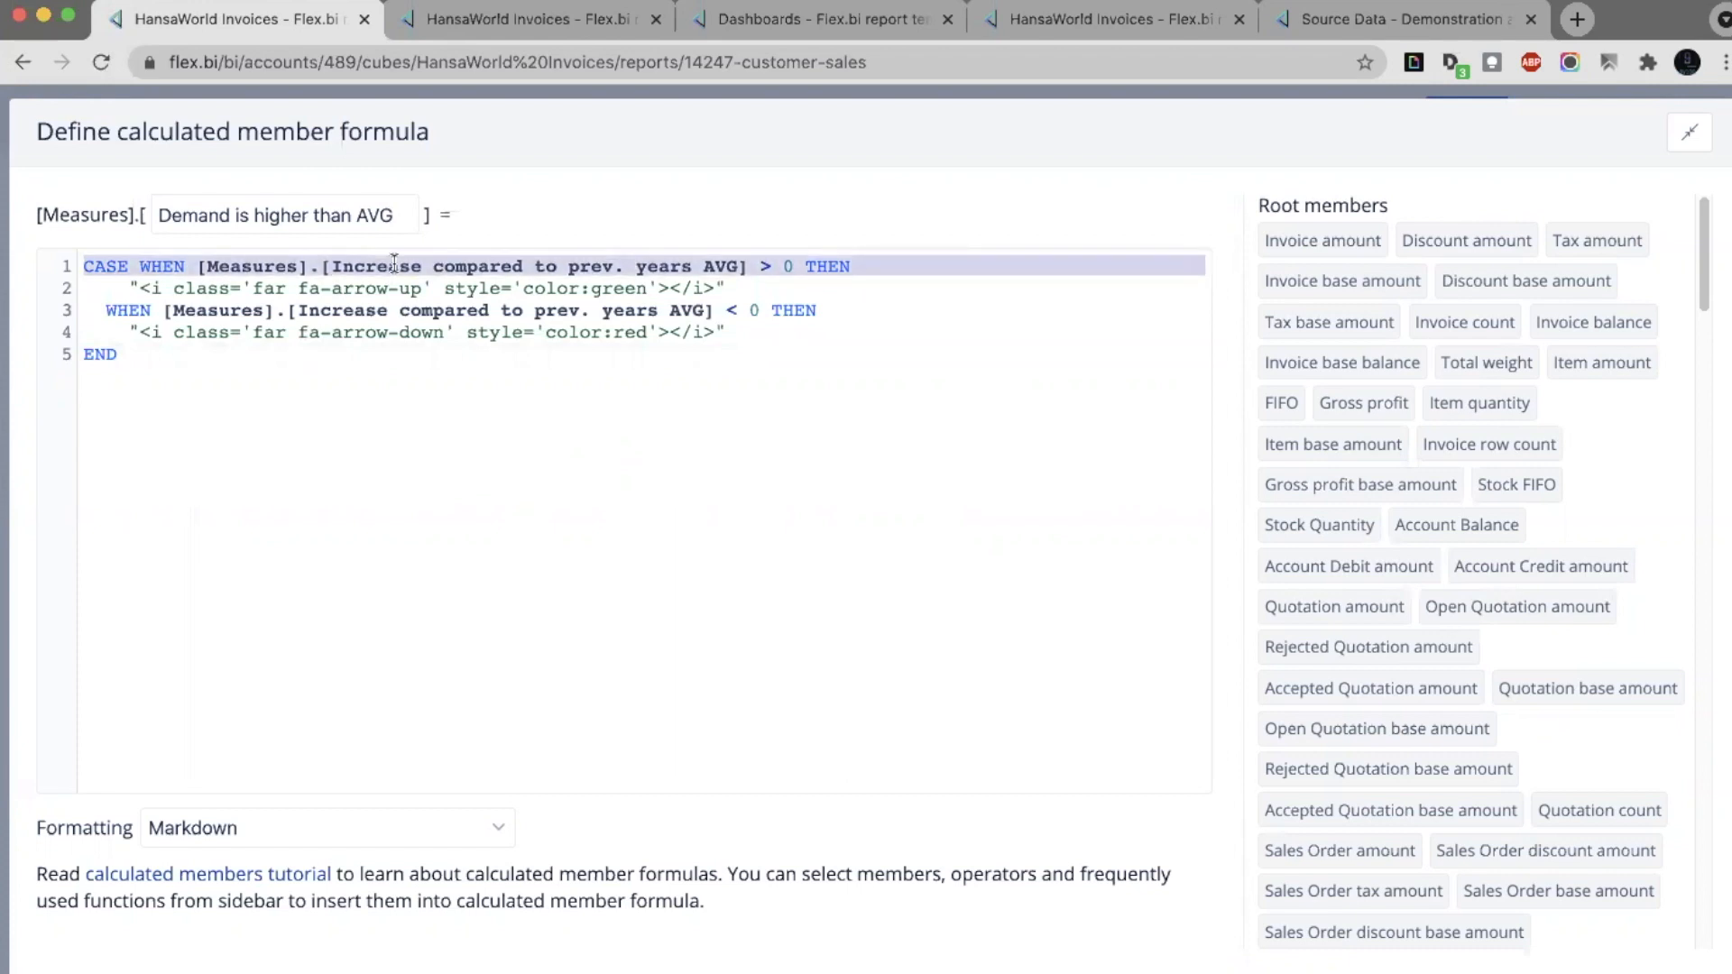
pyautogui.click(767, 267)
pyautogui.click(760, 313)
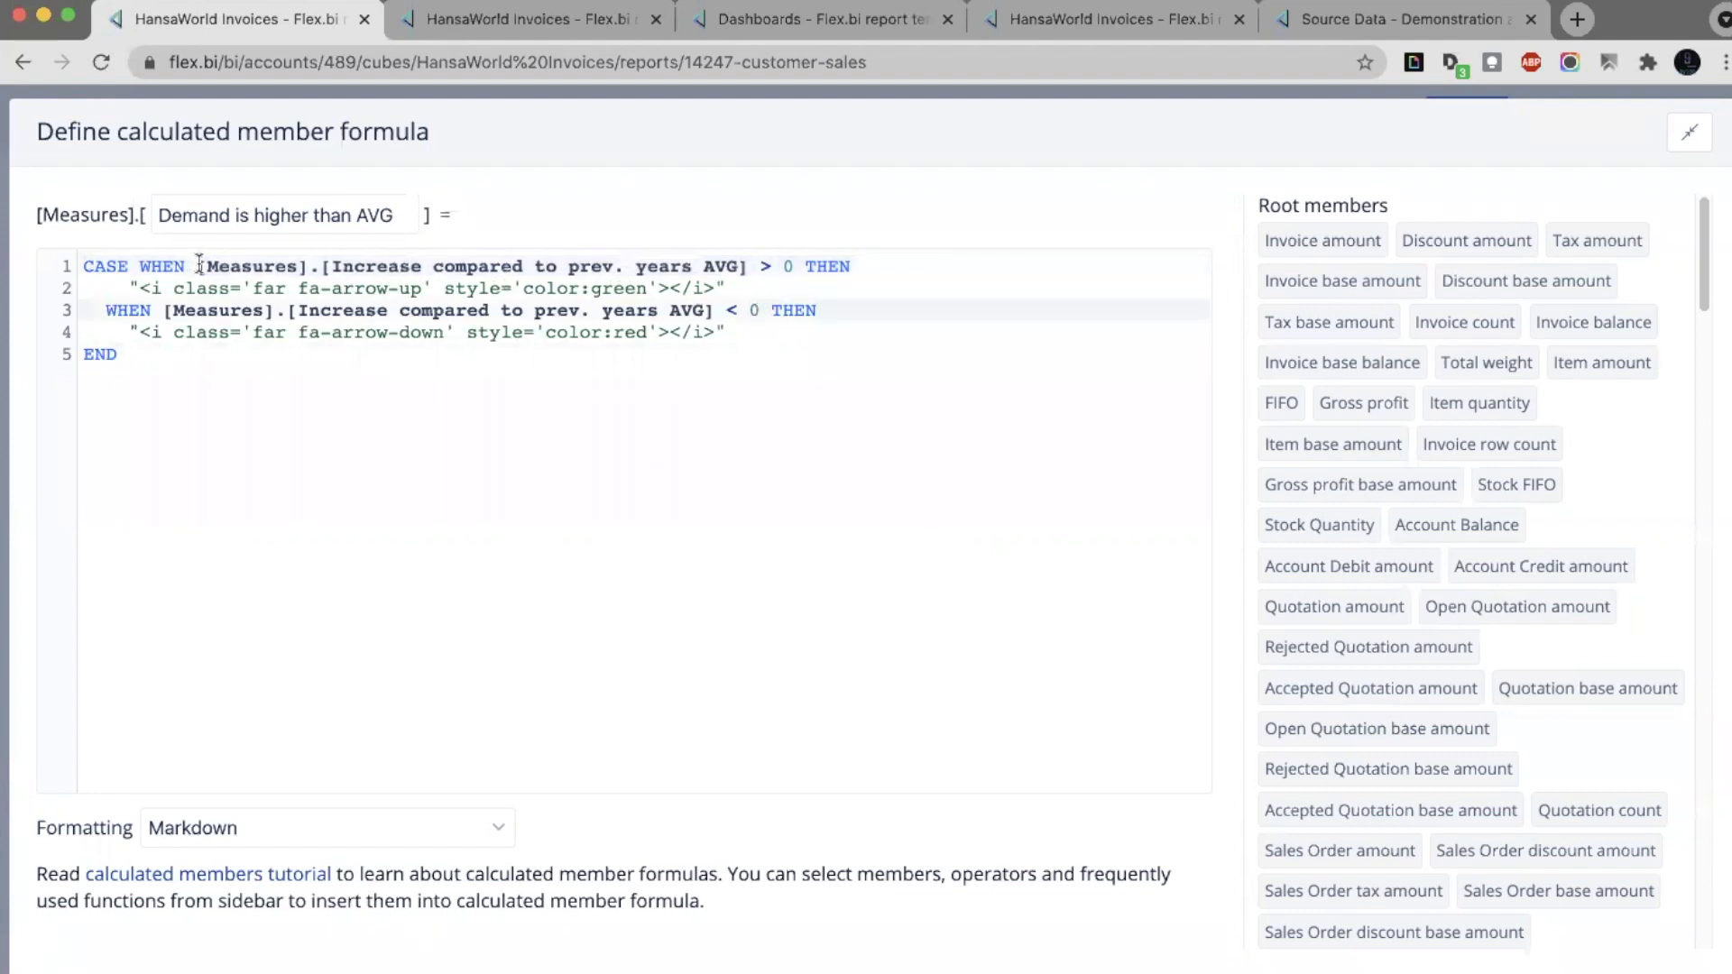
pyautogui.moveTo(716, 288); pyautogui.dragTo(141, 288)
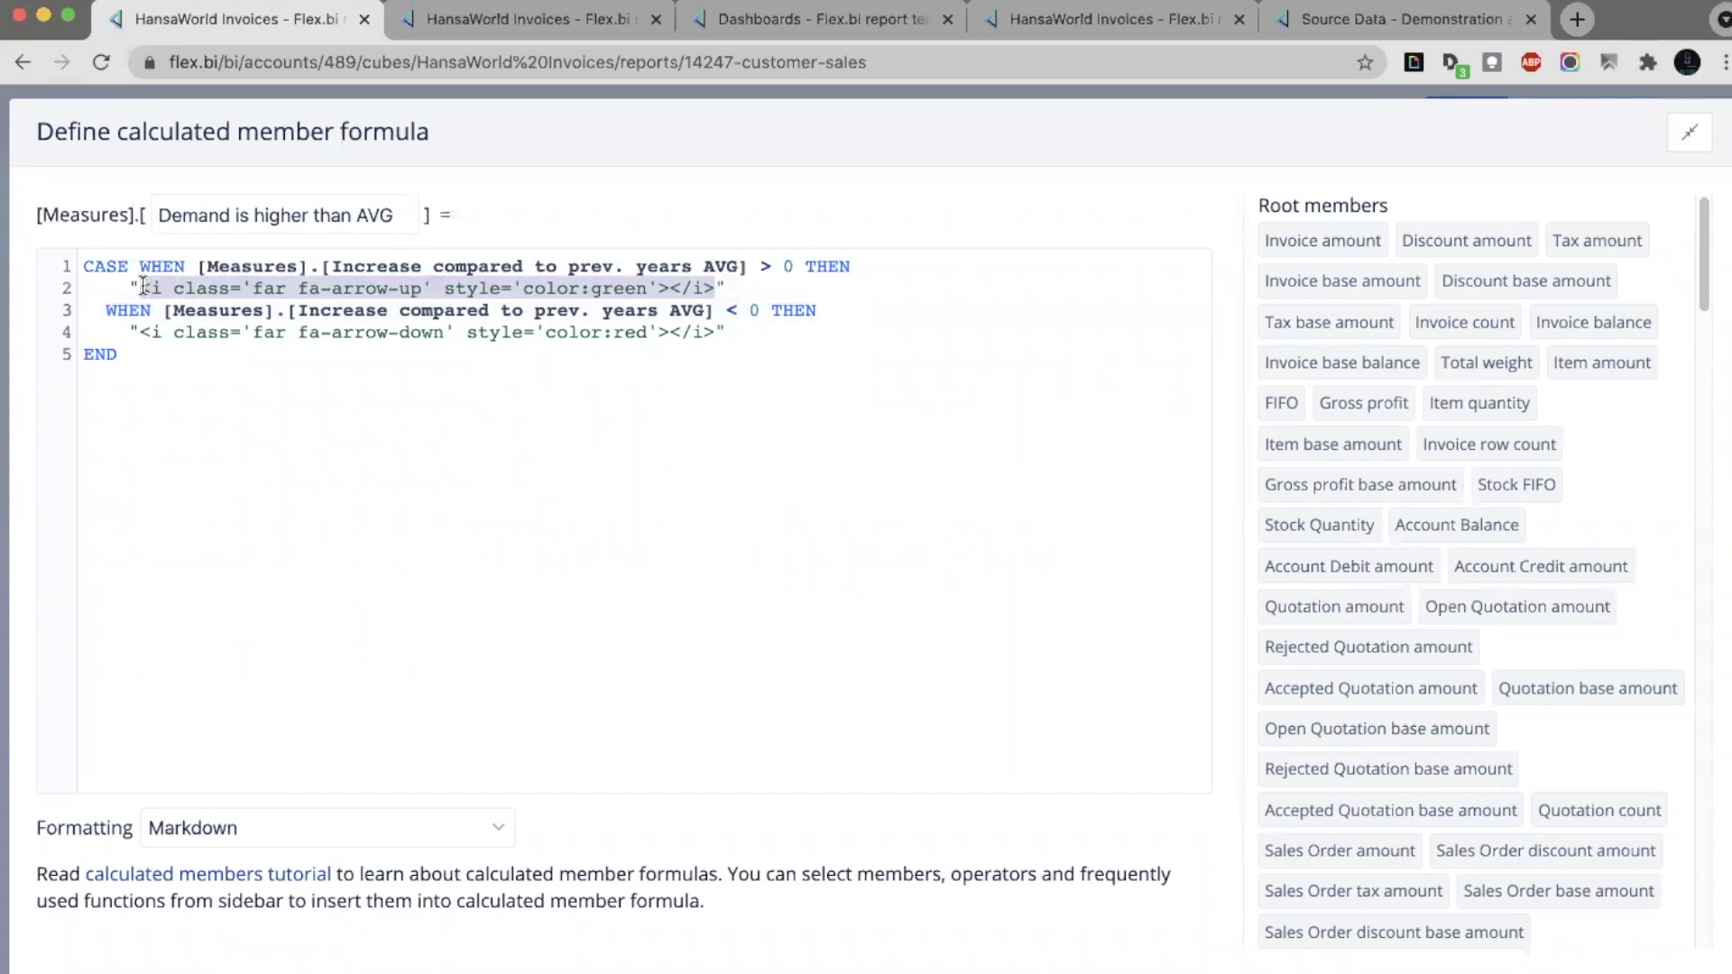
pyautogui.click(307, 289)
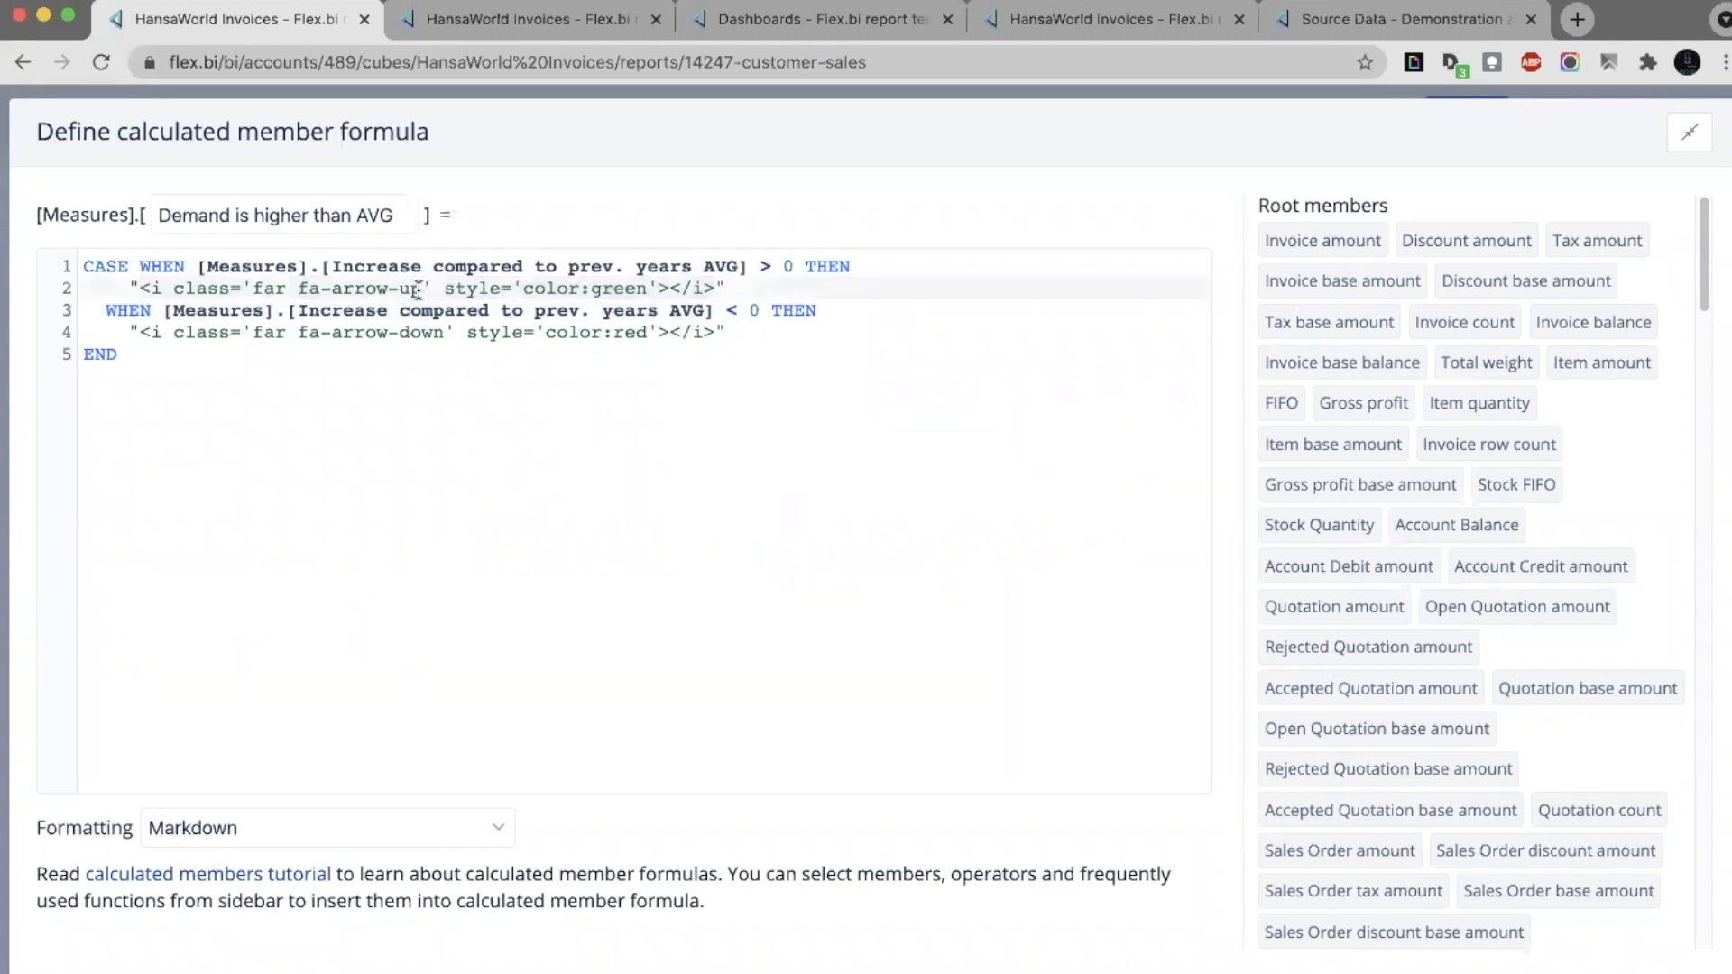
pyautogui.moveTo(422, 289); pyautogui.dragTo(330, 289)
pyautogui.doubleClick(614, 287)
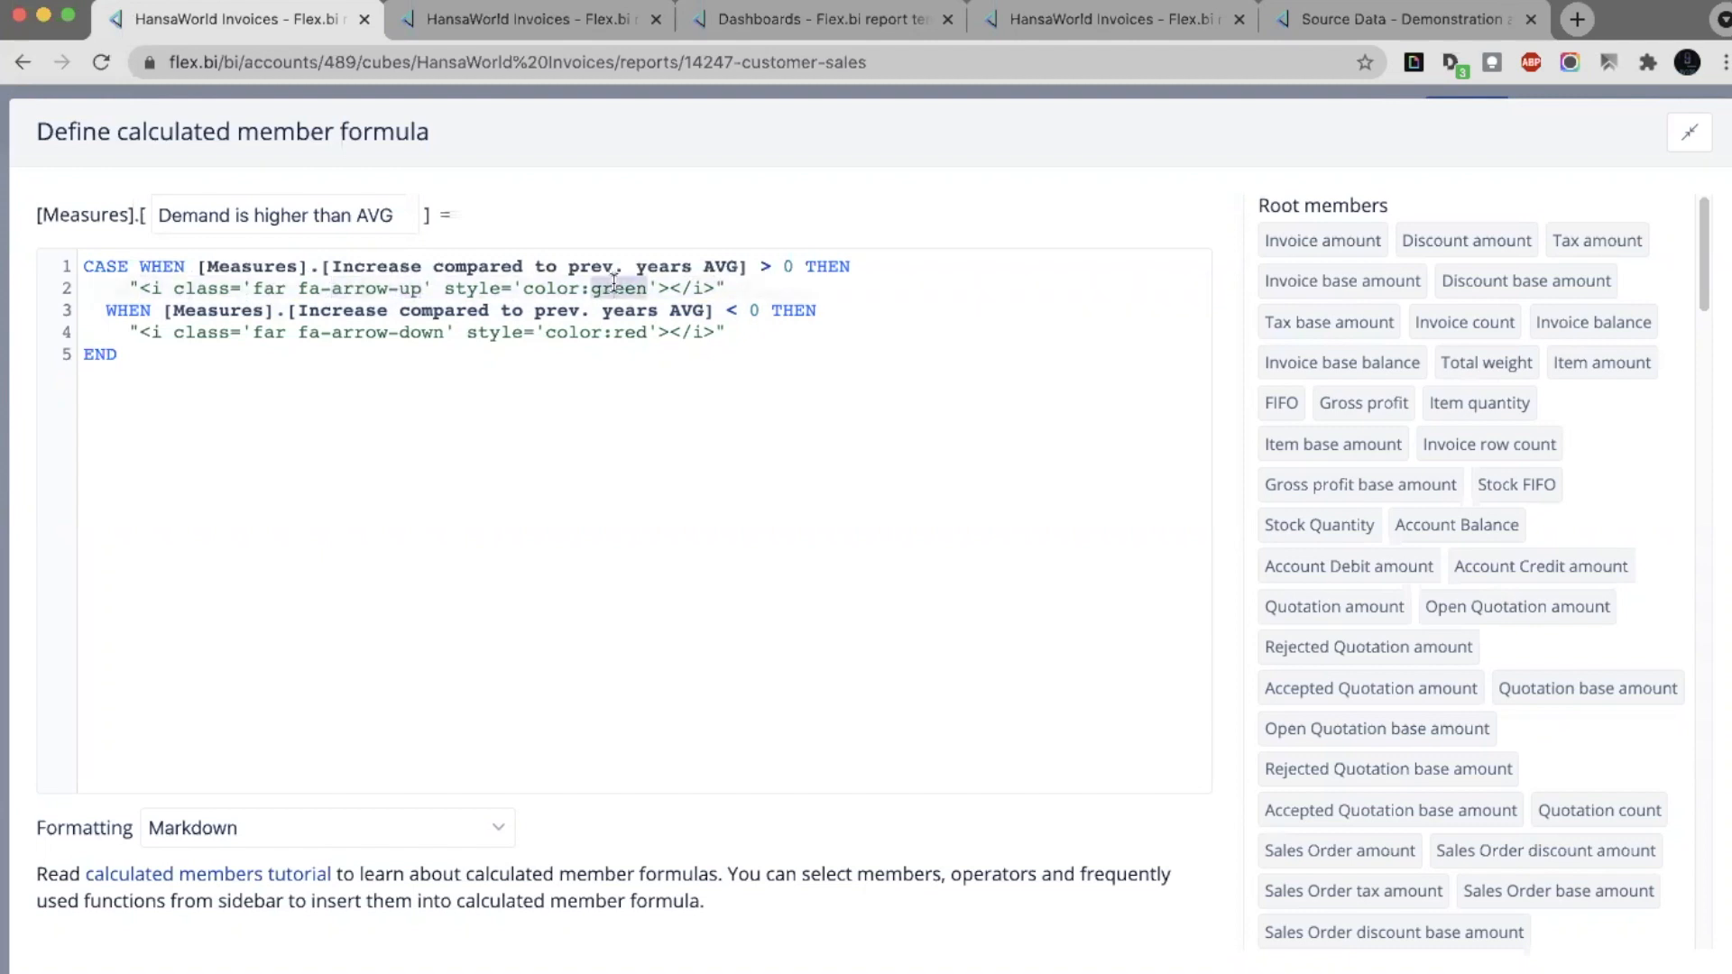
pyautogui.moveTo(442, 332); pyautogui.dragTo(342, 329)
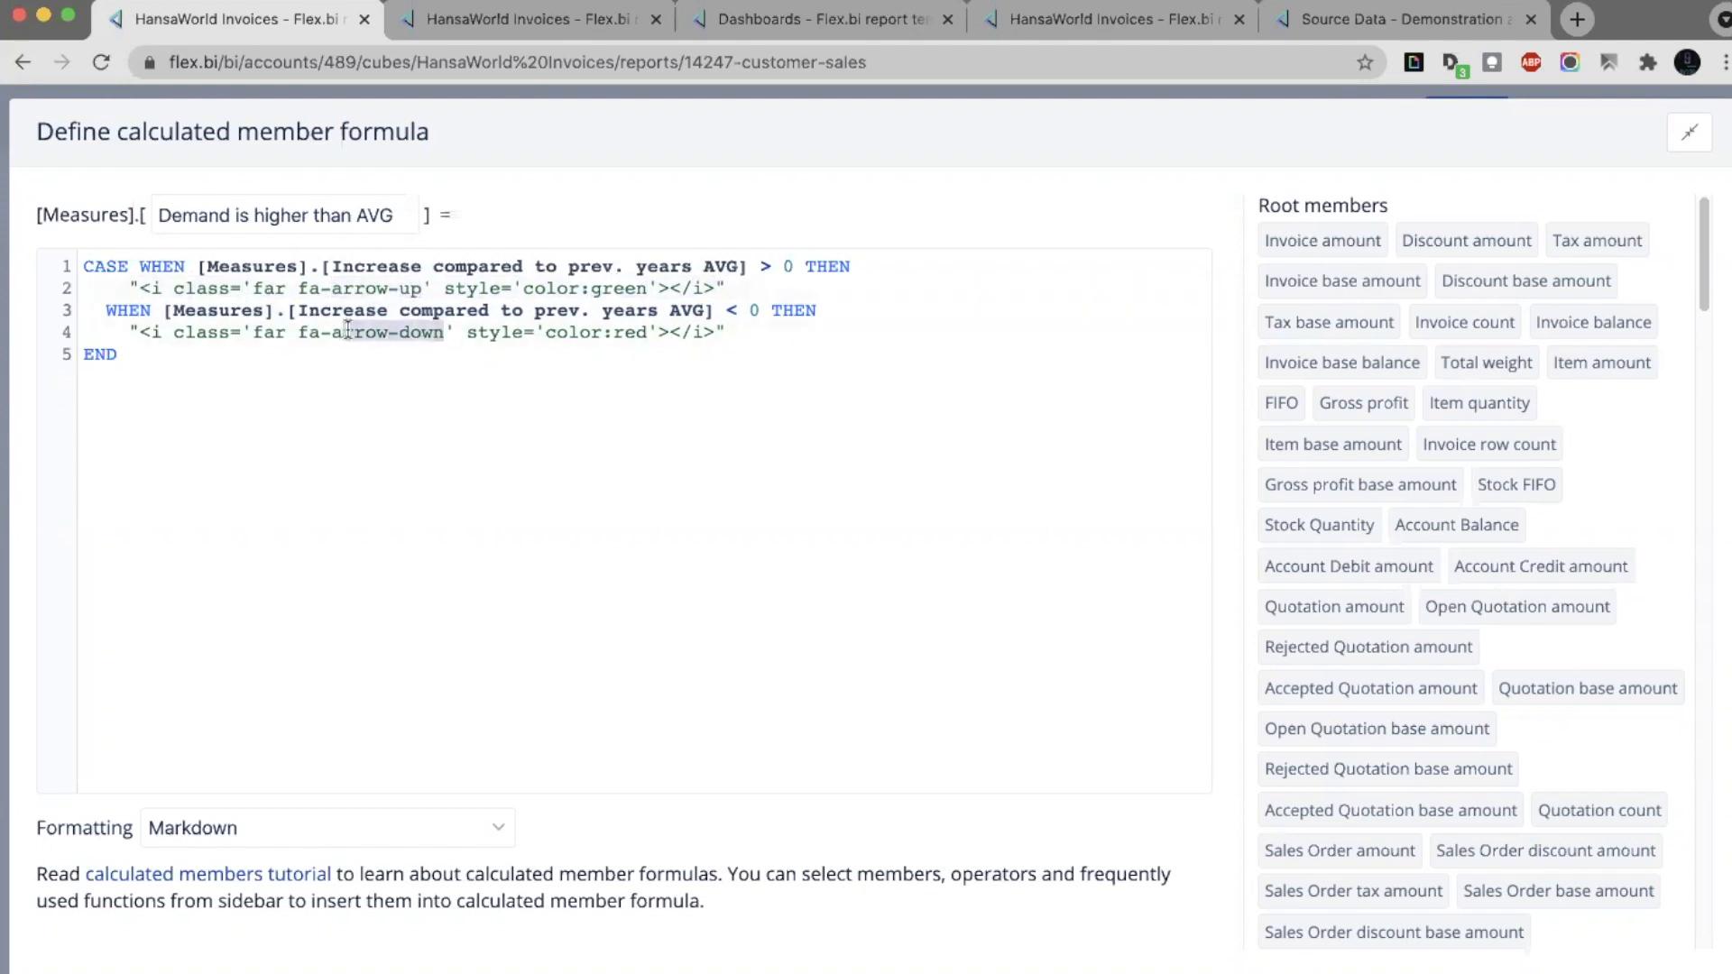
pyautogui.moveTo(545, 332); pyautogui.dragTo(603, 332)
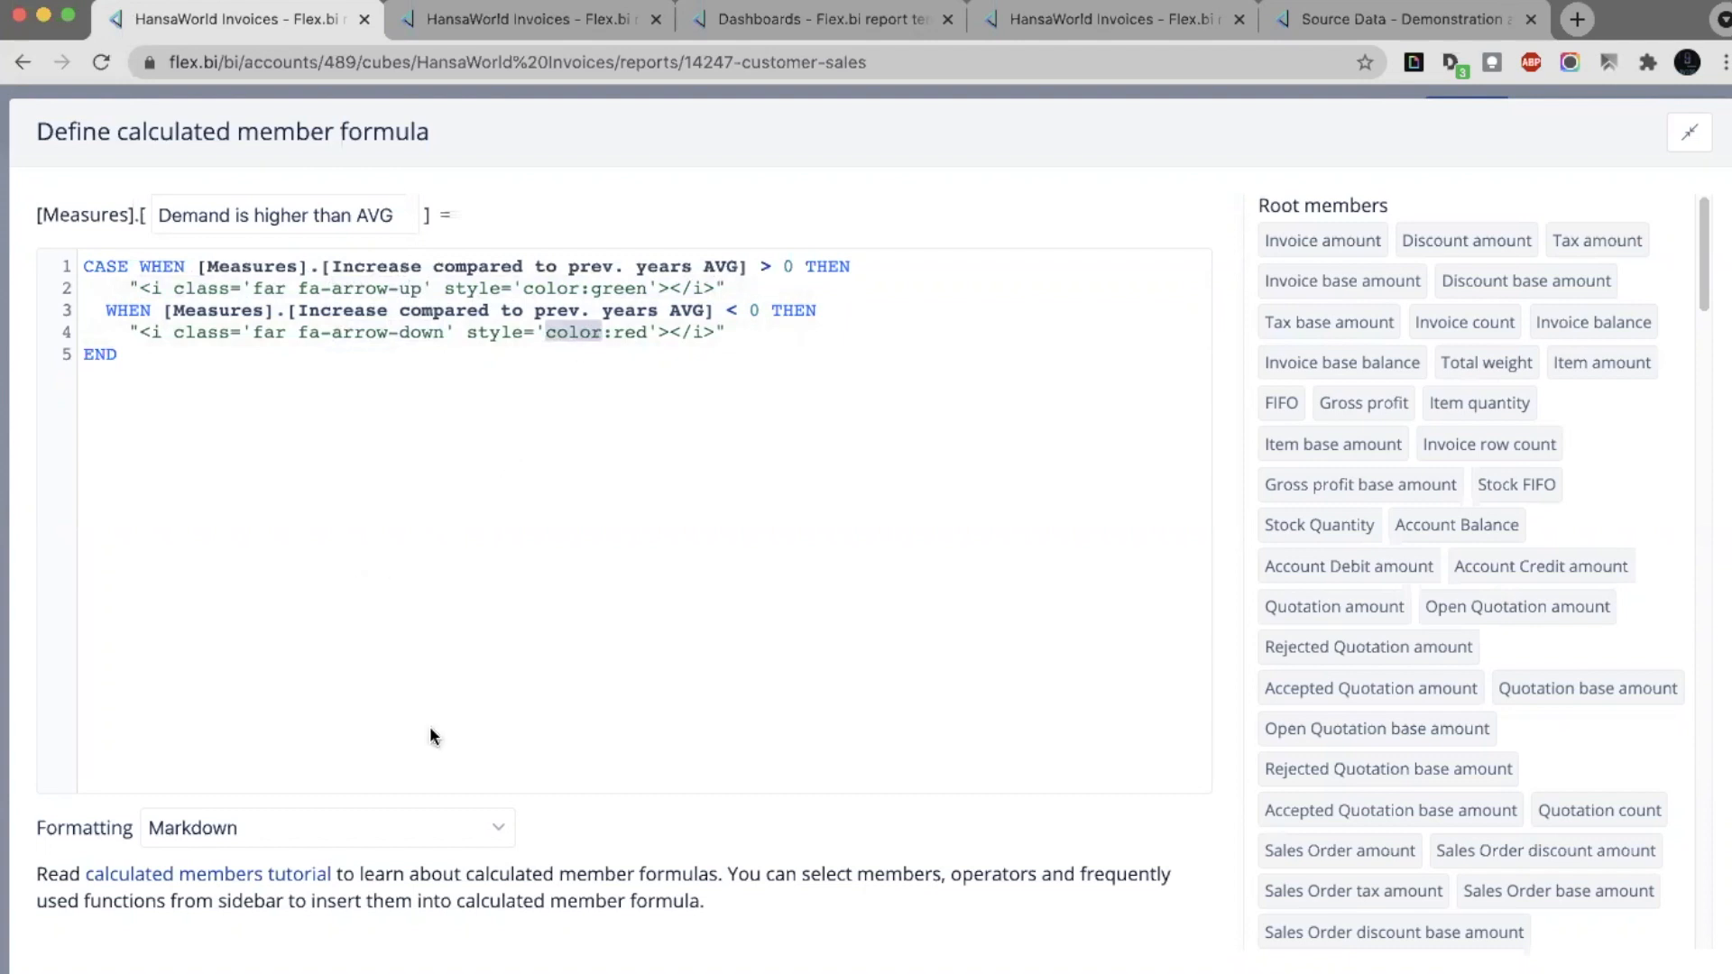
pyautogui.click(176, 828)
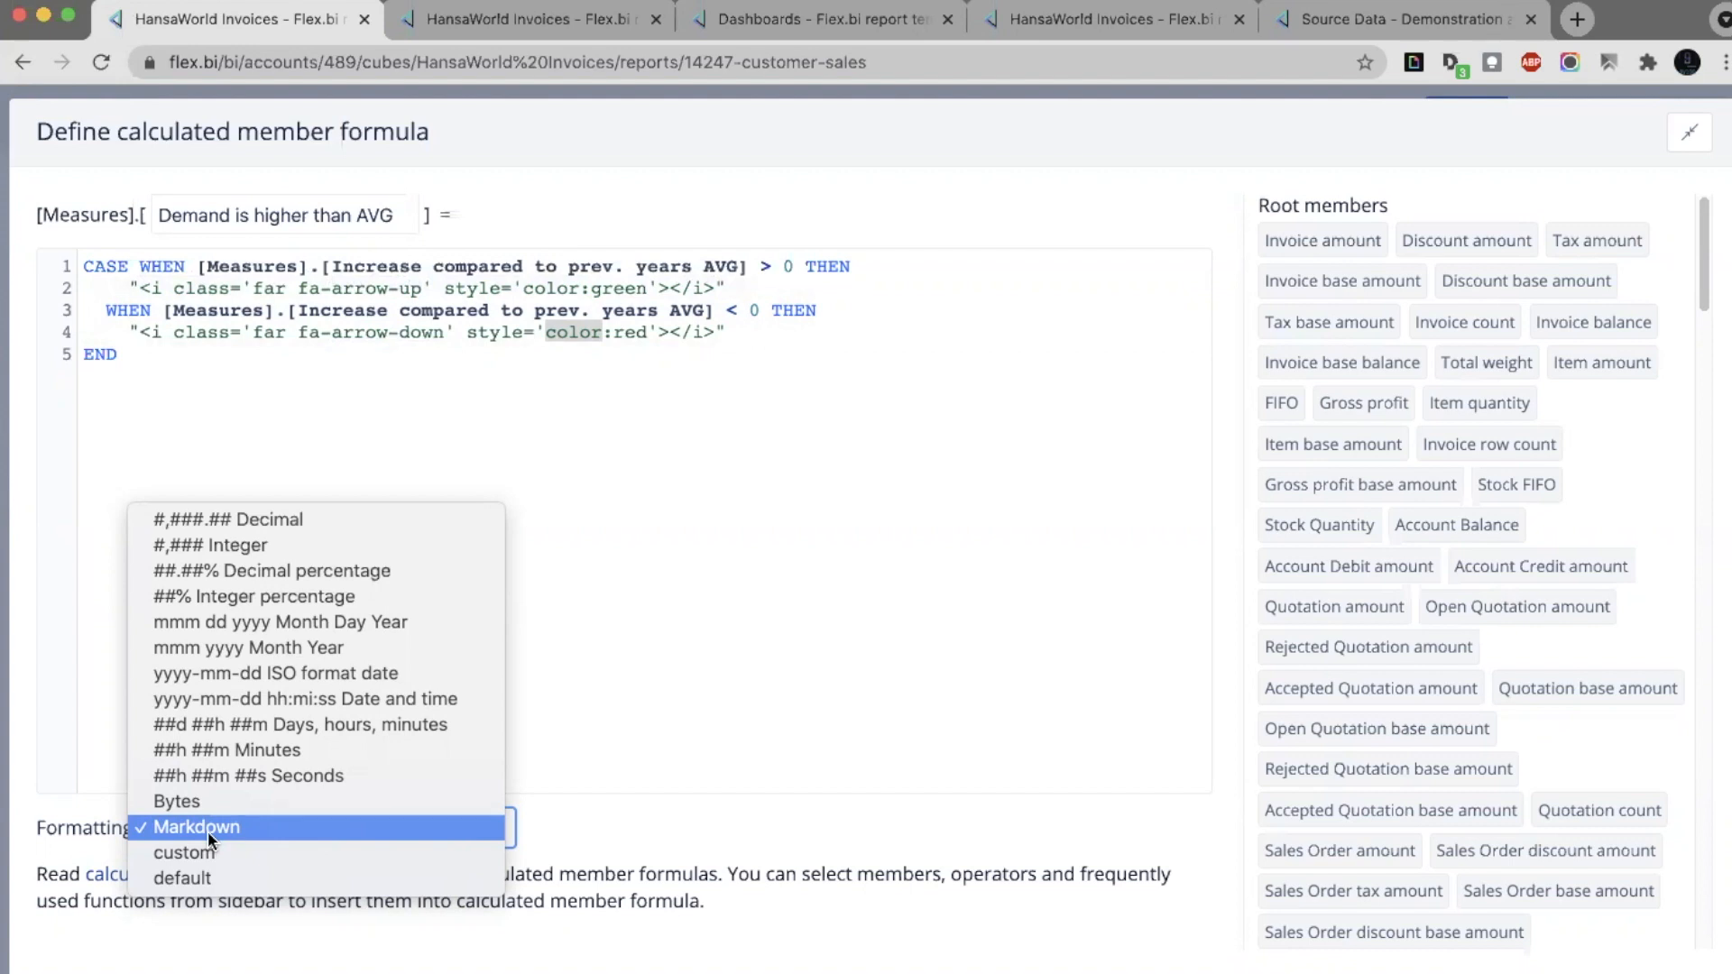
pyautogui.click(610, 570)
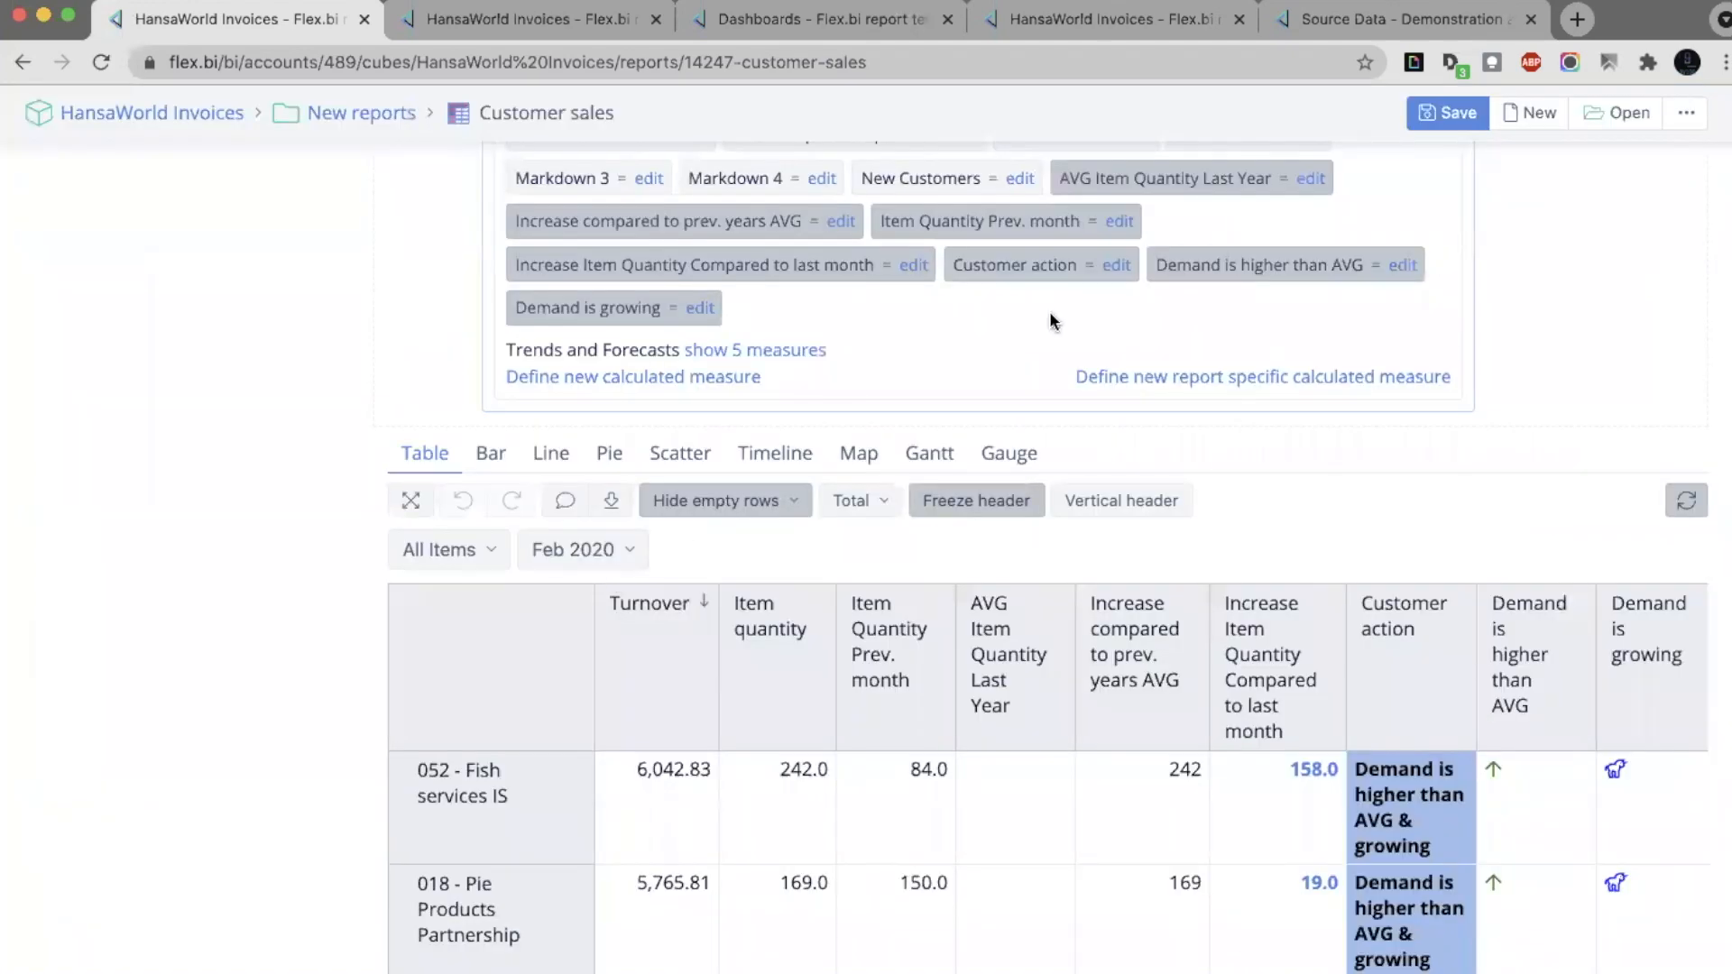
# Open the Flex.bi Support Center in a new browser tab from the report's help options and switch to it
pyautogui.scroll(3, 1049, 312)
pyautogui.scroll(10, 1049, 311)
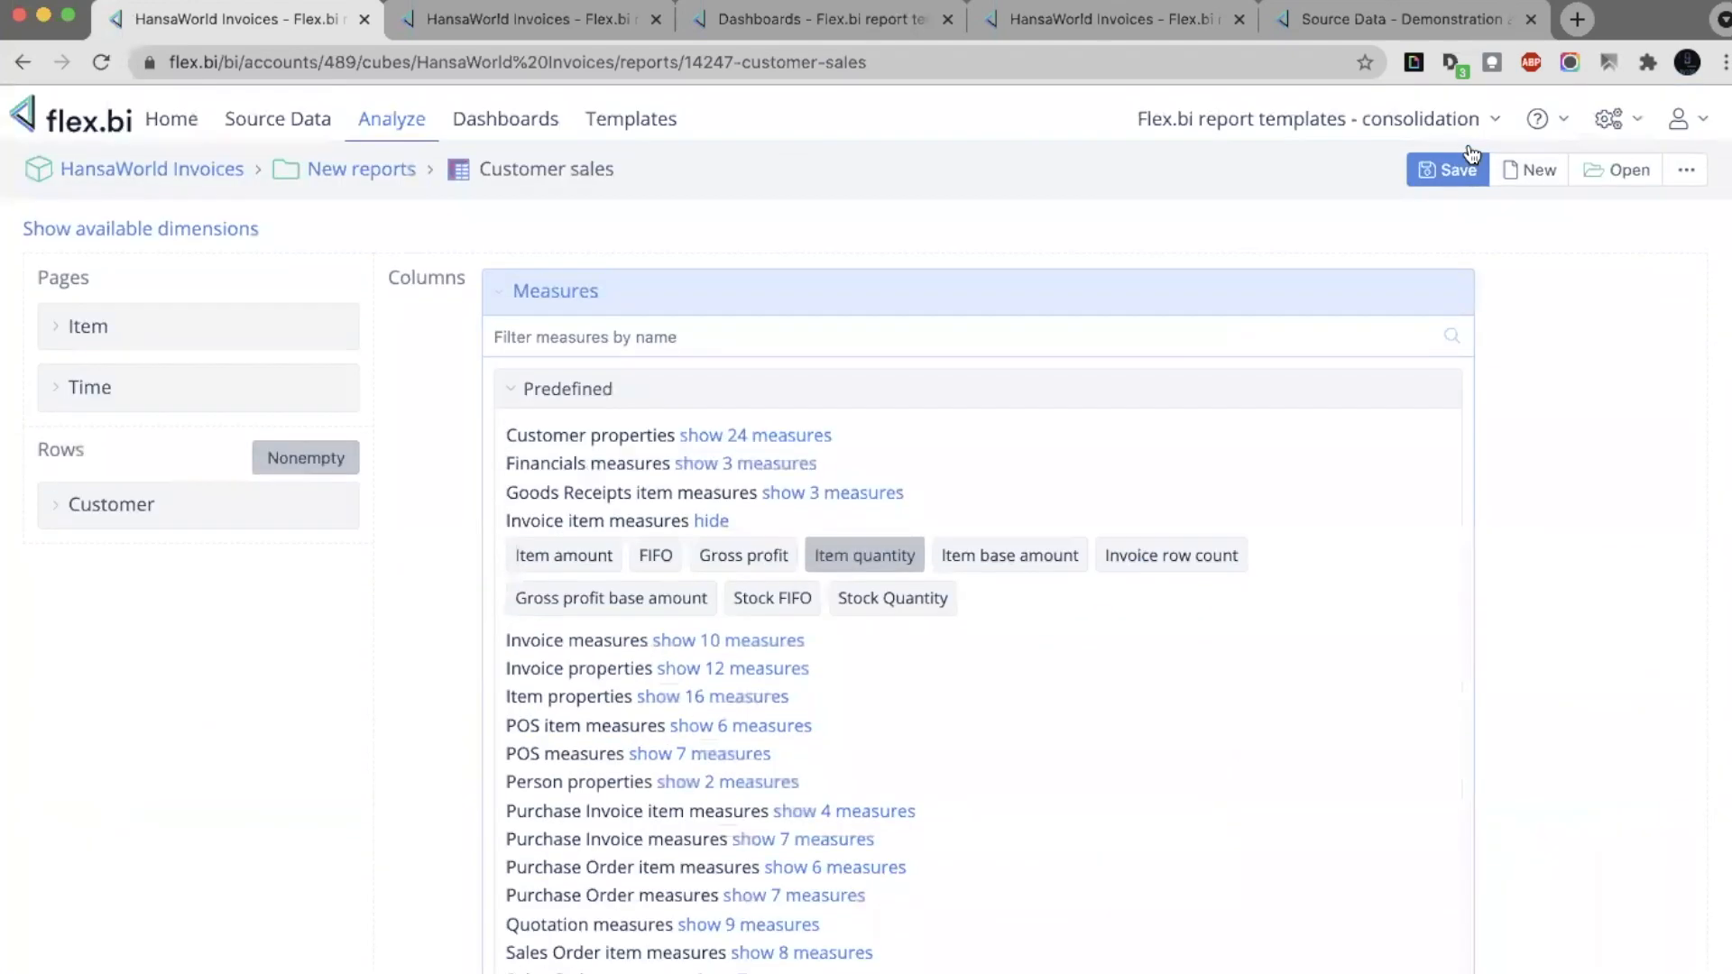
pyautogui.click(1537, 118)
pyautogui.click(1457, 180)
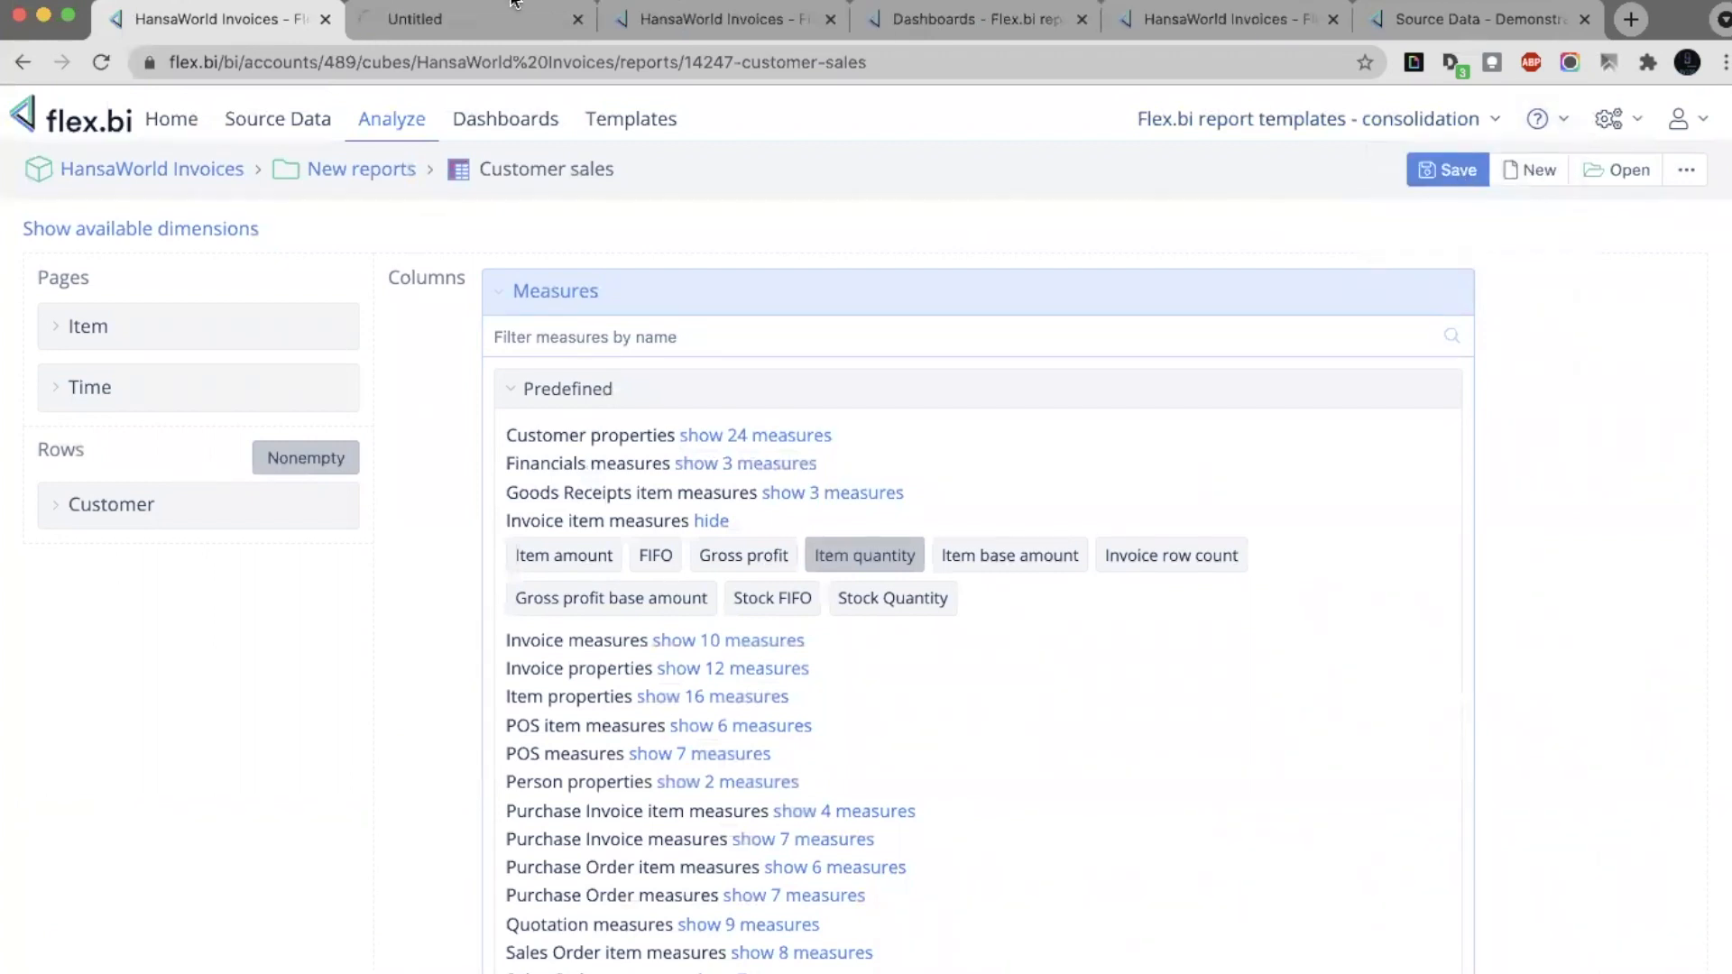
pyautogui.click(471, 13)
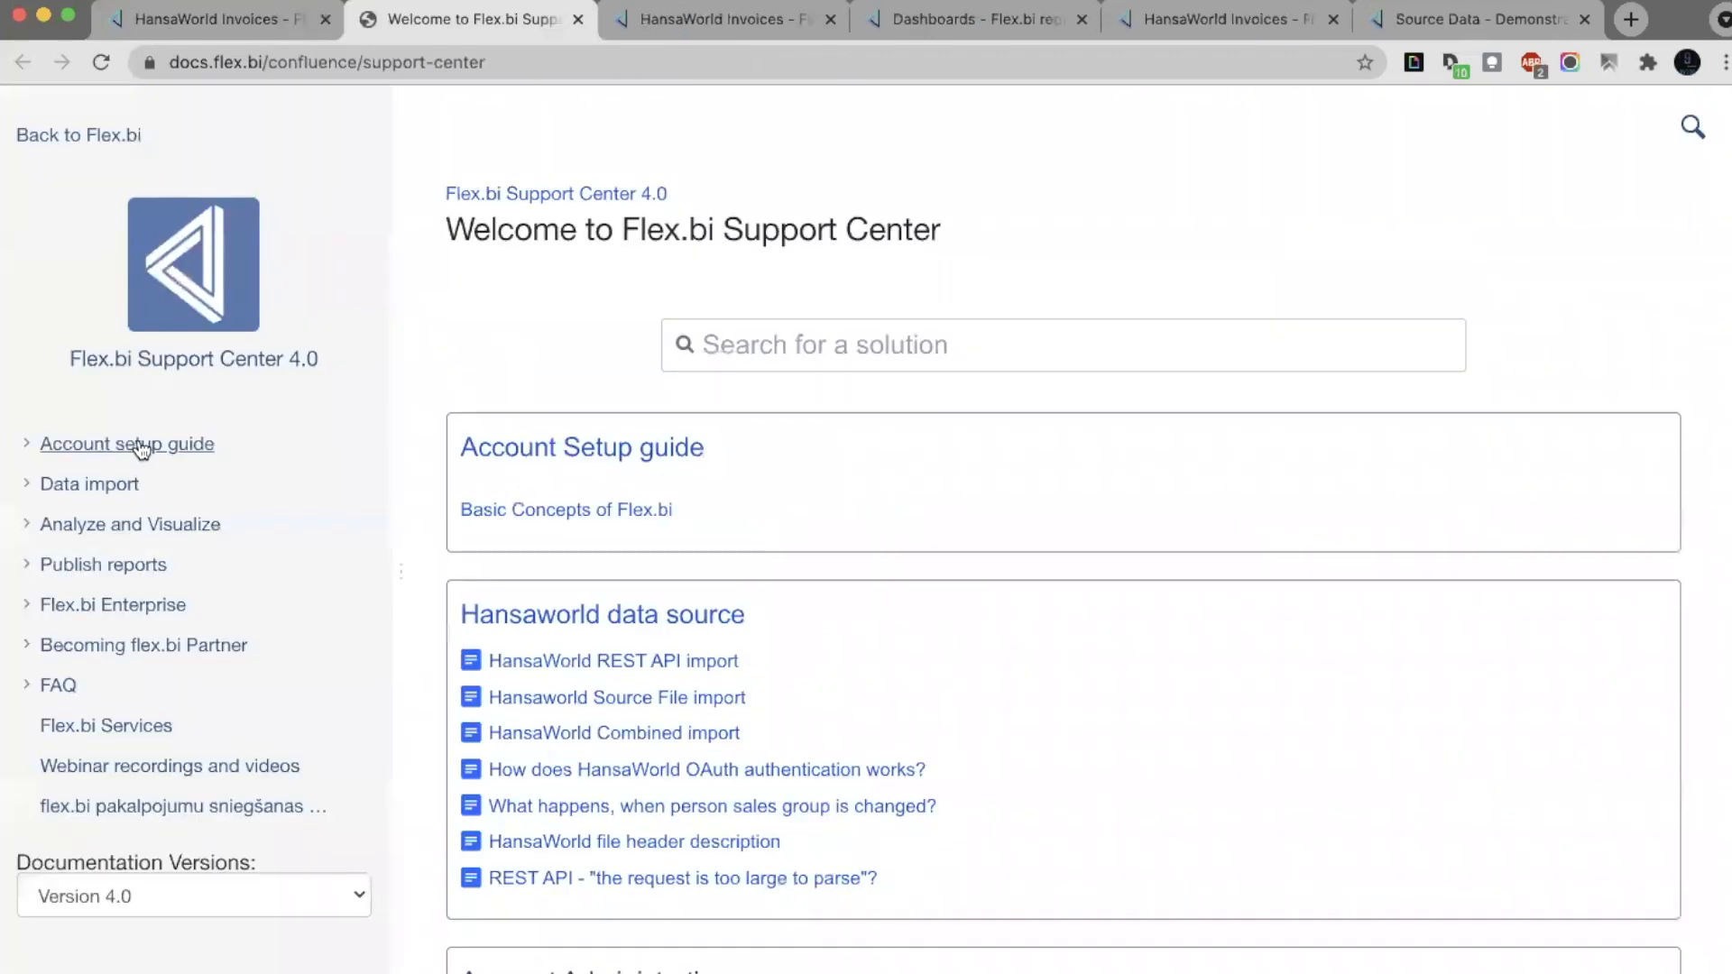
# Open the article on calculated measures and members in the Analyze and Visualize section of the documentation
pyautogui.click(25, 485)
pyautogui.click(25, 487)
pyautogui.click(29, 526)
pyautogui.click(142, 603)
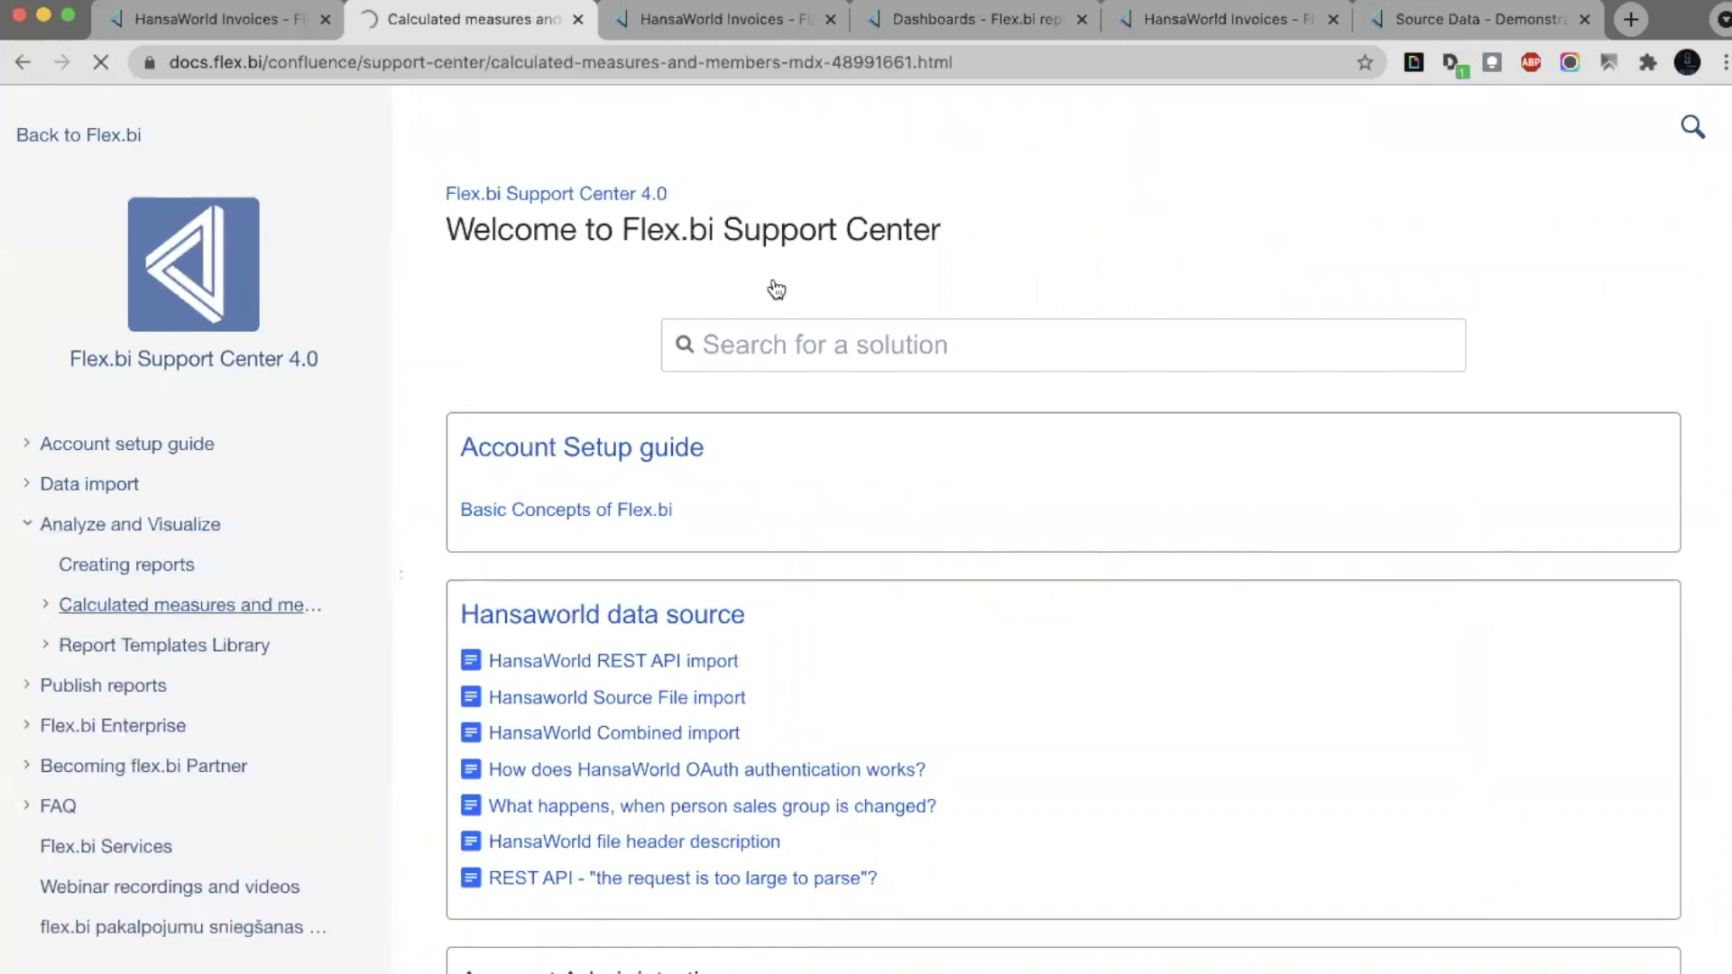
# Search the article for "markdo" and highlight the description of the Markdown text format
pyautogui.hotkey('ctrl', 'f')
pyautogui.write('markdo')
pyautogui.scroll(-5, 837, 452)
pyautogui.scroll(-1, 860, 433)
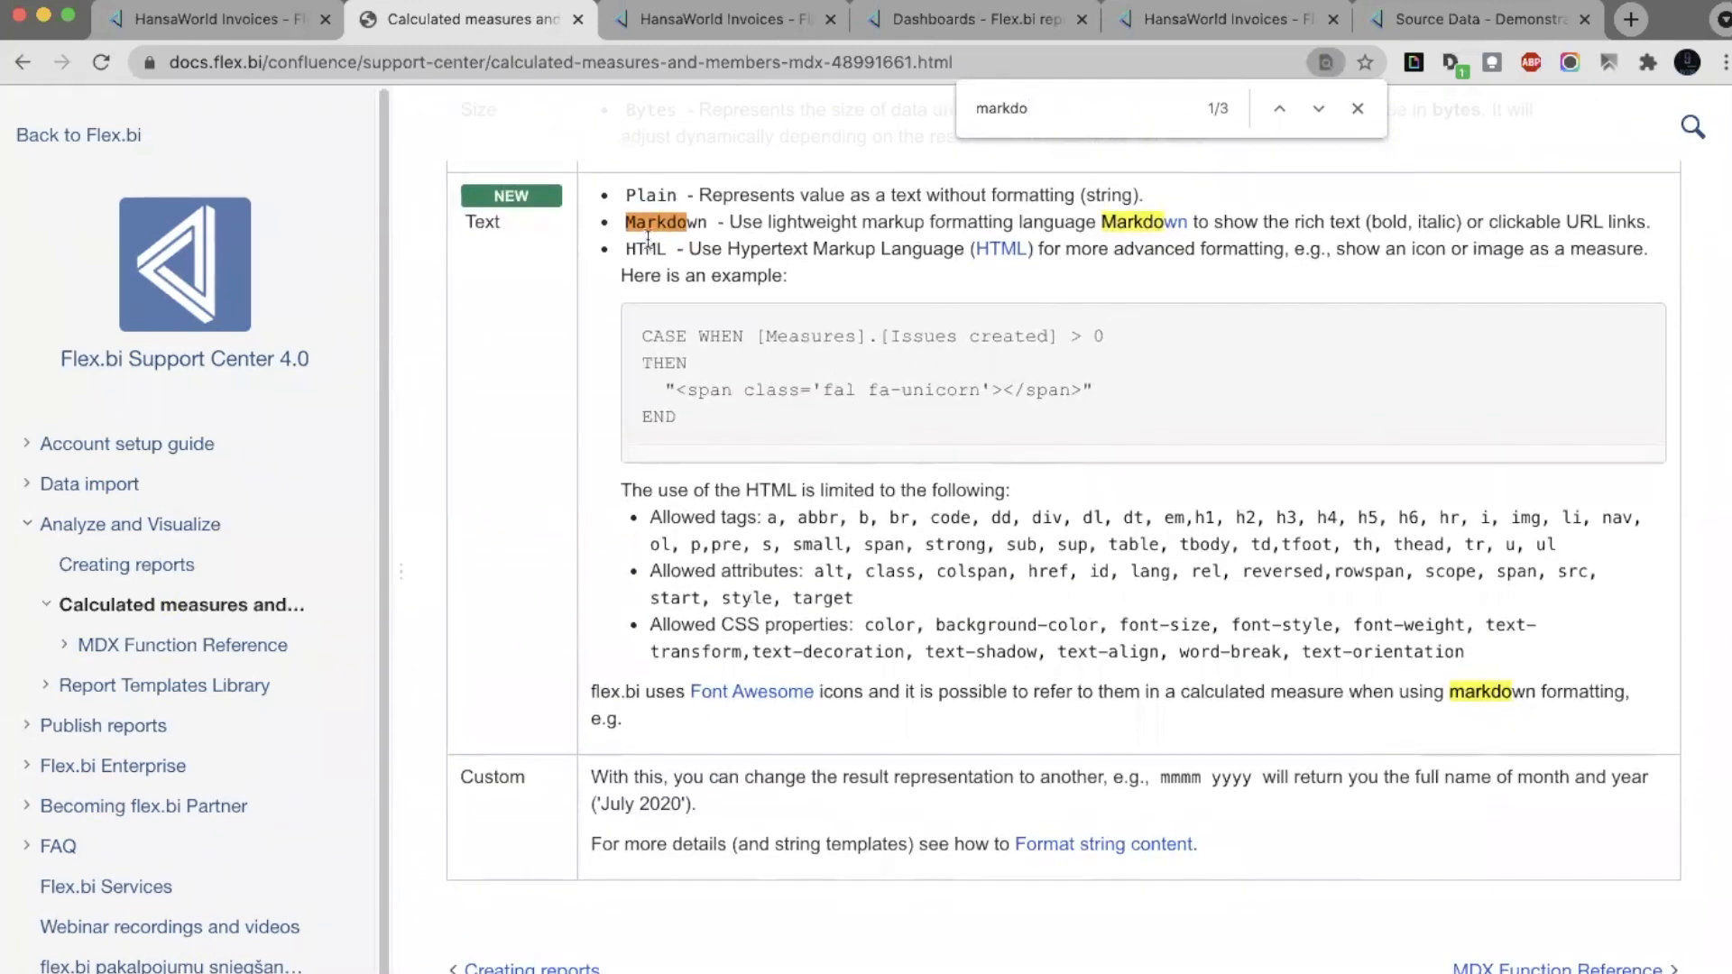
pyautogui.tripleClick(758, 221)
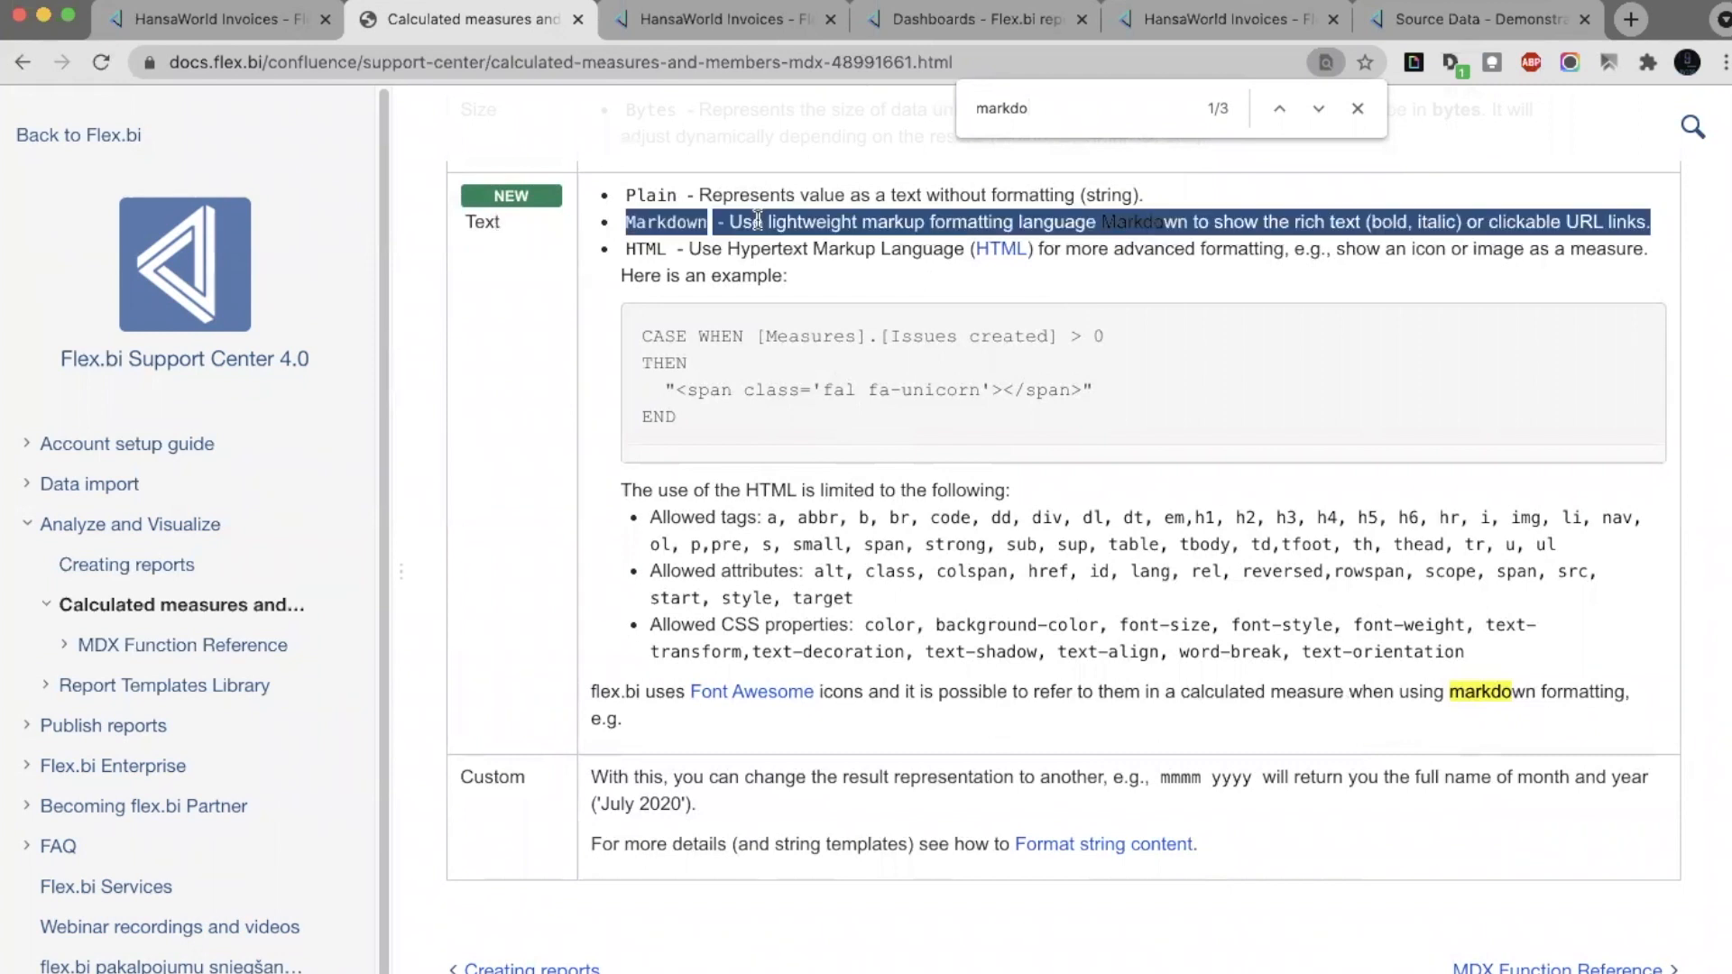
pyautogui.click(1011, 237)
# Open the linked Wikipedia article on Markdown in a new tab, skim it, and close it to return to the documentation
pyautogui.keyDown('super'); pyautogui.click(1173, 226); pyautogui.keyUp('super')
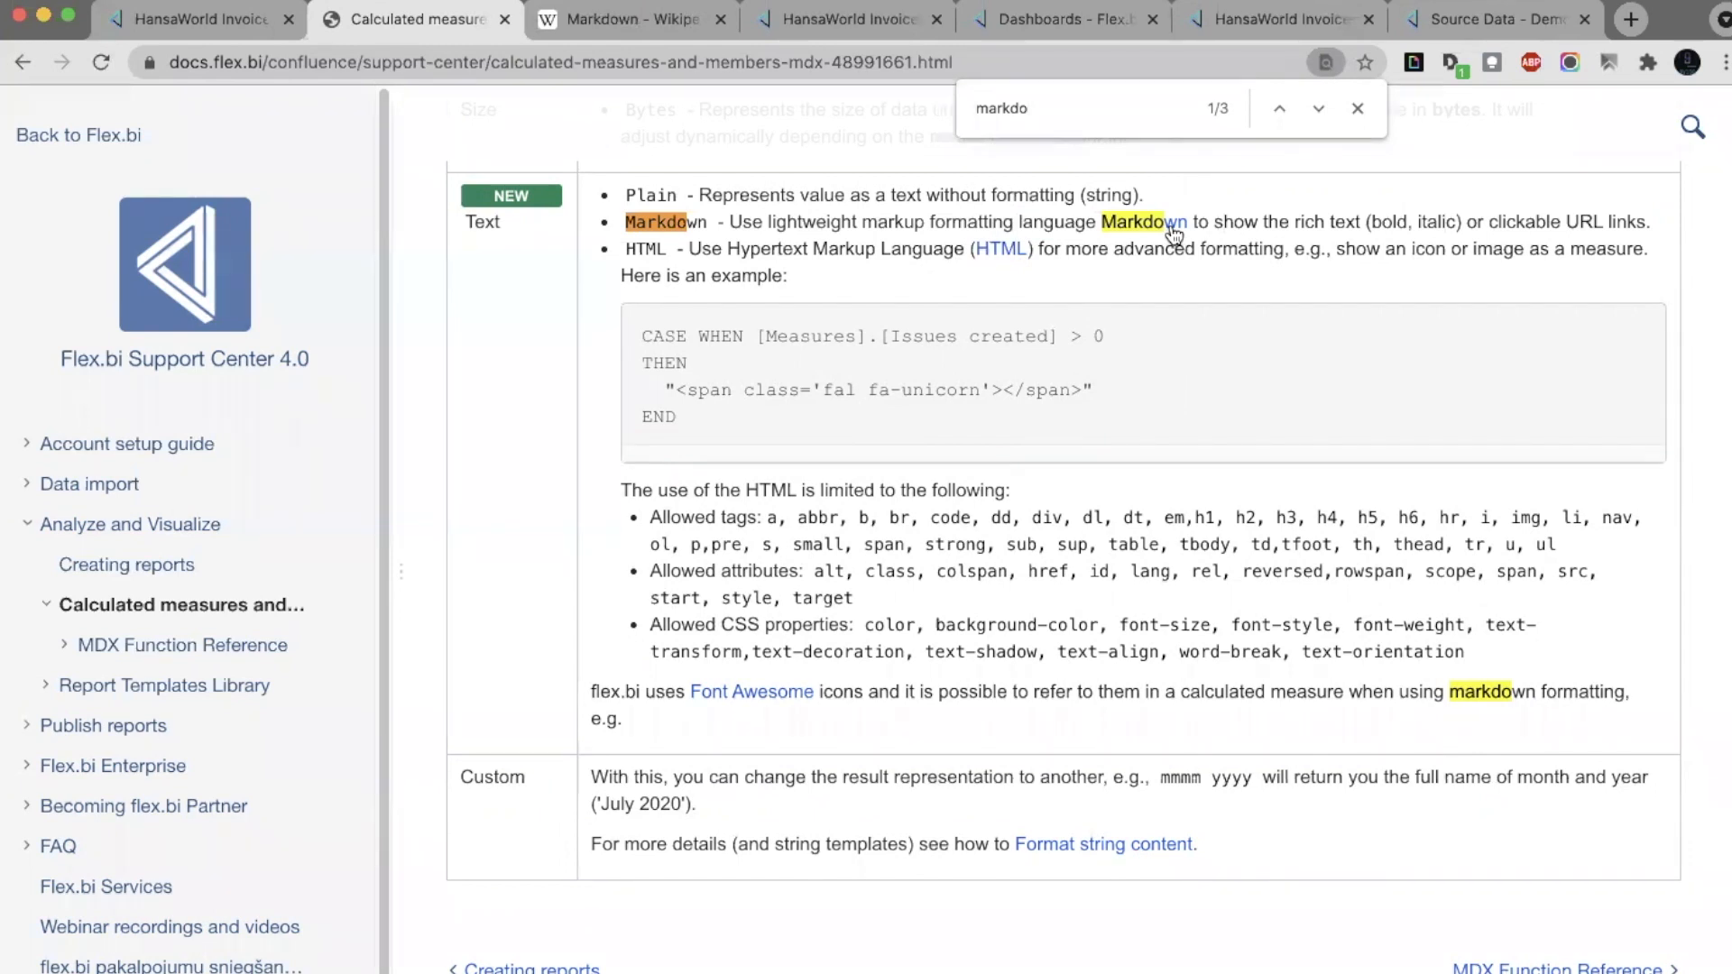
pyautogui.click(576, 20)
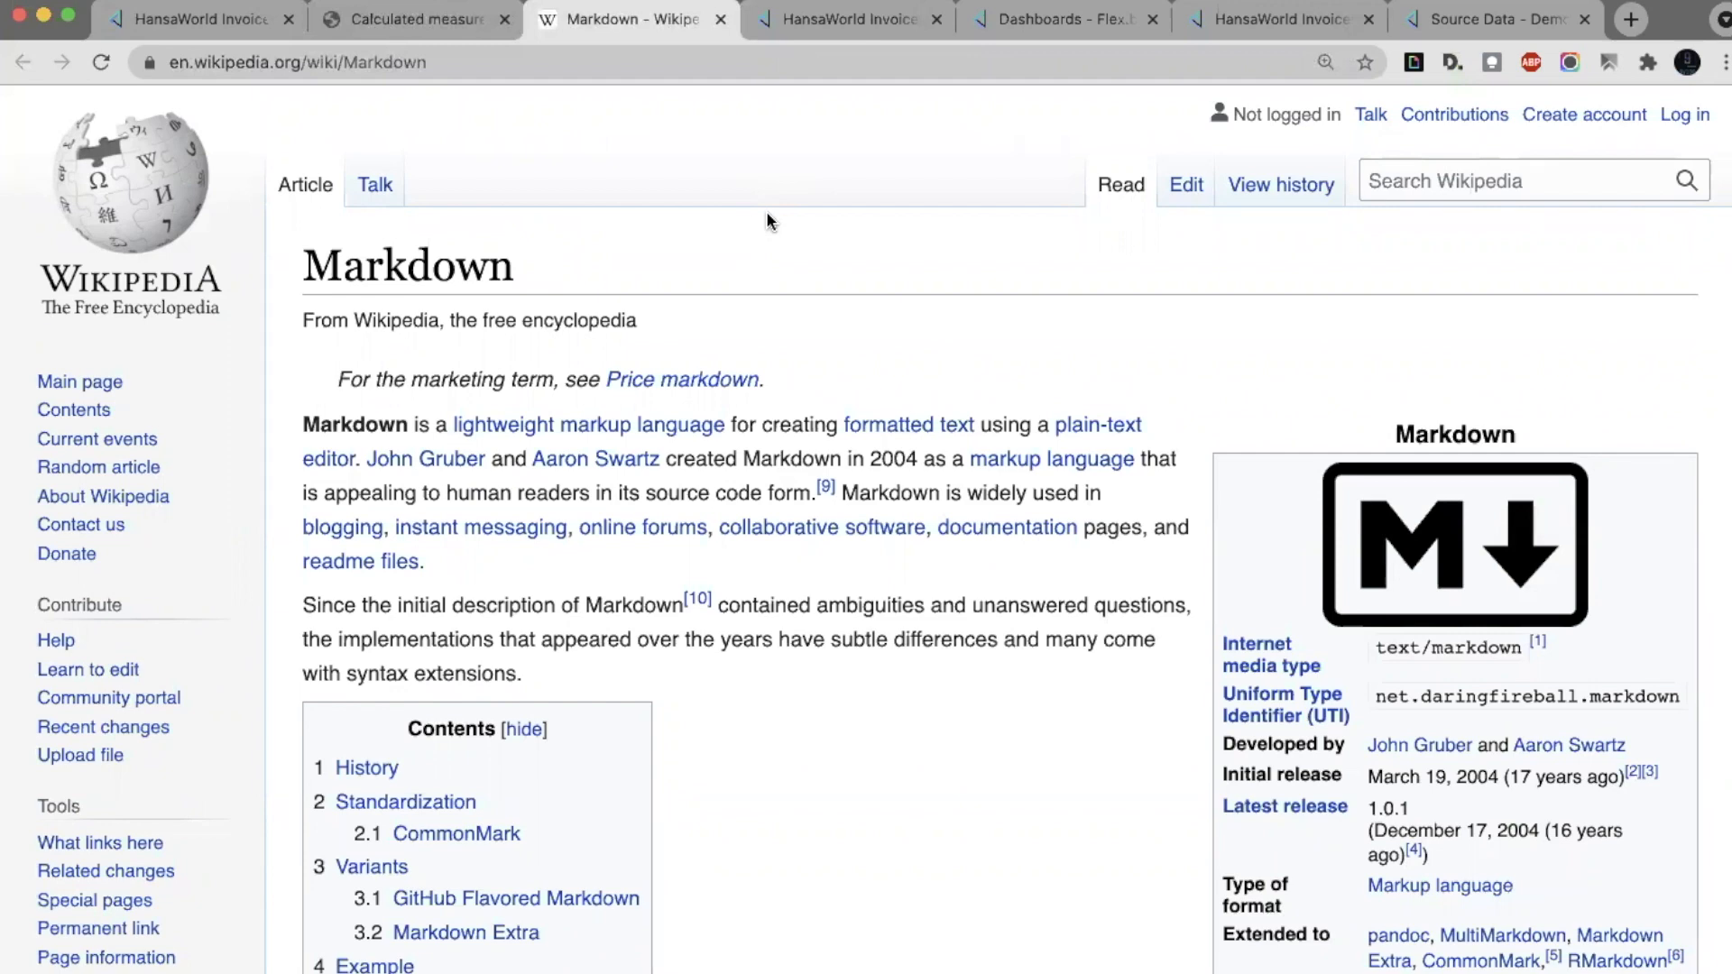
pyautogui.scroll(-5, 766, 212)
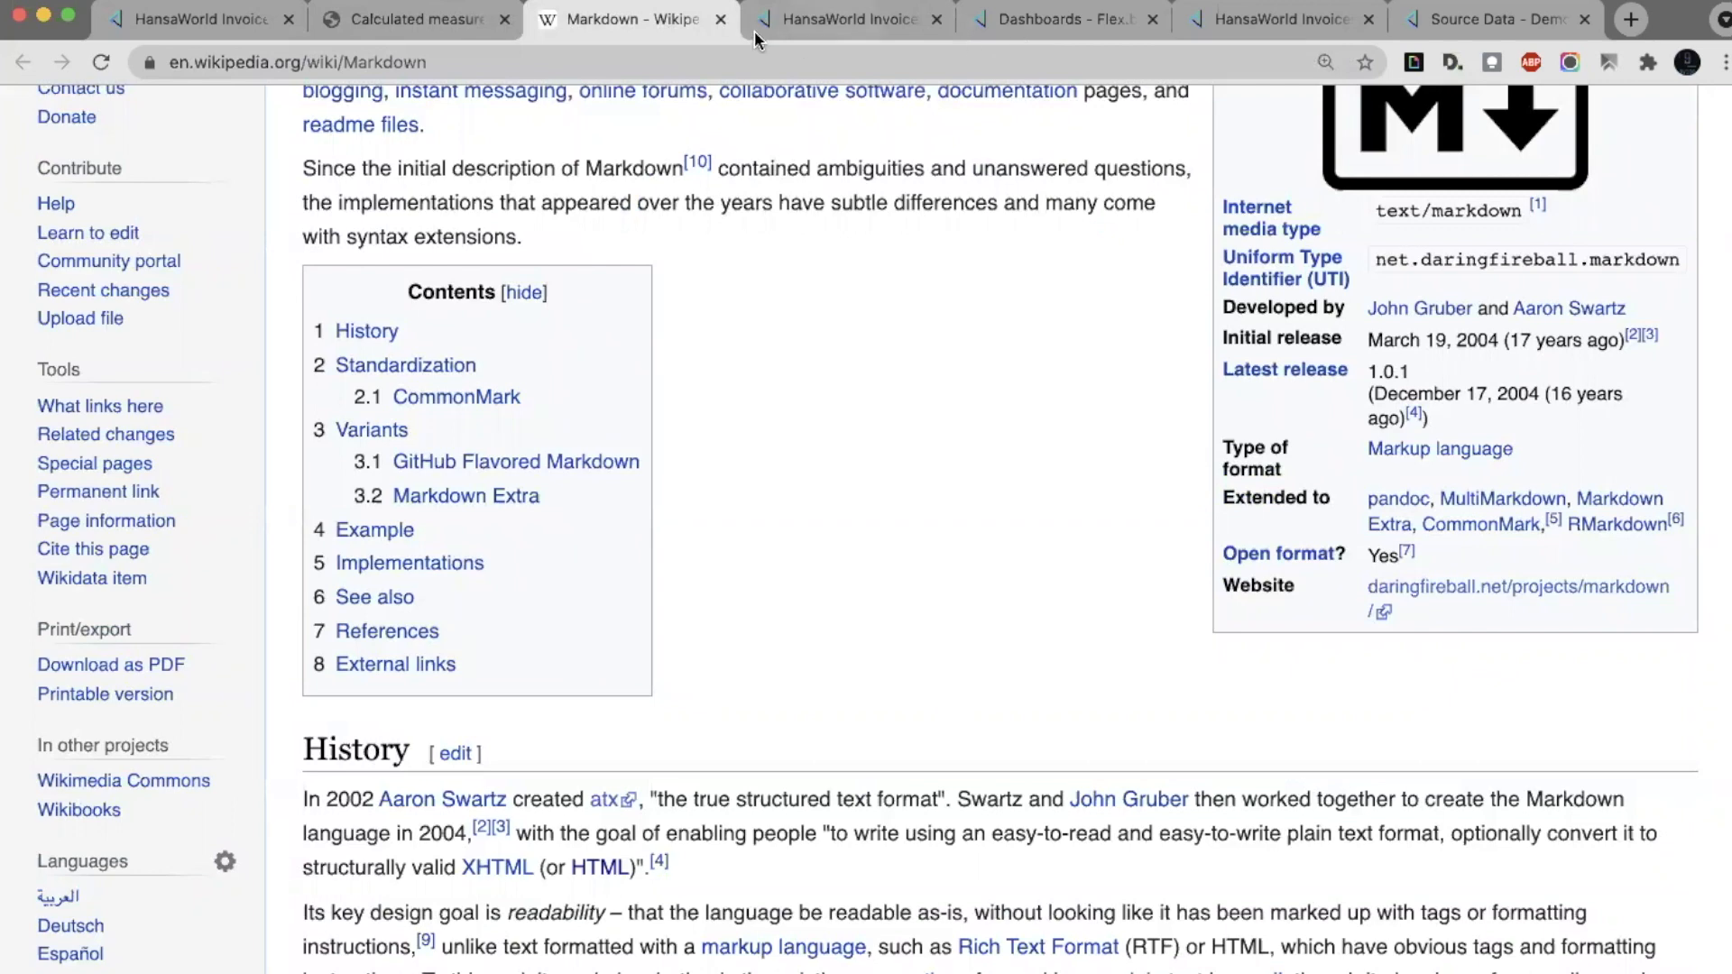
pyautogui.click(720, 19)
pyautogui.click(441, 24)
# Open the Font Awesome link from the article in a new tab and browse its icon gallery
pyautogui.scroll(-1, 905, 426)
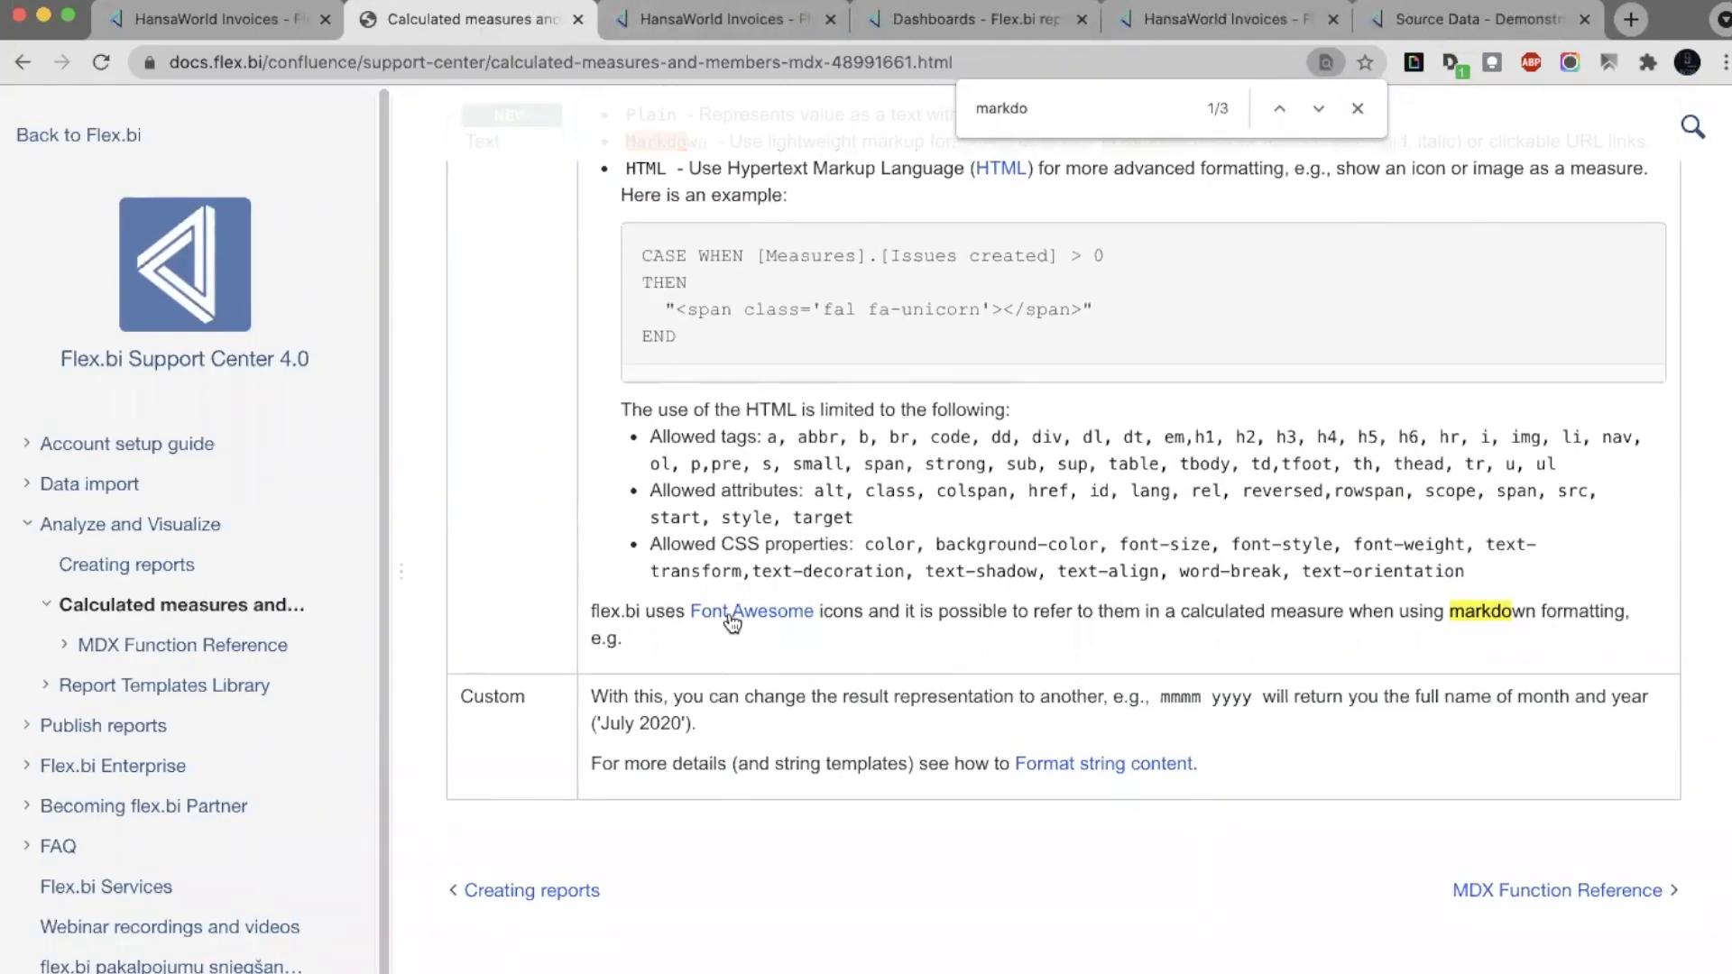
pyautogui.rightClick(731, 617)
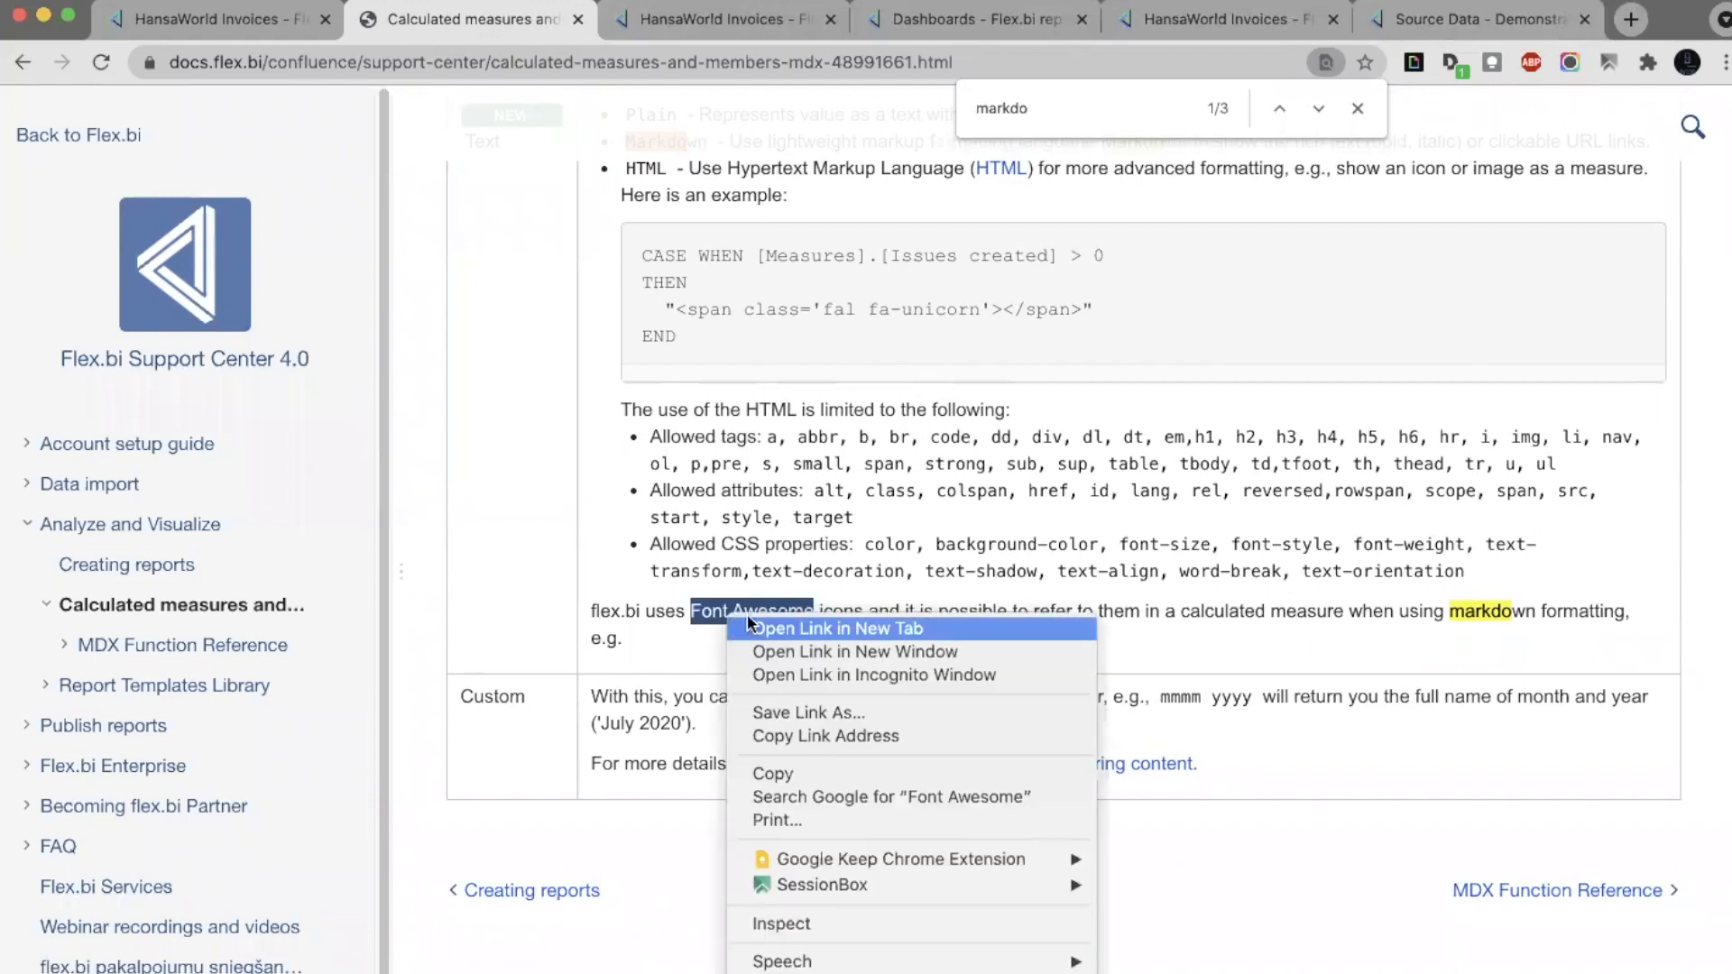
pyautogui.click(760, 625)
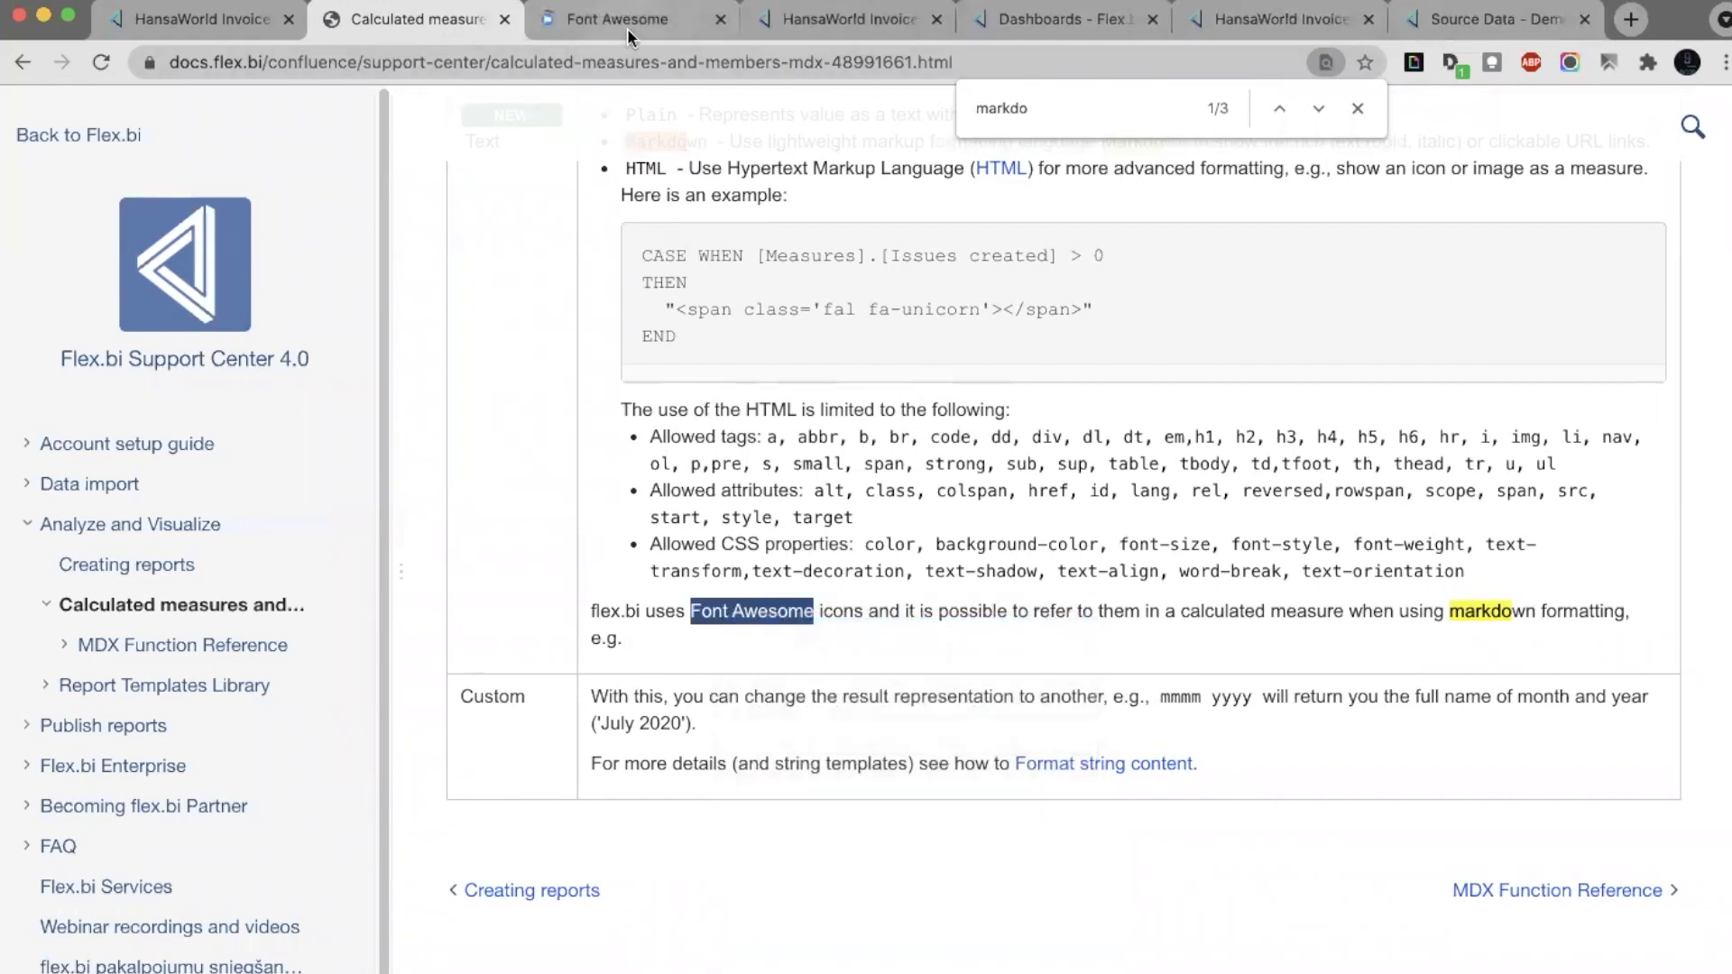
pyautogui.click(626, 28)
pyautogui.scroll(-6, 814, 294)
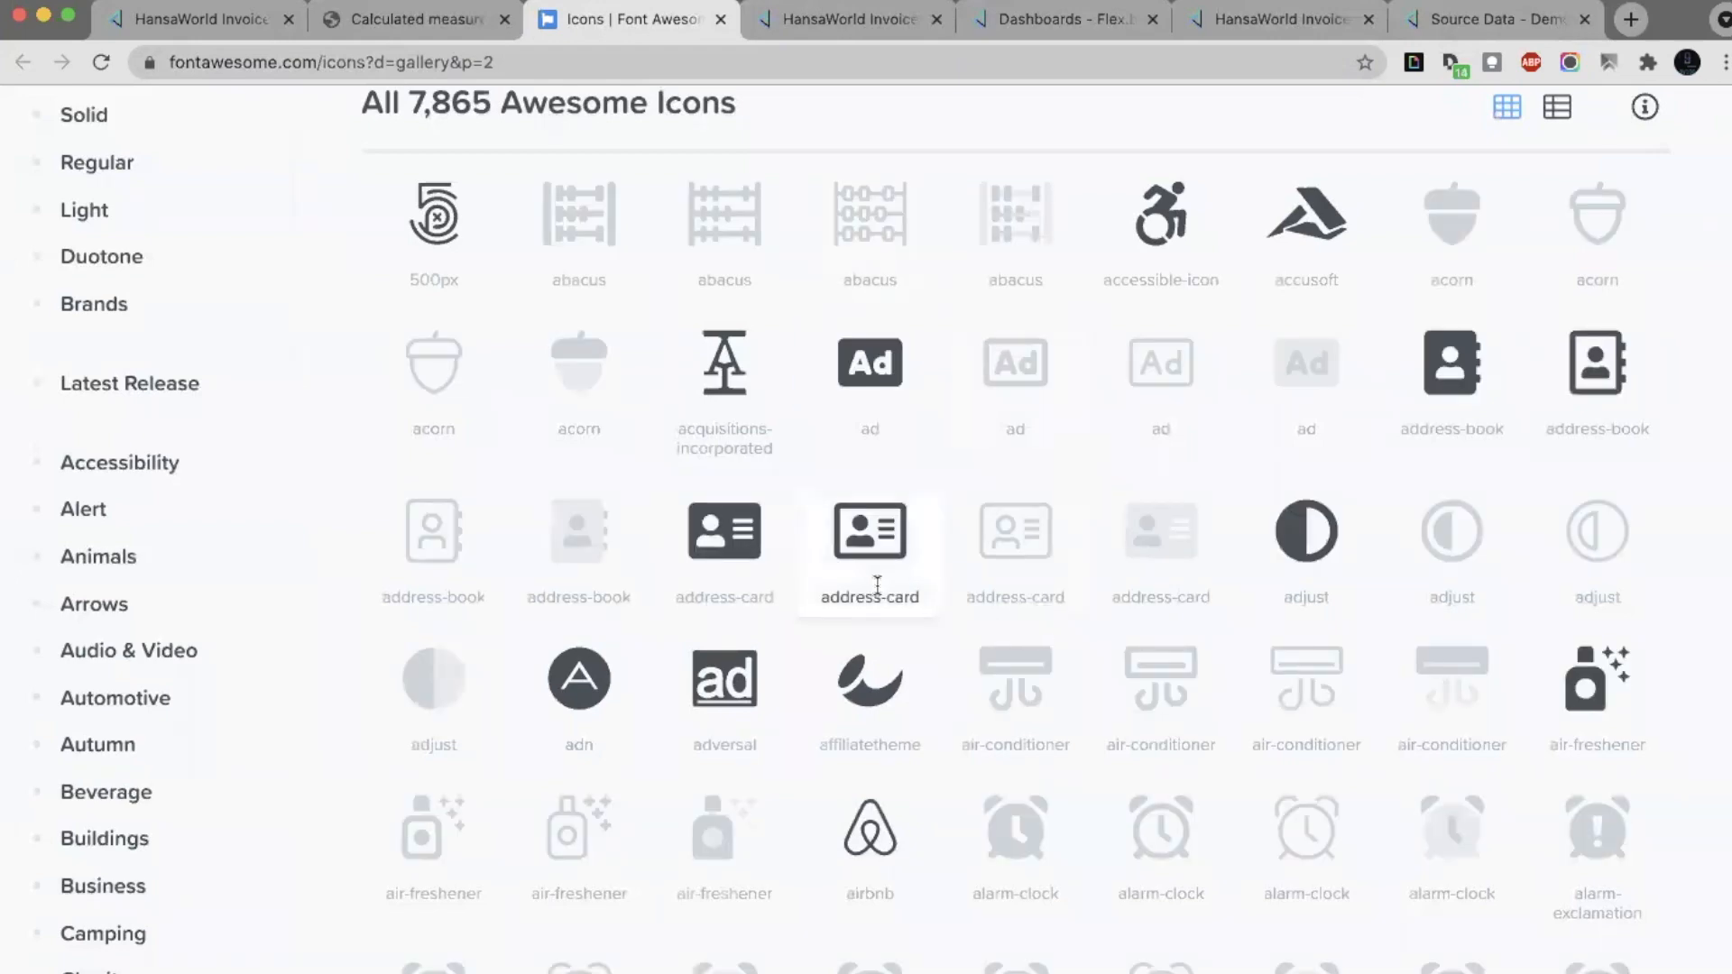
pyautogui.scroll(7, 773, 444)
pyautogui.scroll(-4, 773, 433)
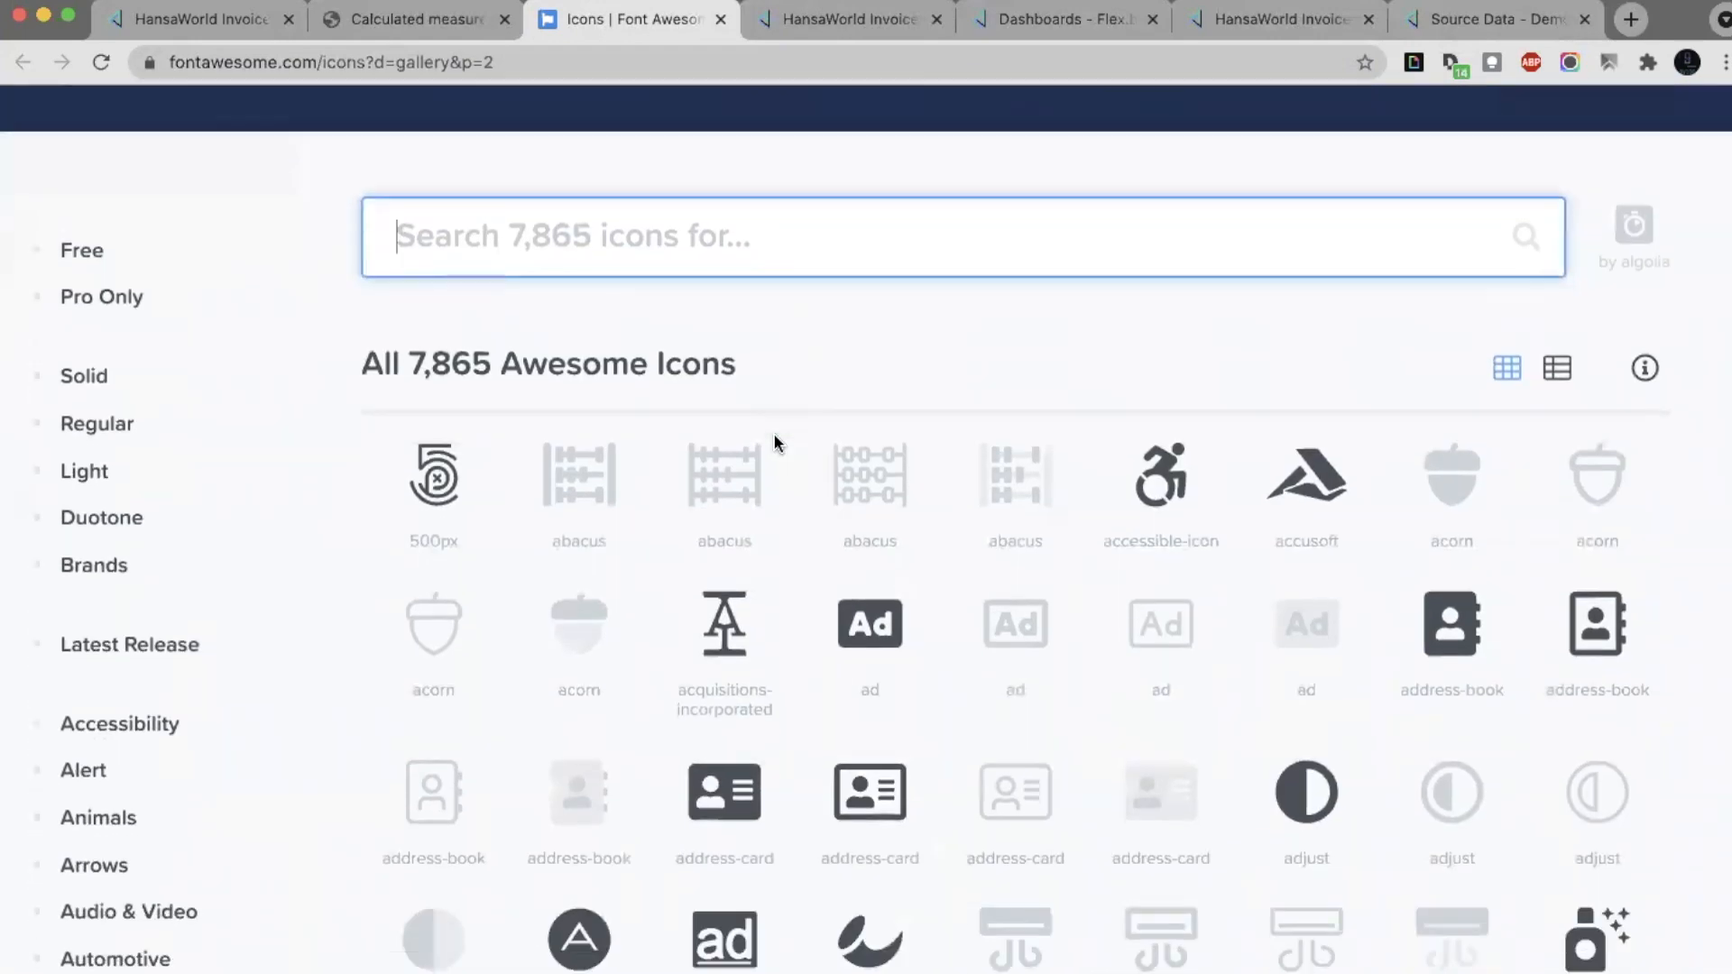
# Search the icon gallery for "unicorn", open the solid unicorn icon and examine its HTML class code
pyautogui.click(707, 232)
pyautogui.write('unicorn')
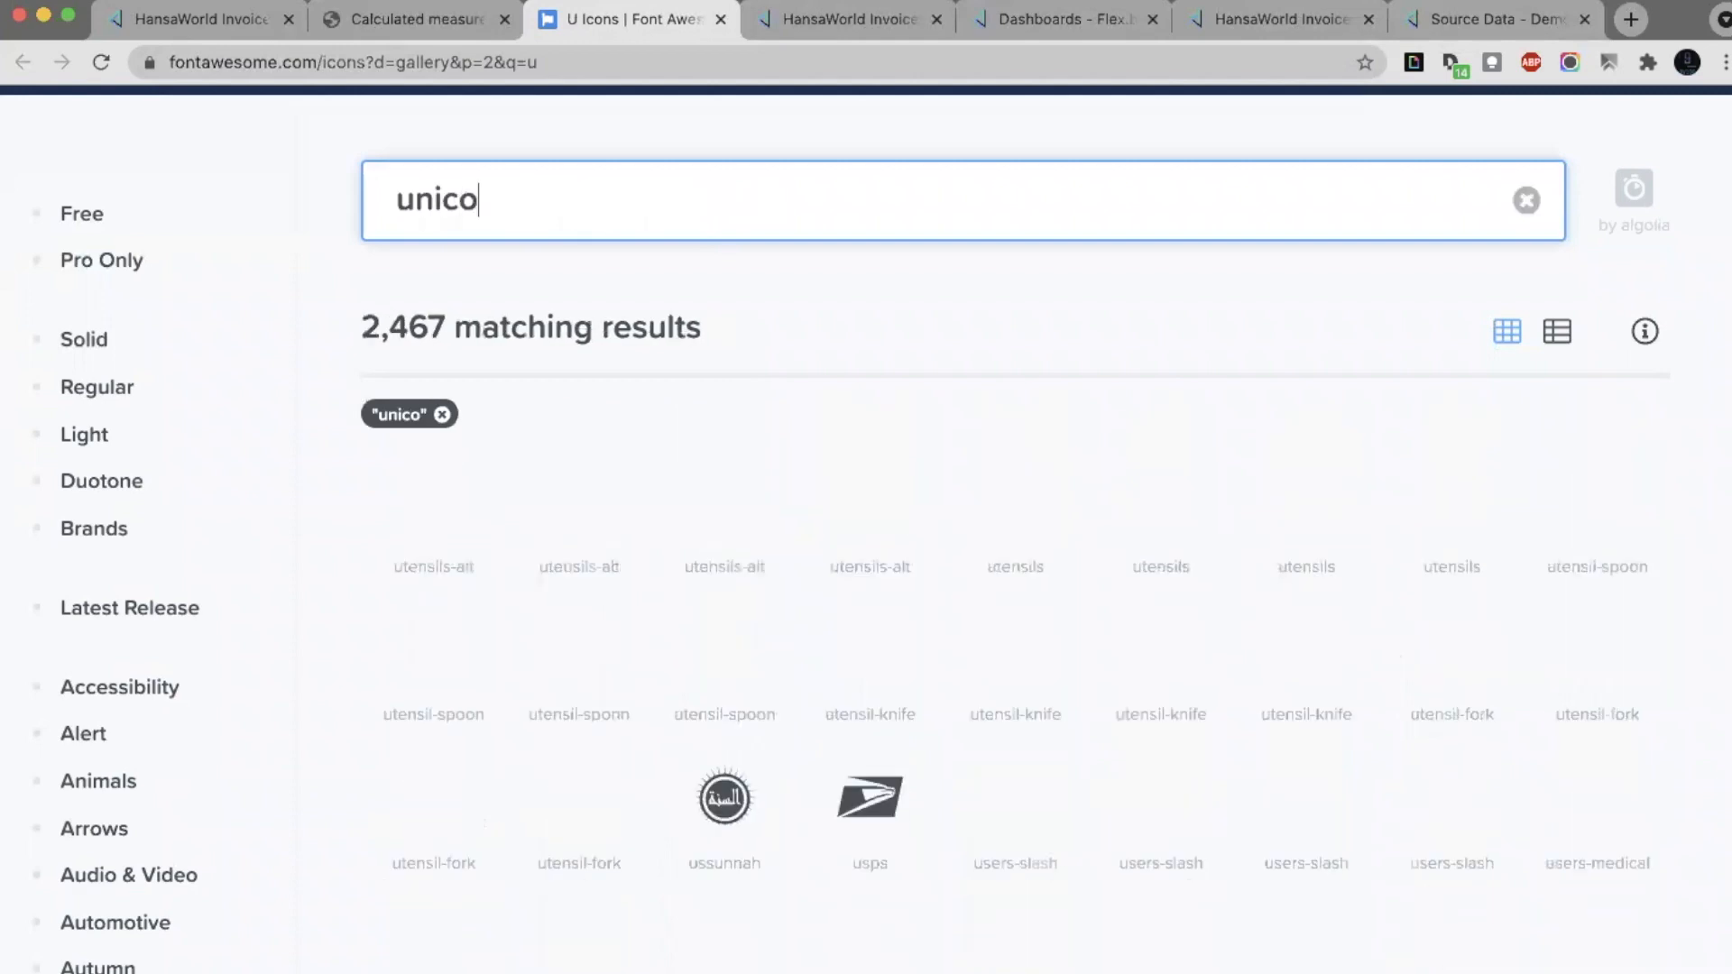
pyautogui.click(409, 481)
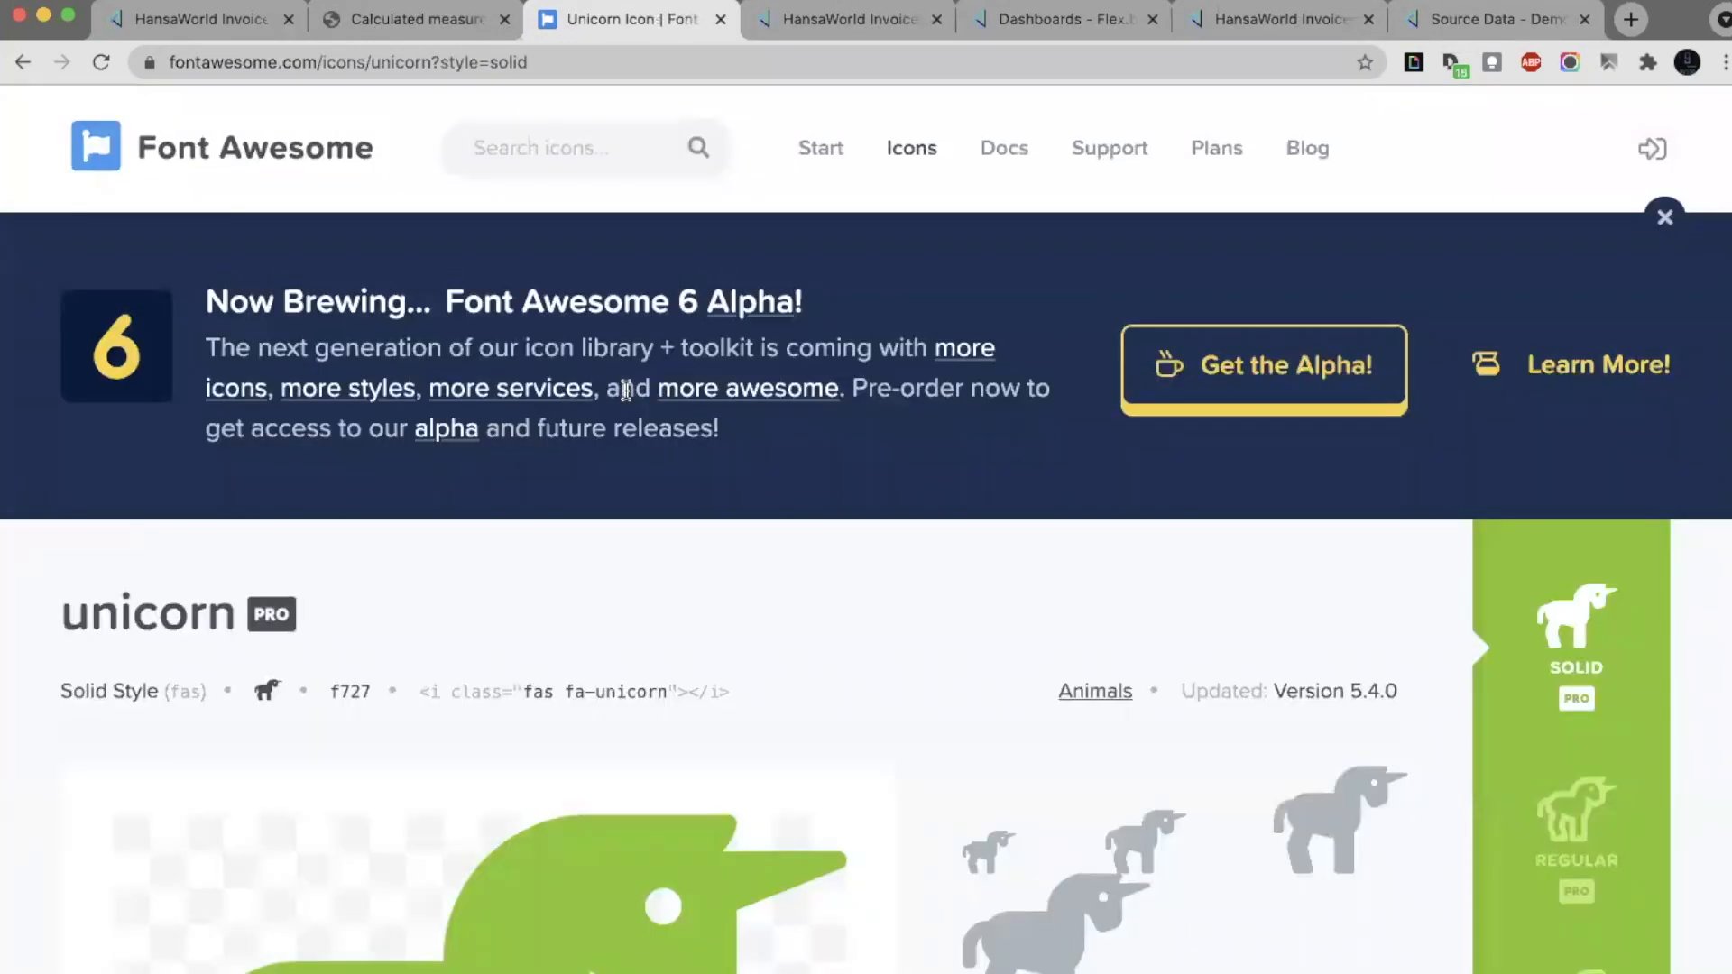
pyautogui.scroll(-3, 556, 457)
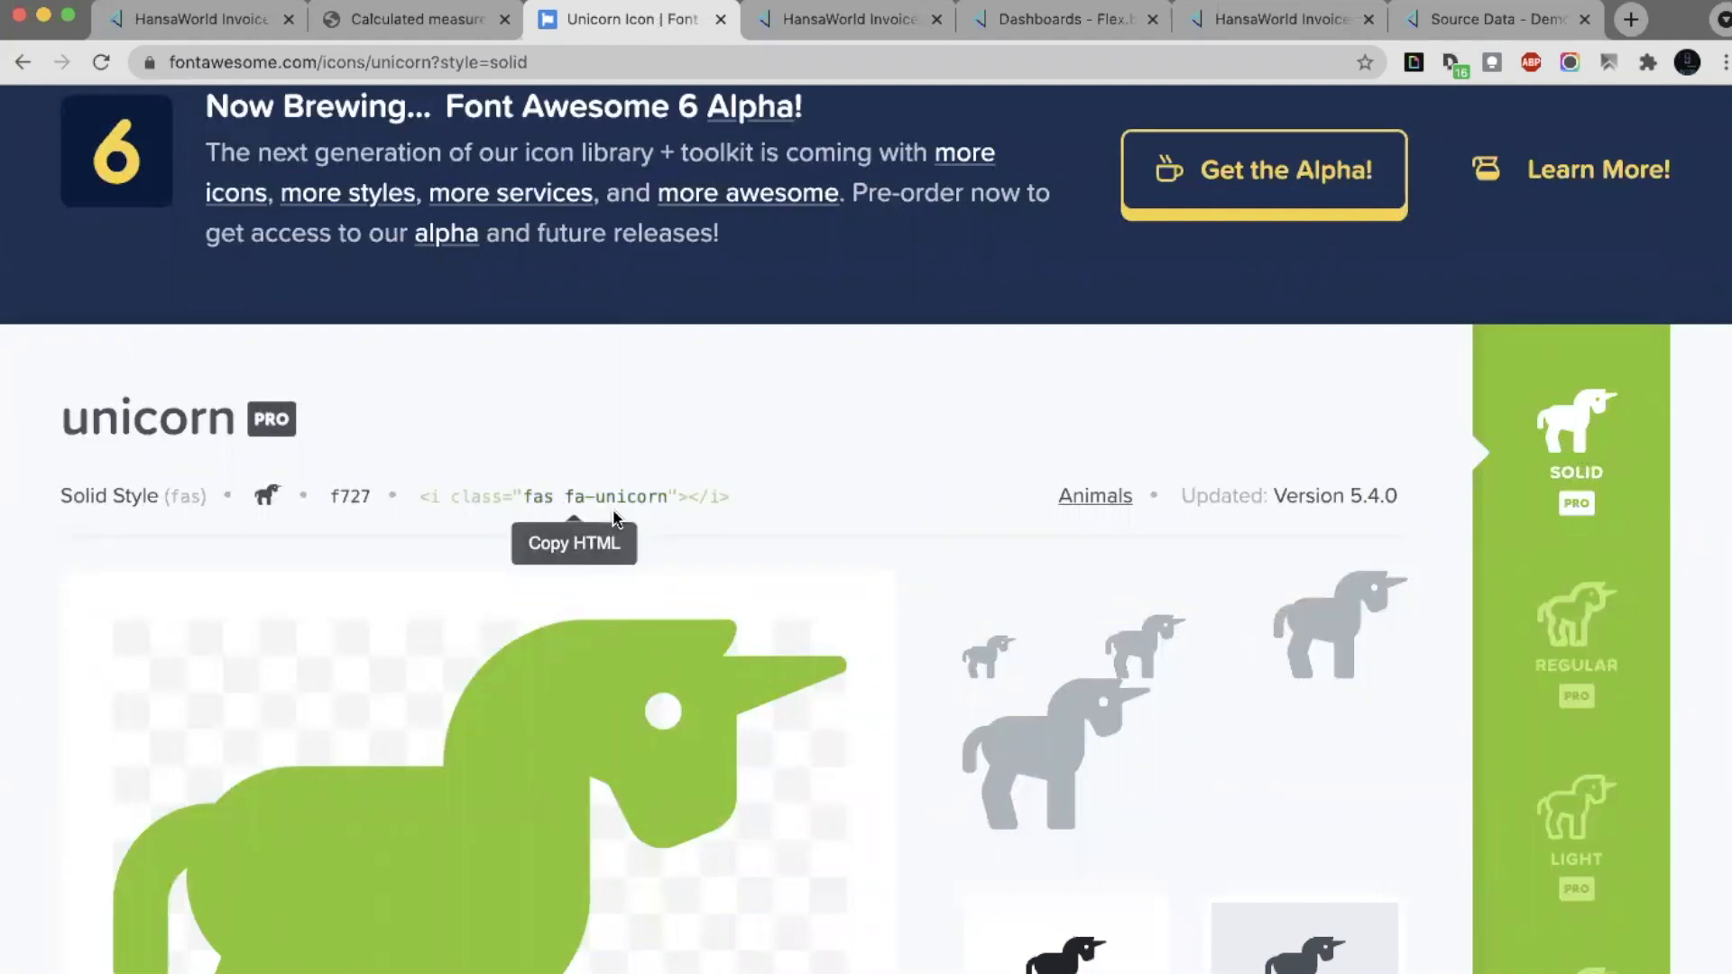
# Close the Font Awesome and documentation tabs and review the Customer action and demand icon columns in the Customer sales report
pyautogui.click(720, 20)
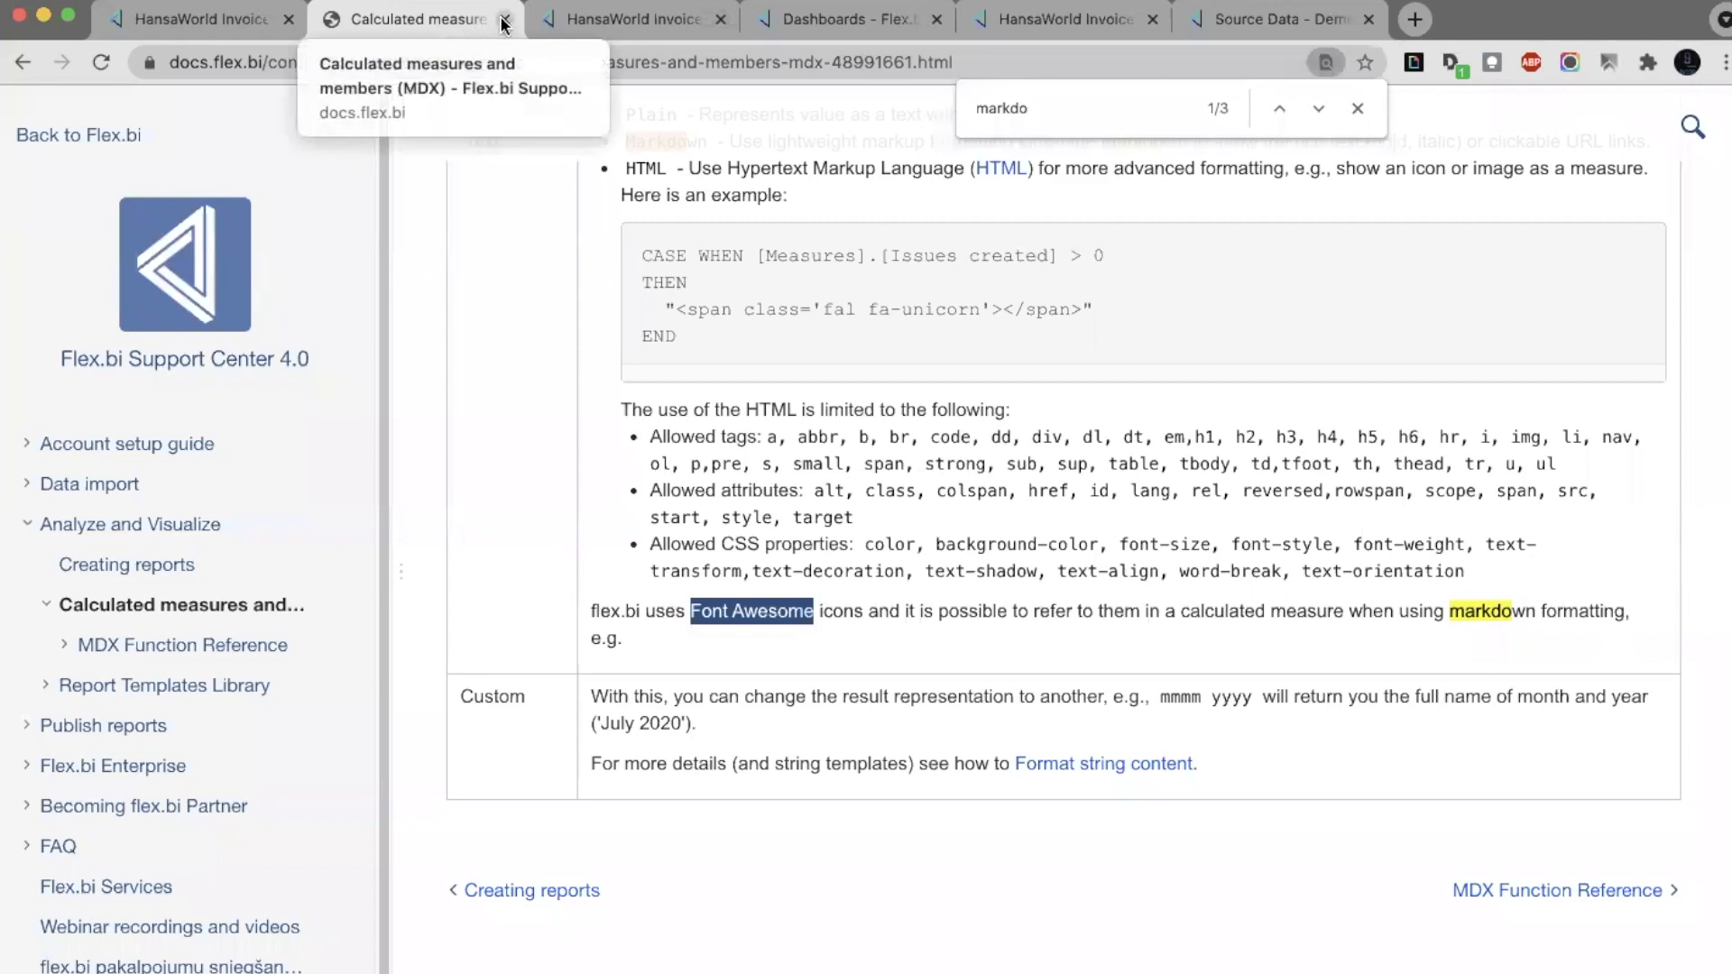
pyautogui.click(503, 20)
pyautogui.scroll(-10, 706, 406)
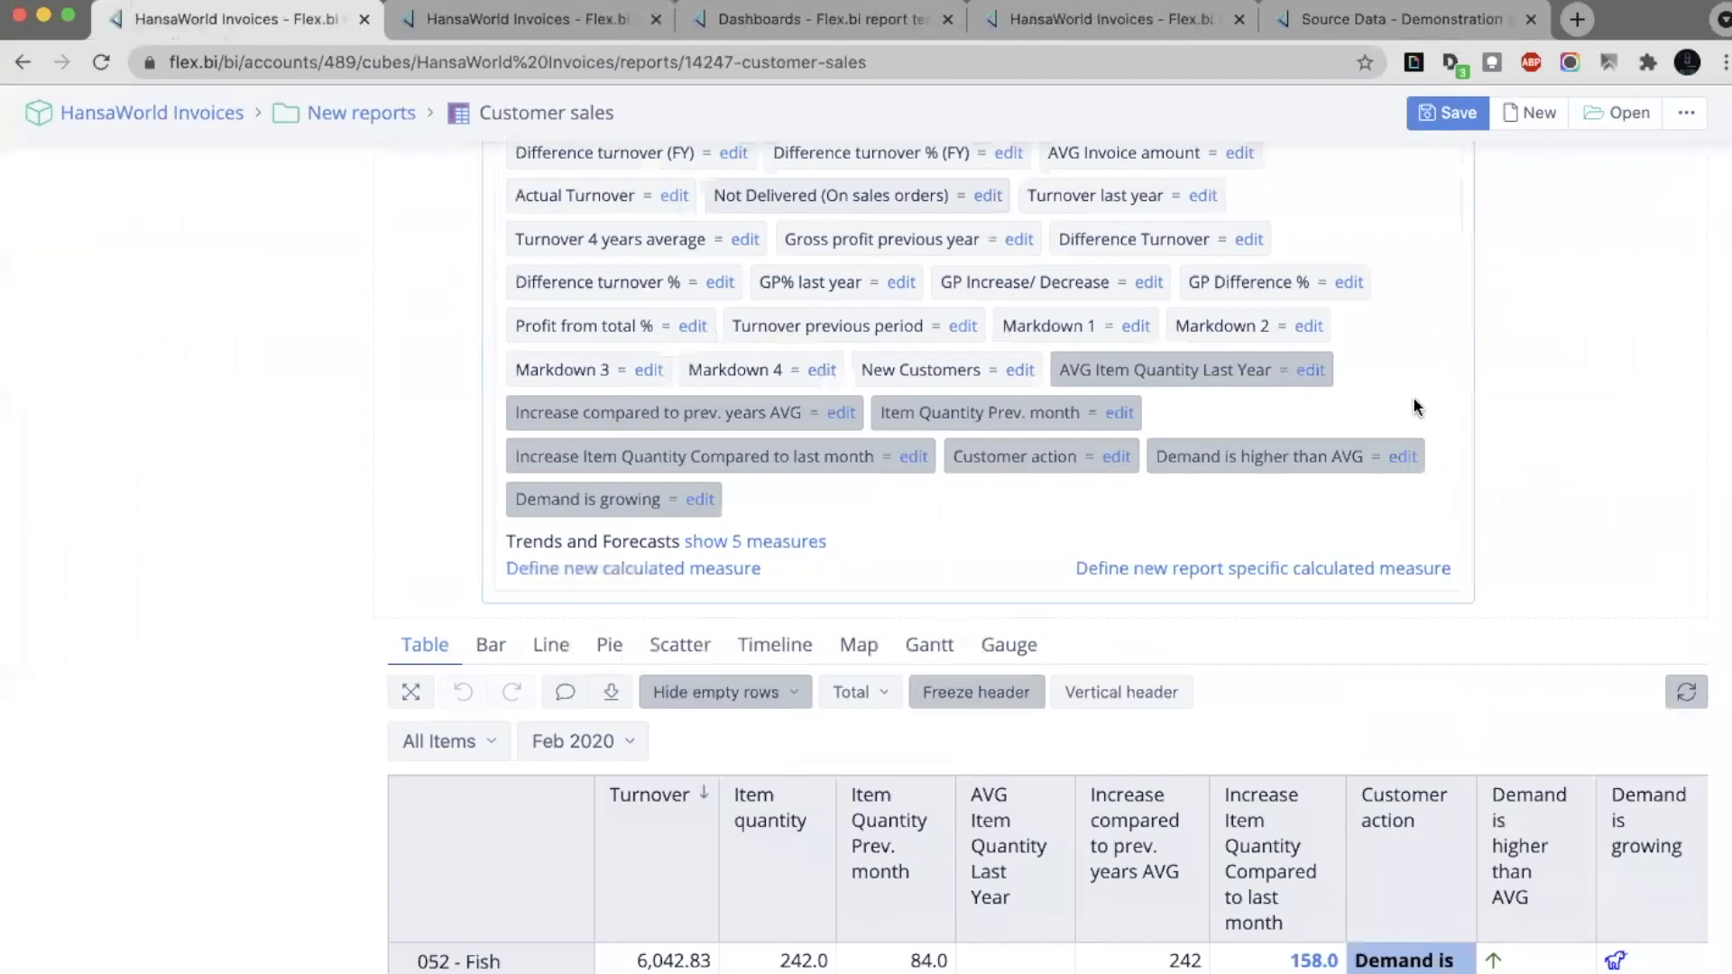
pyautogui.scroll(-2, 1381, 424)
pyautogui.scroll(-2, 1398, 528)
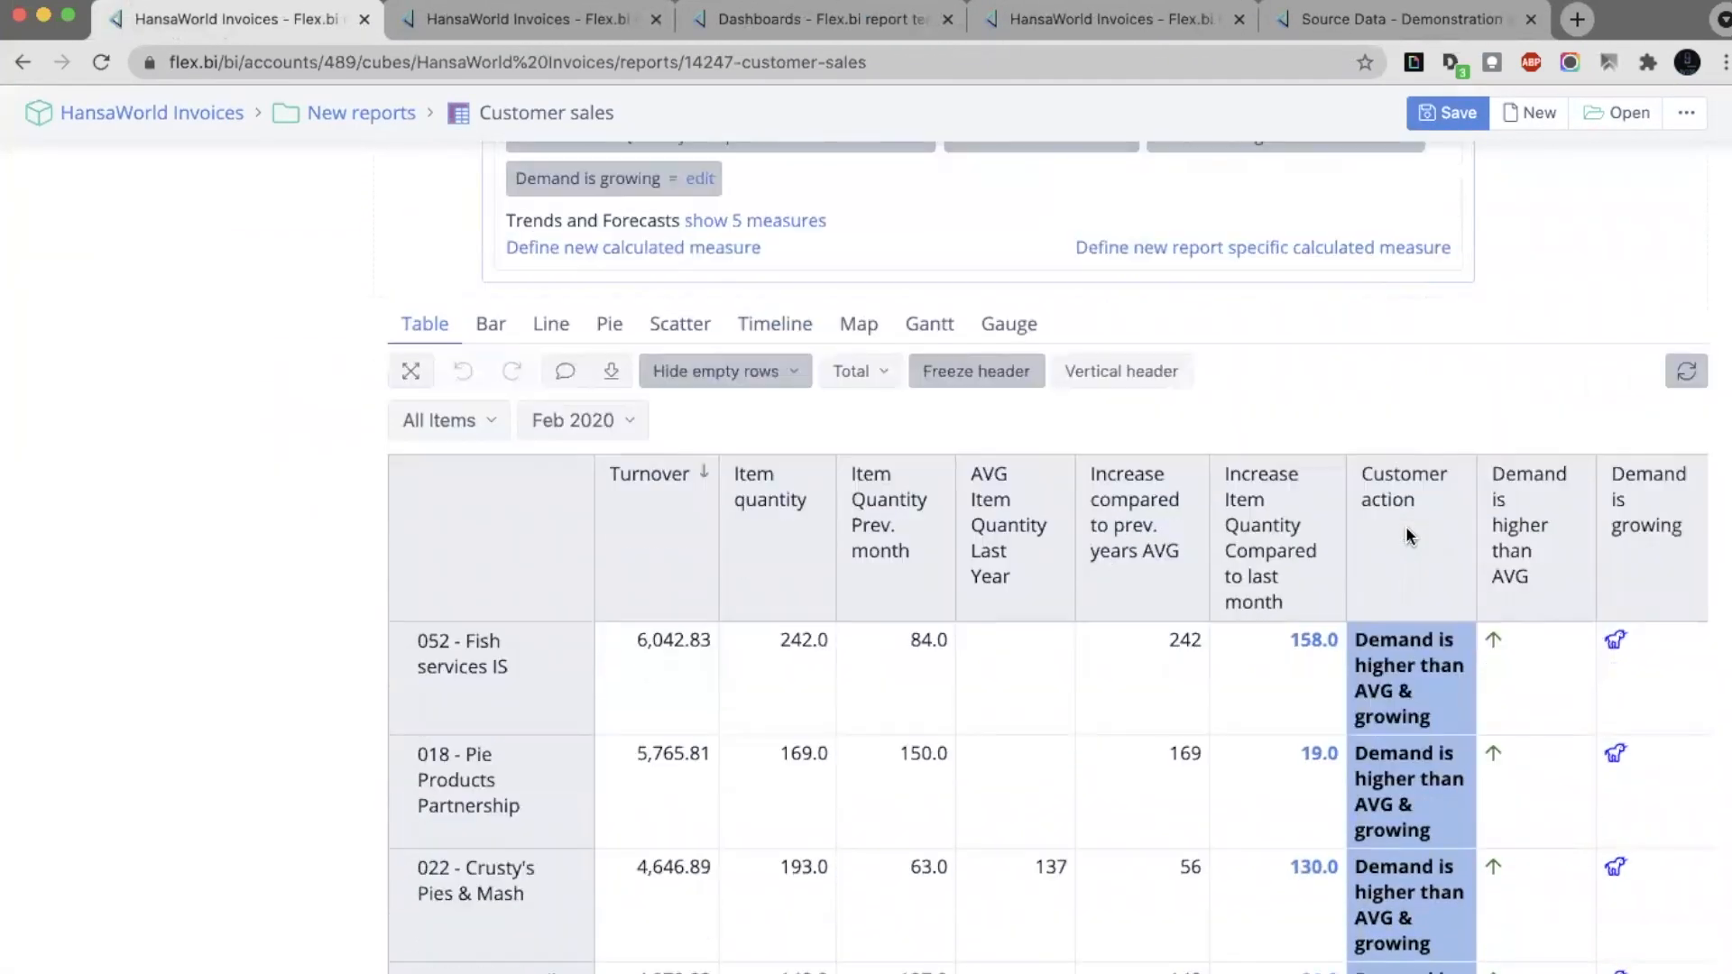
pyautogui.scroll(-2, 1411, 536)
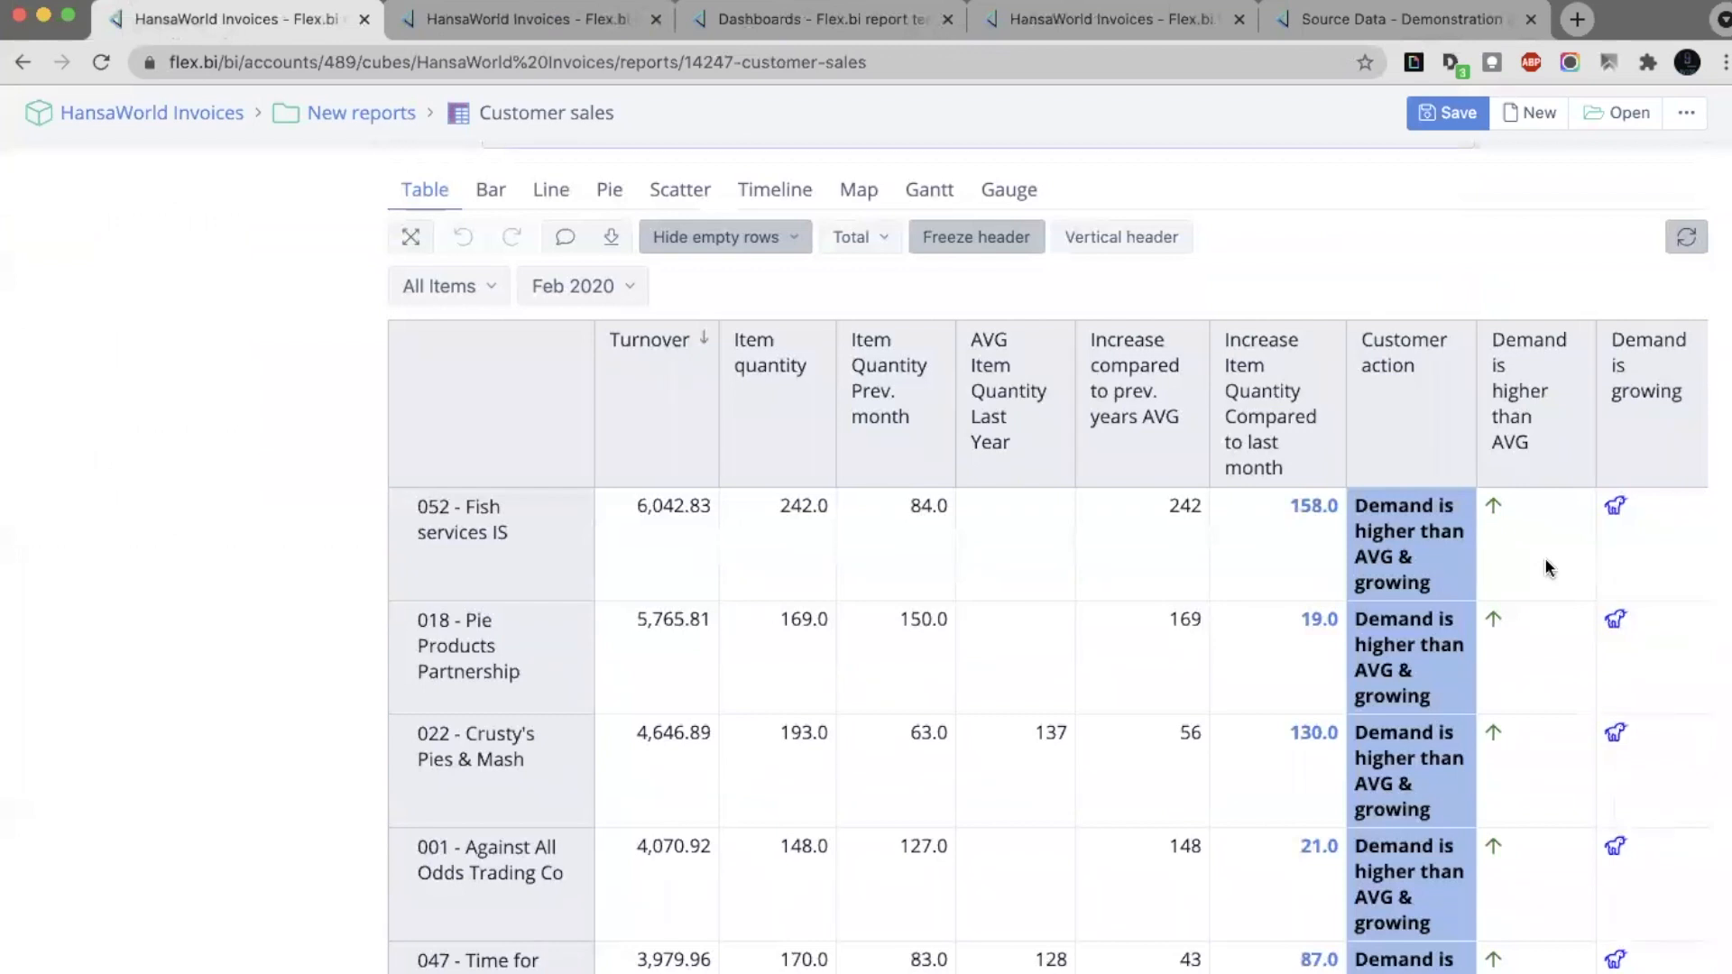
pyautogui.scroll(2, 1547, 561)
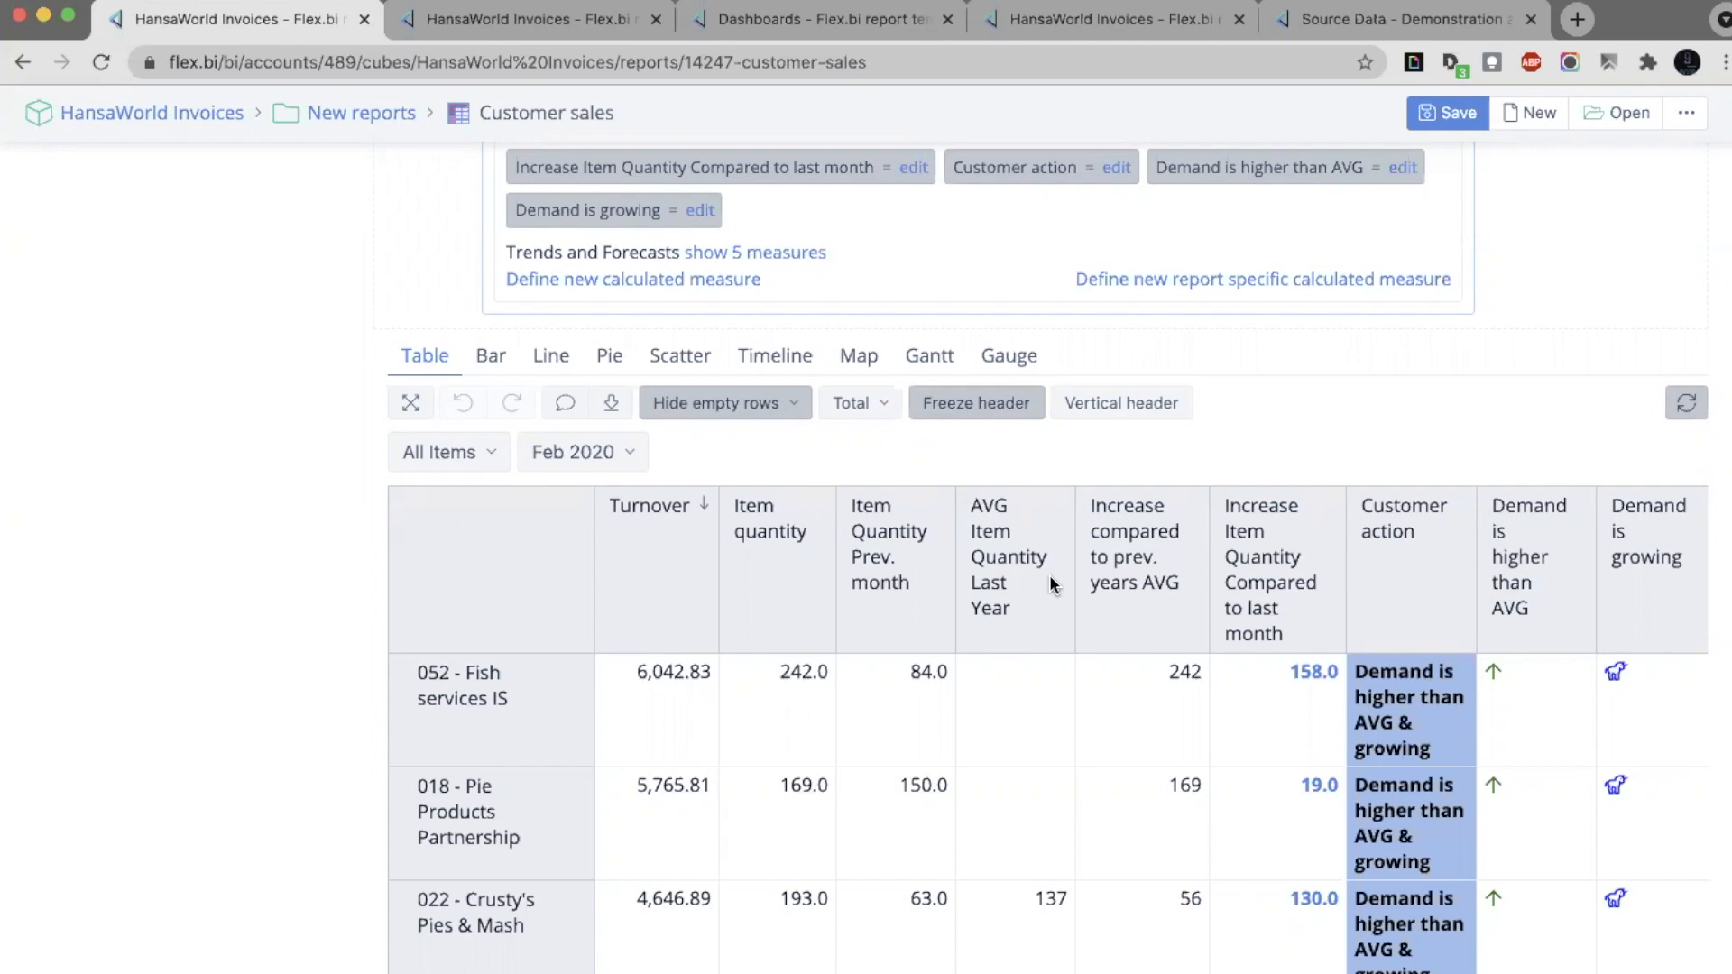
# Switch to the blank HansaWorld Invoices report, collapse the predefined measures and expand the user-defined ones down to the new calculated measure options
pyautogui.press('super+Tab')
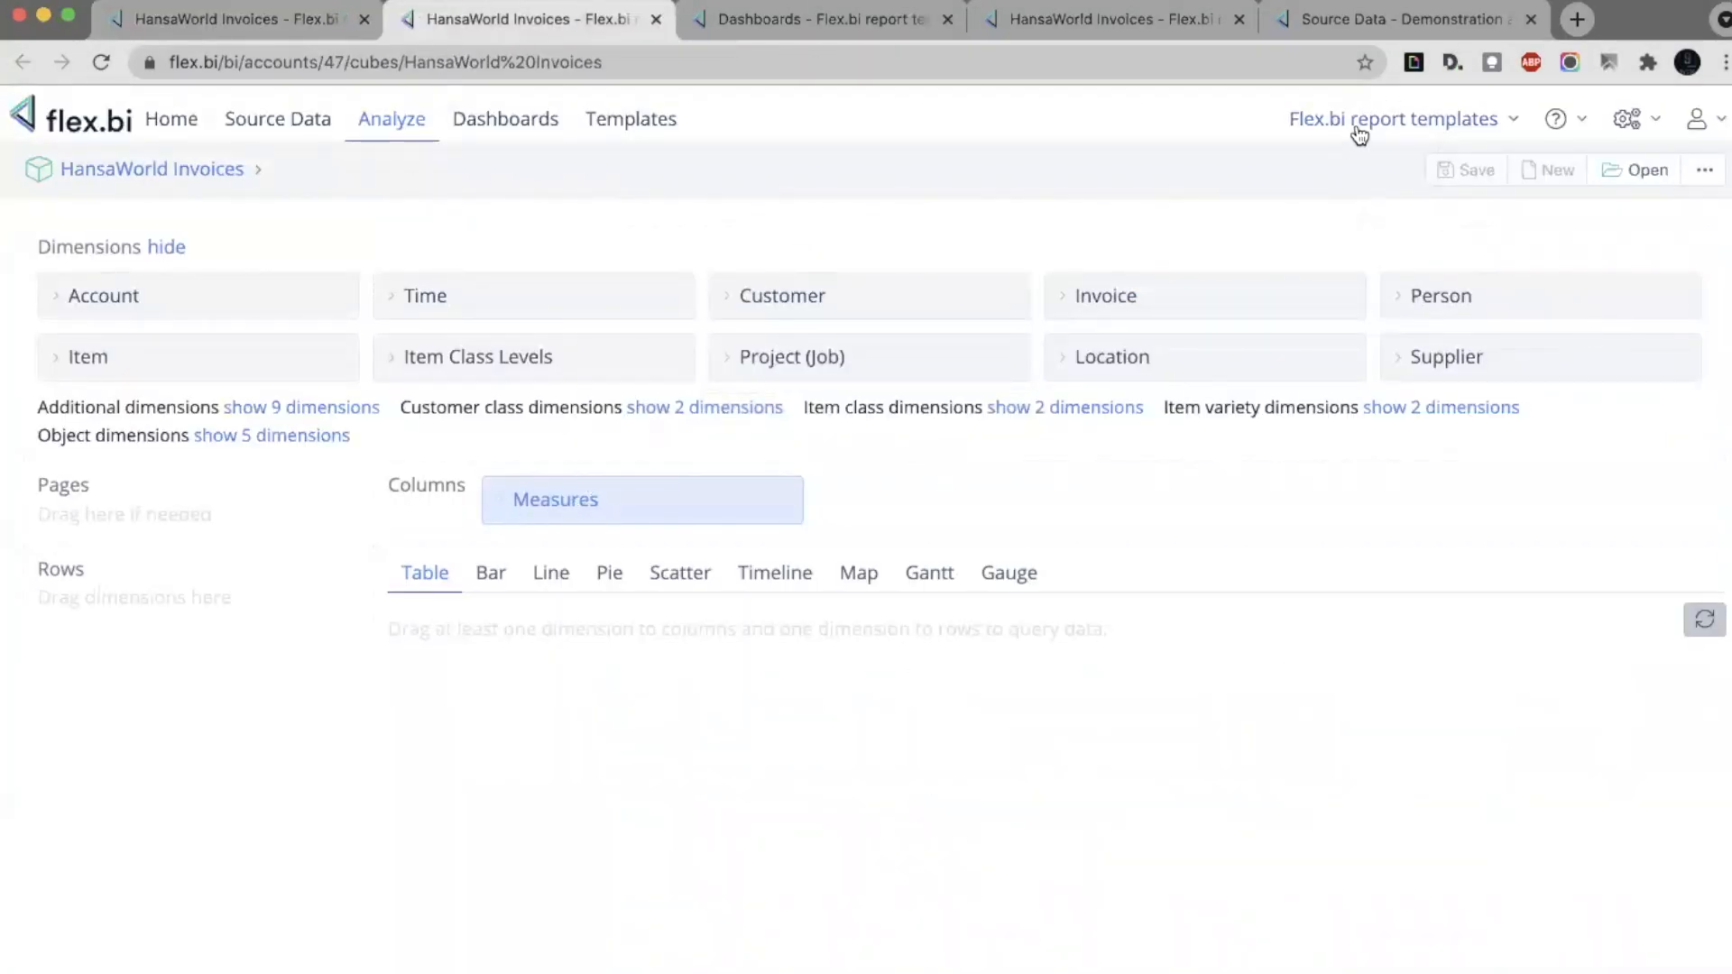
pyautogui.click(592, 497)
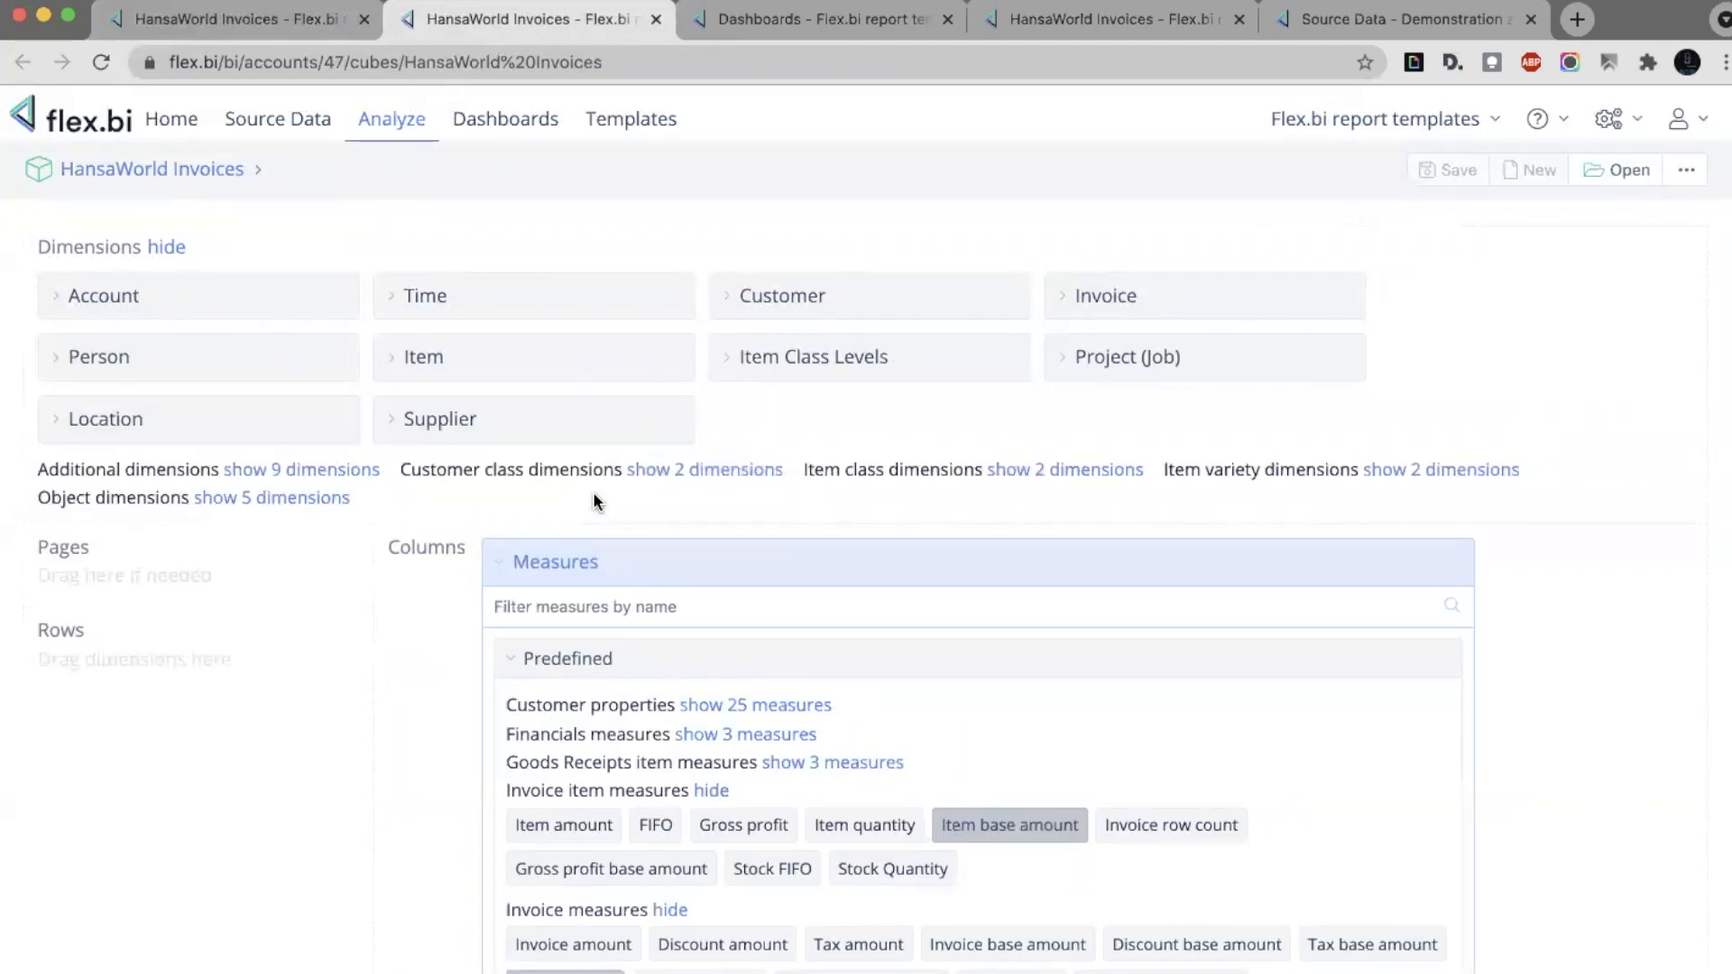
pyautogui.scroll(-3, 593, 498)
pyautogui.click(627, 475)
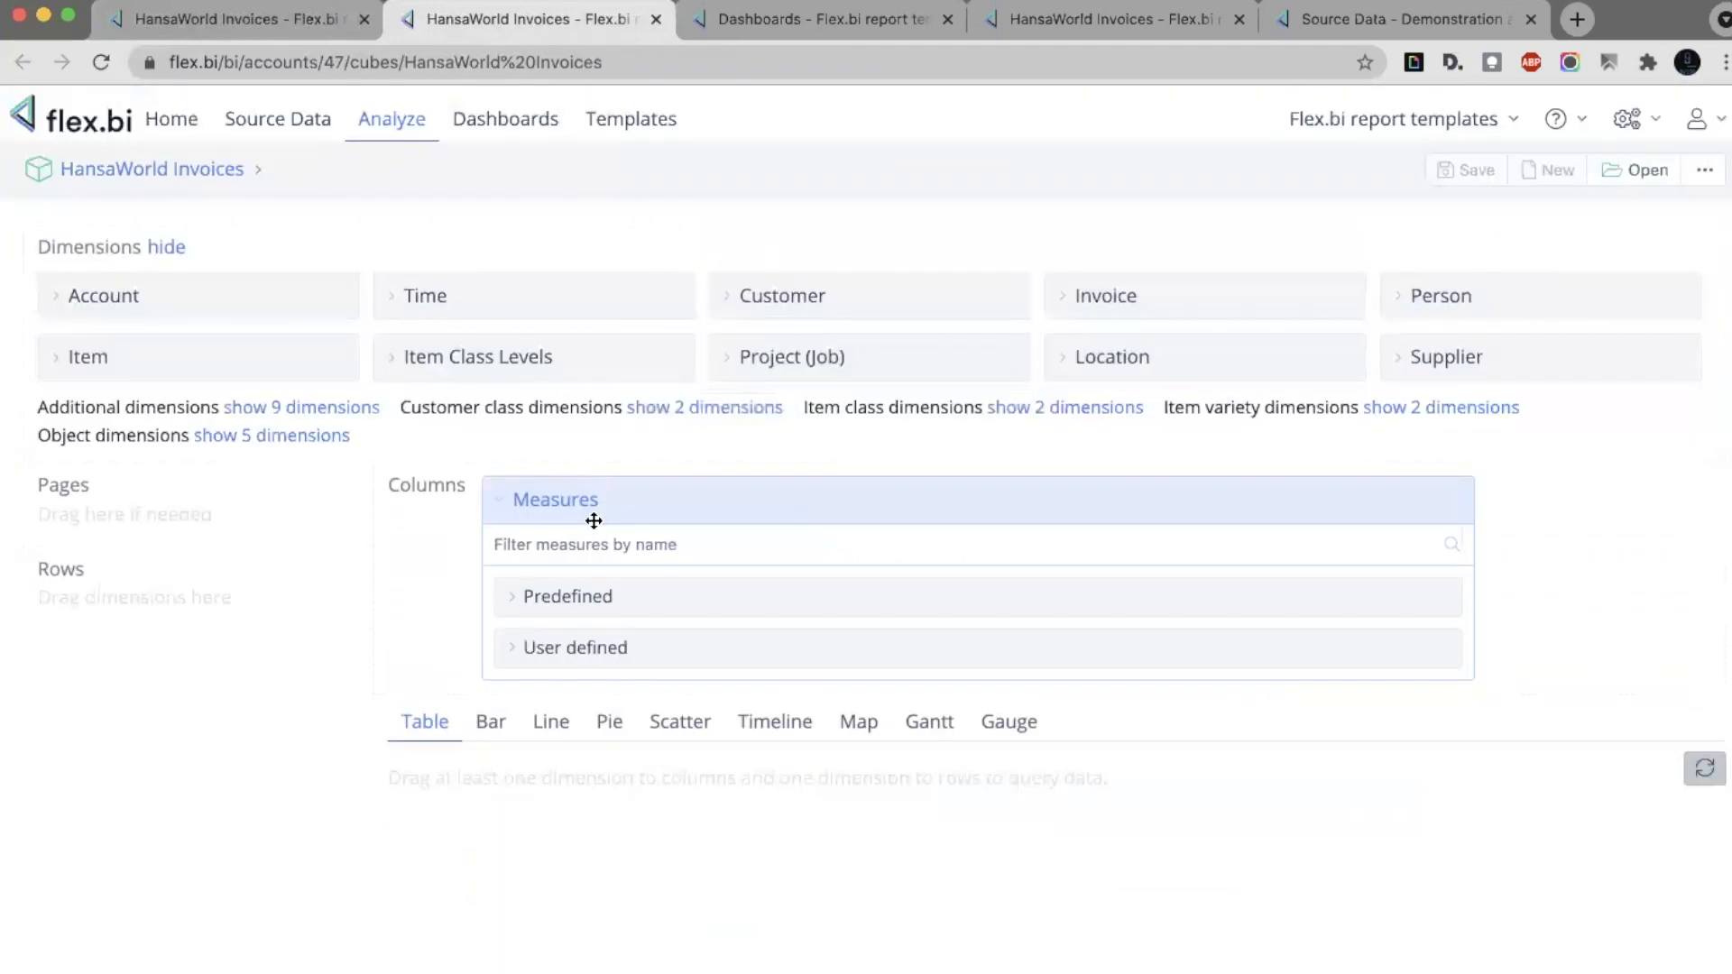
pyautogui.click(553, 664)
pyautogui.scroll(-3, 553, 666)
pyautogui.scroll(-15, 553, 664)
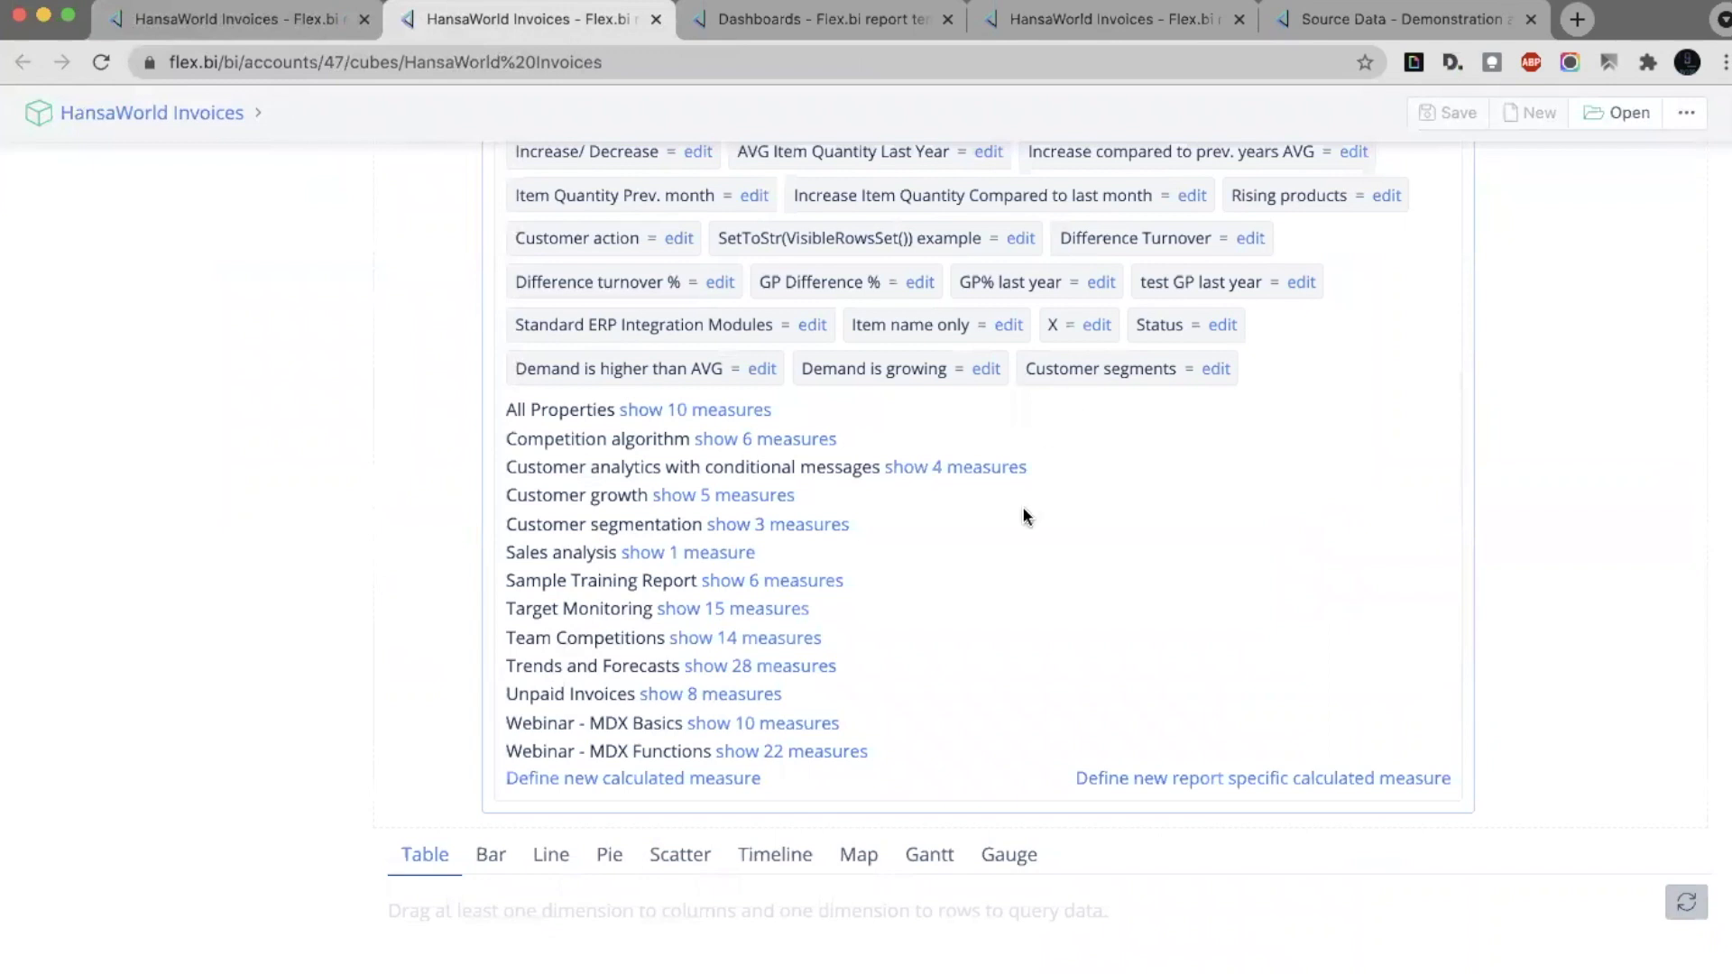
pyautogui.scroll(-1, 1020, 508)
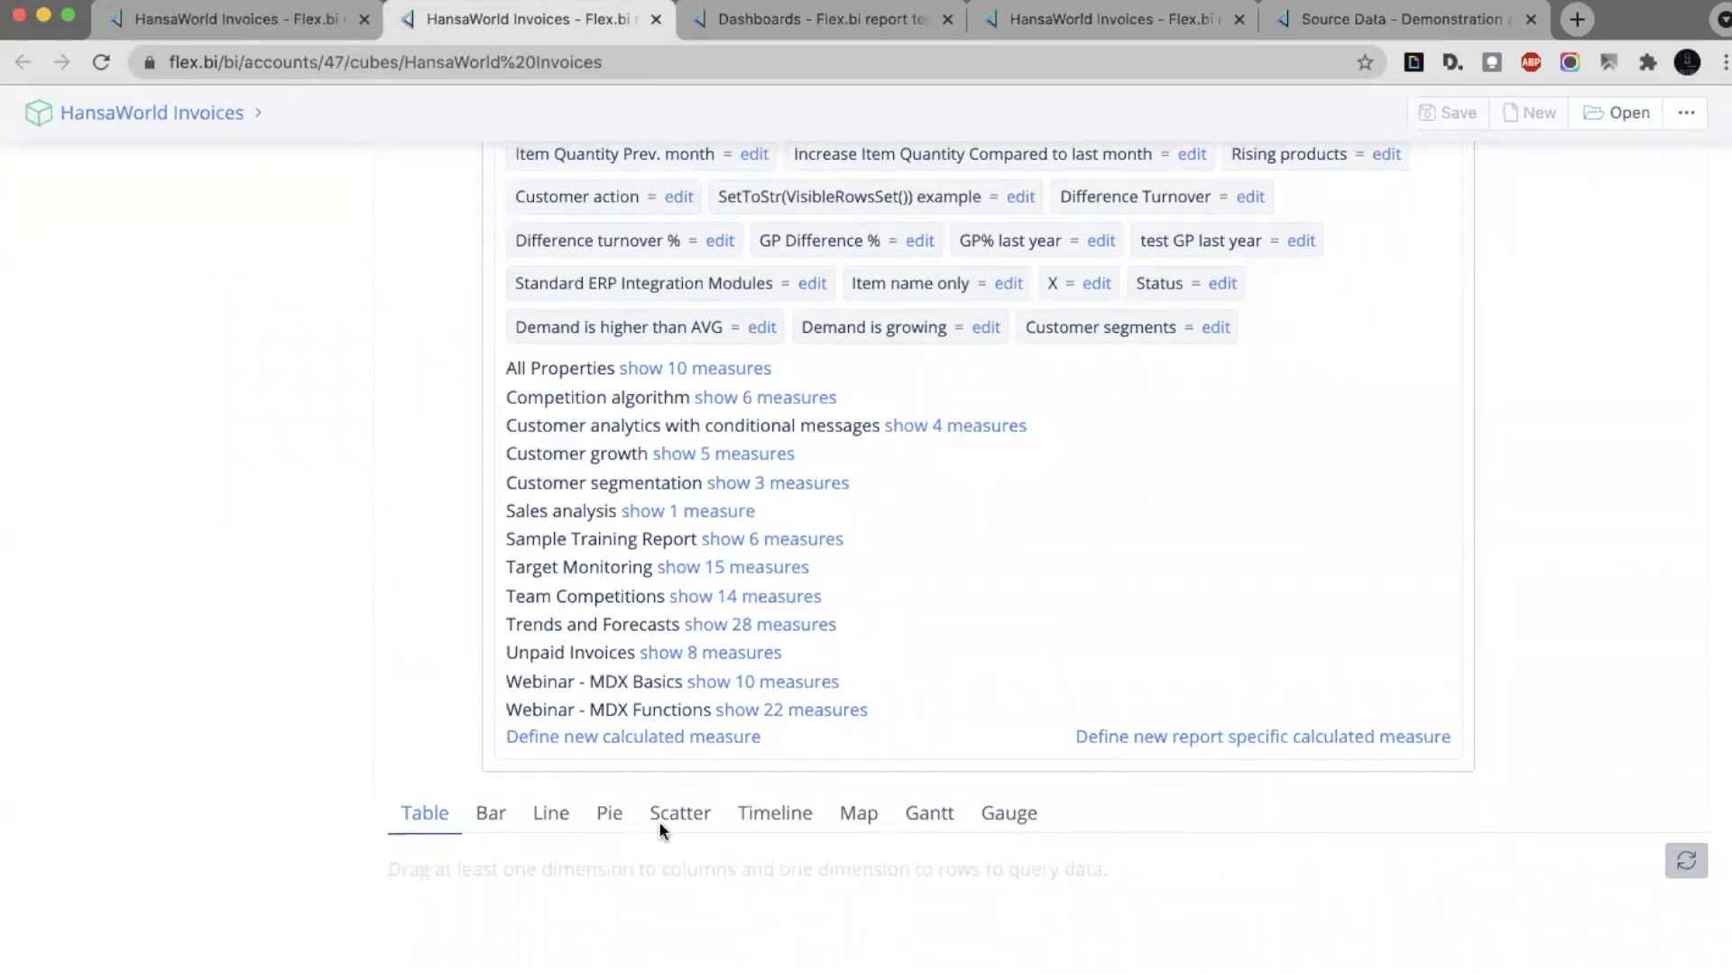
pyautogui.moveTo(785, 751); pyautogui.dragTo(519, 749)
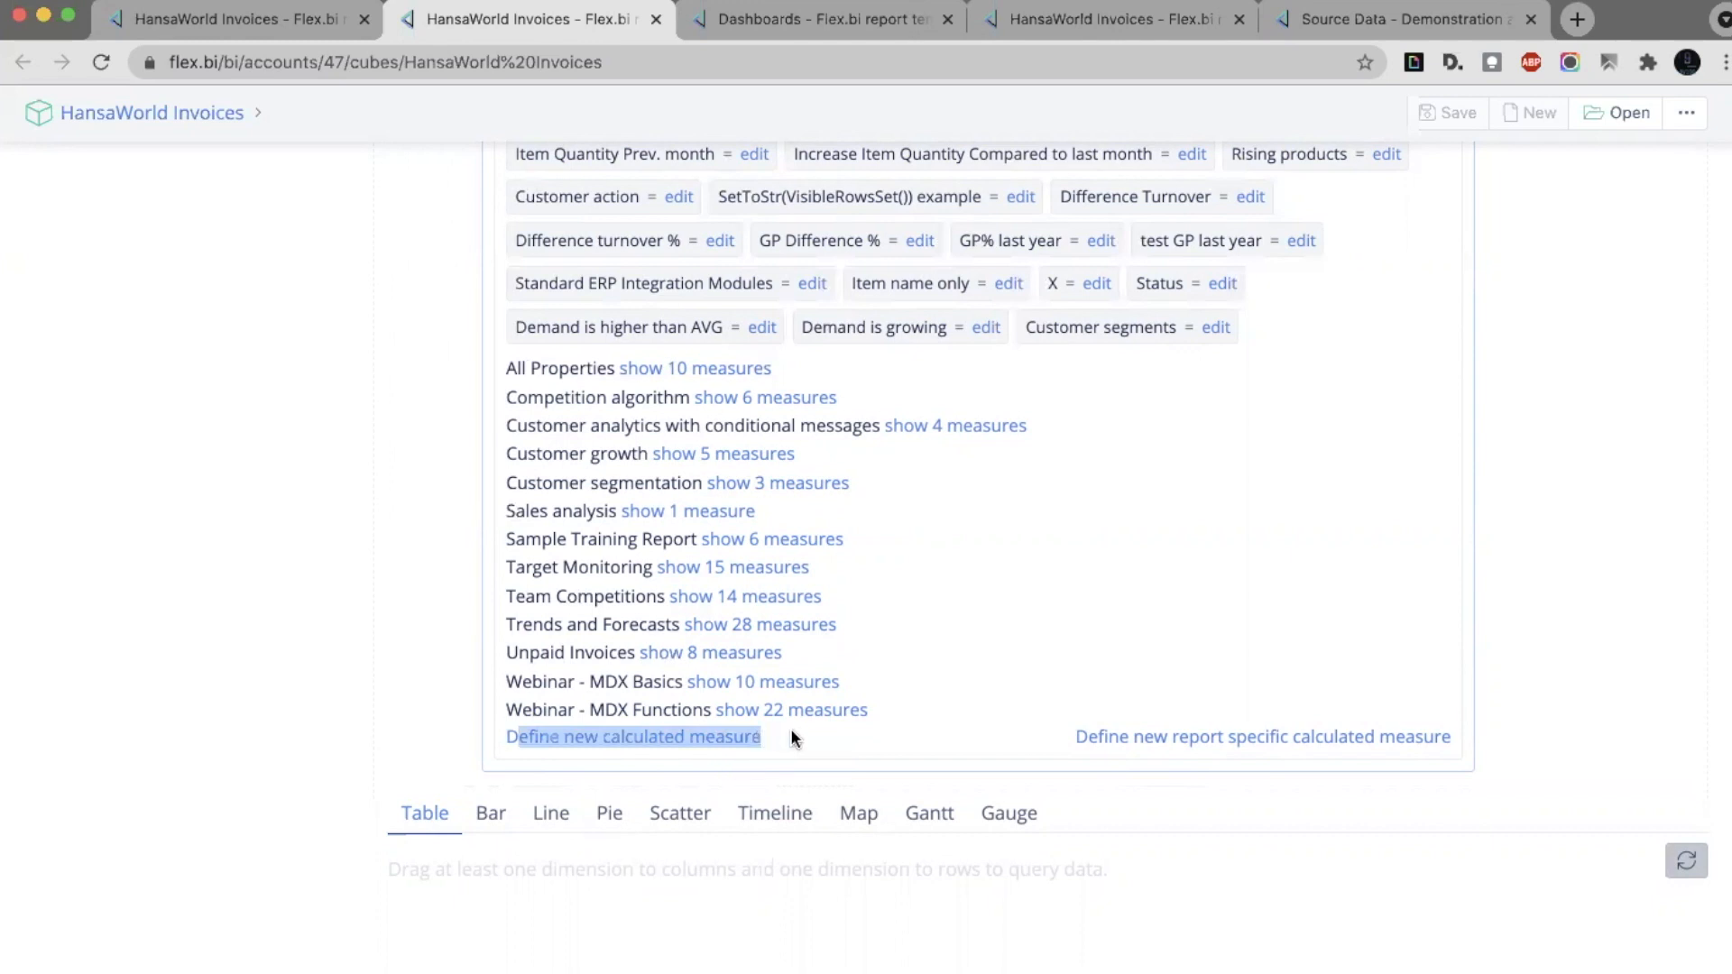
pyautogui.click(500, 739)
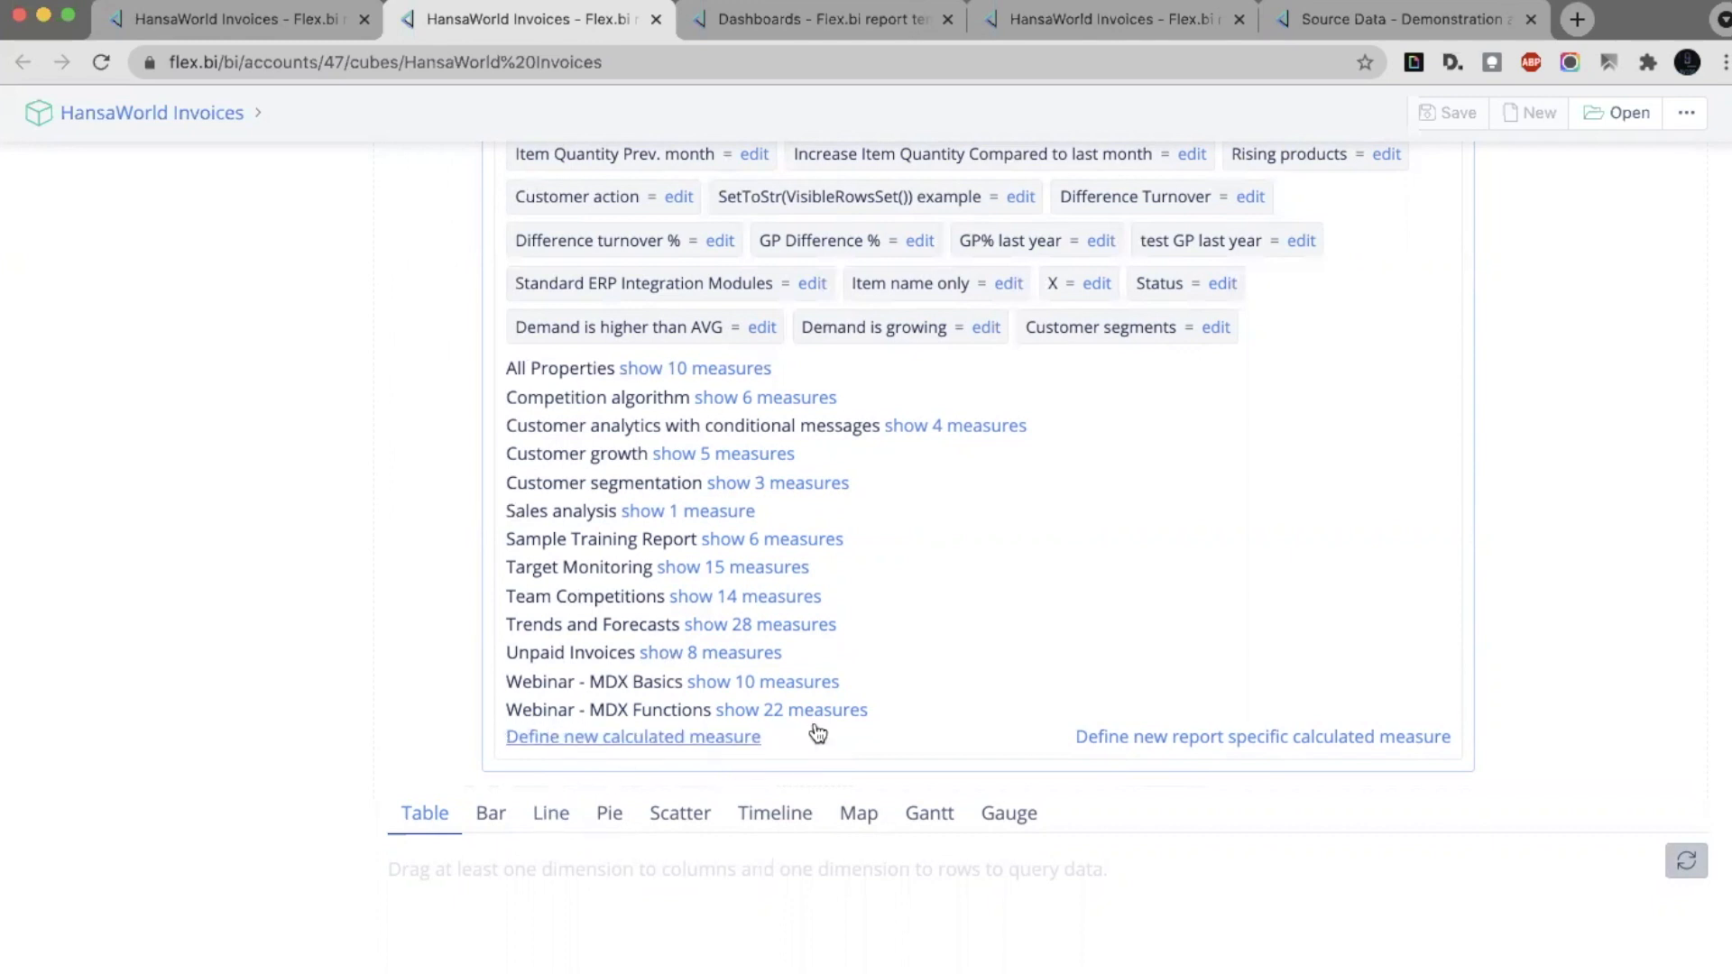
# Create a report-specific calculated measure named "Report specific" with the formula [Measures].[Invoice count] and default formatting
pyautogui.click(1261, 738)
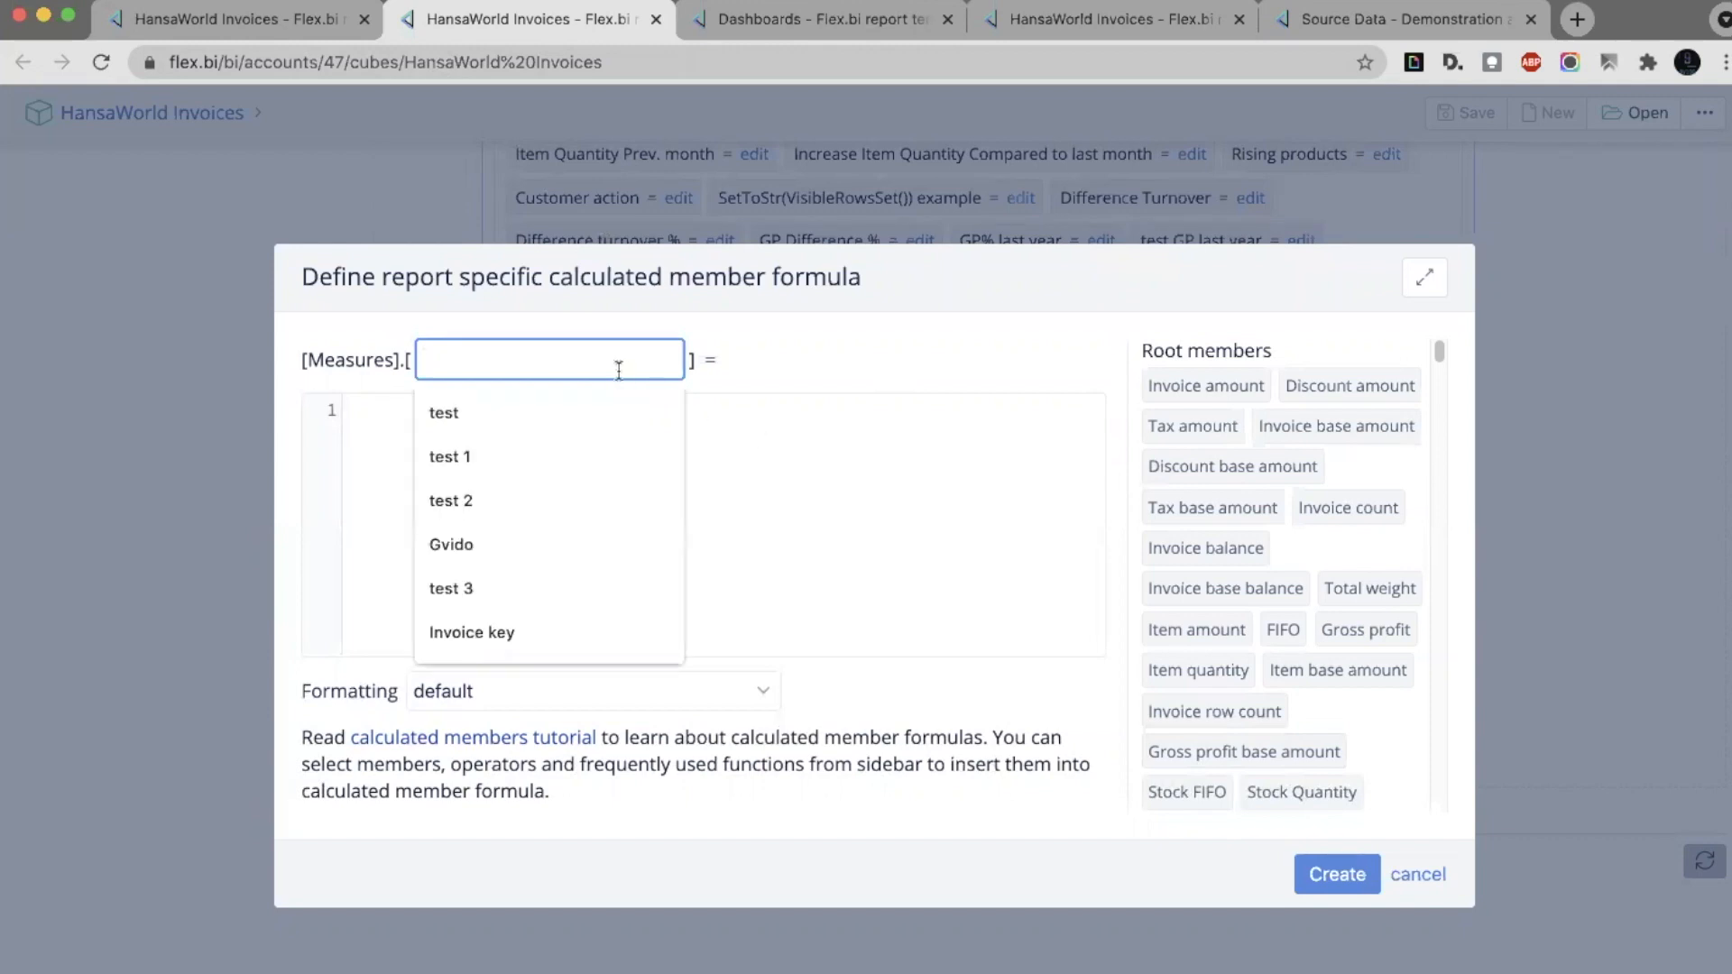
pyautogui.write('Repor')
pyautogui.press('Return')
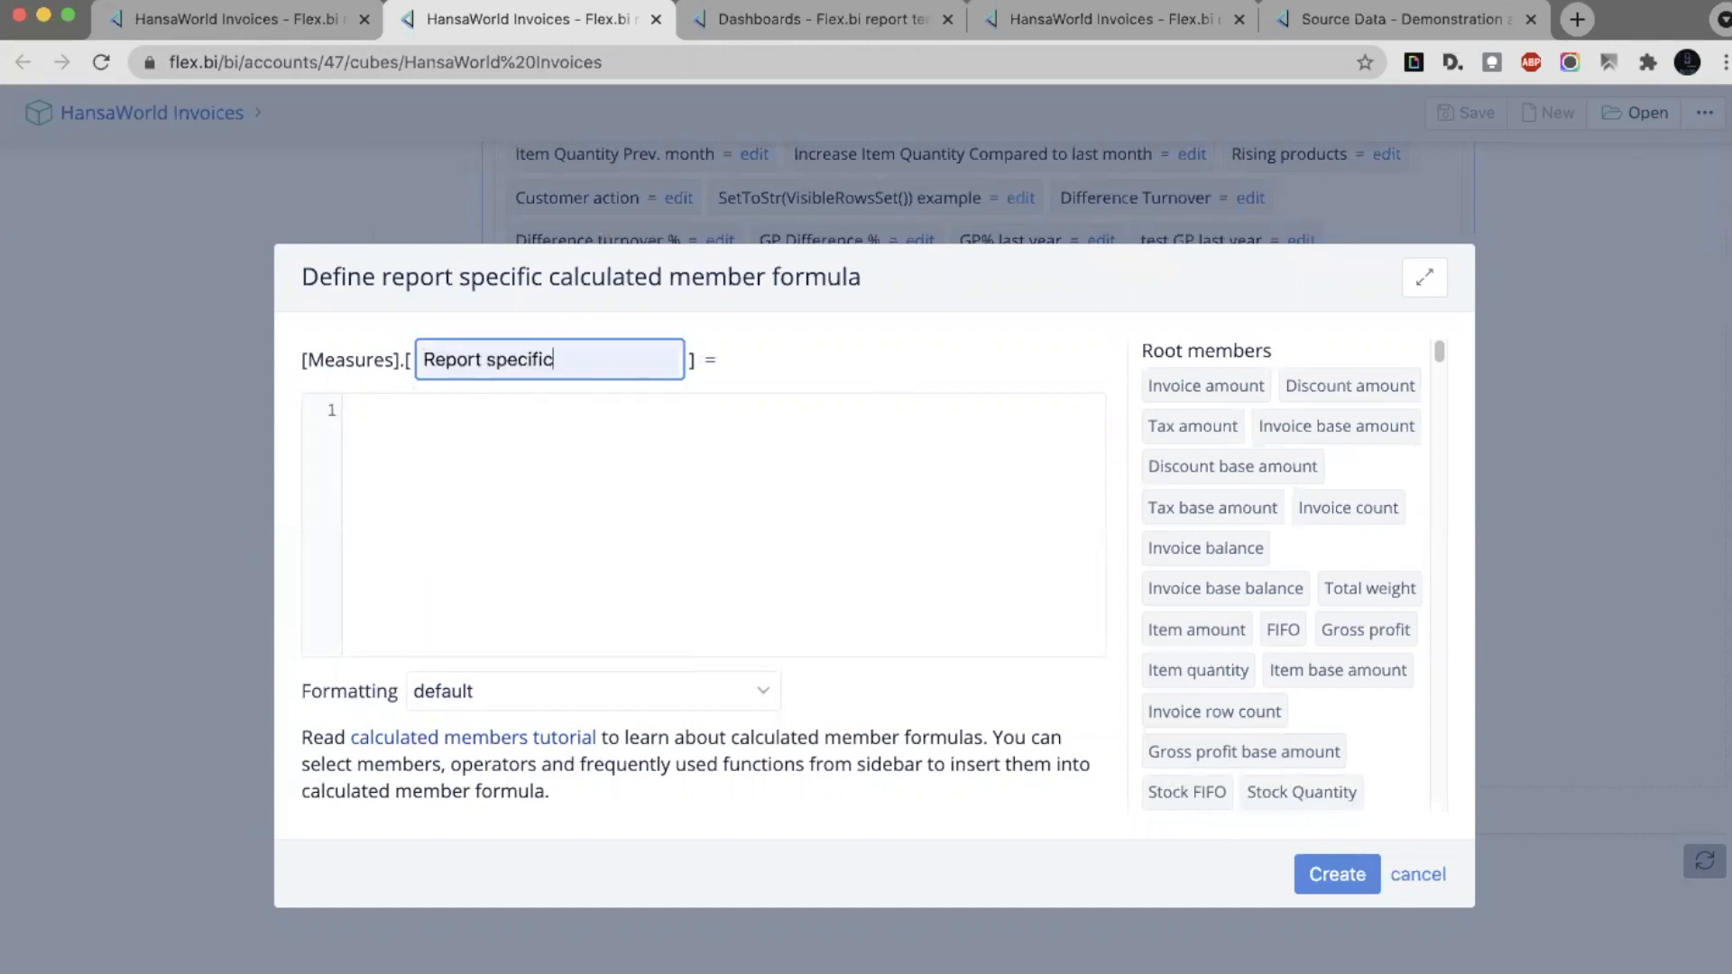
pyautogui.click(744, 446)
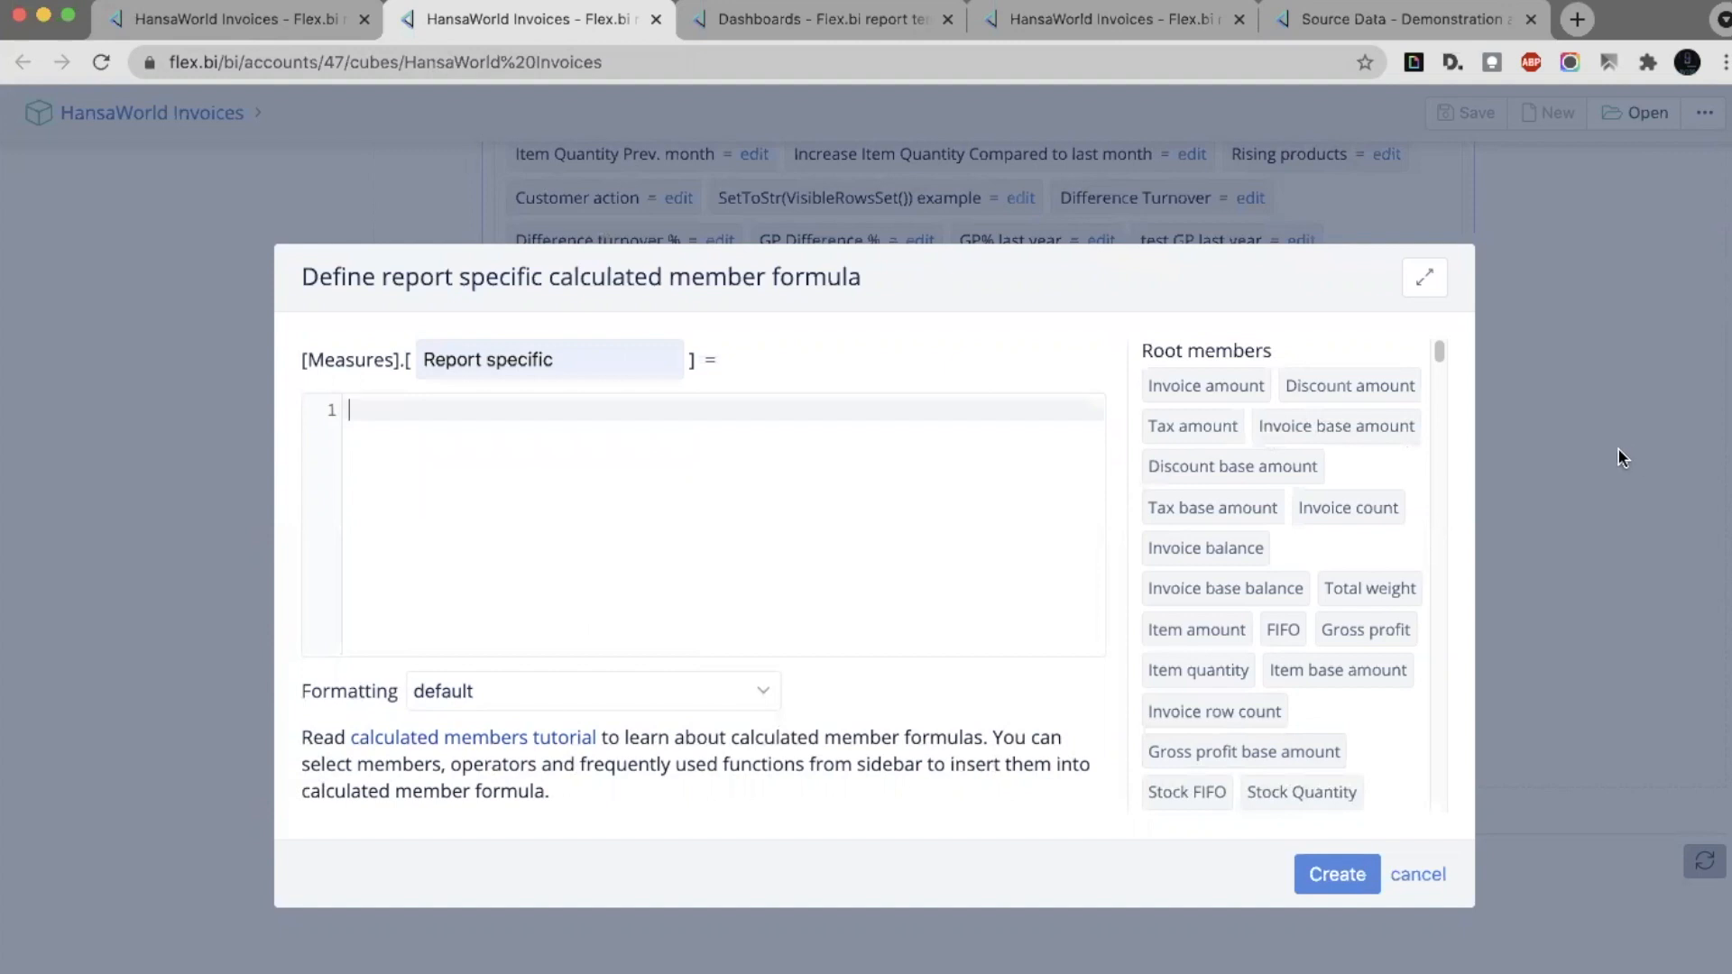
pyautogui.click(1343, 510)
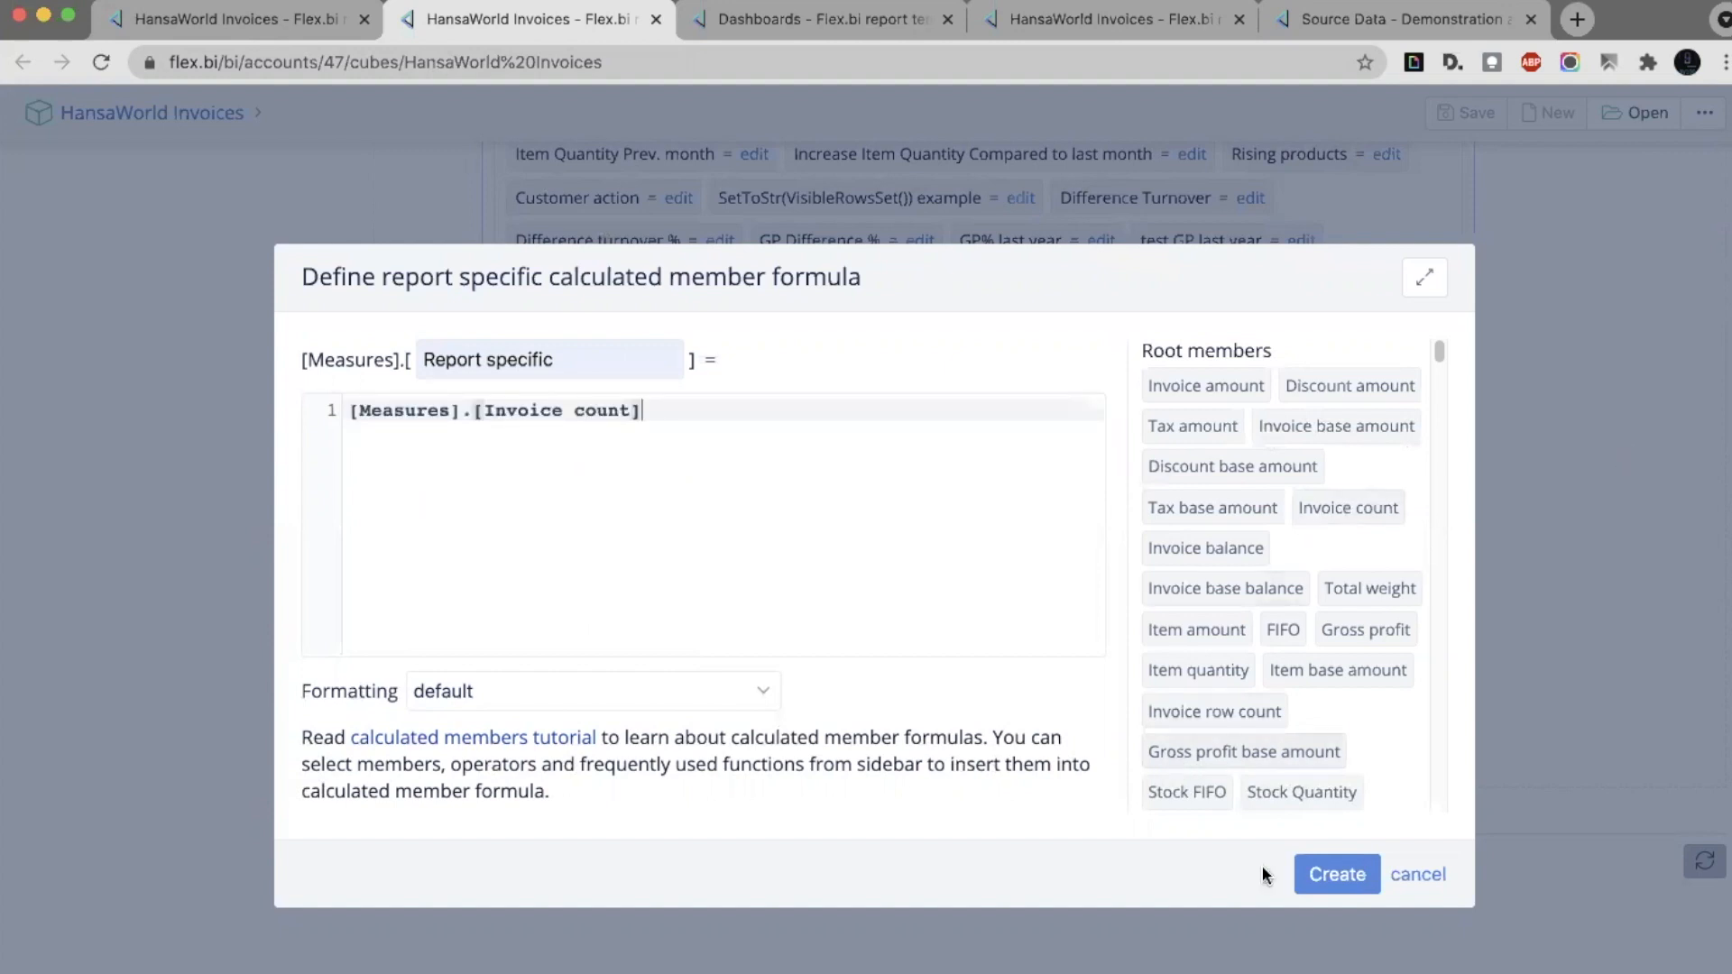
pyautogui.click(1339, 870)
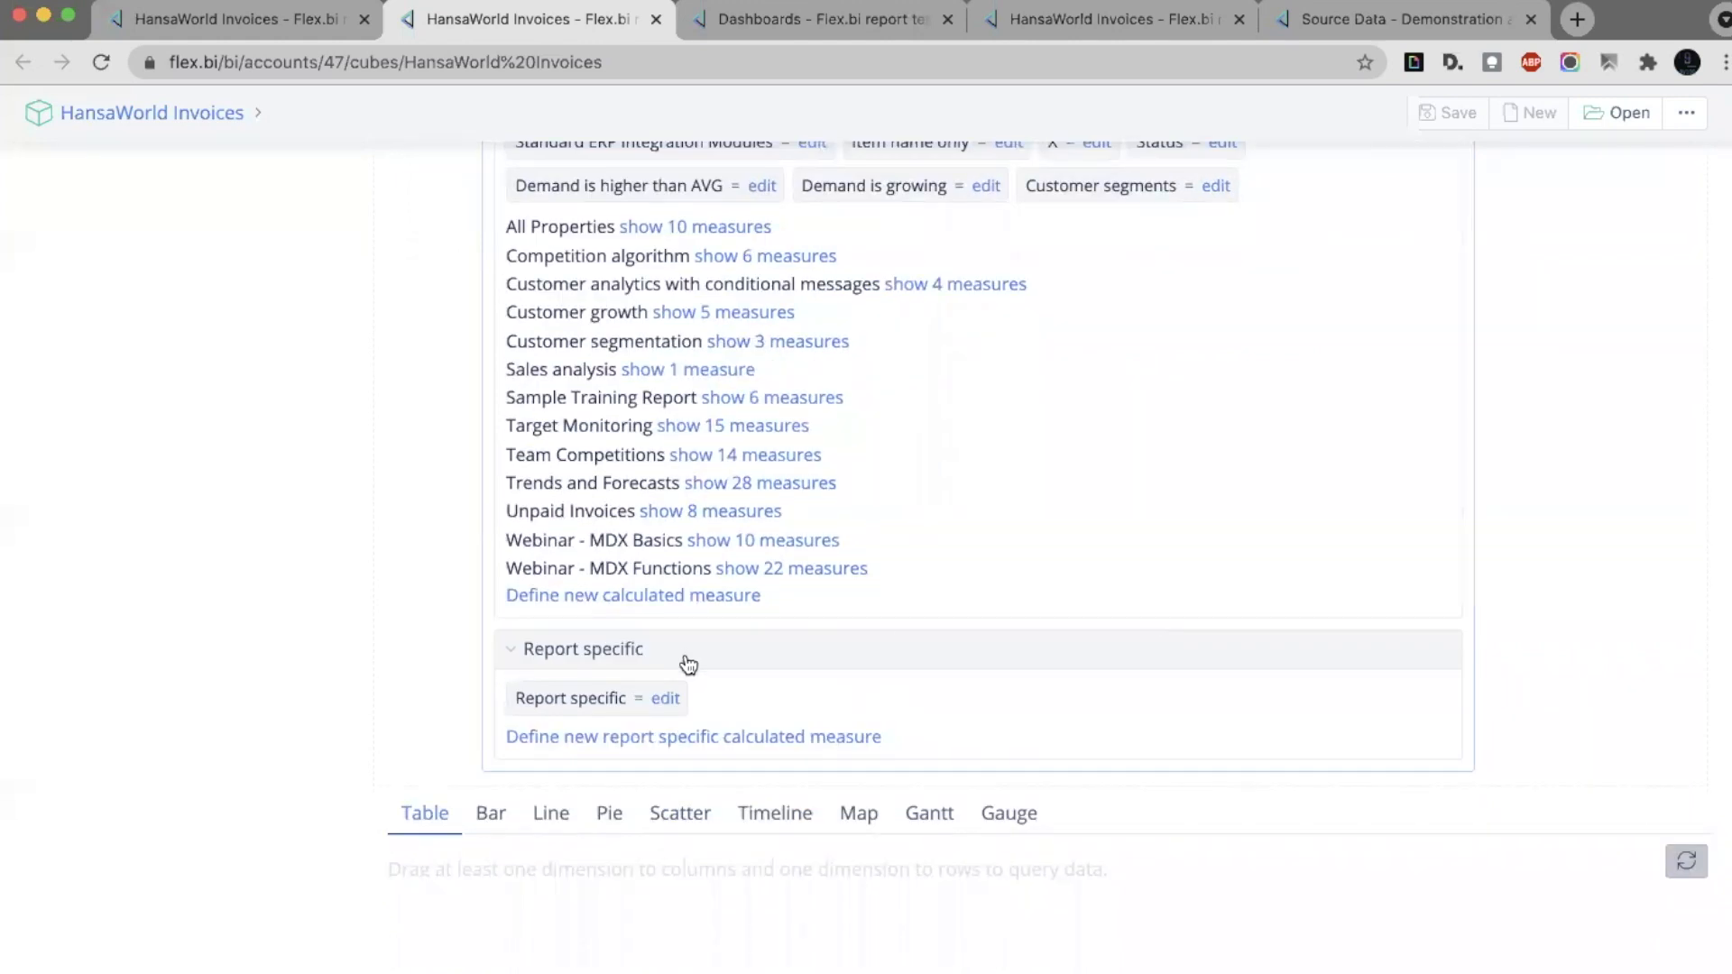
# Place the Time dimension in the rows, add the Report specific measure to the columns, and collapse the measures list
pyautogui.scroll(10, 571, 713)
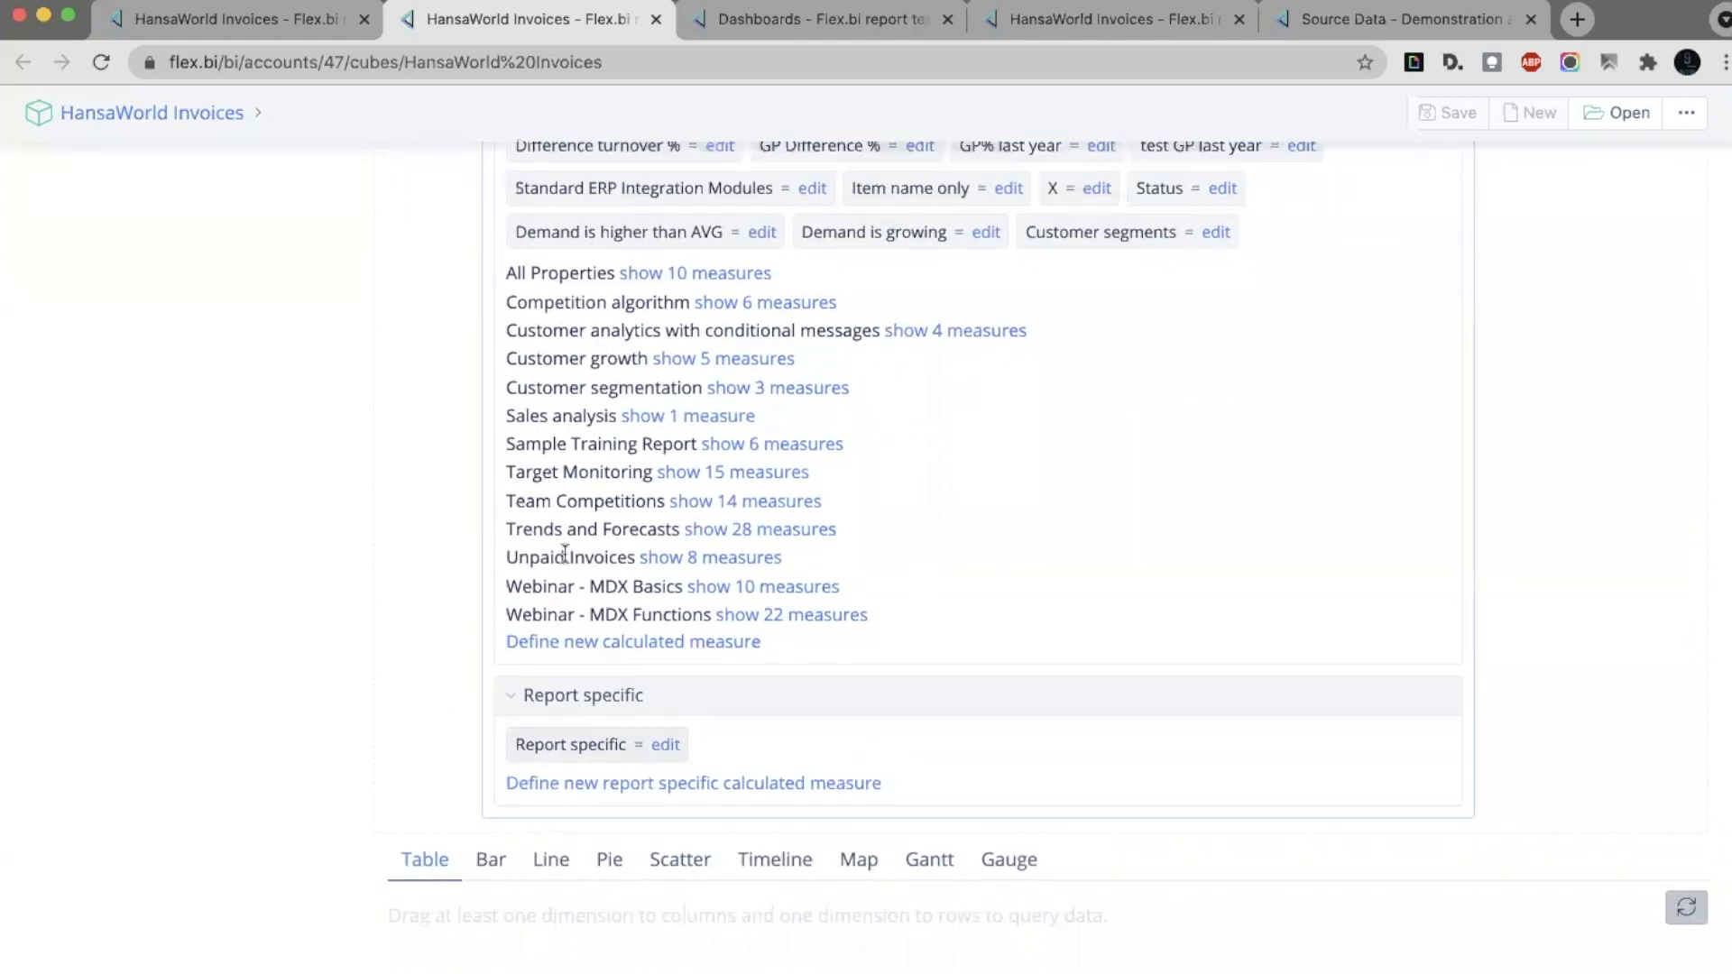
pyautogui.moveTo(464, 293); pyautogui.dragTo(134, 659)
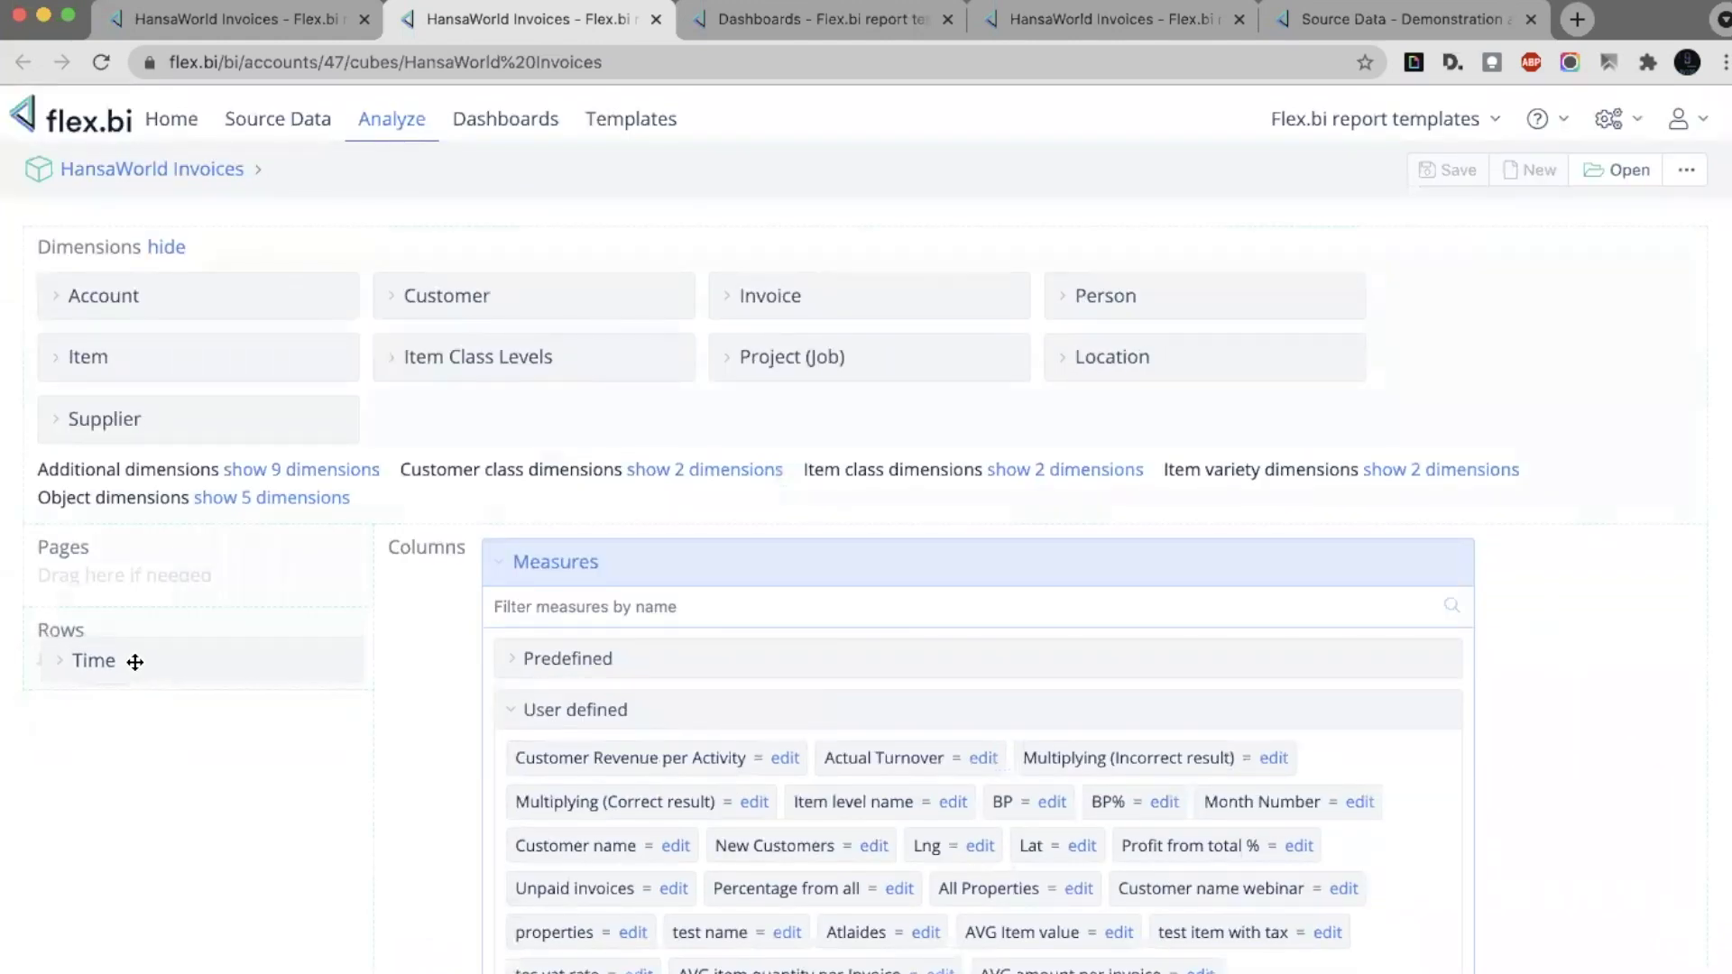
pyautogui.scroll(-10, 135, 661)
pyautogui.click(544, 602)
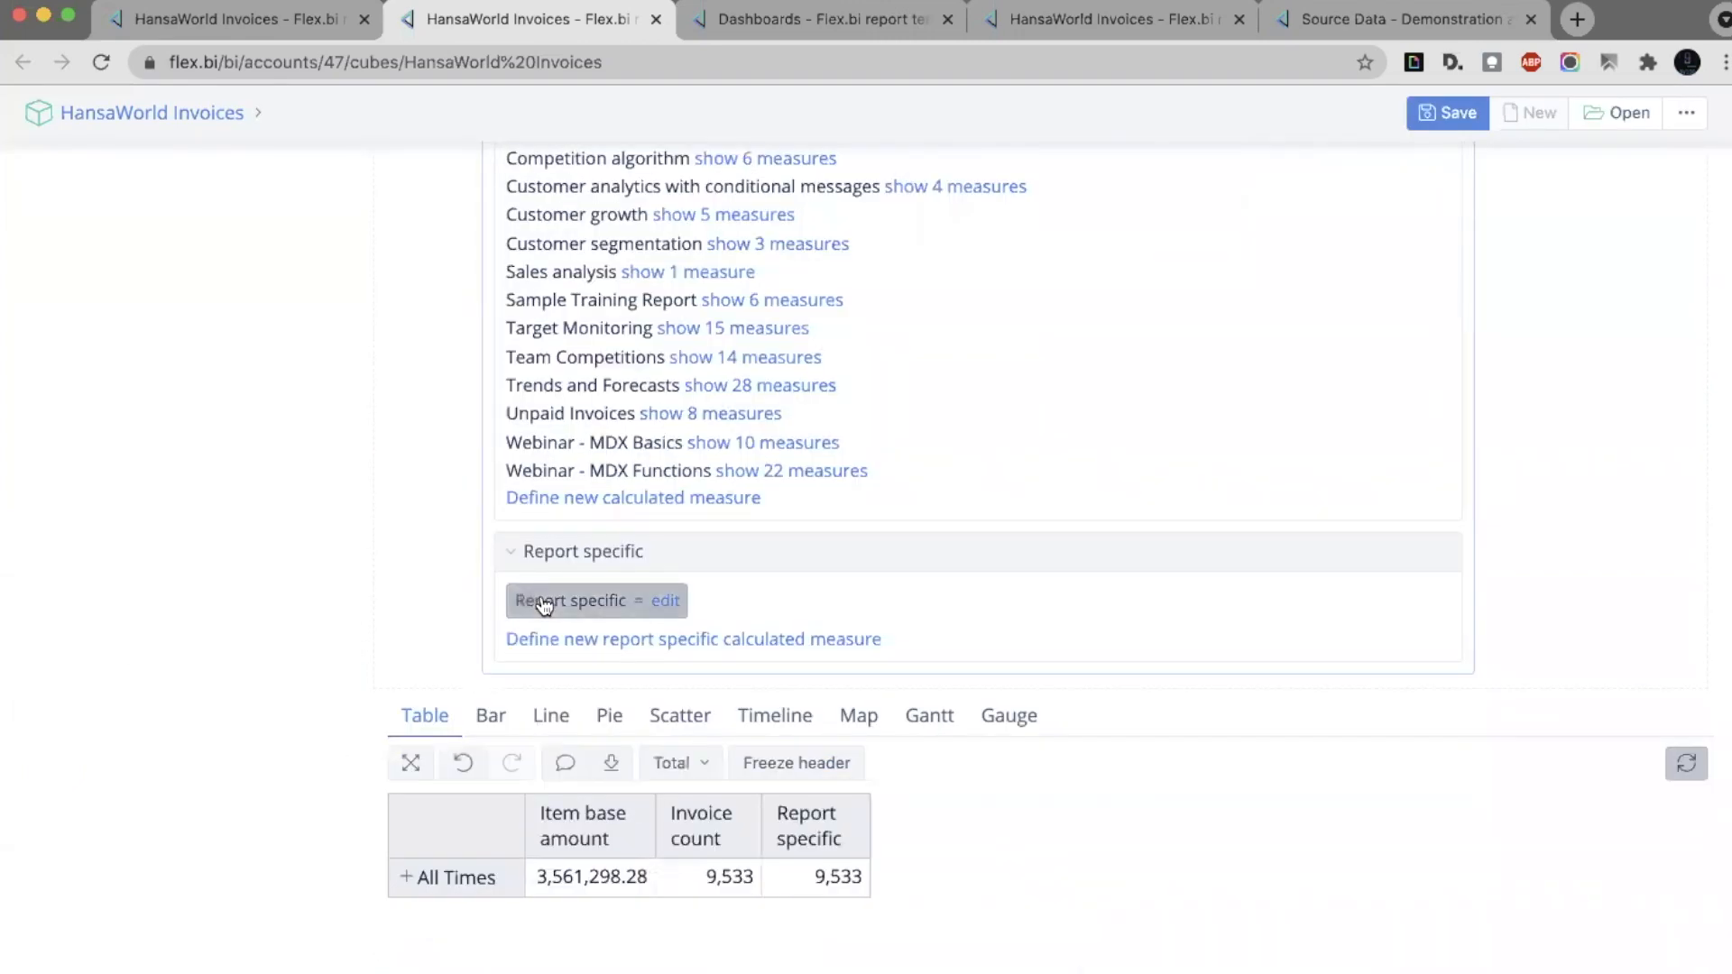
pyautogui.scroll(10, 578, 567)
pyautogui.click(823, 545)
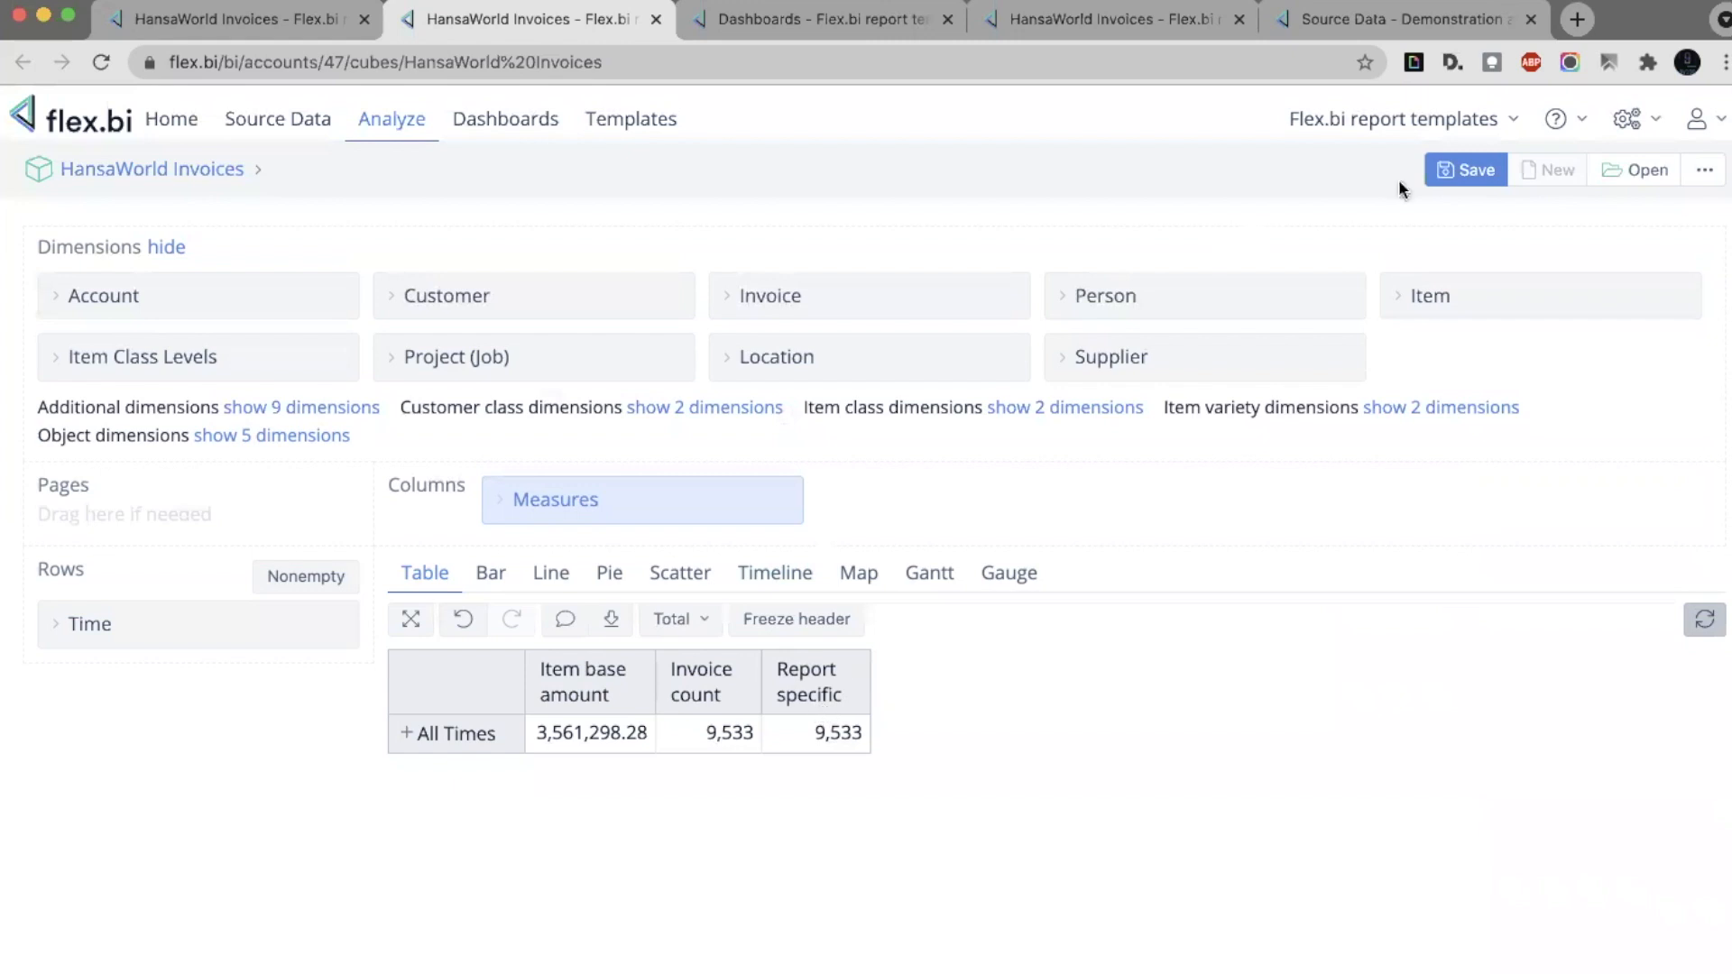
# Save the report in the Home folder under the name "Report specific"
pyautogui.click(1456, 169)
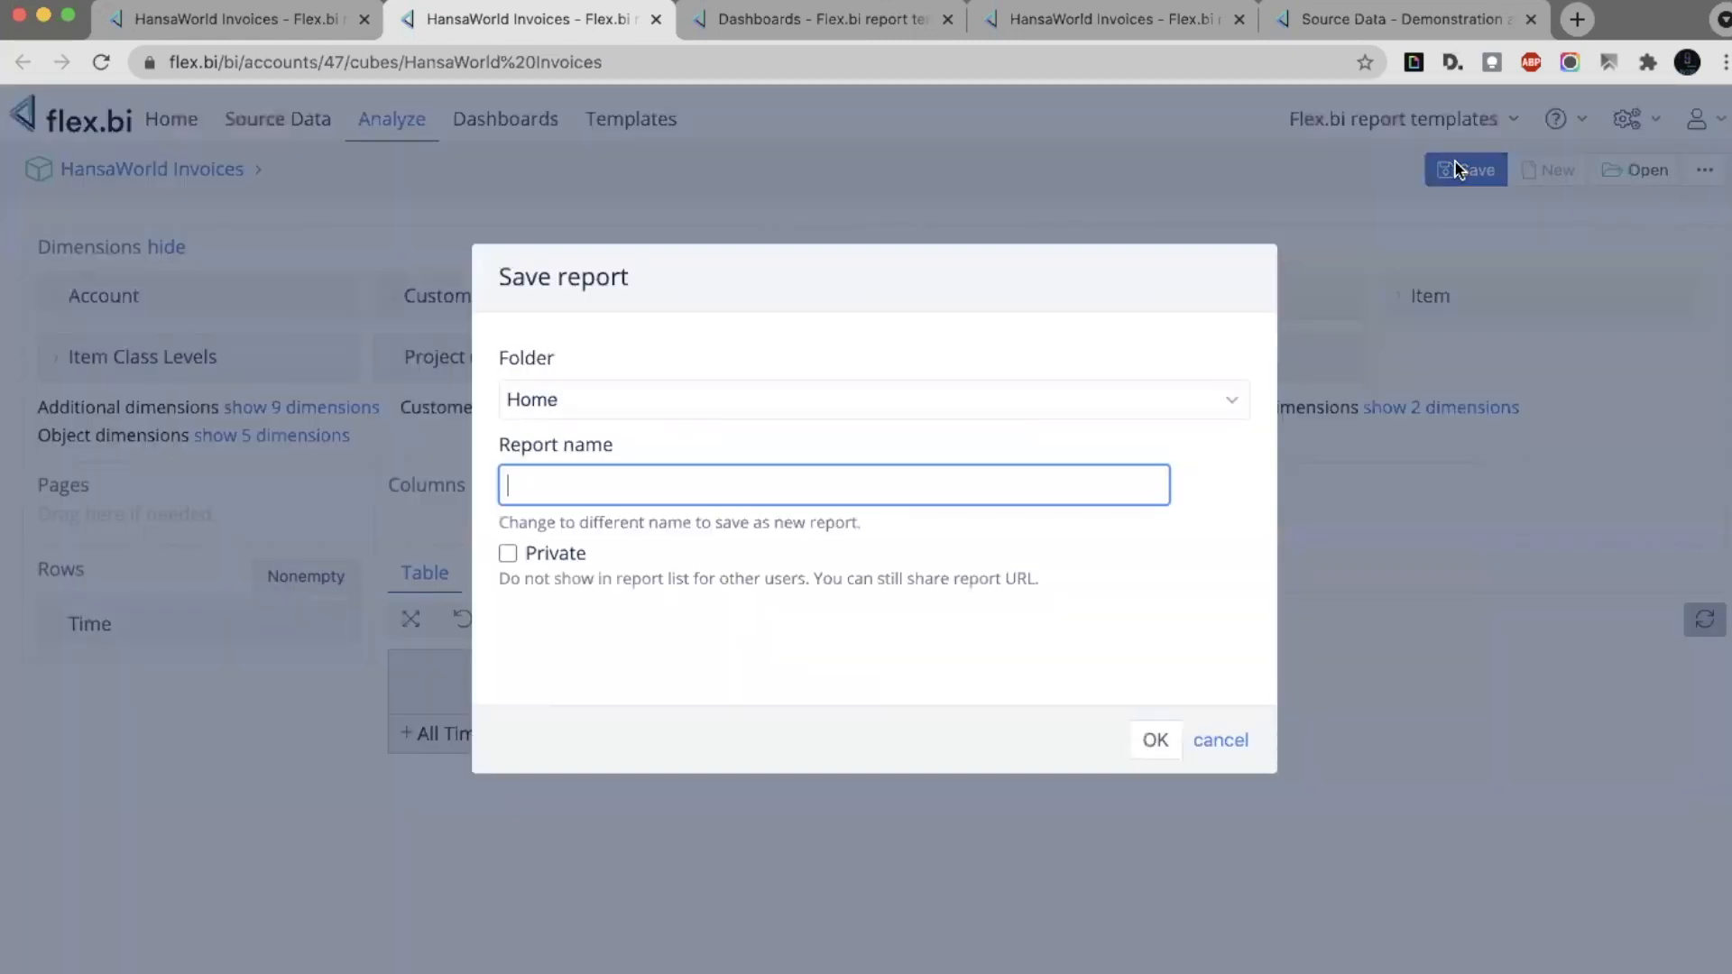
pyautogui.write('Repot a')
pyautogui.press('BackSpace')
pyautogui.press('BackSpace')
pyautogui.press('BackSpace')
pyautogui.press('BackSpace')
pyautogui.press('BackSpace')
pyautogui.press('BackSpace')
pyautogui.write('eport specific')
pyautogui.click(1158, 745)
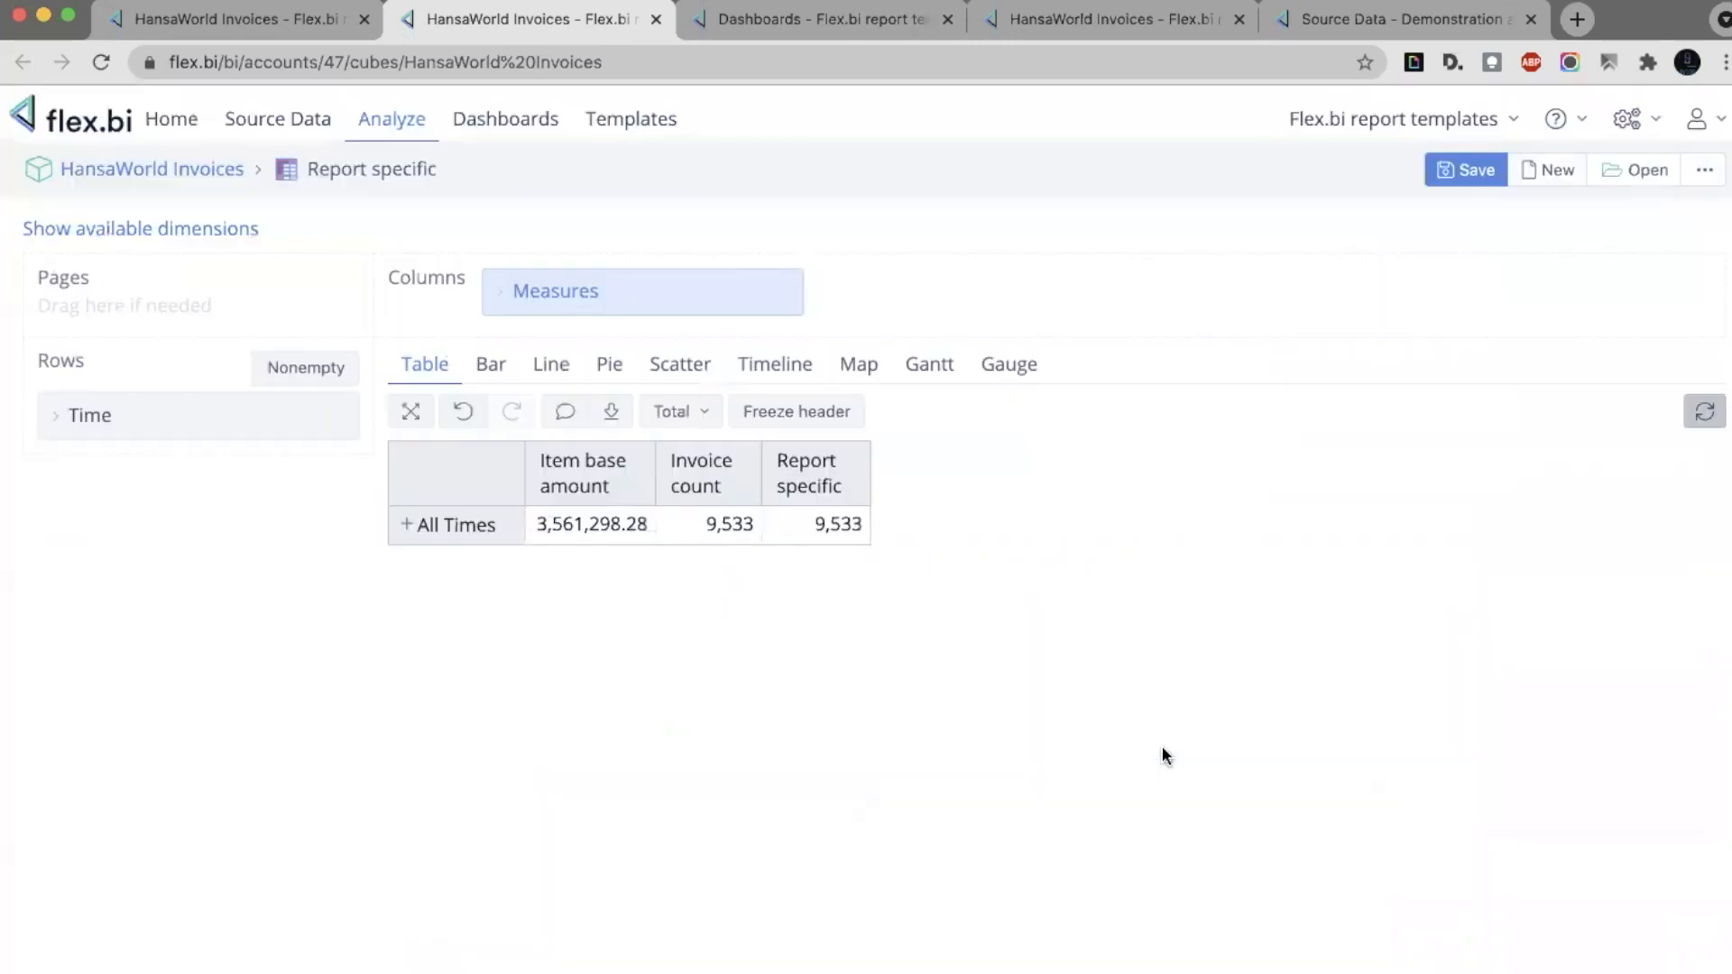
# Reload the saved report and check the report-specific section of its measures list
pyautogui.click(611, 304)
pyautogui.scroll(-10, 561, 581)
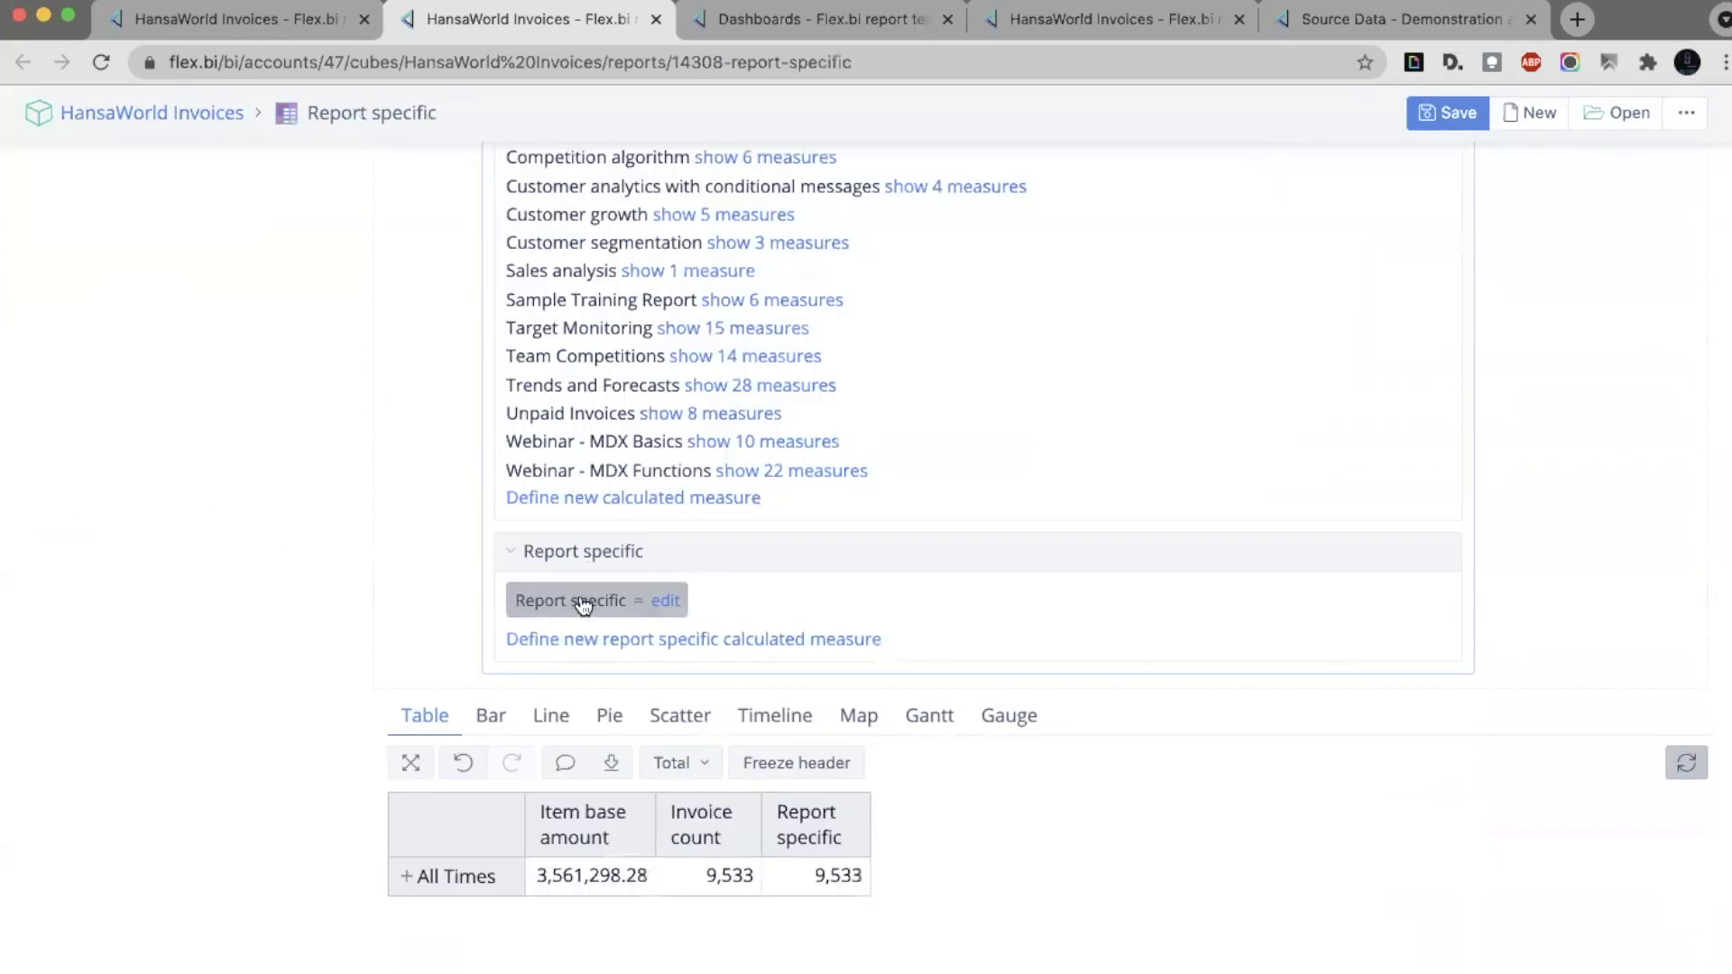
pyautogui.click(101, 62)
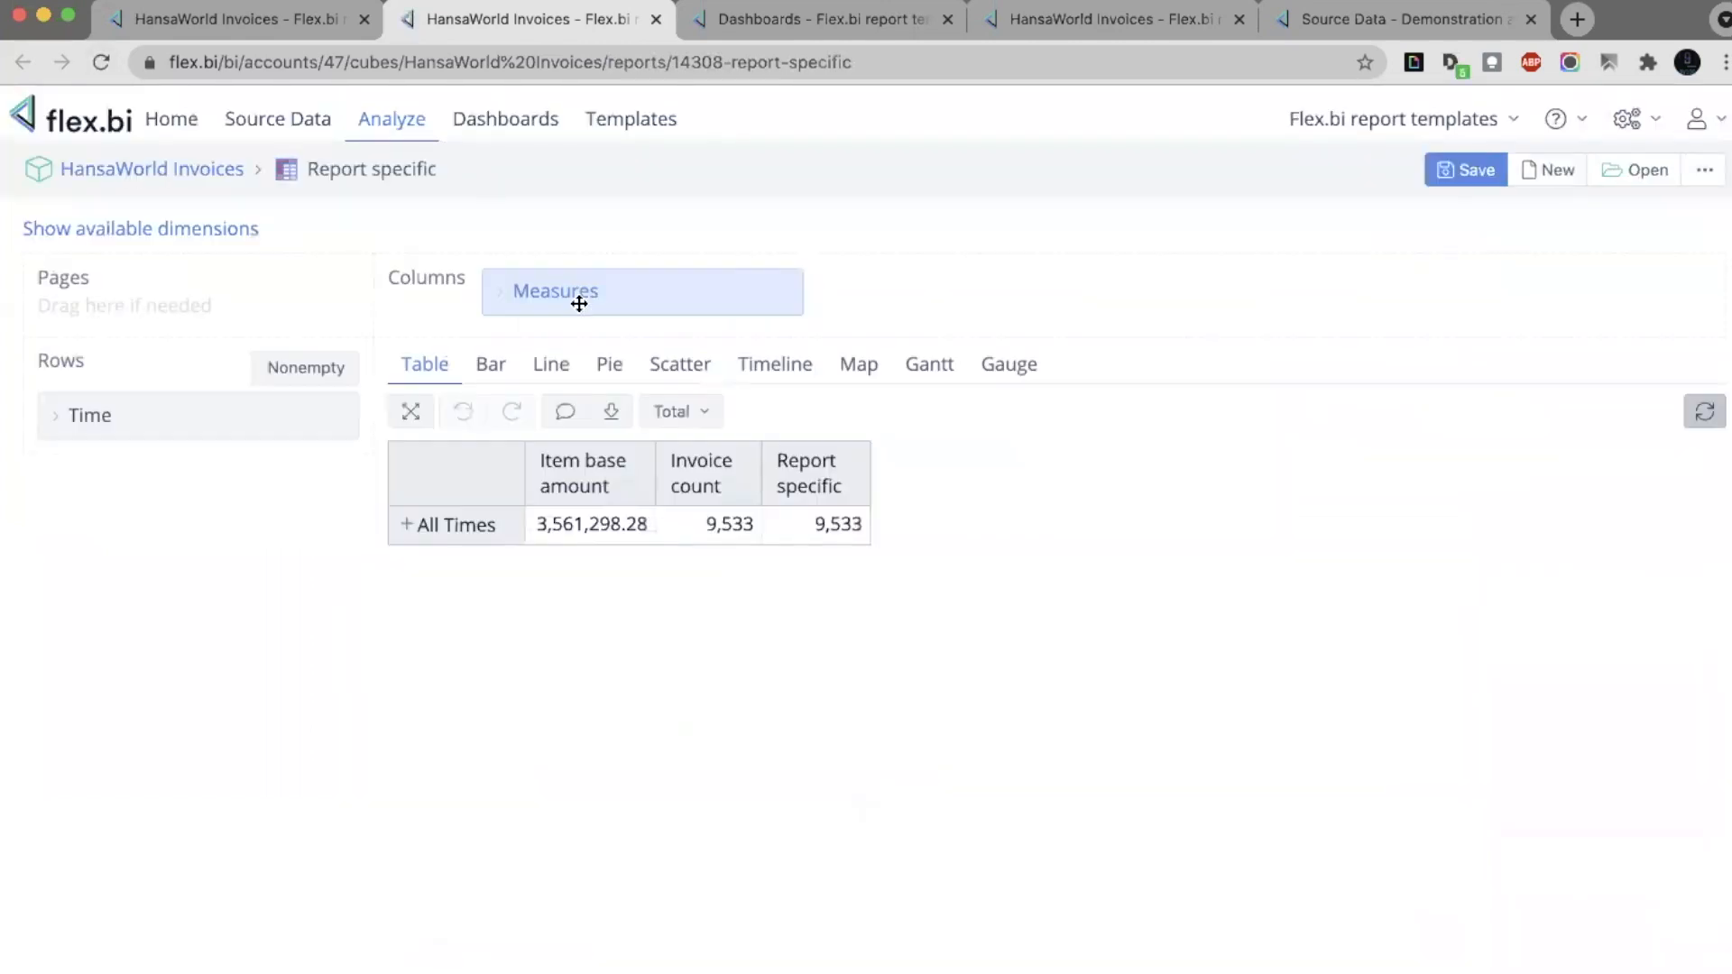
pyautogui.click(582, 294)
pyautogui.scroll(-7, 583, 306)
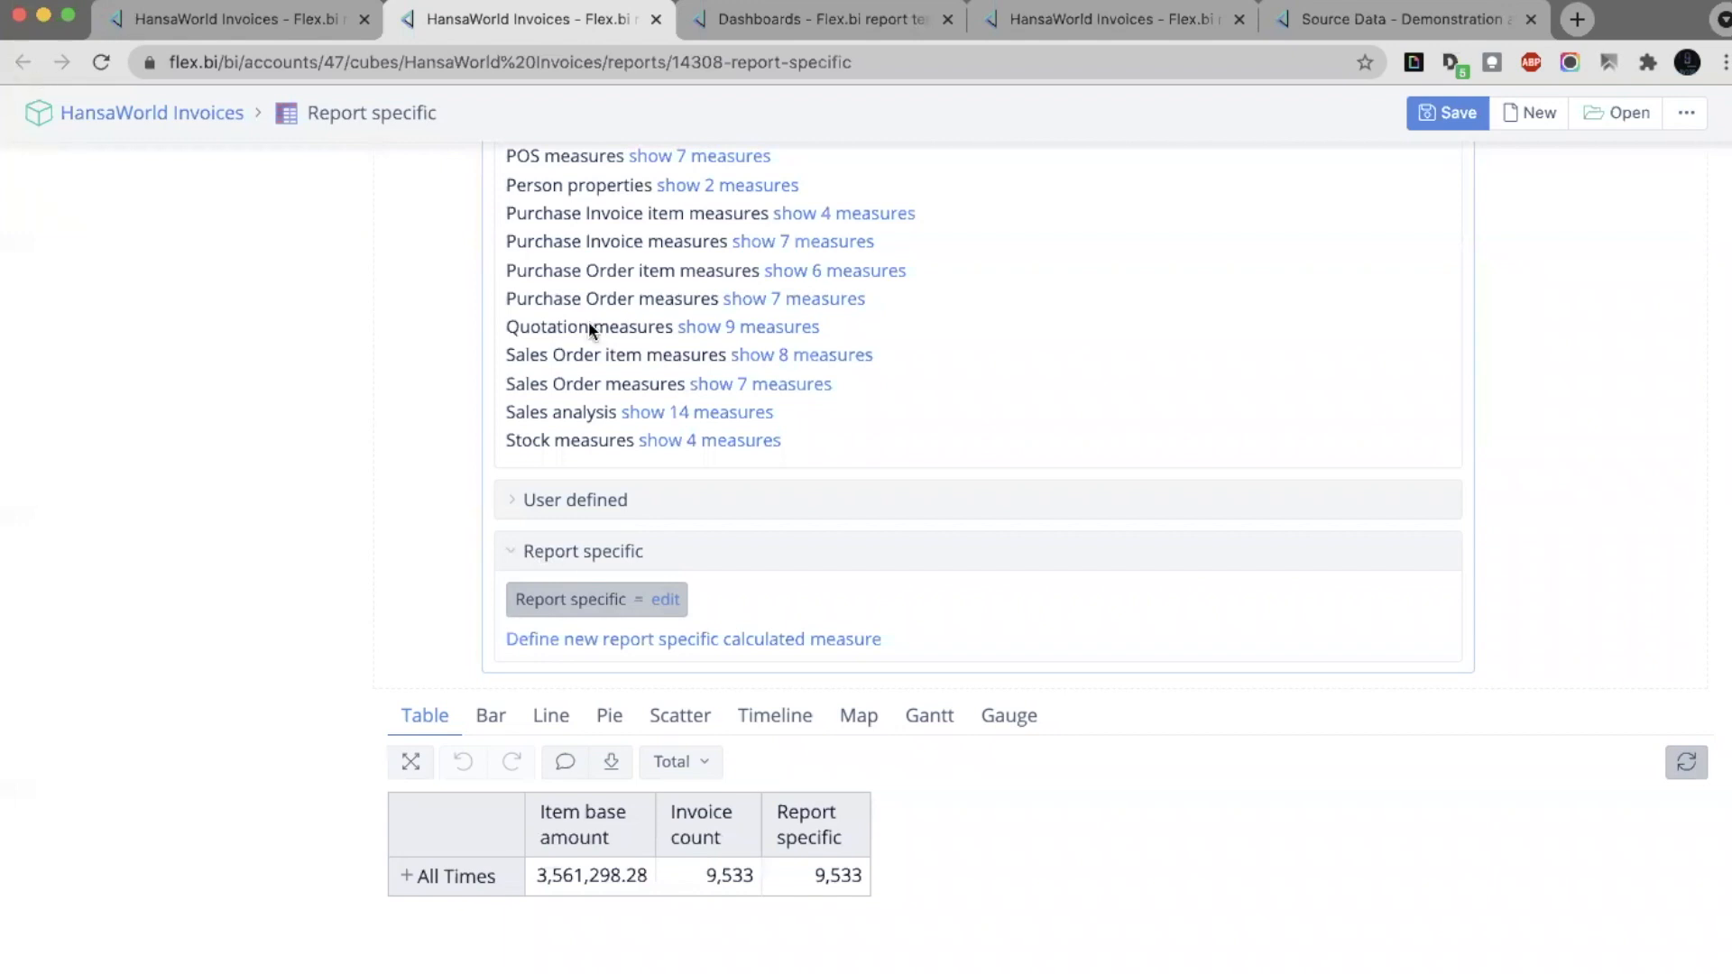
# Start a new empty HansaWorld Invoices report and check which measure sections it offers
pyautogui.scroll(8, 588, 321)
pyautogui.click(1538, 166)
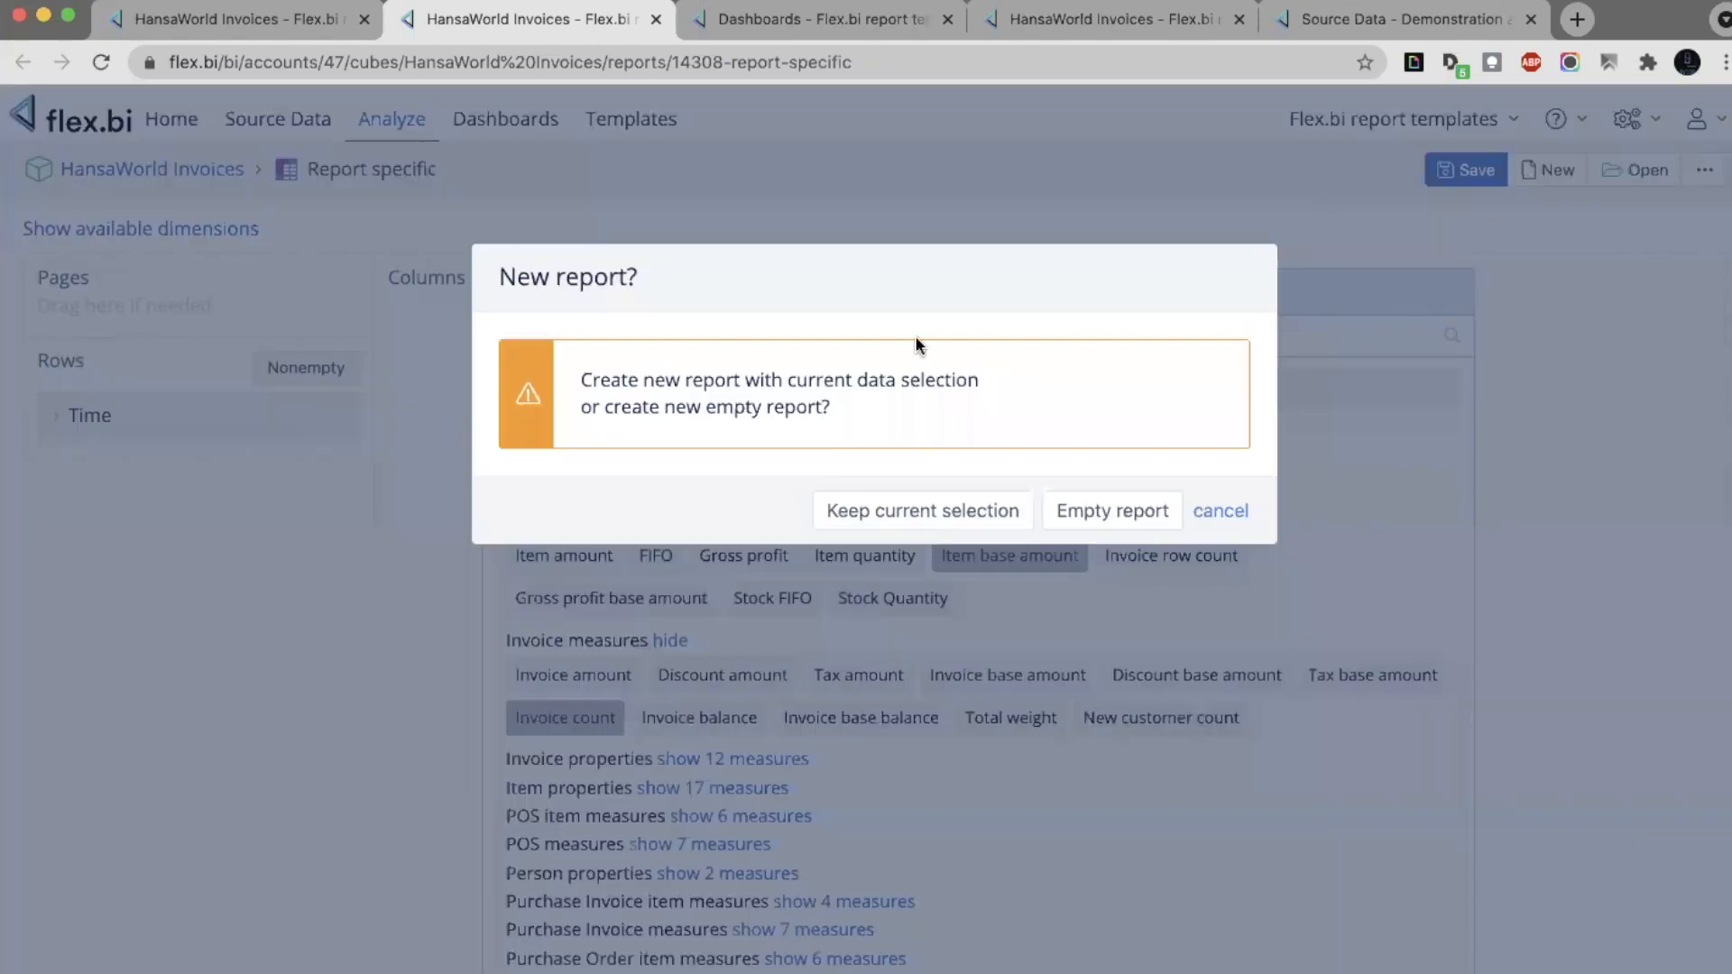
pyautogui.click(1128, 516)
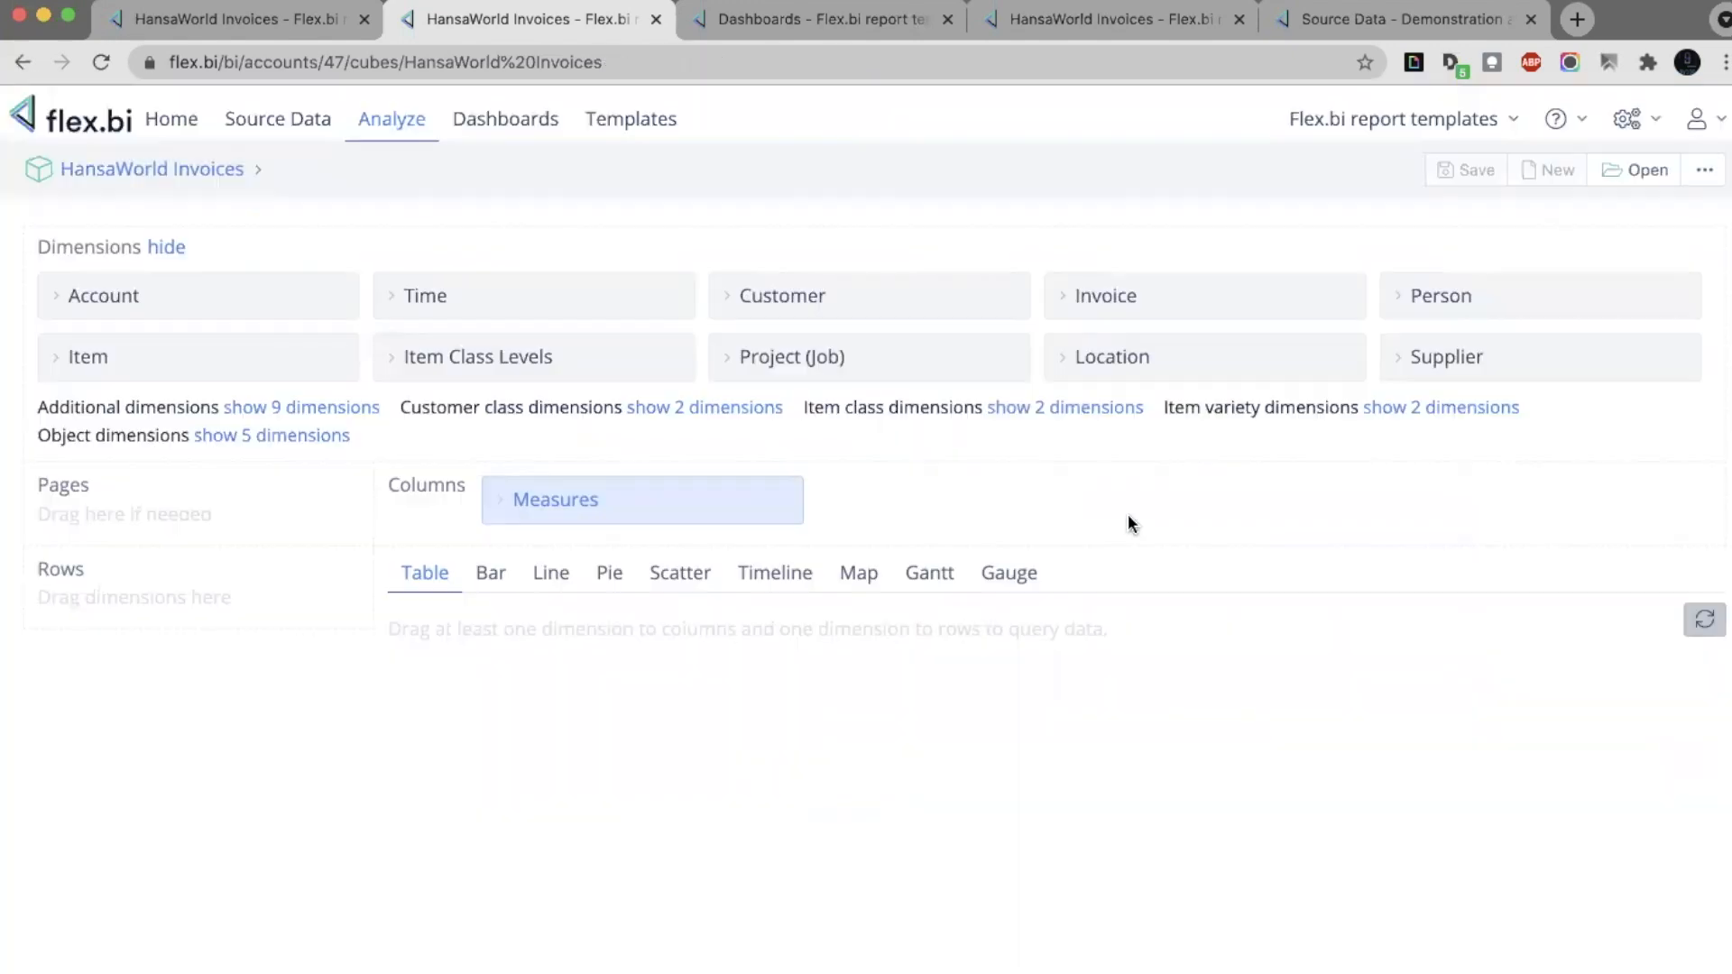
pyautogui.click(608, 479)
pyautogui.scroll(-5, 646, 762)
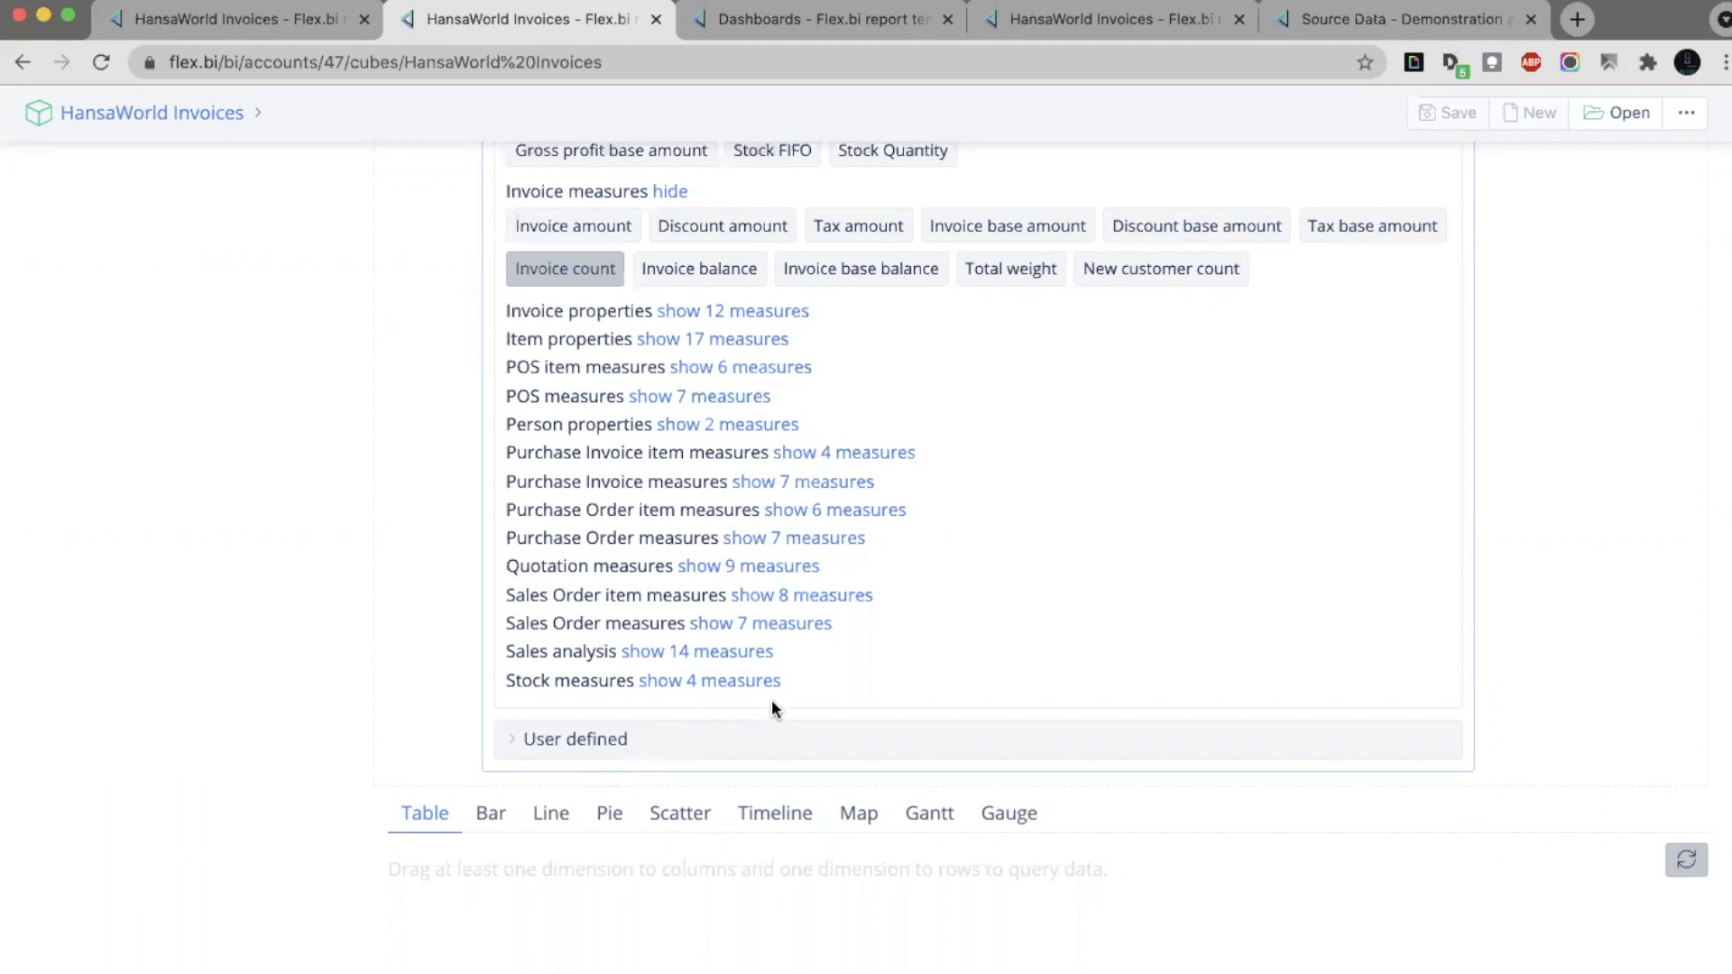
pyautogui.scroll(8, 771, 701)
pyautogui.scroll(-8, 783, 681)
# Expand the user-defined measures and look through the list of existing calculated measures
pyautogui.click(772, 731)
pyautogui.scroll(-10, 765, 726)
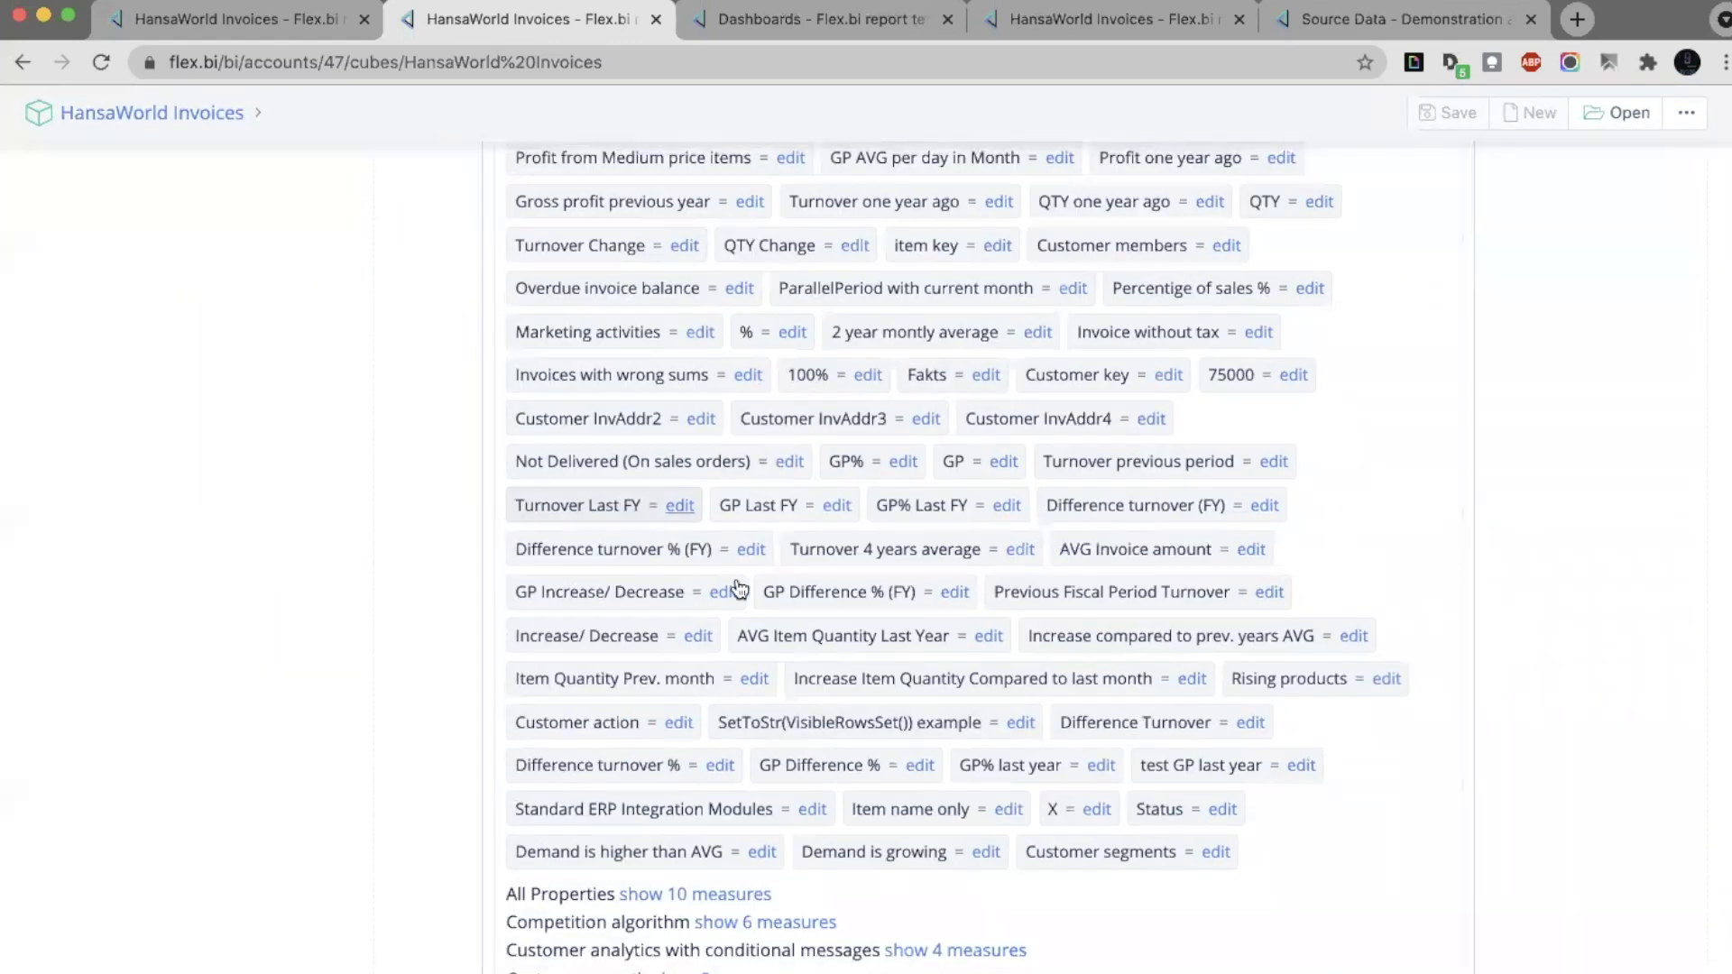
pyautogui.scroll(3, 745, 588)
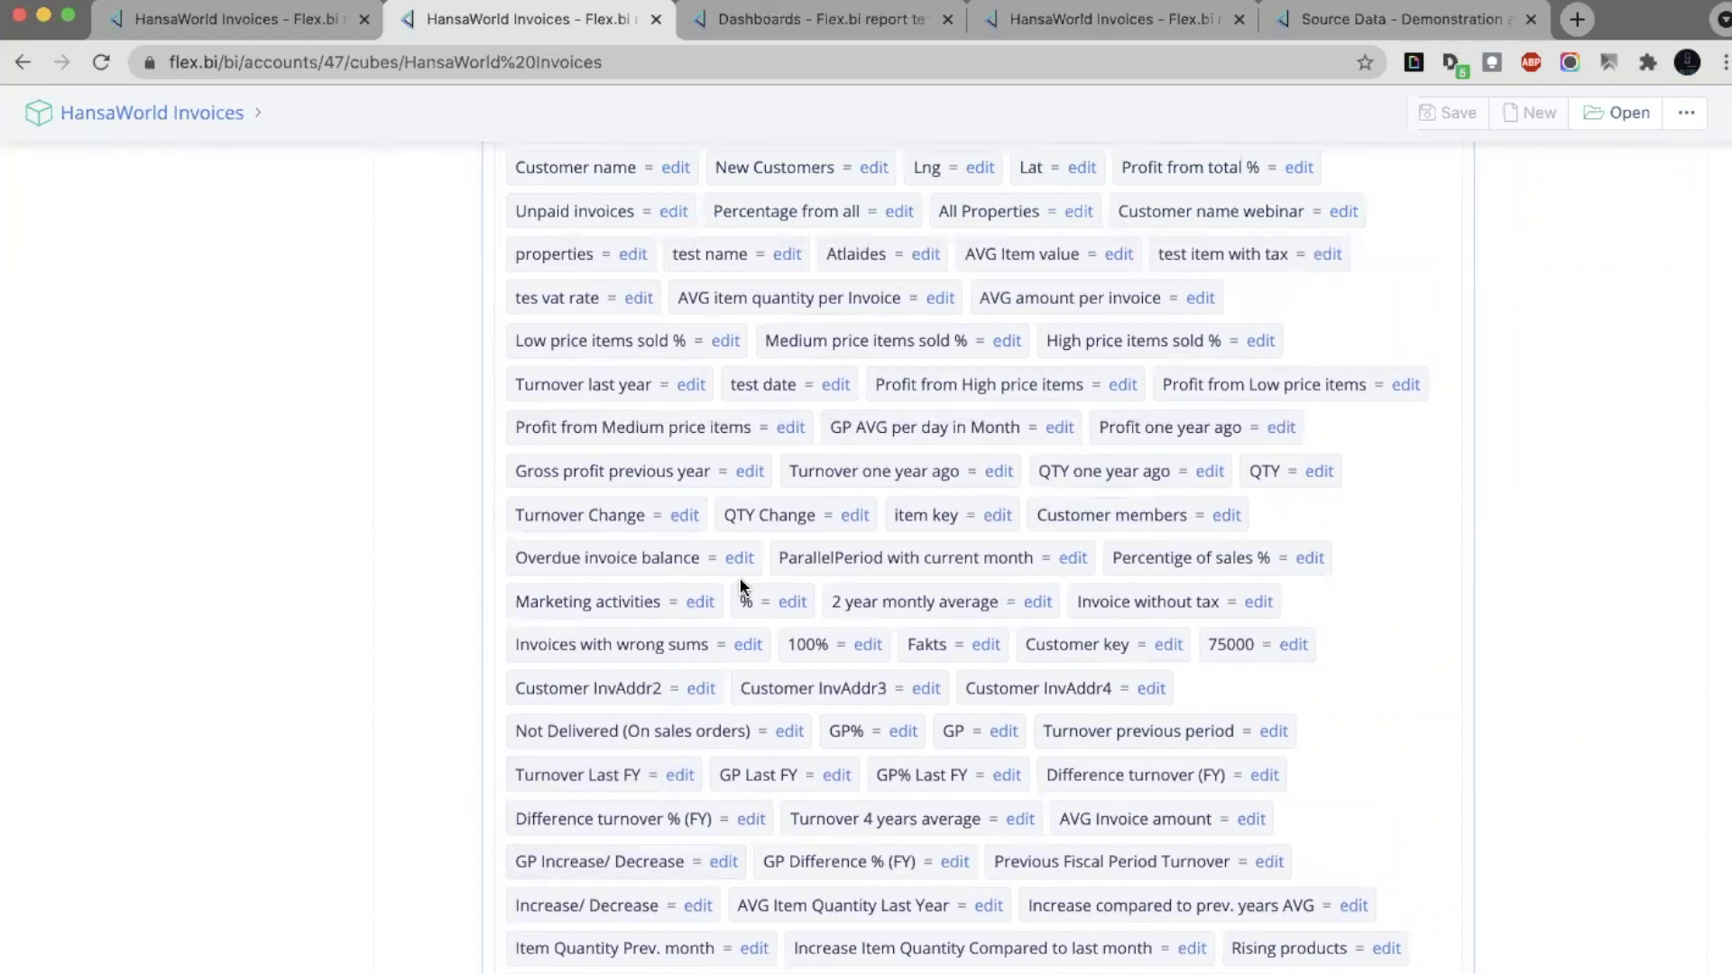
pyautogui.scroll(1, 742, 587)
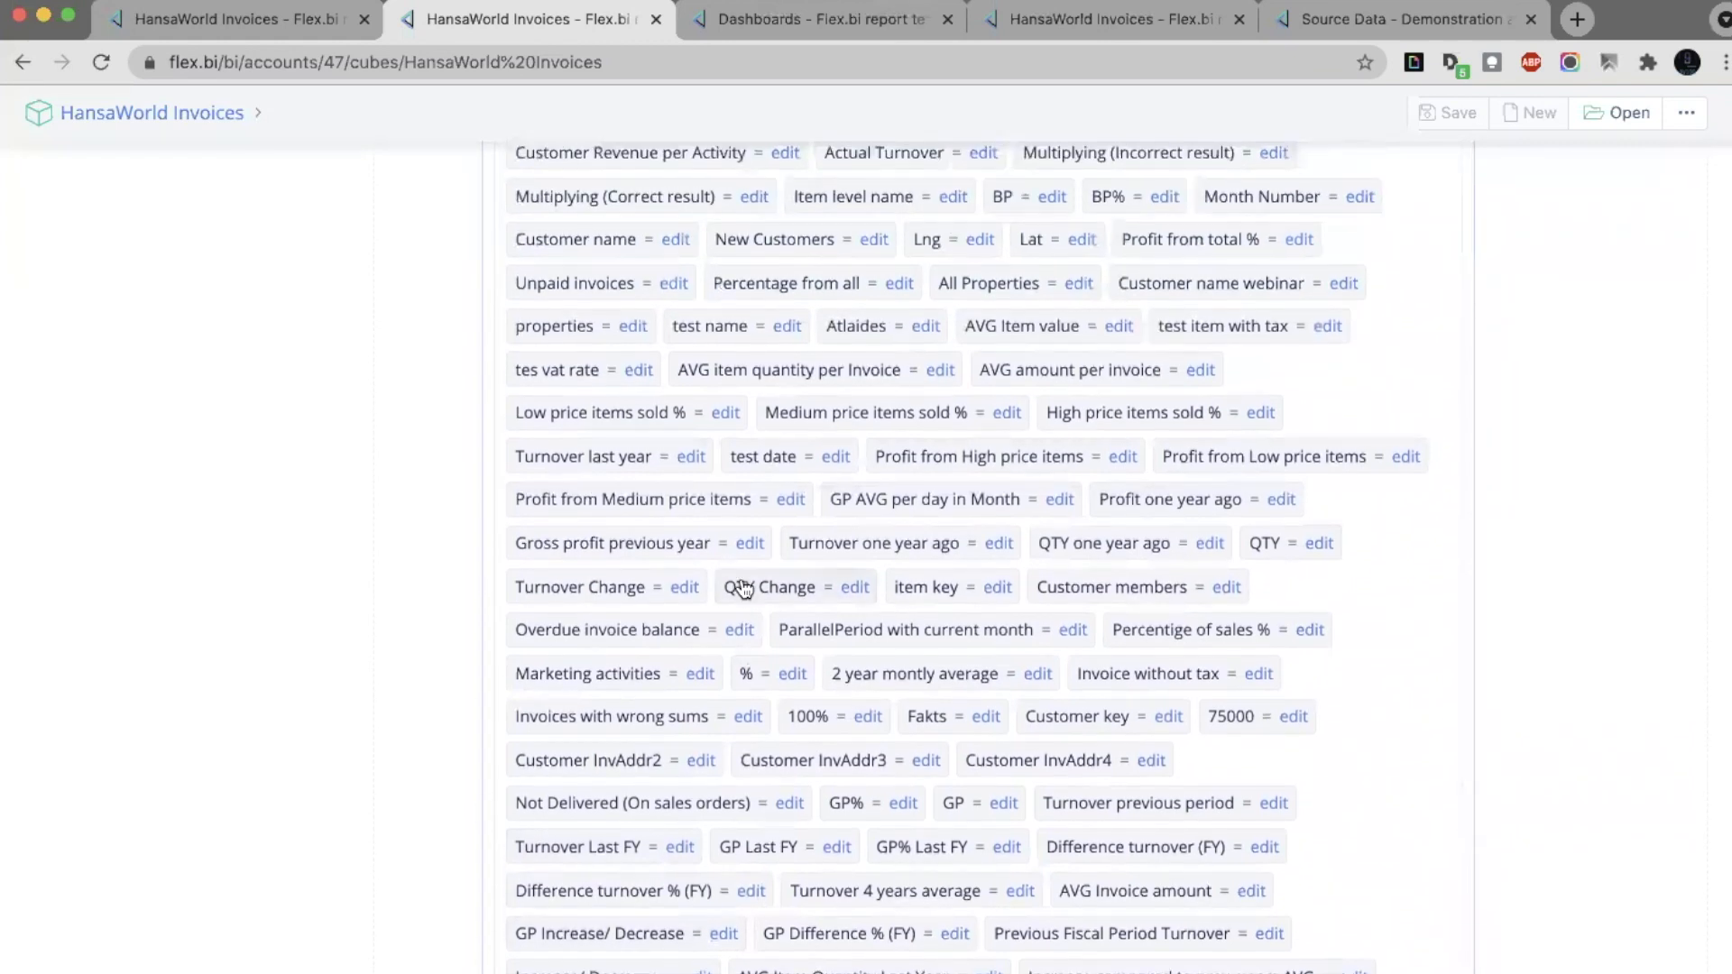
pyautogui.scroll(1, 742, 588)
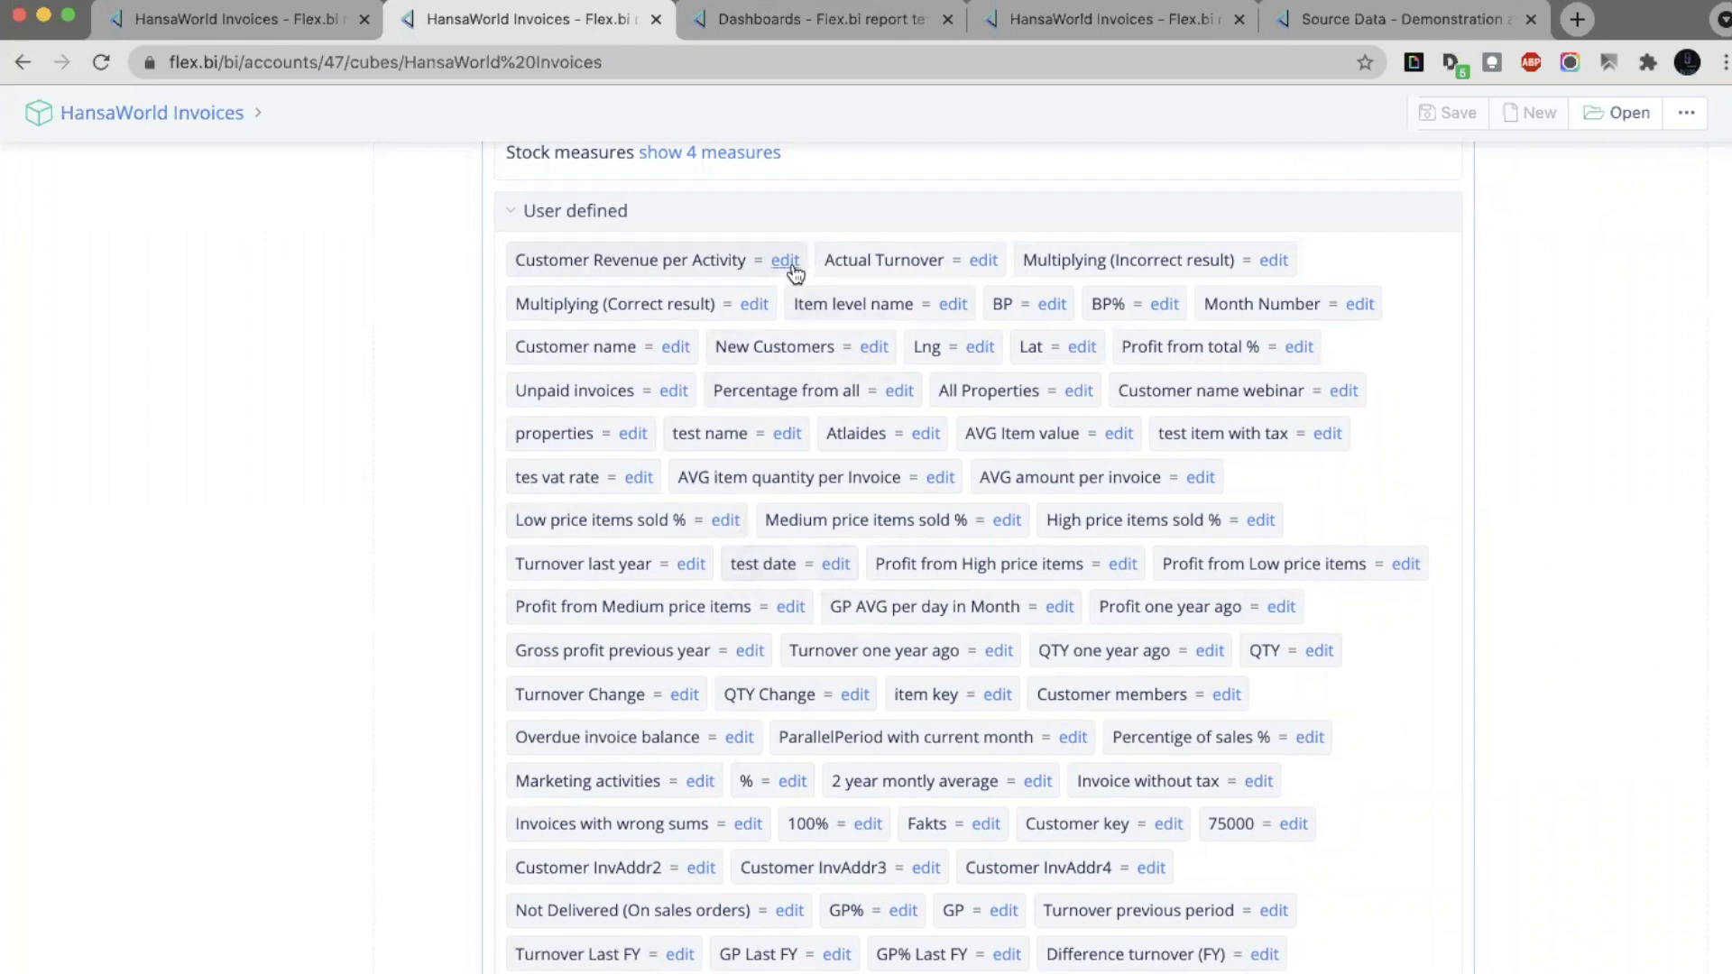
# Inspect which reports and calculated members depend on the Actual Turnover measure, leaving its formula unedited
pyautogui.click(984, 261)
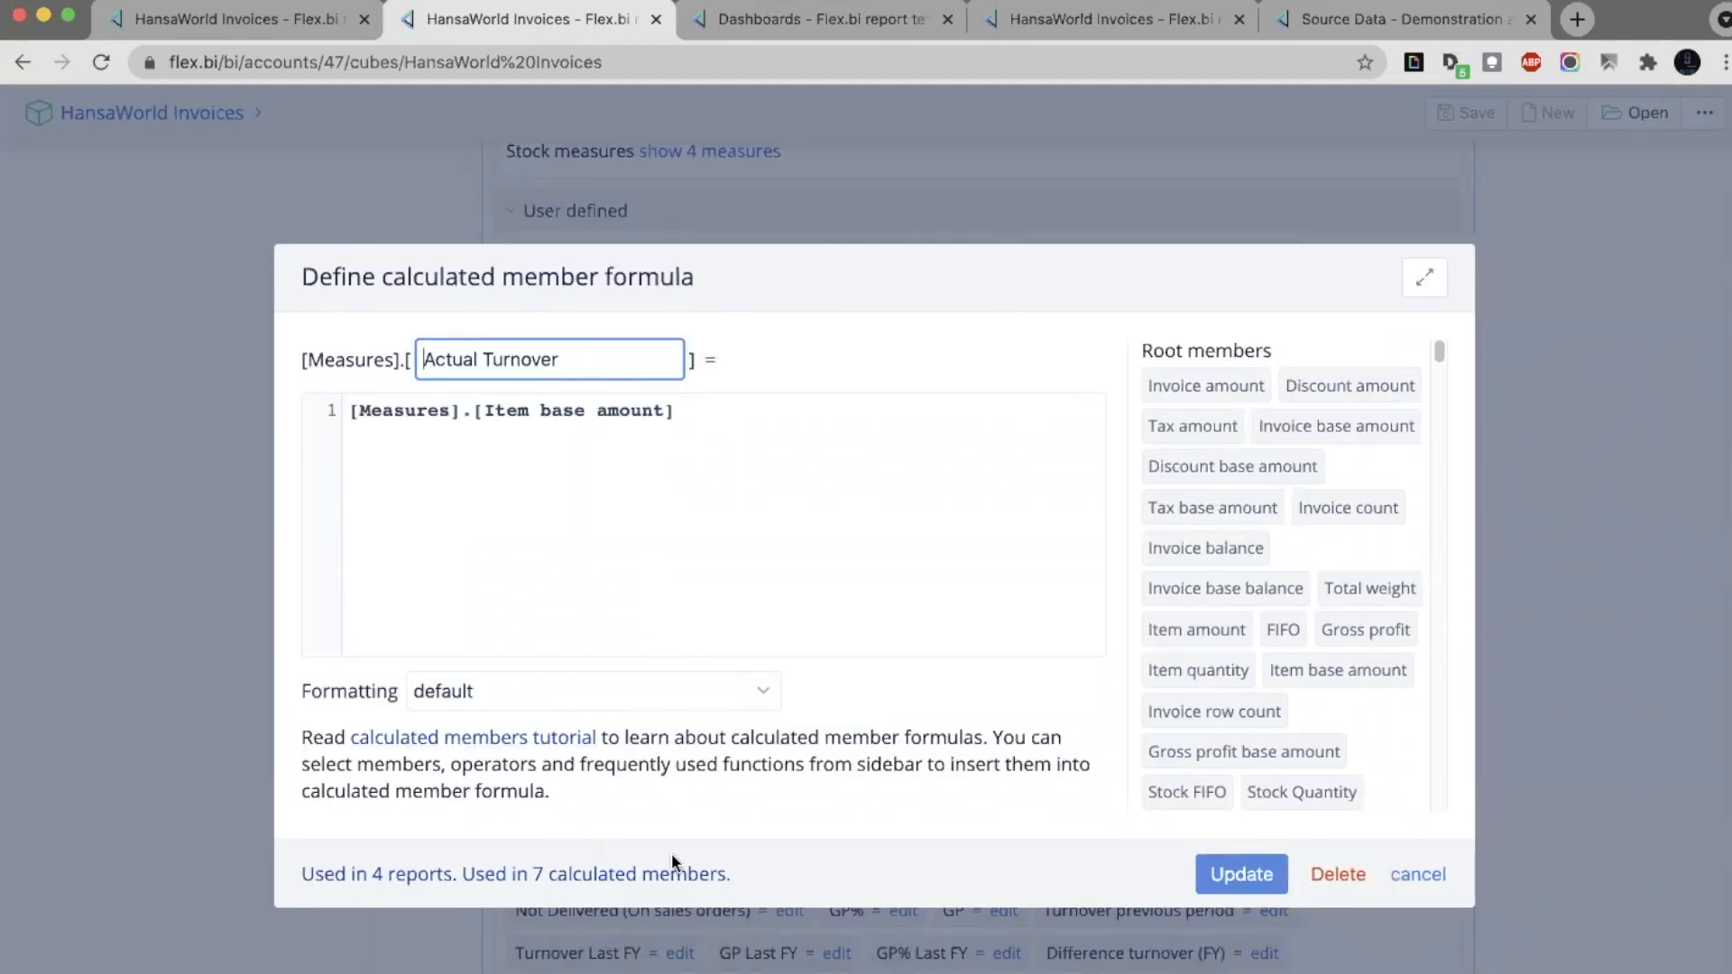
pyautogui.click(778, 762)
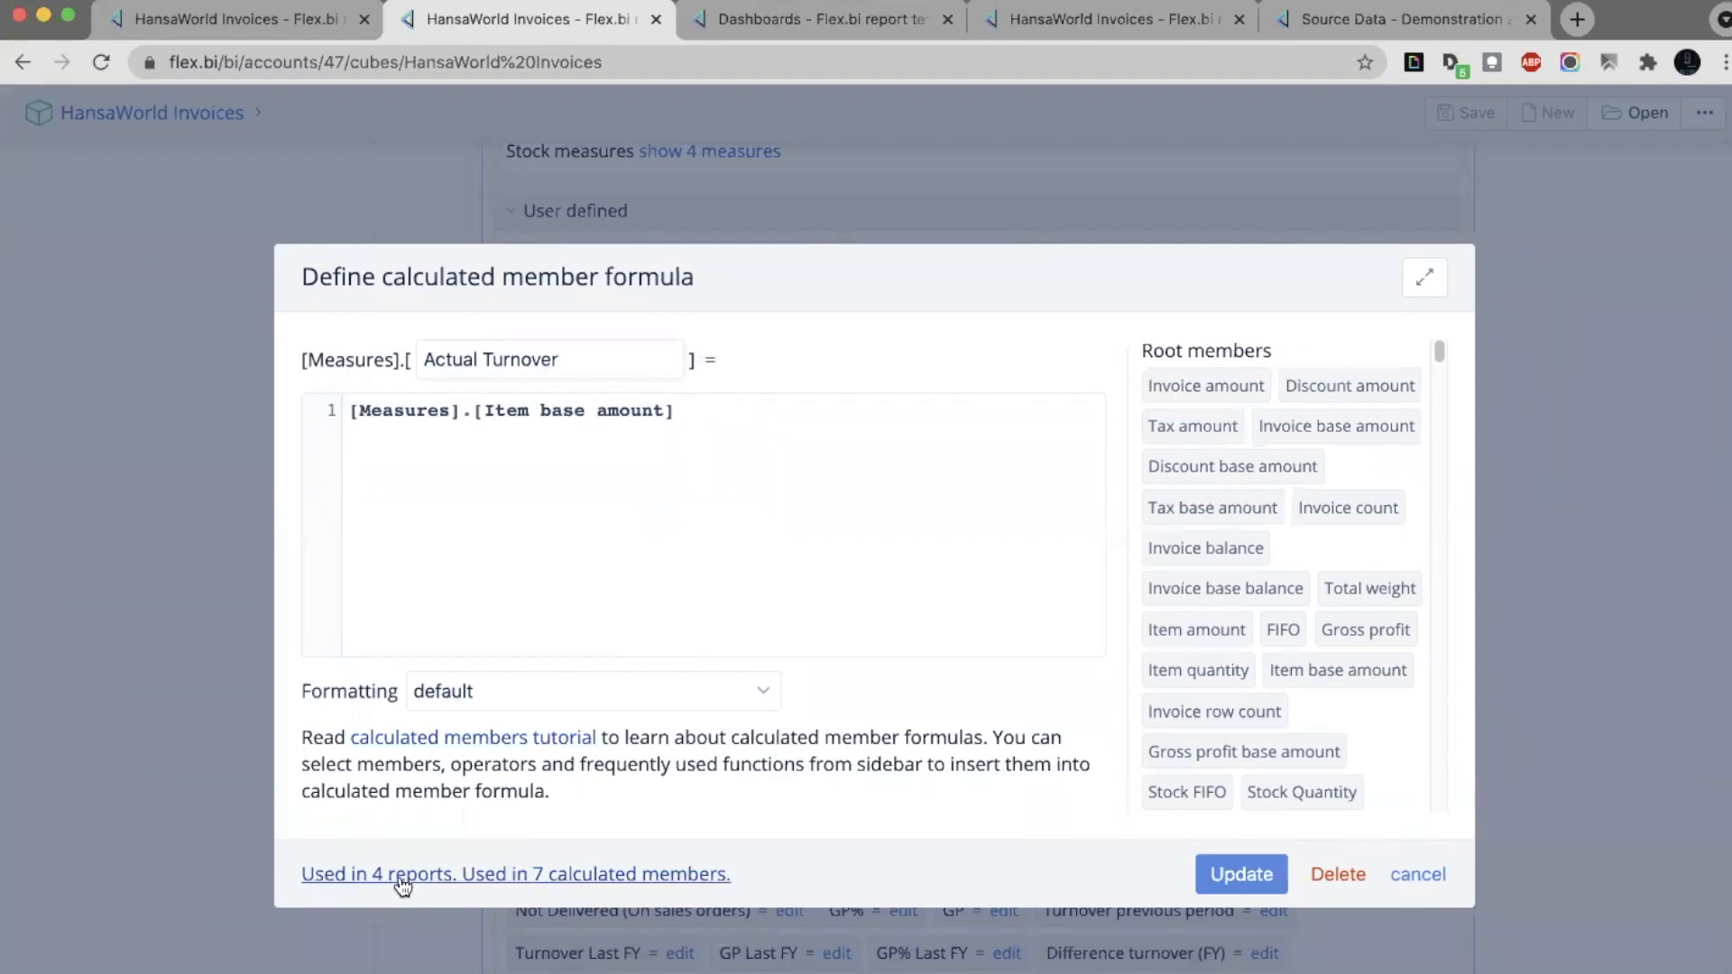
pyautogui.click(603, 875)
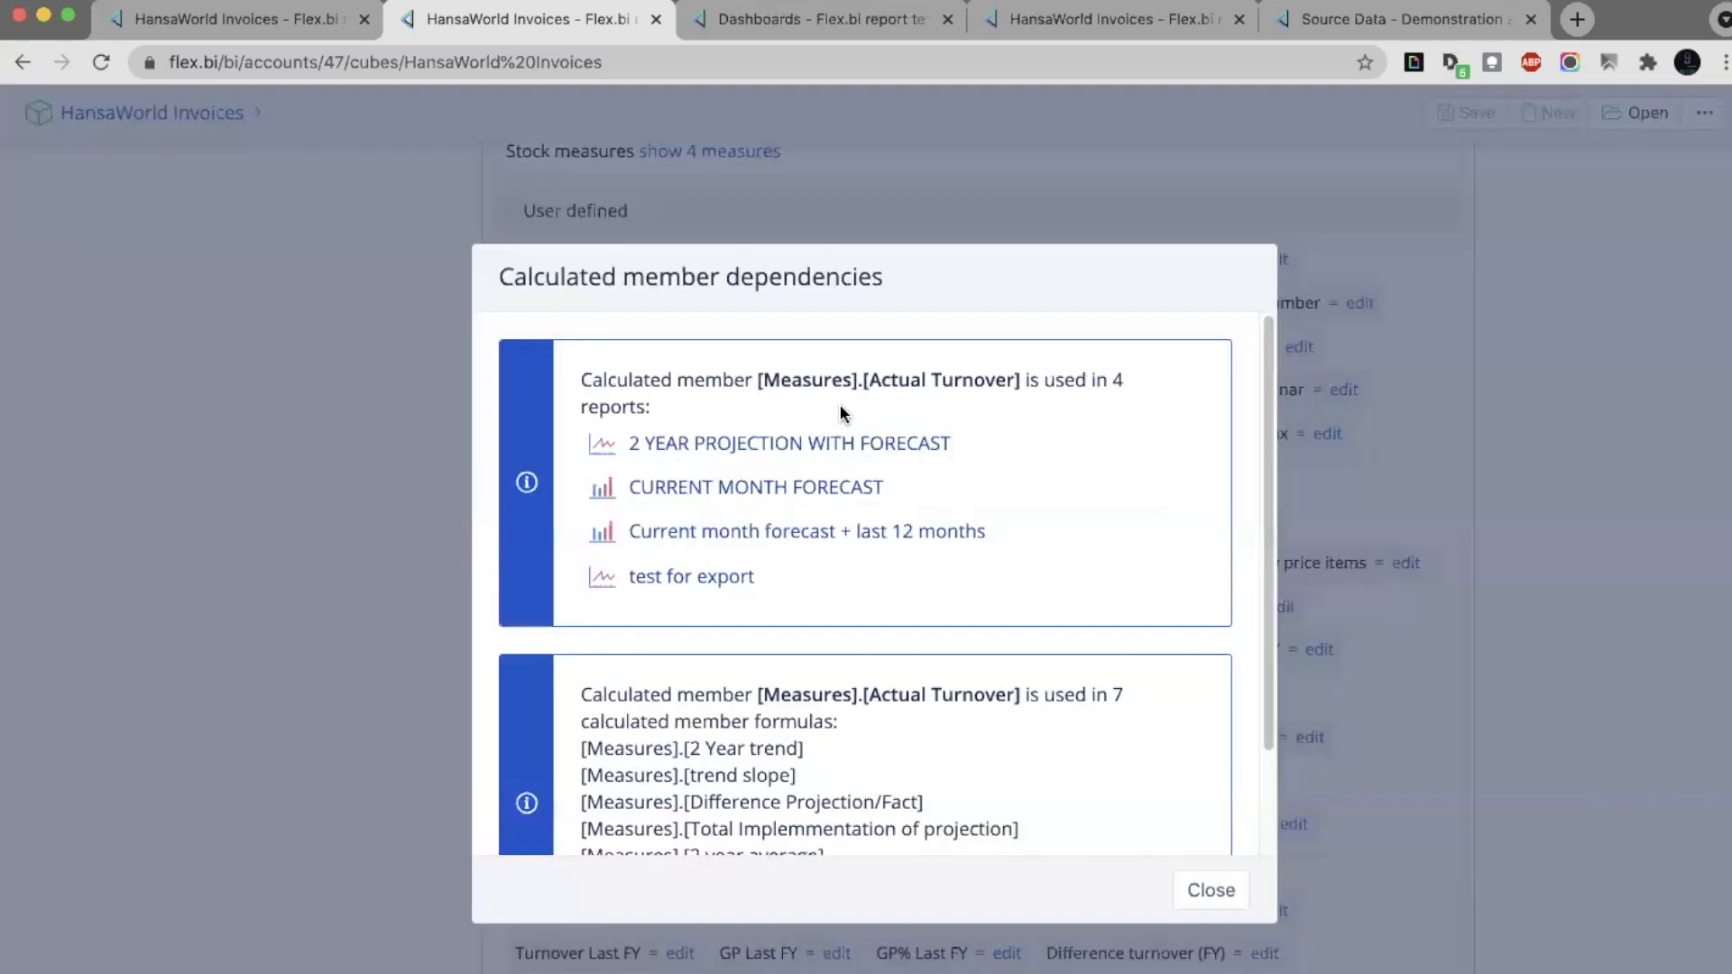
pyautogui.scroll(-3, 776, 650)
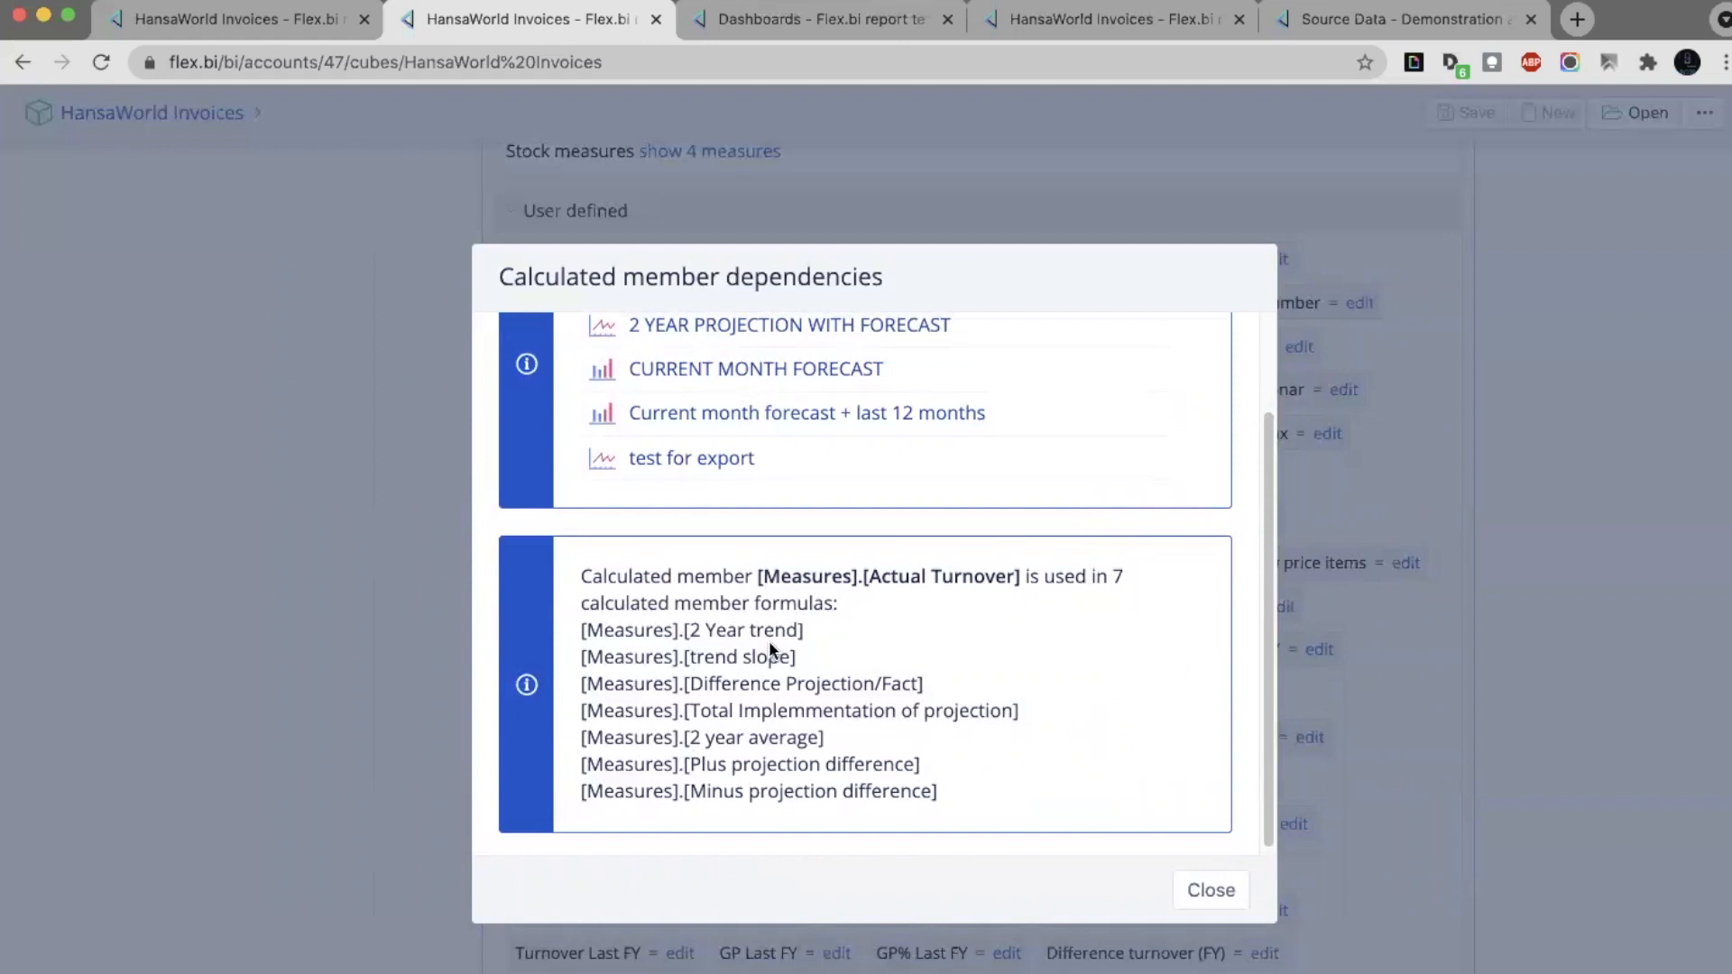
pyautogui.click(1200, 890)
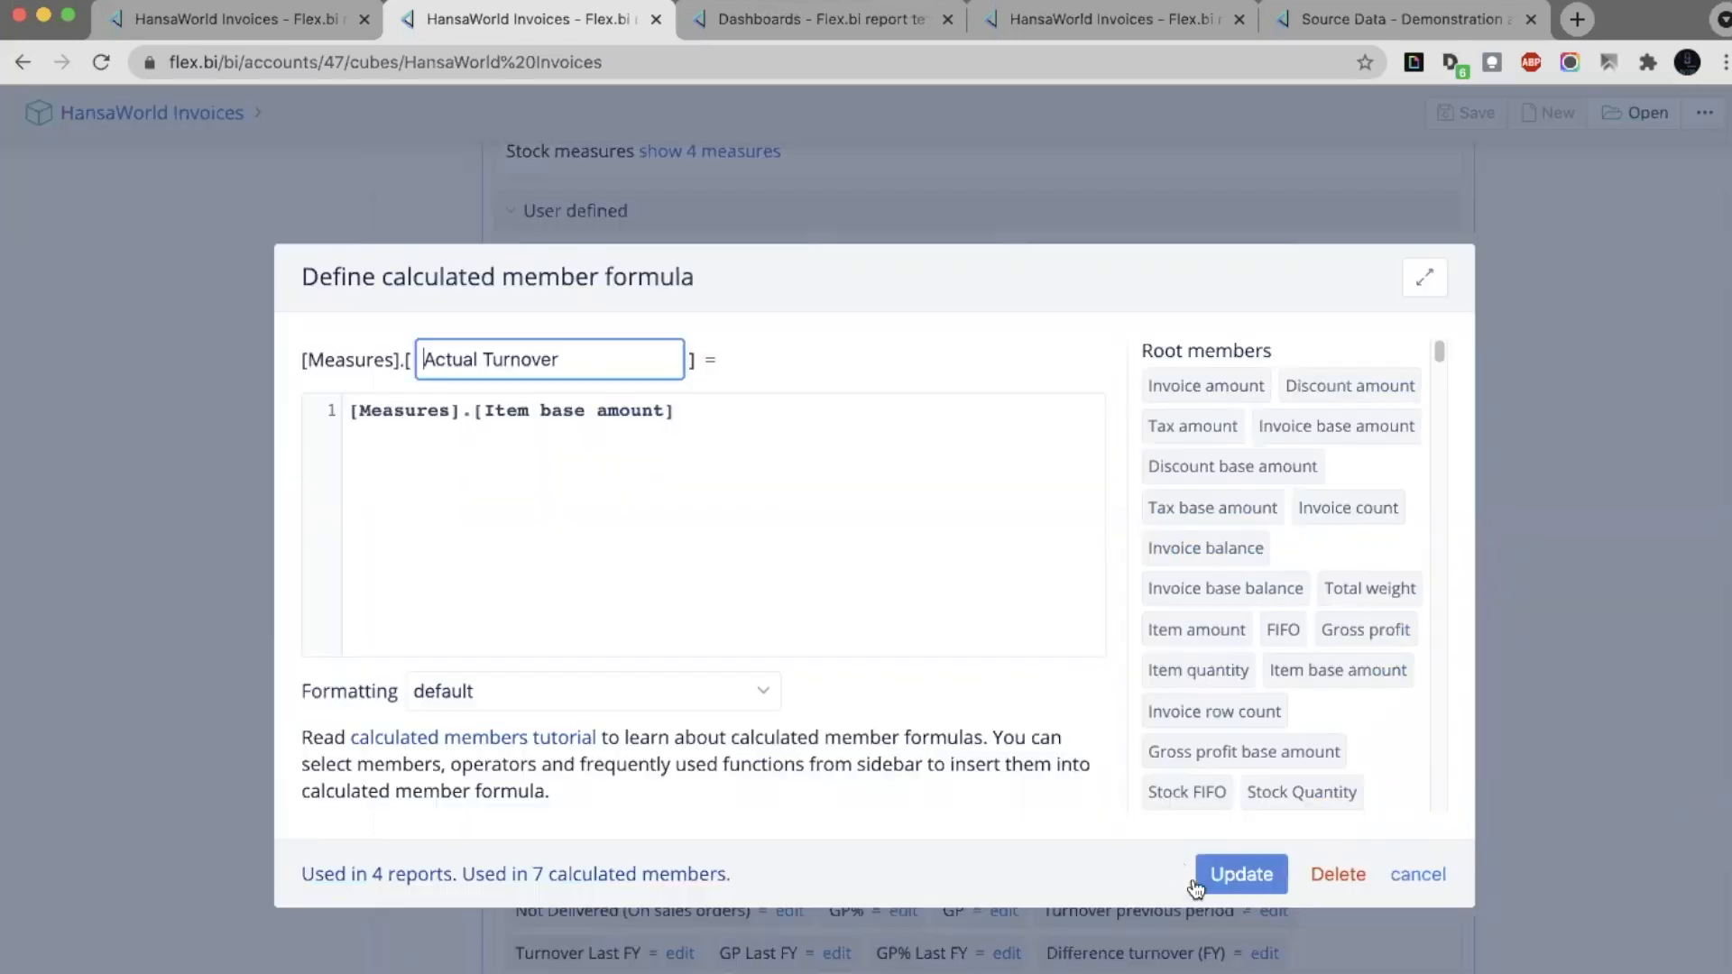
pyautogui.click(1418, 875)
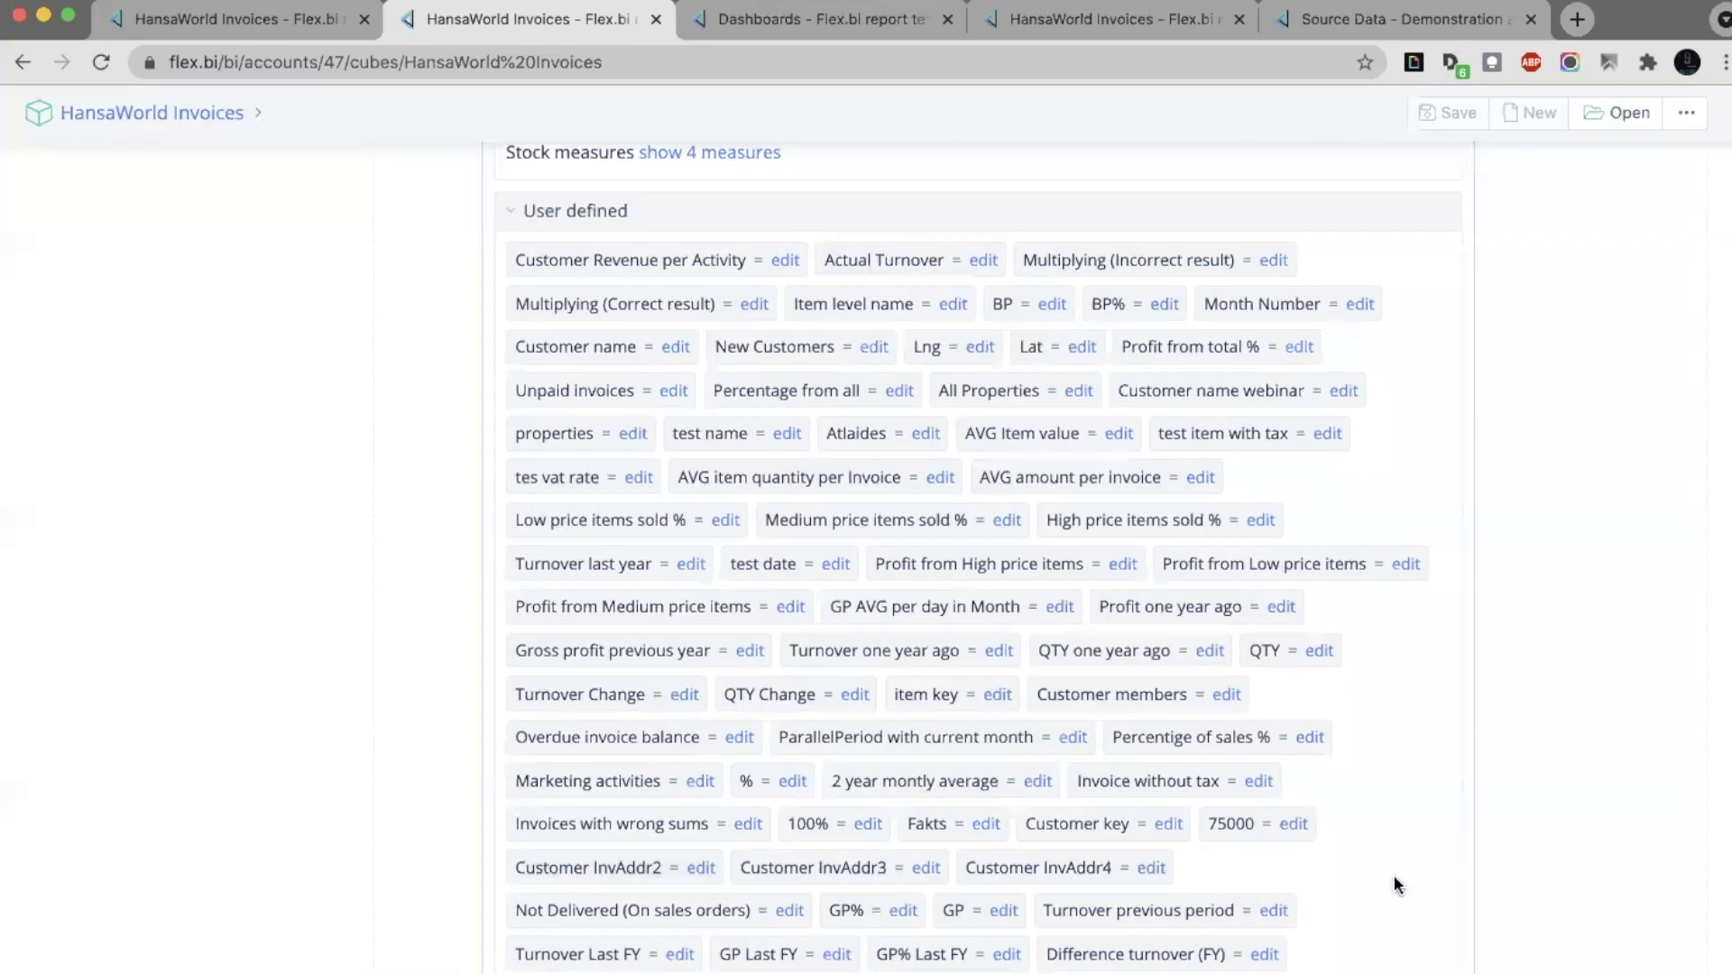
# Check the report usage information in the Customer Revenue per Activity measure's definition and leave it unedited
pyautogui.click(785, 261)
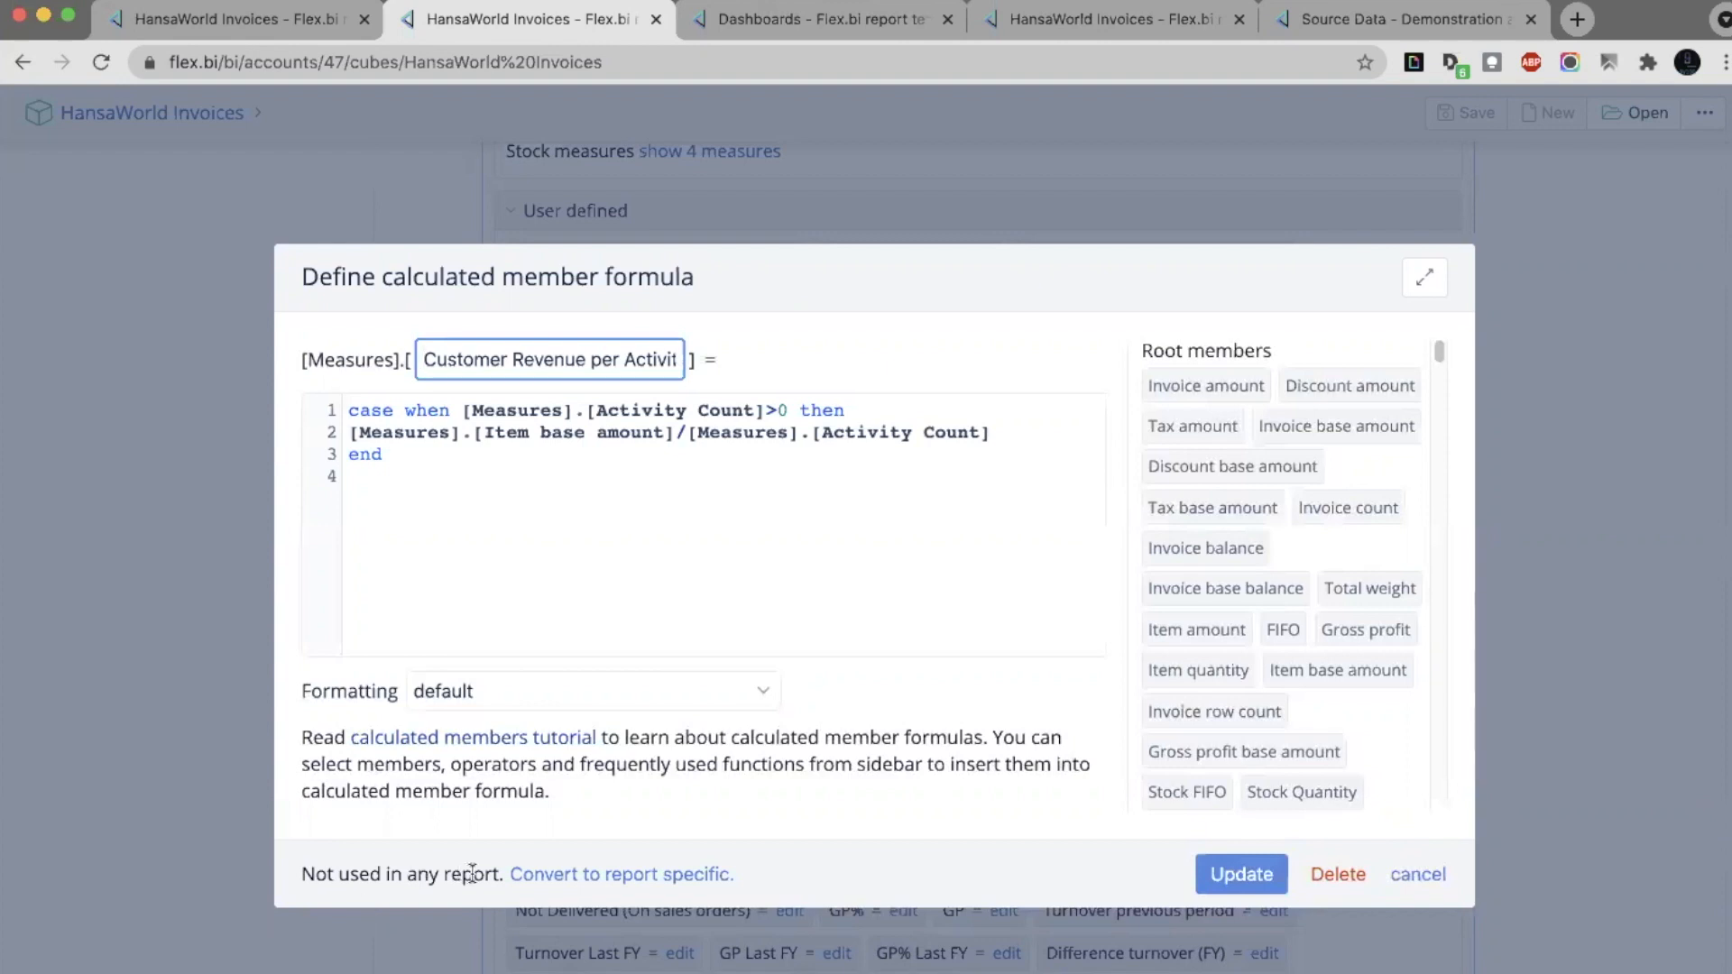
pyautogui.moveTo(498, 873); pyautogui.dragTo(309, 873)
pyautogui.click(343, 874)
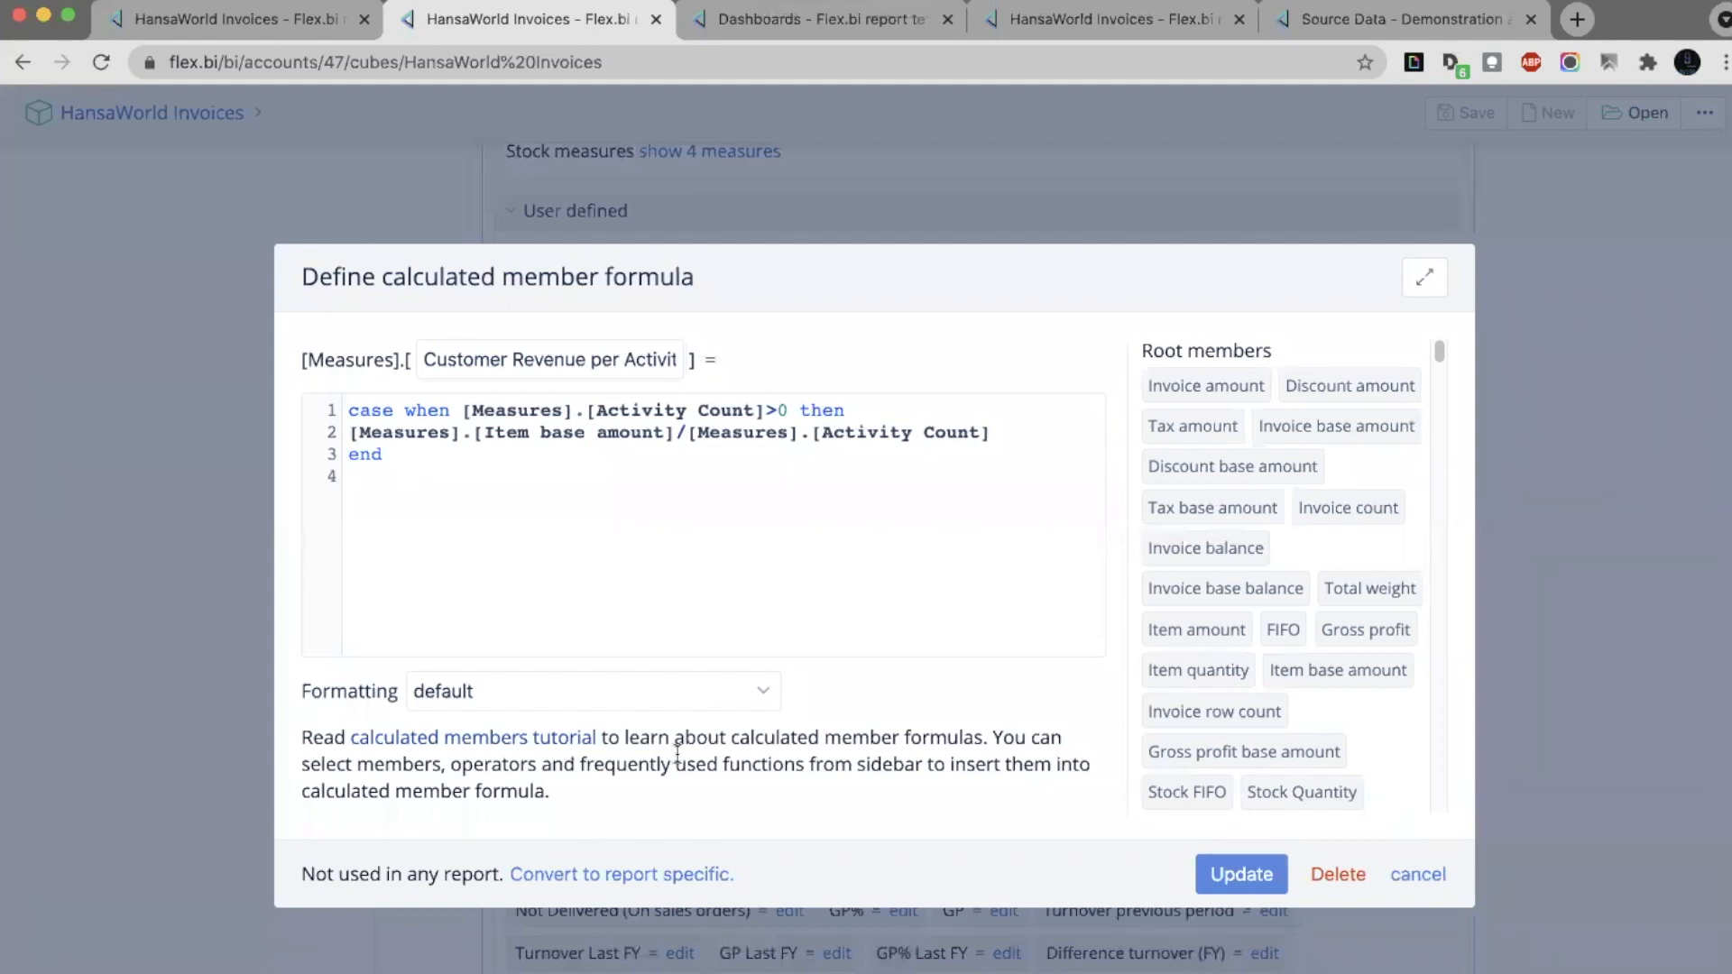
pyautogui.moveTo(499, 874); pyautogui.dragTo(307, 873)
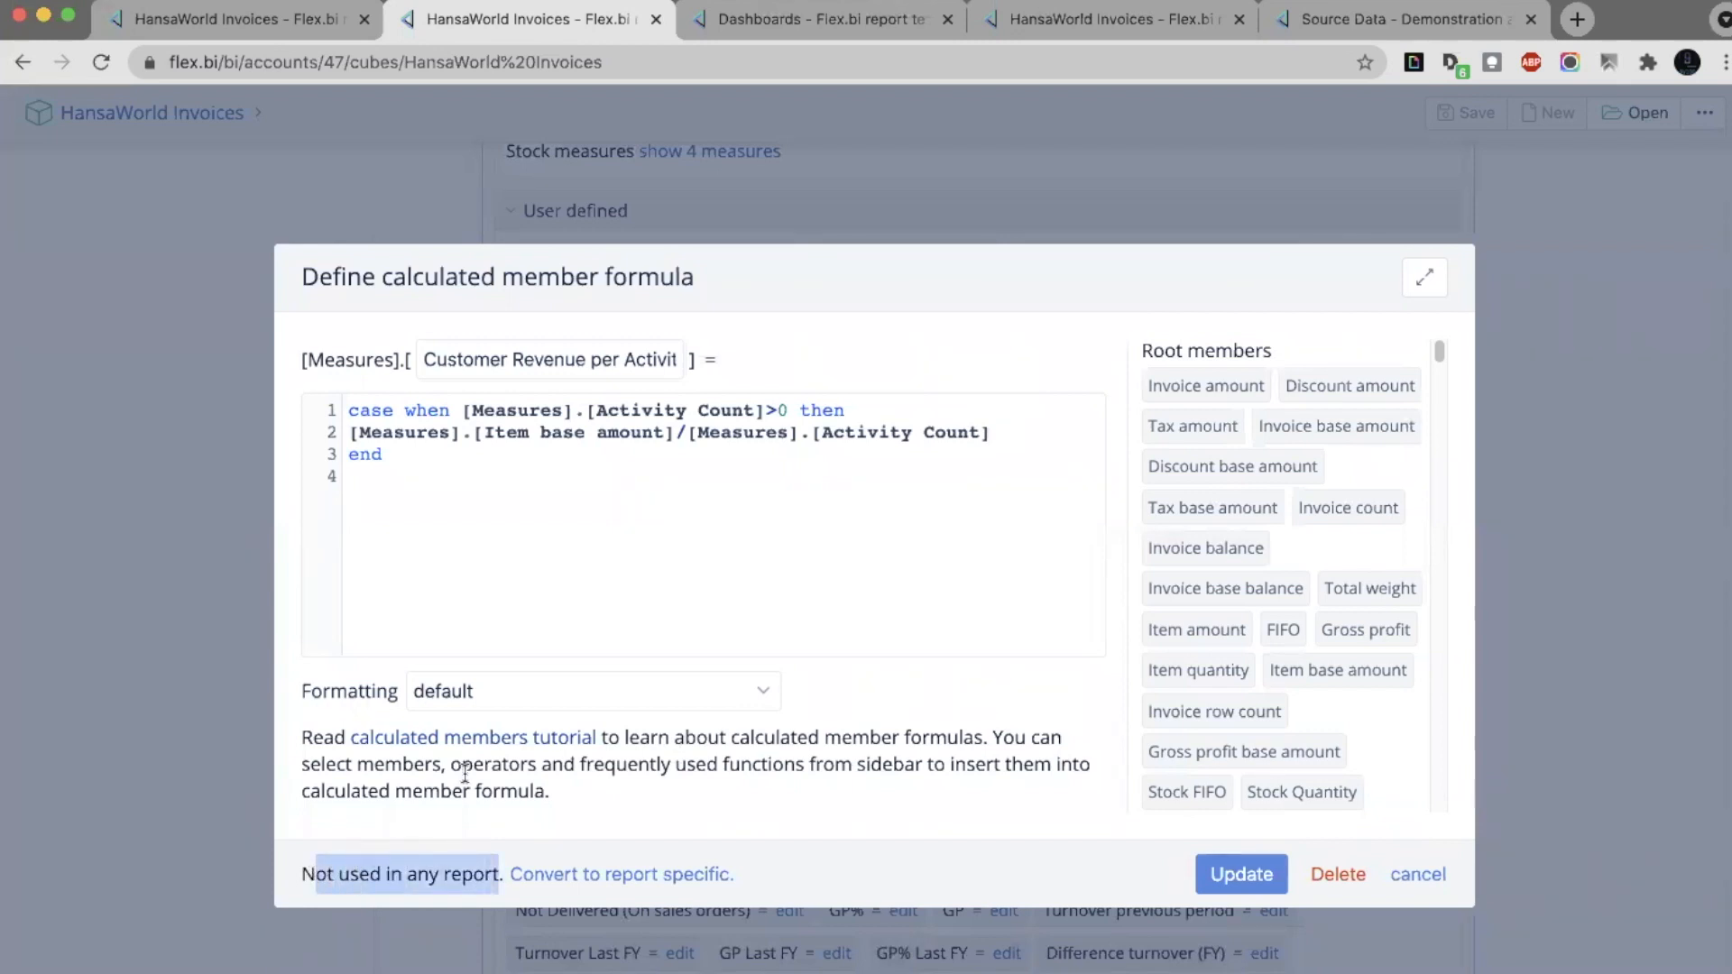
pyautogui.click(1413, 876)
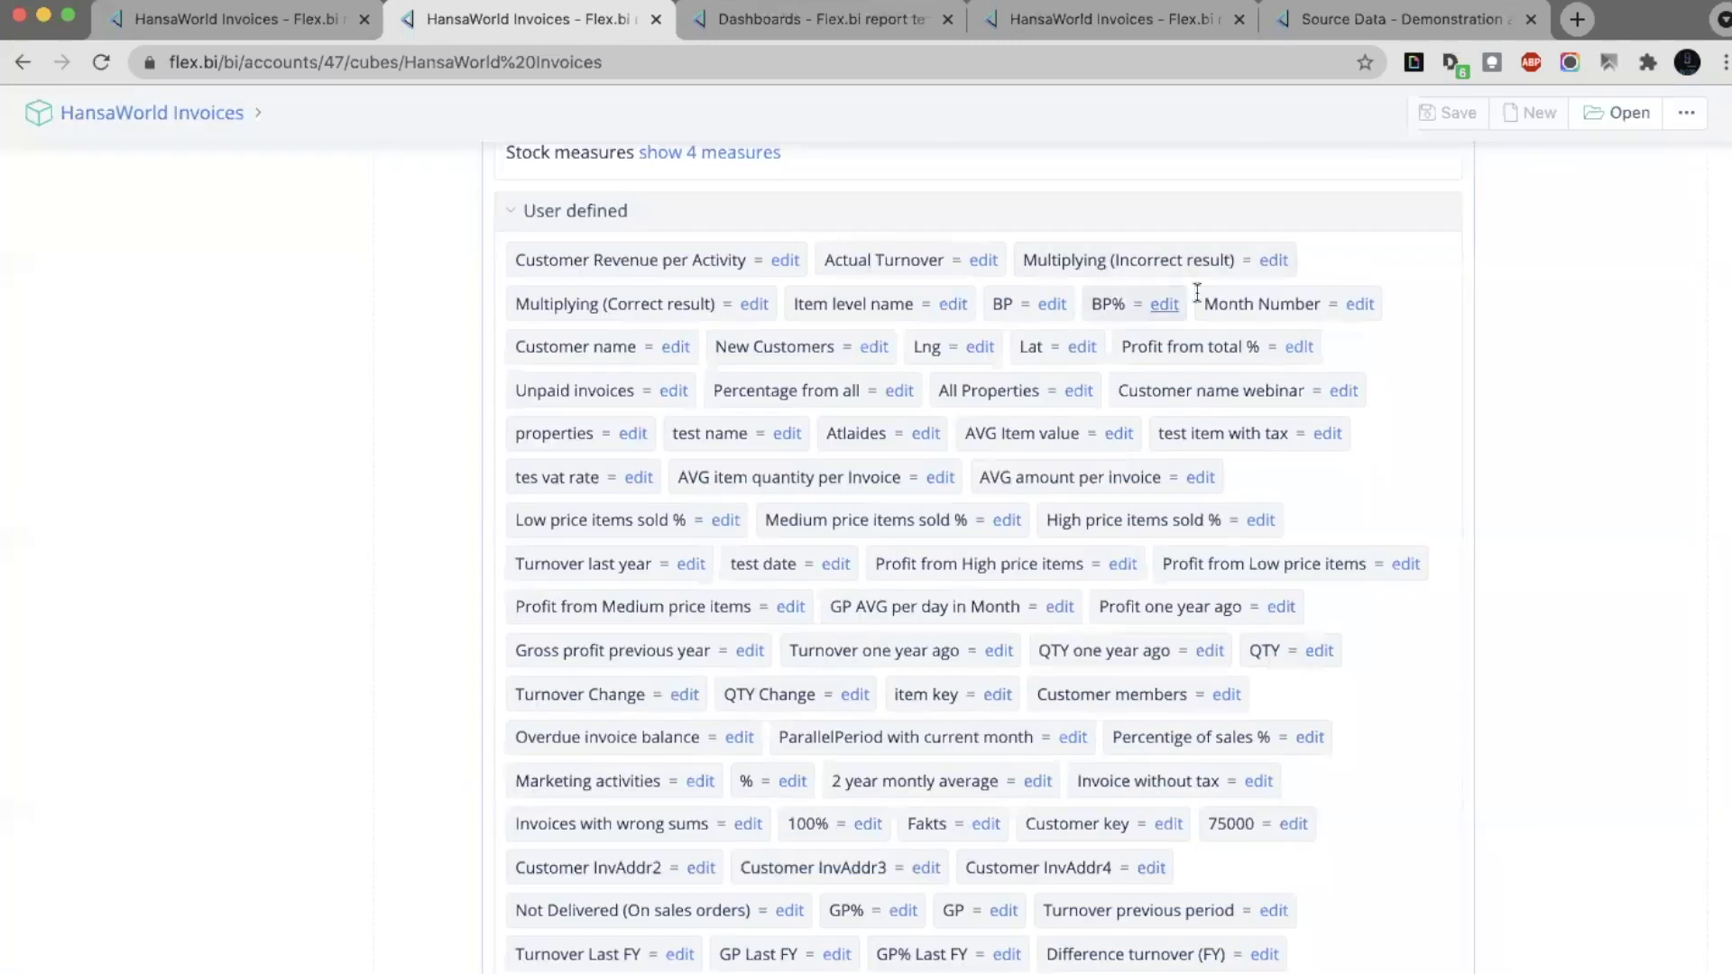
# View the dependencies of the Multiplying (Incorrect result) measure and open the report that uses it
pyautogui.click(1273, 260)
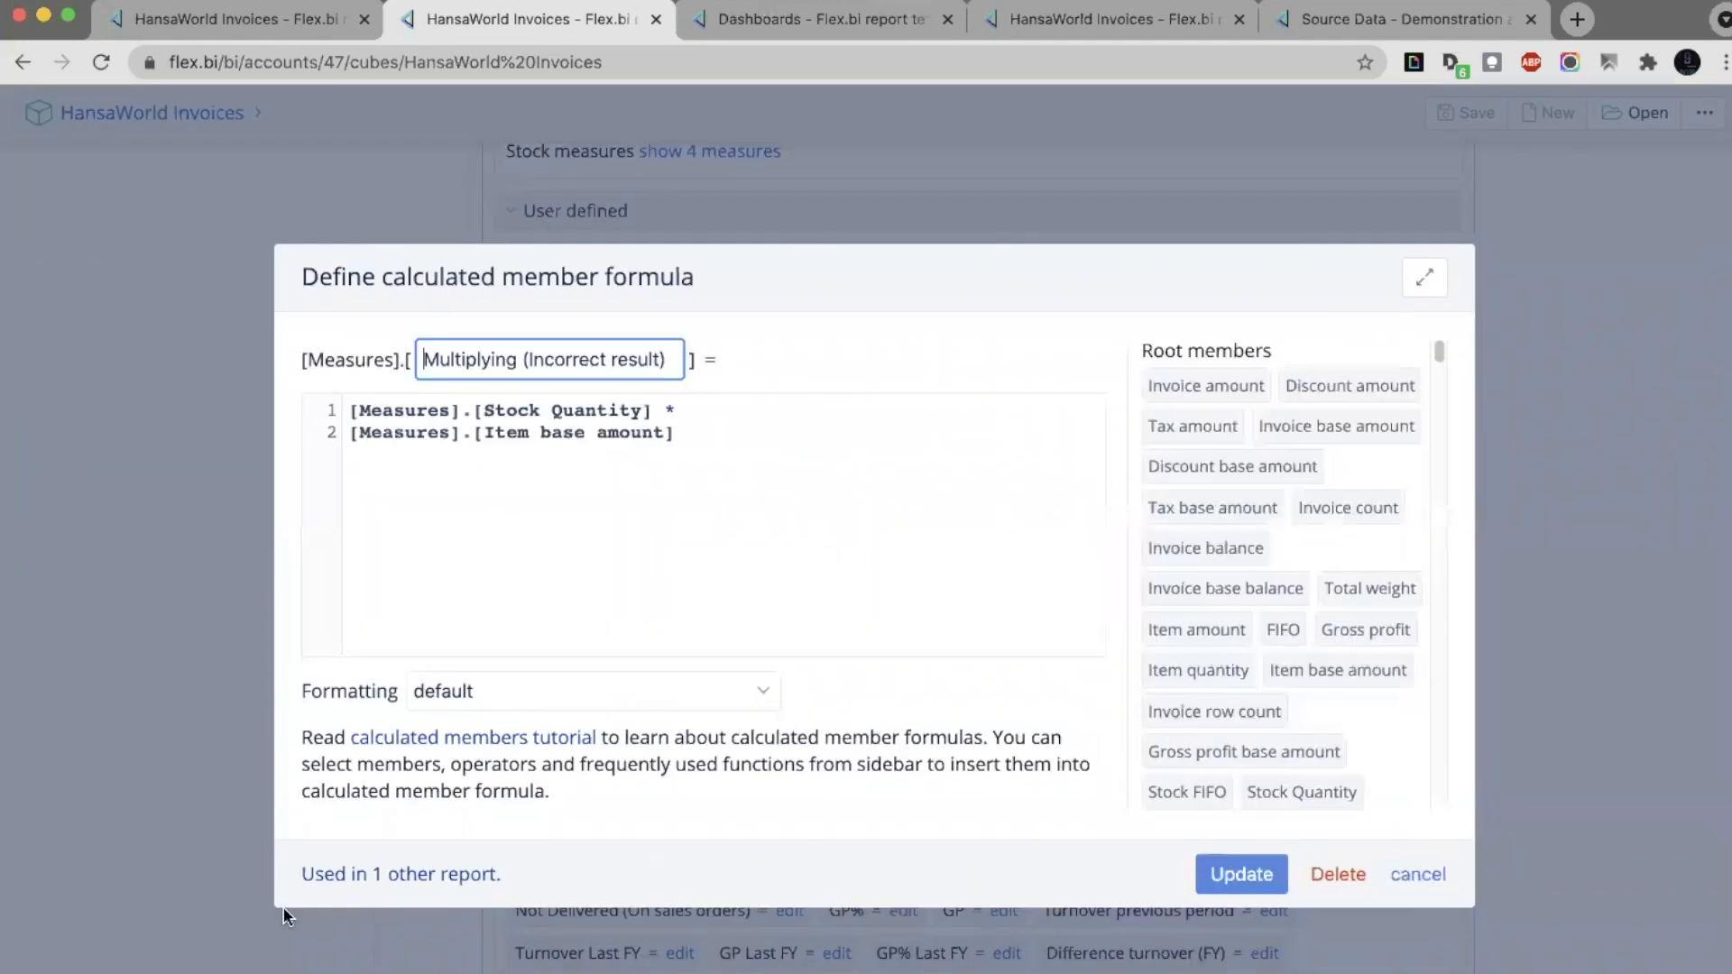
pyautogui.click(372, 886)
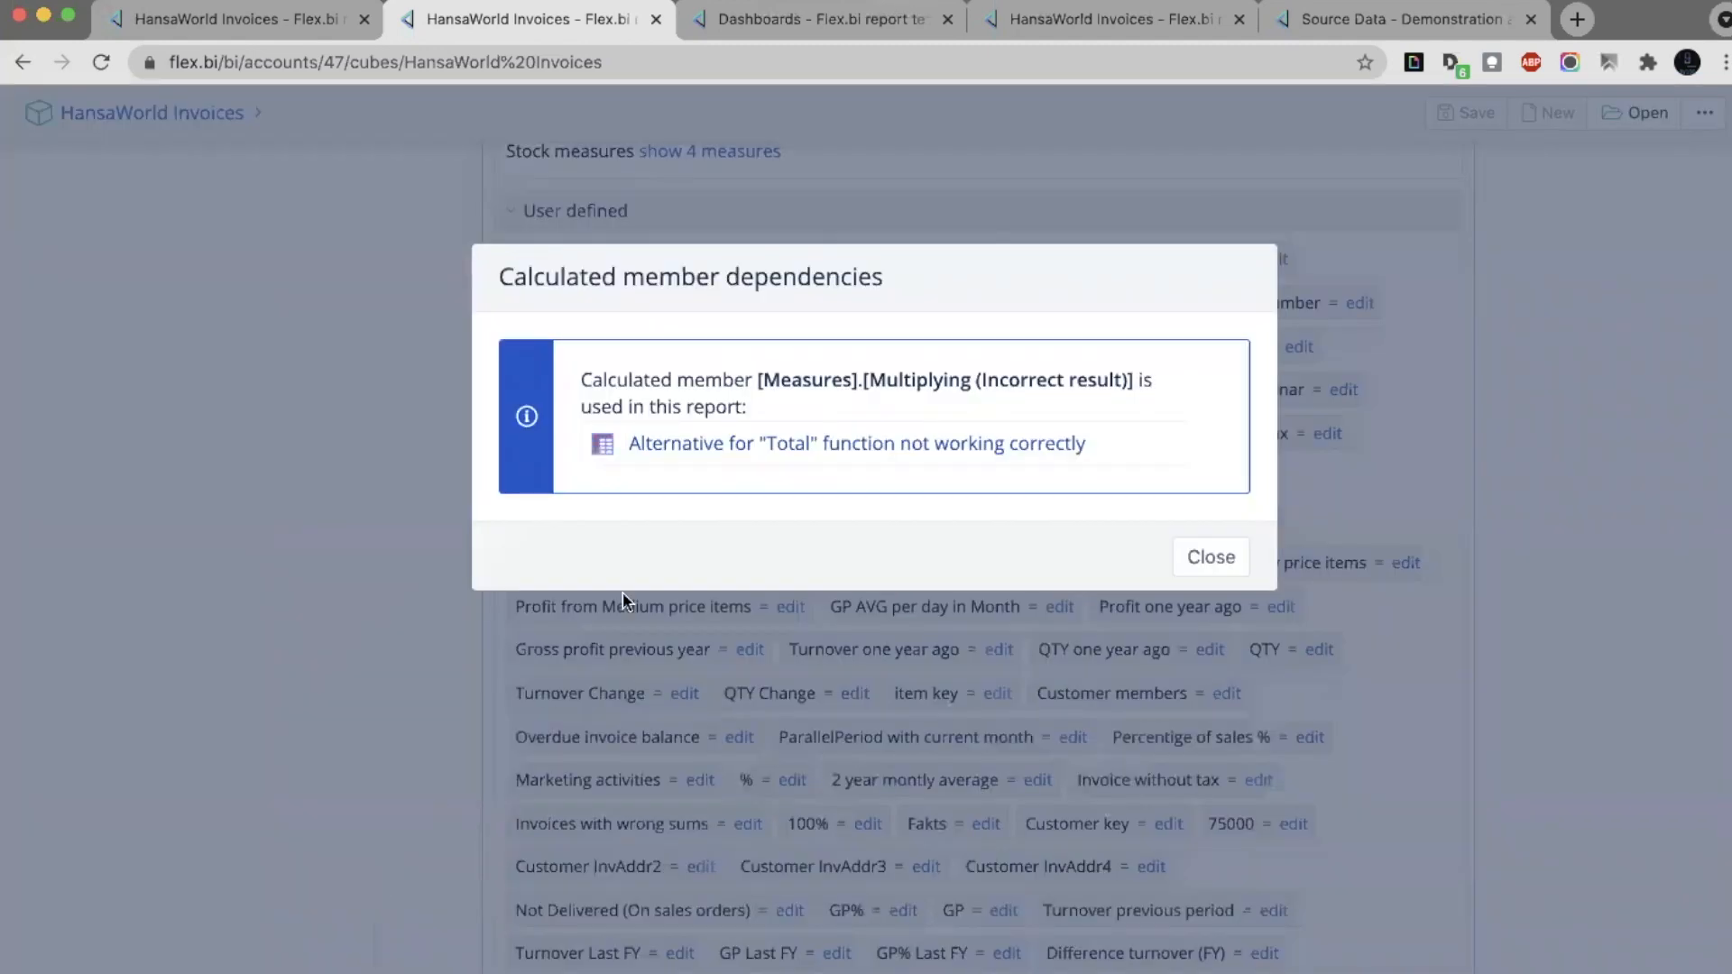
pyautogui.click(864, 448)
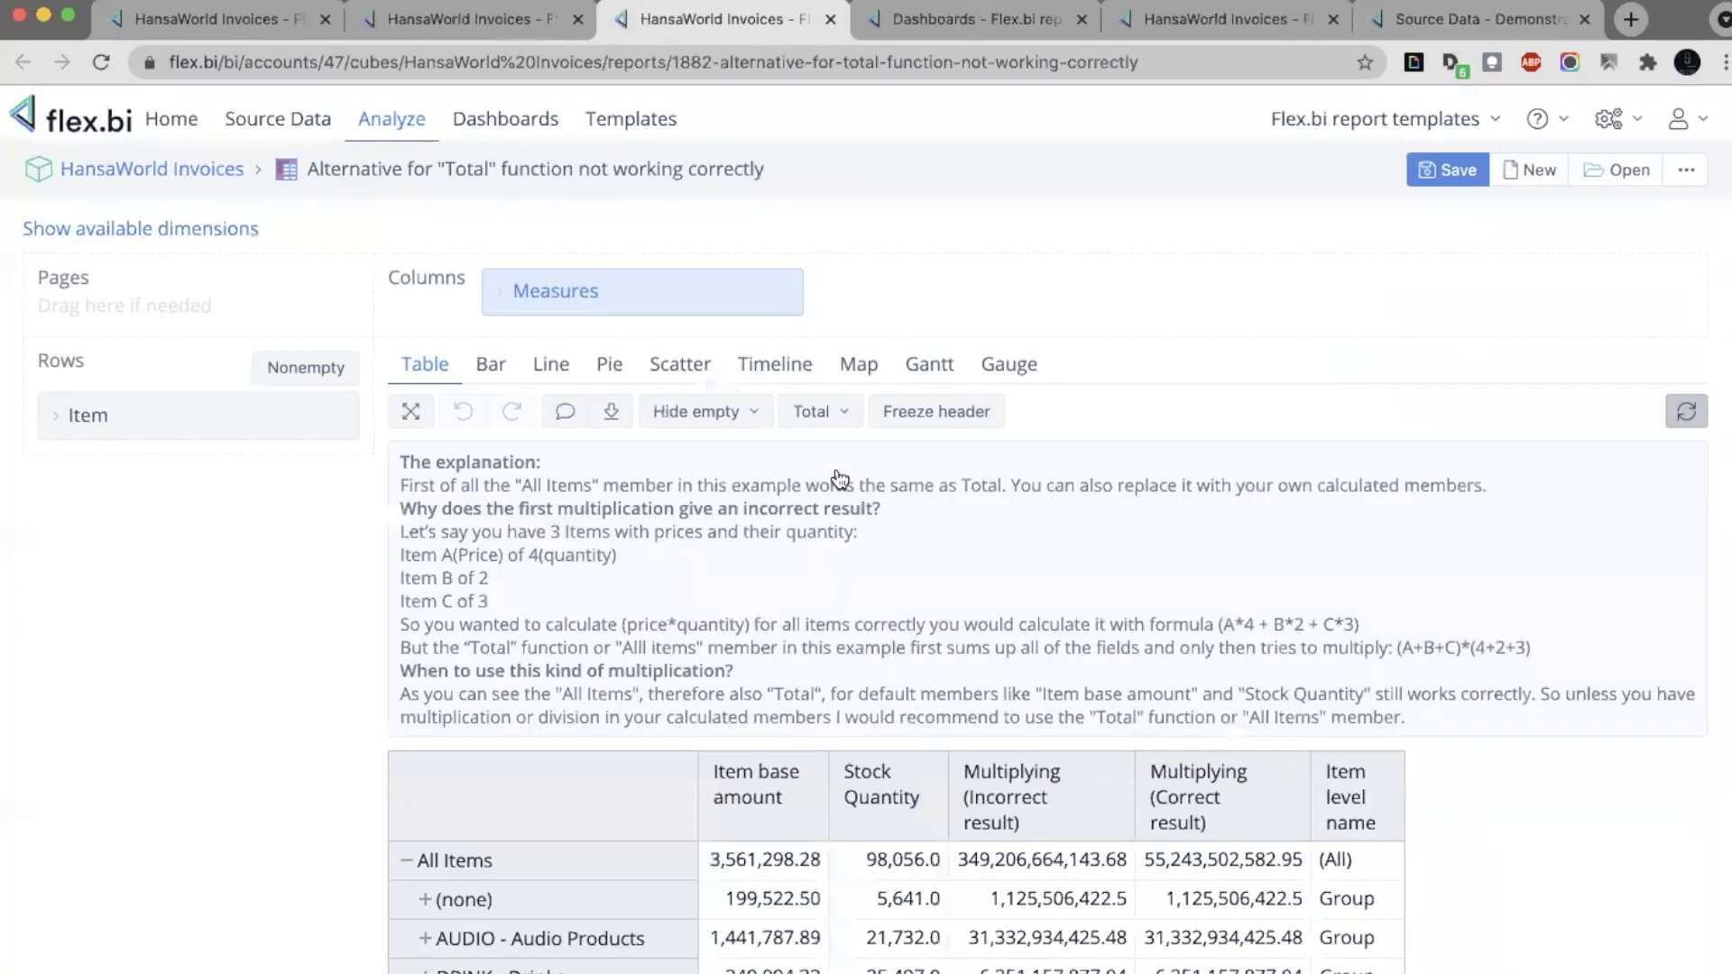
# Inspect the option to convert the Multiplying (Incorrect result) measure to report specific from within this report, without converting it
pyautogui.click(719, 295)
pyautogui.scroll(-12, 993, 503)
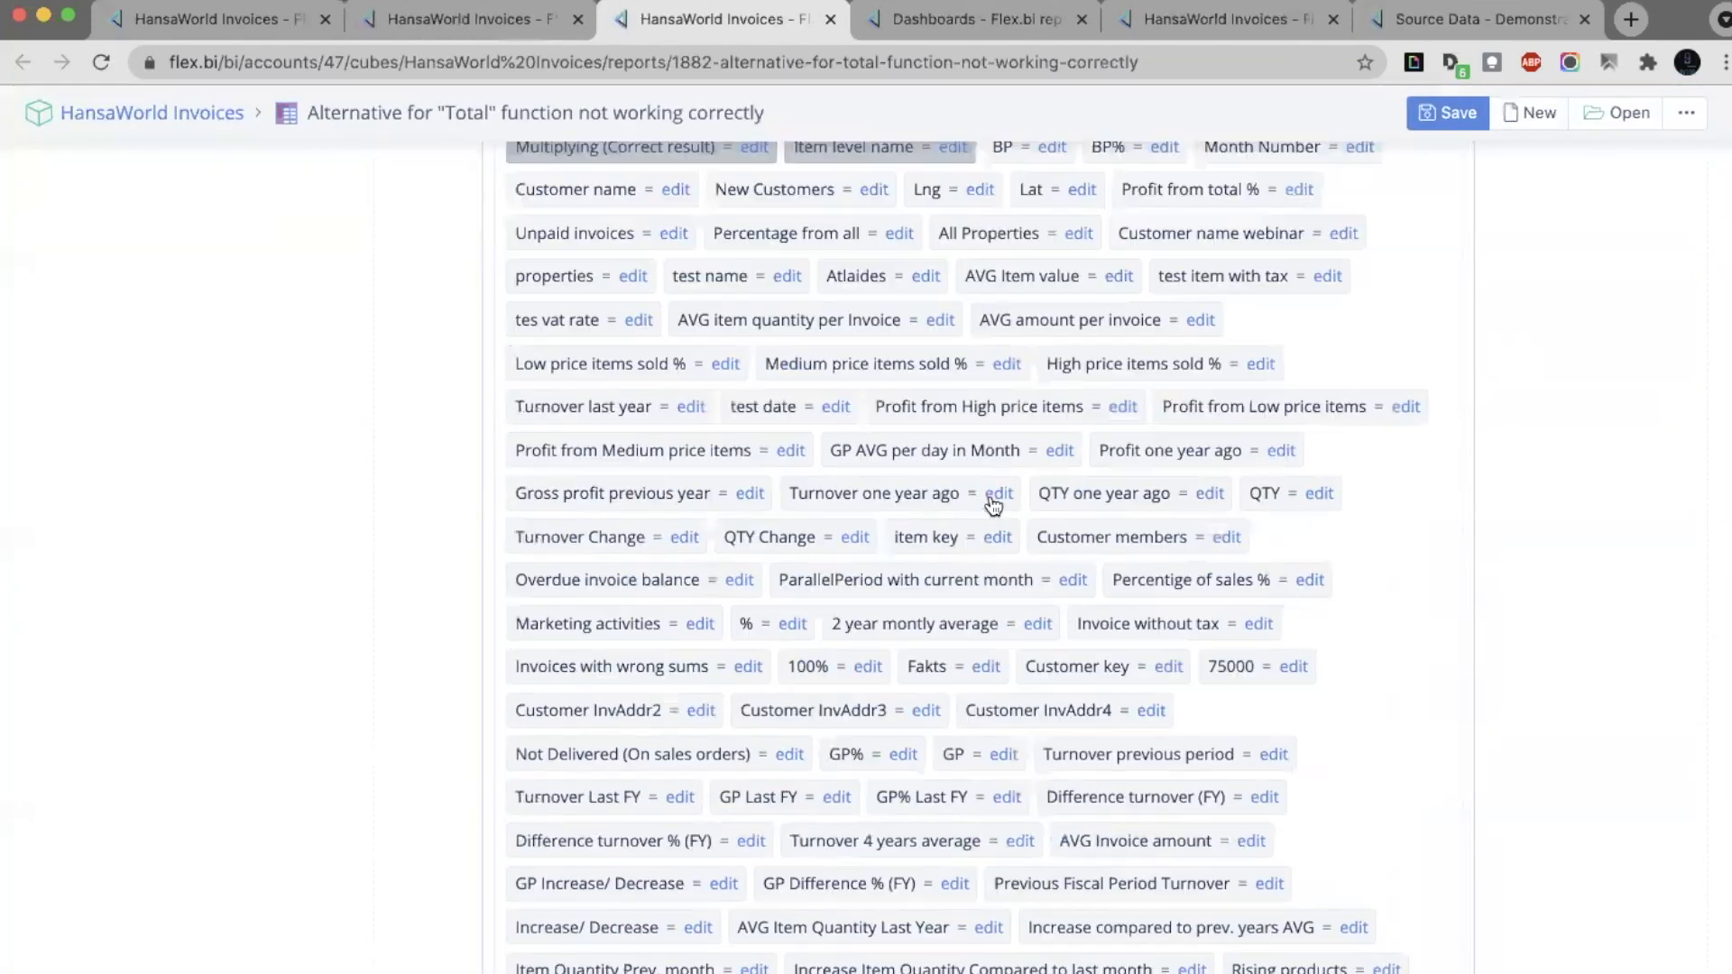
pyautogui.scroll(4, 998, 476)
pyautogui.click(1273, 383)
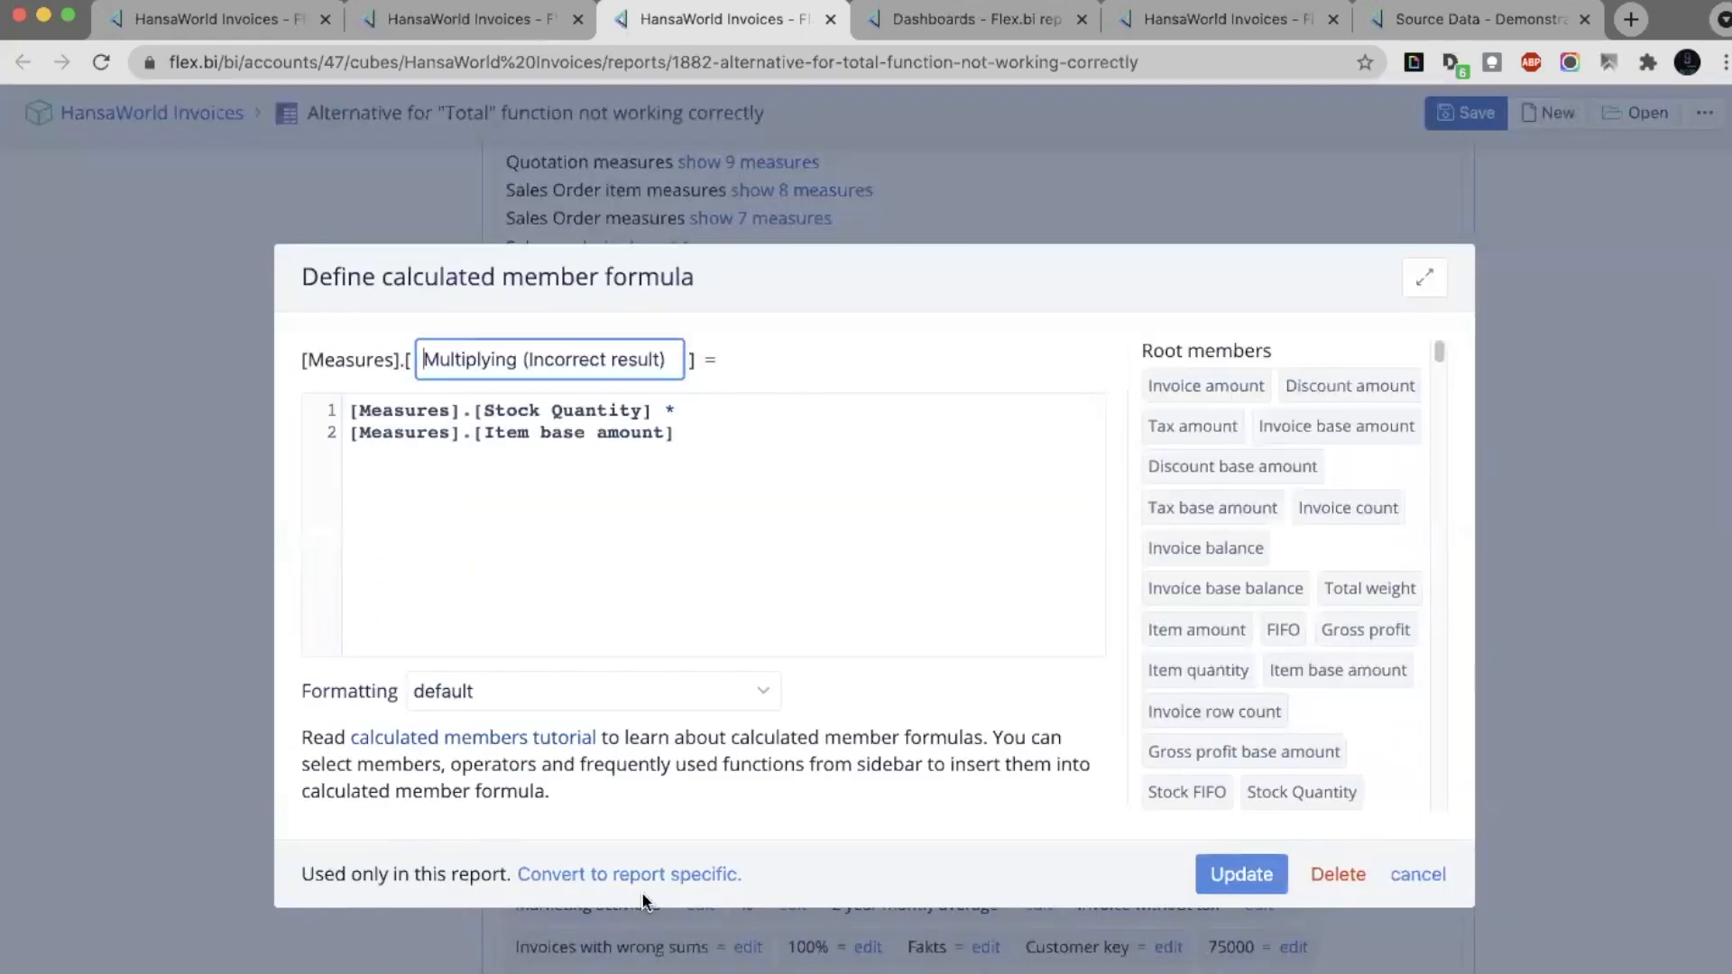
pyautogui.moveTo(754, 871); pyautogui.dragTo(518, 878)
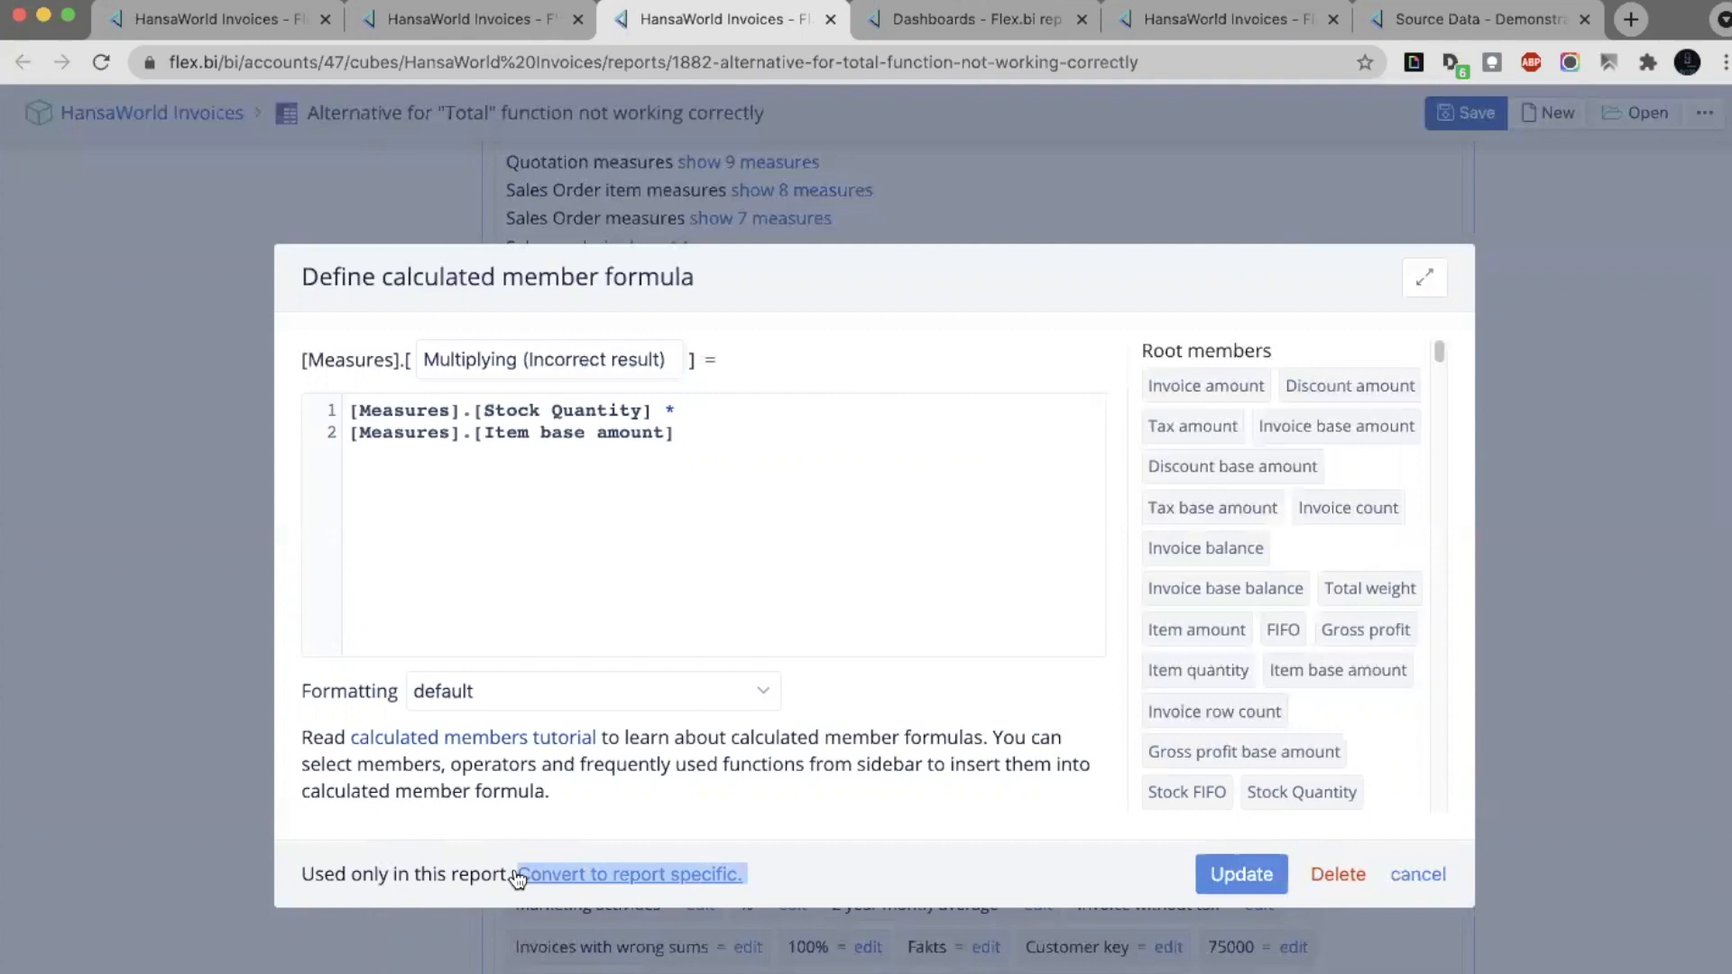
pyautogui.click(1404, 886)
# Collapse the predefined measures and browse the user-defined ones down to the grouped measures
pyautogui.scroll(-5, 777, 686)
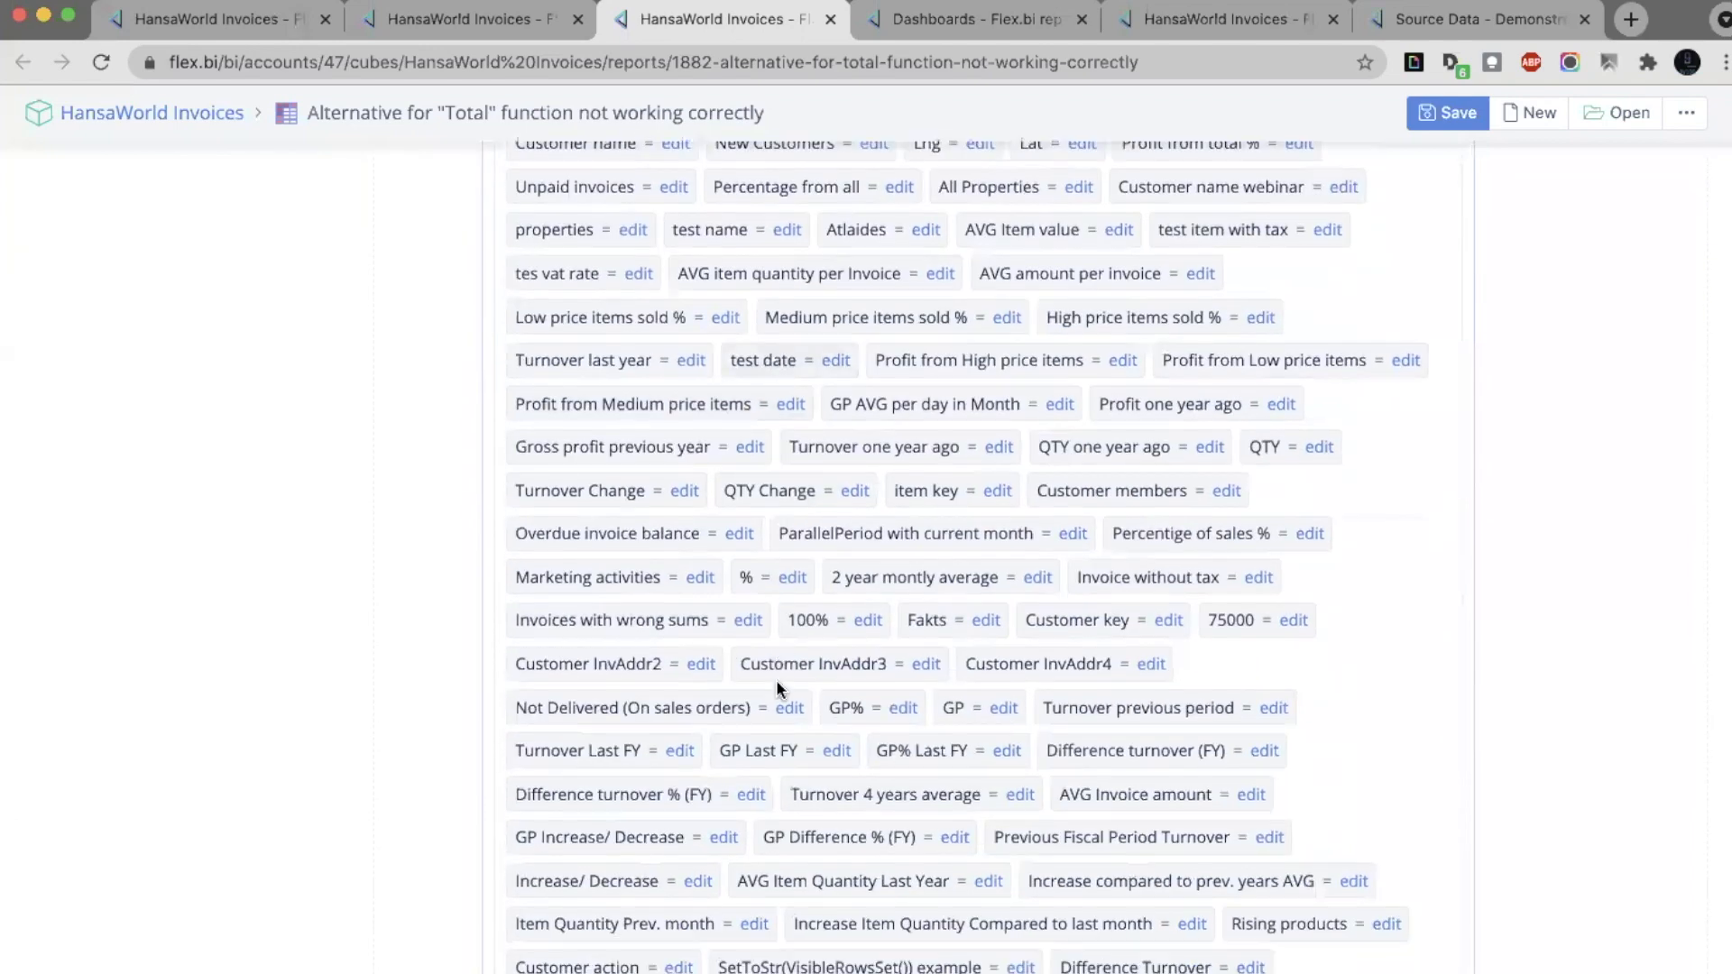
pyautogui.scroll(17, 775, 679)
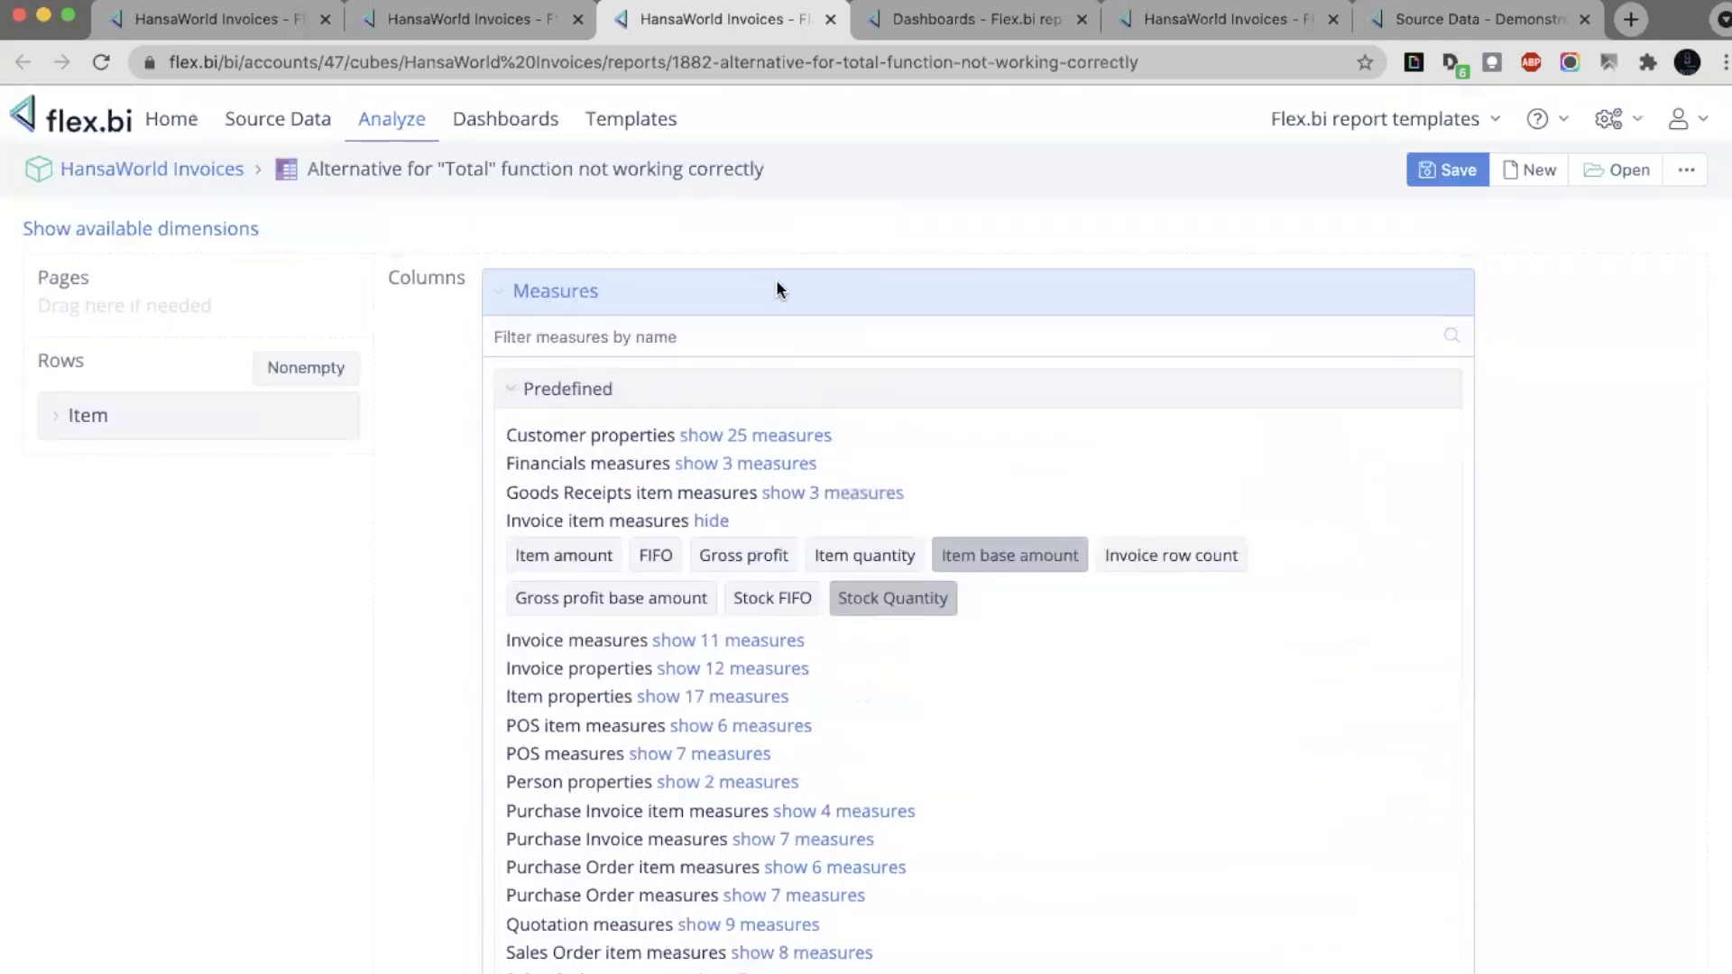
pyautogui.click(778, 388)
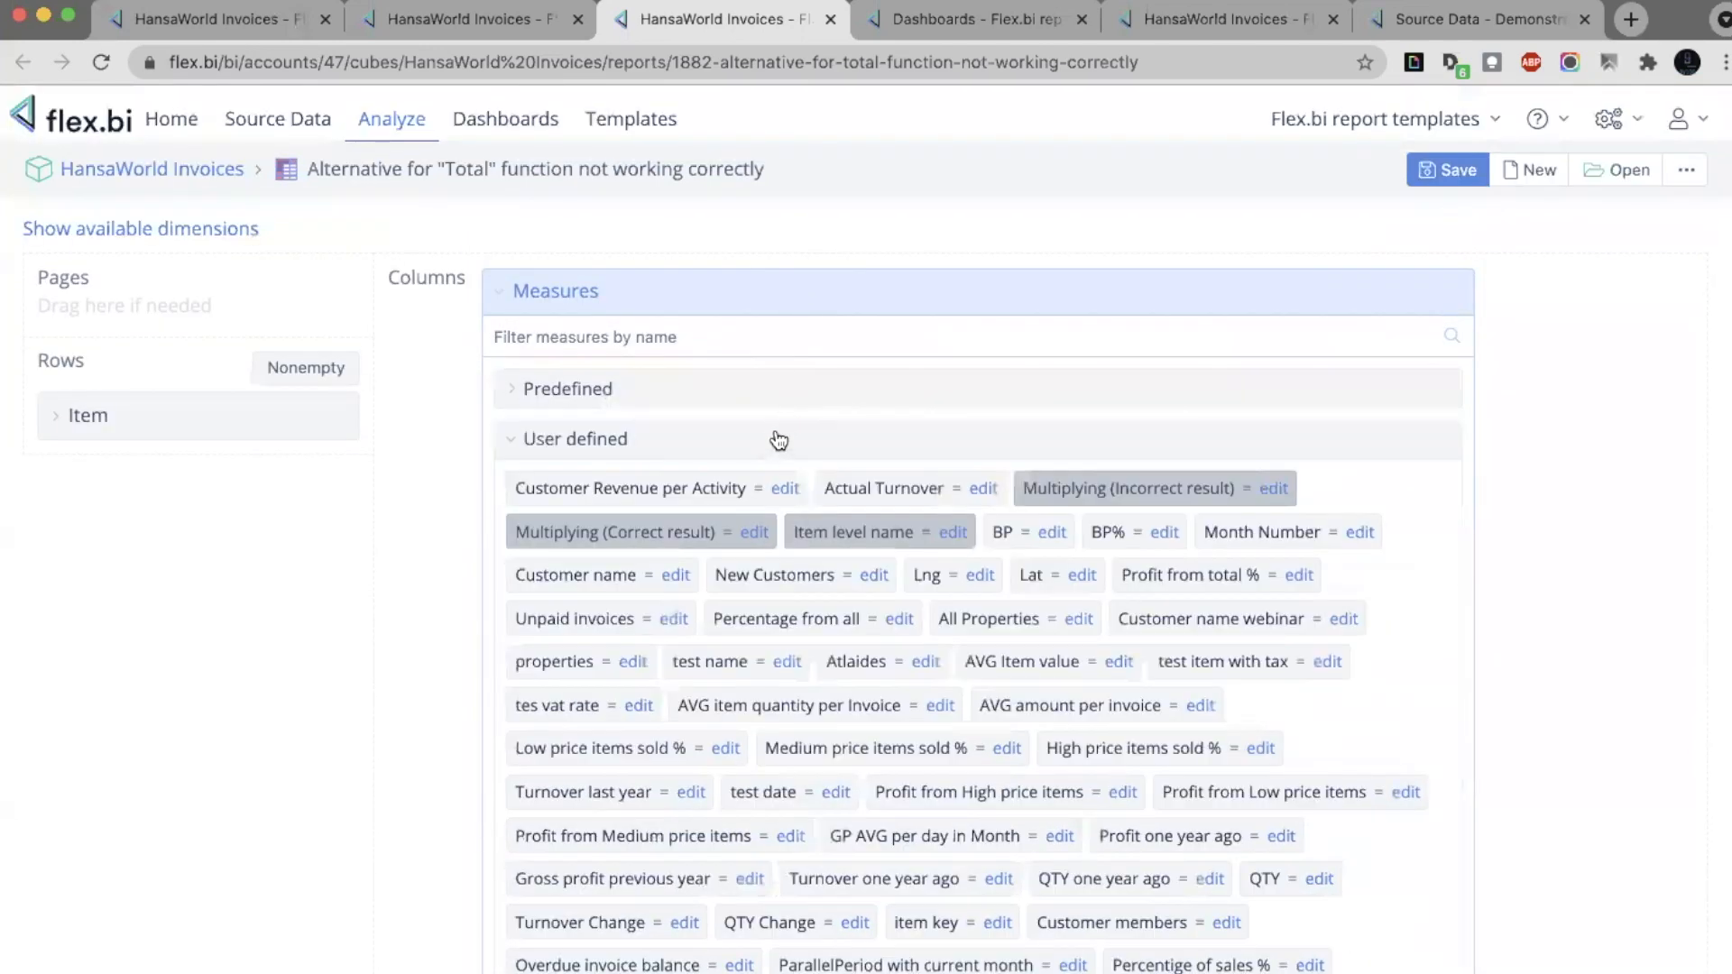
pyautogui.scroll(-10, 779, 442)
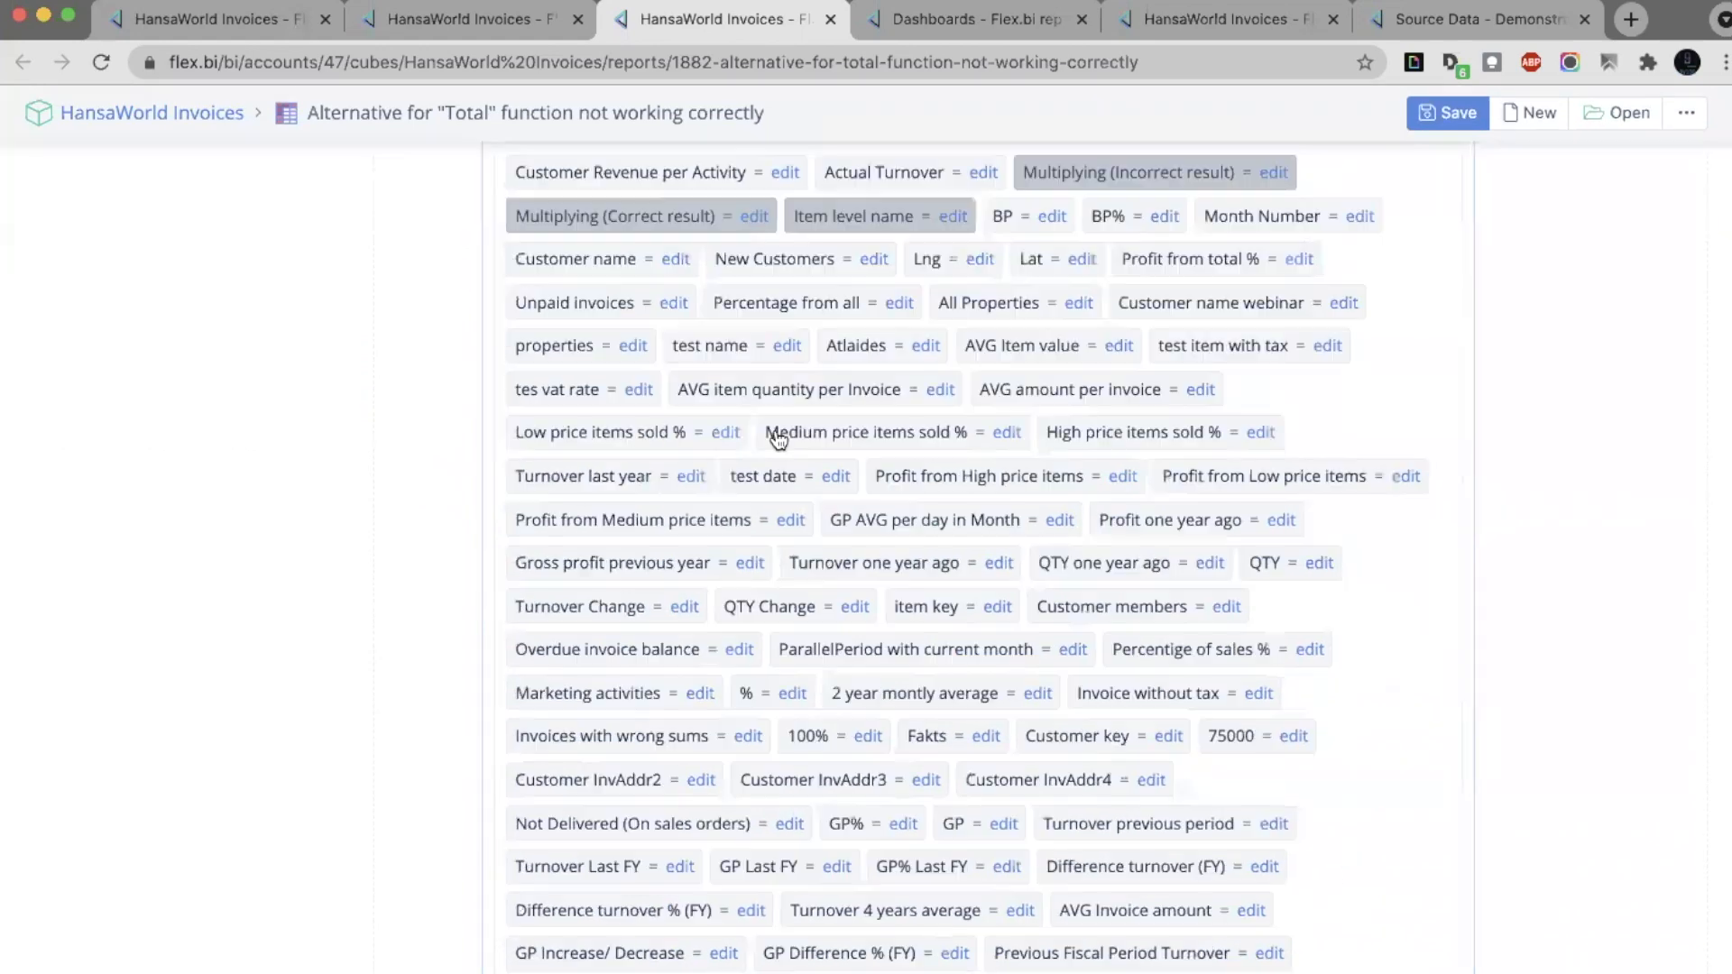
pyautogui.scroll(-2, 777, 442)
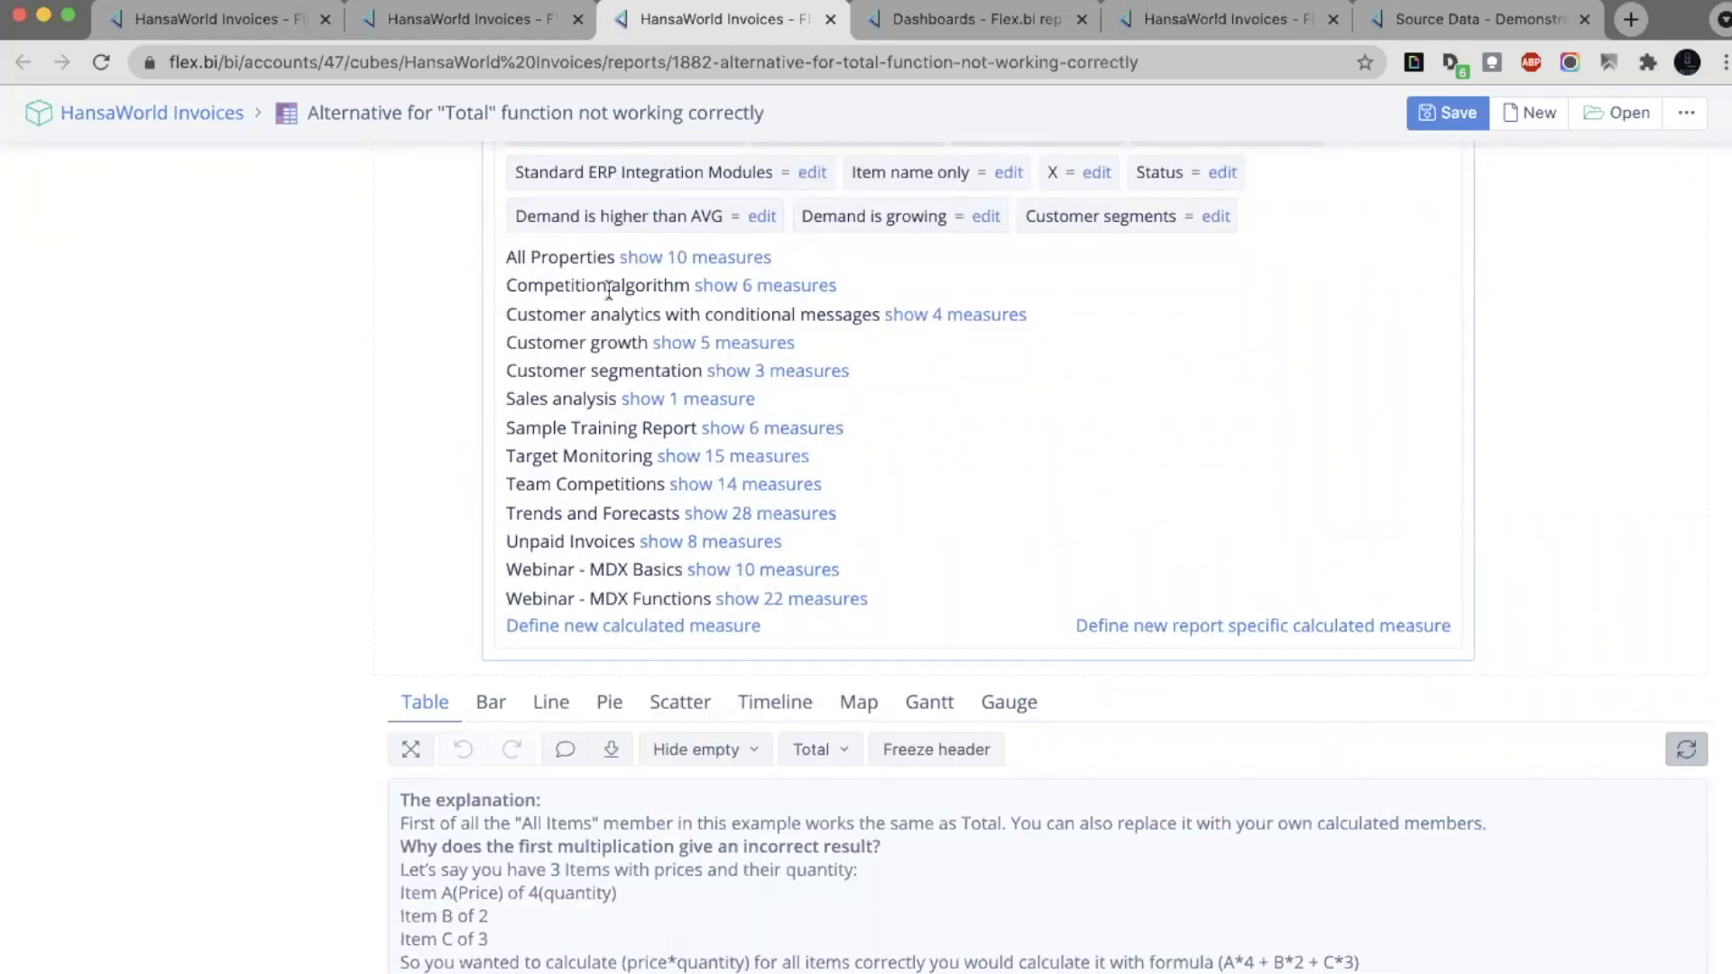
# Expand the Competition algorithm measure group and open the Rank item base amount formula
pyautogui.moveTo(599, 293); pyautogui.dragTo(829, 458)
pyautogui.click(839, 446)
pyautogui.click(762, 286)
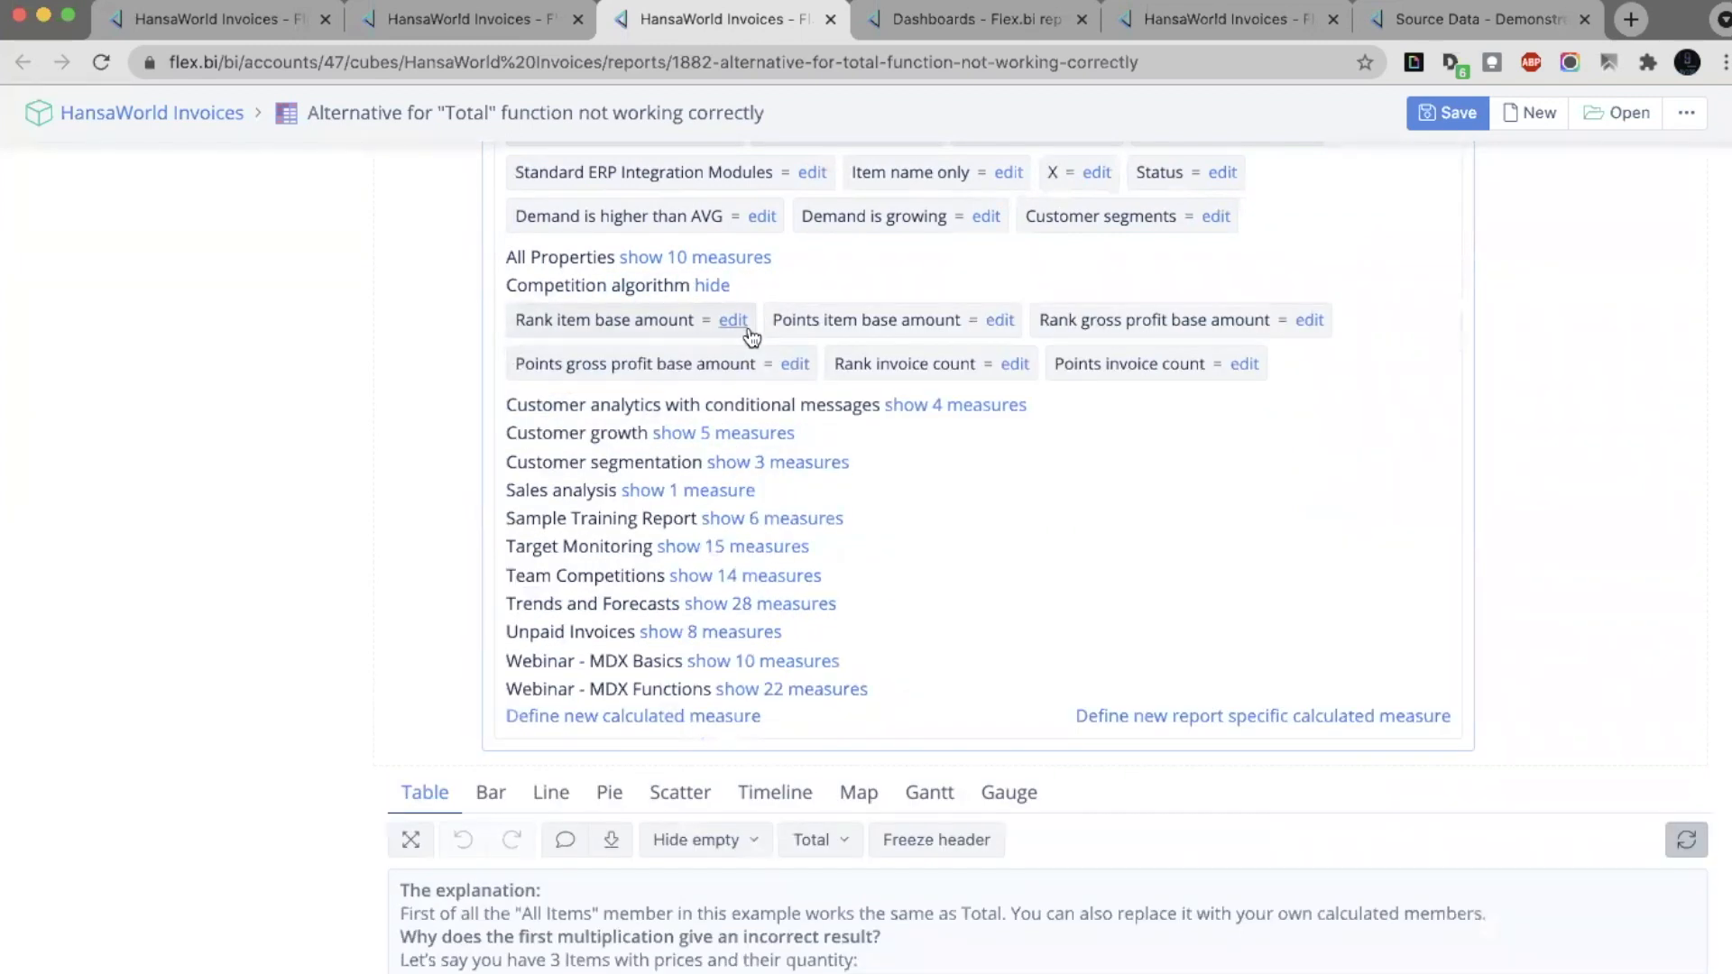
pyautogui.click(733, 322)
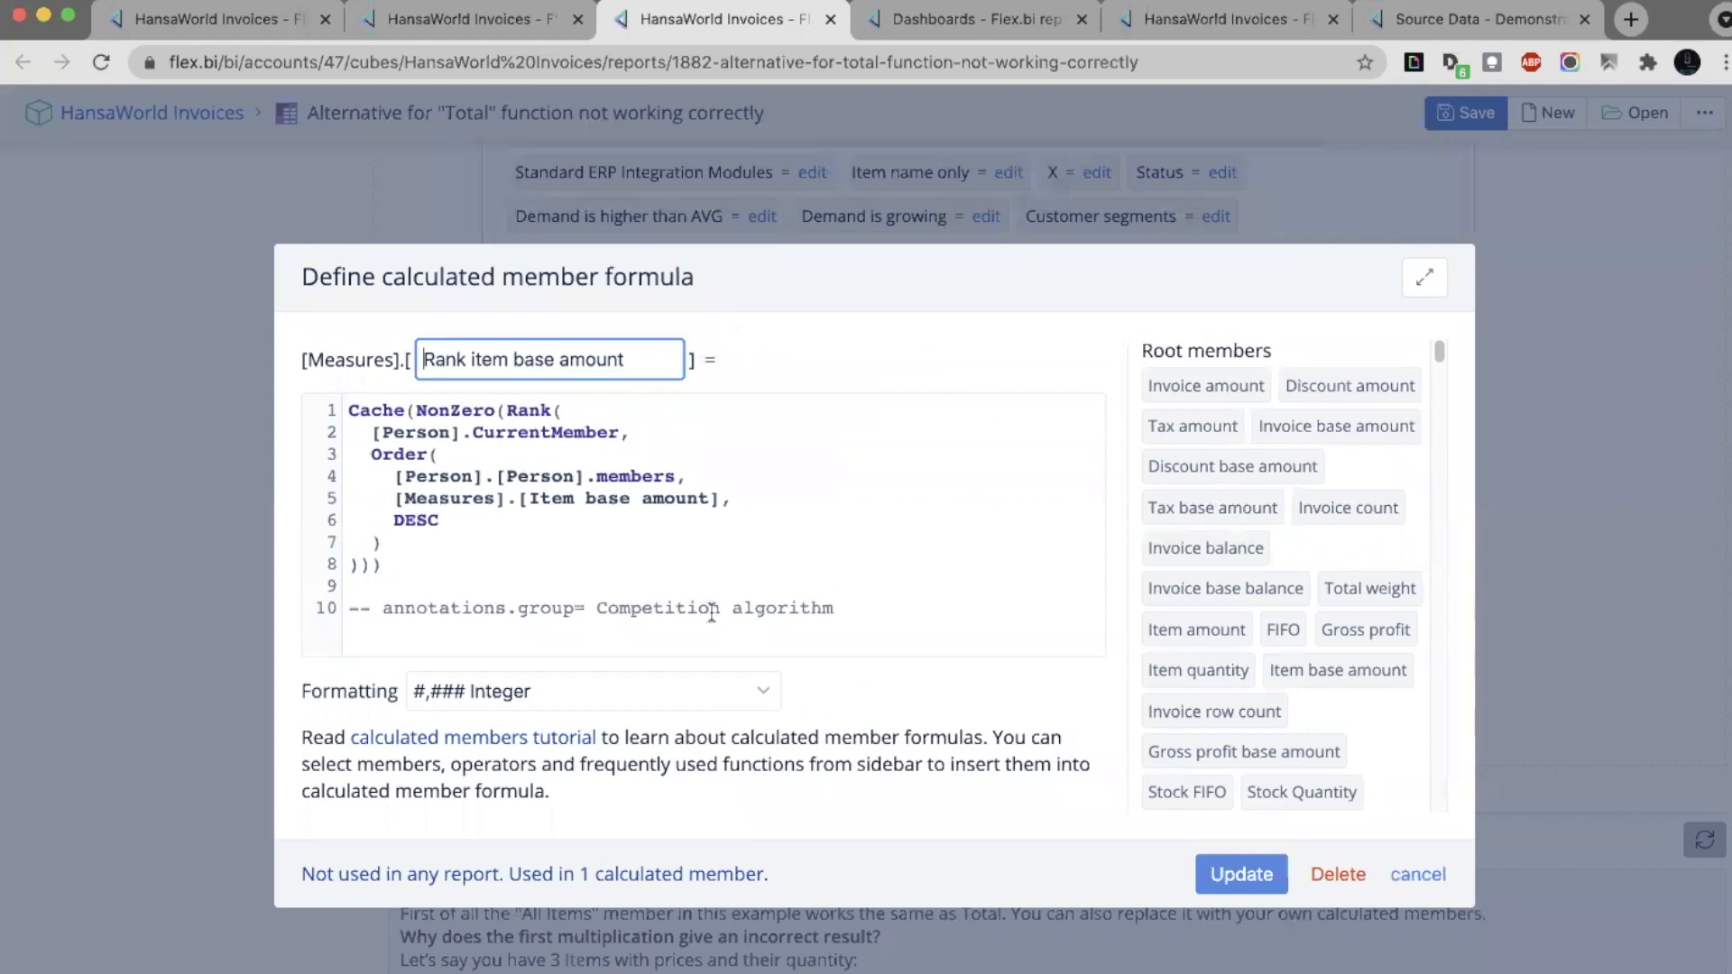
# Examine the annotations.group line for Competition algorithm, close the Rank item base amount formula unchanged, and review the grouped user-defined measures
pyautogui.moveTo(585, 605); pyautogui.dragTo(313, 599)
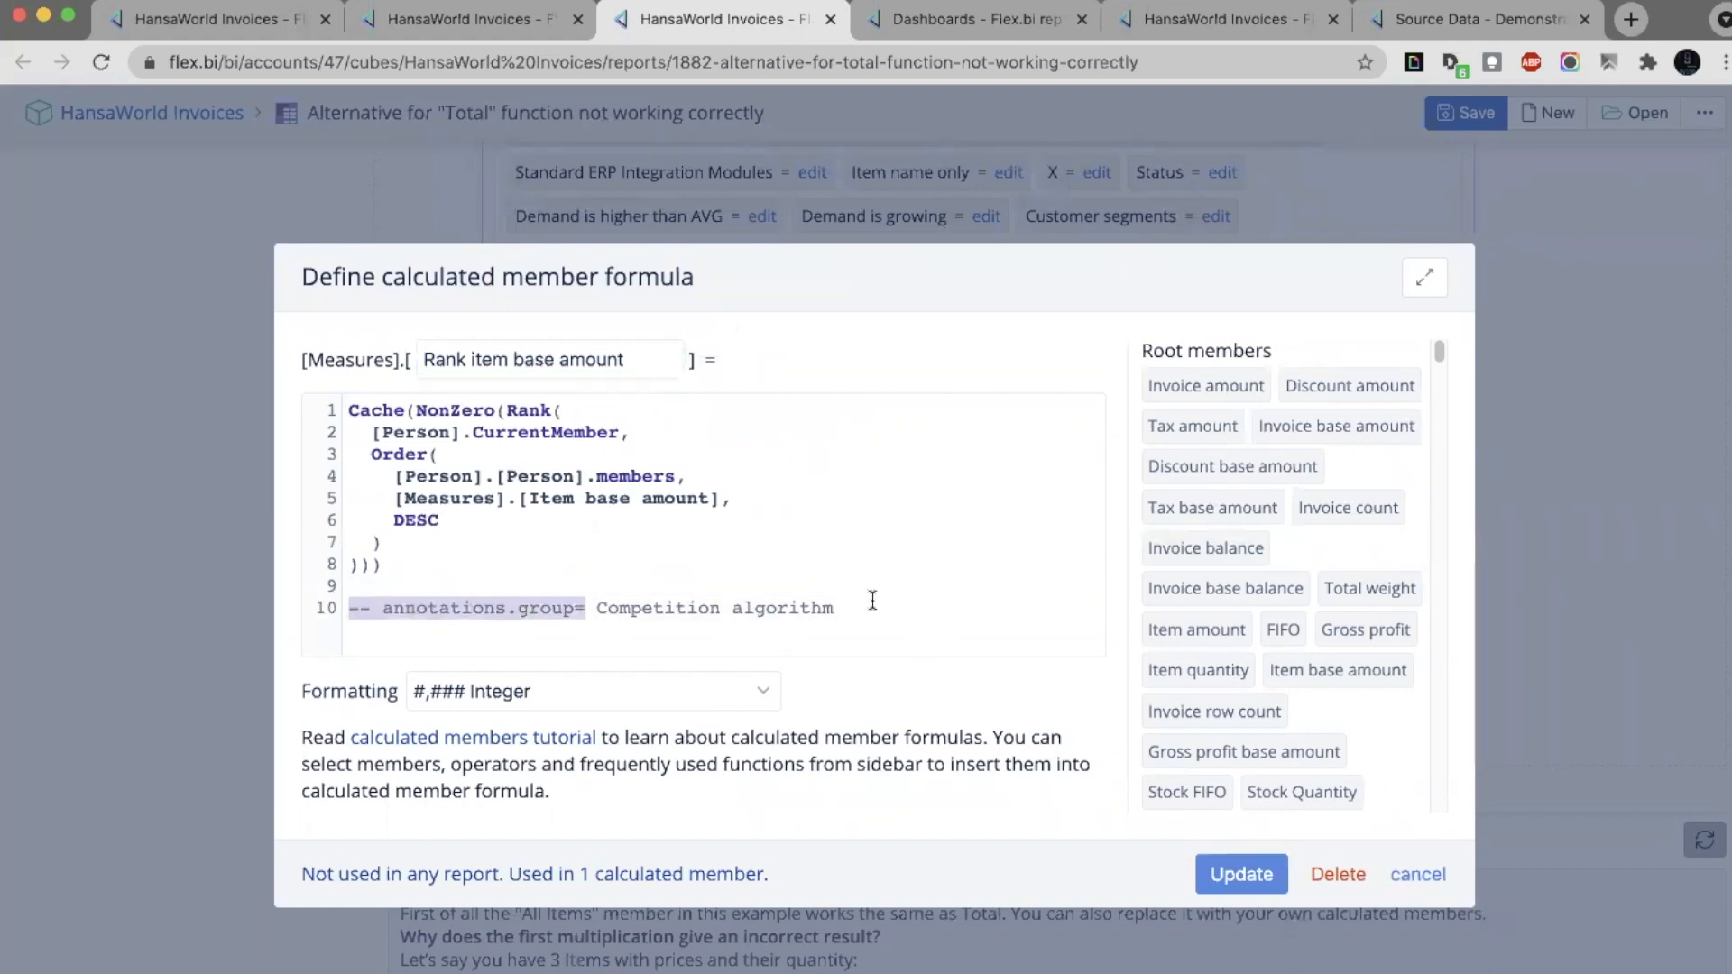
pyautogui.moveTo(873, 607); pyautogui.dragTo(596, 608)
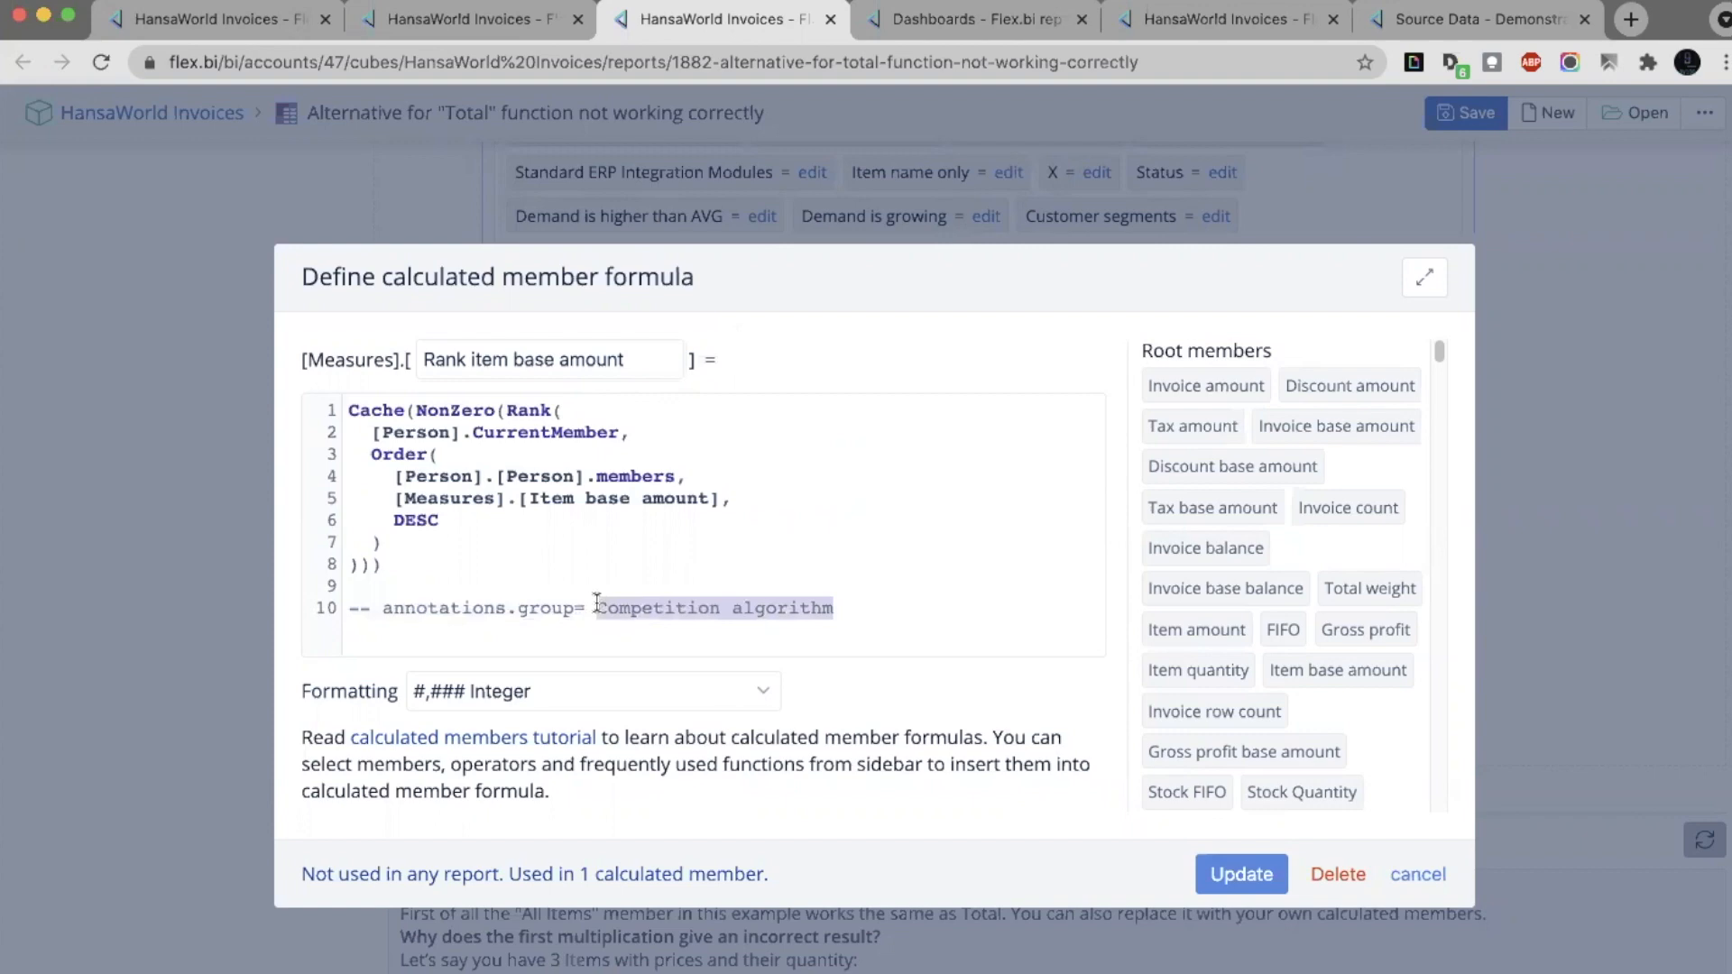
pyautogui.click(1418, 875)
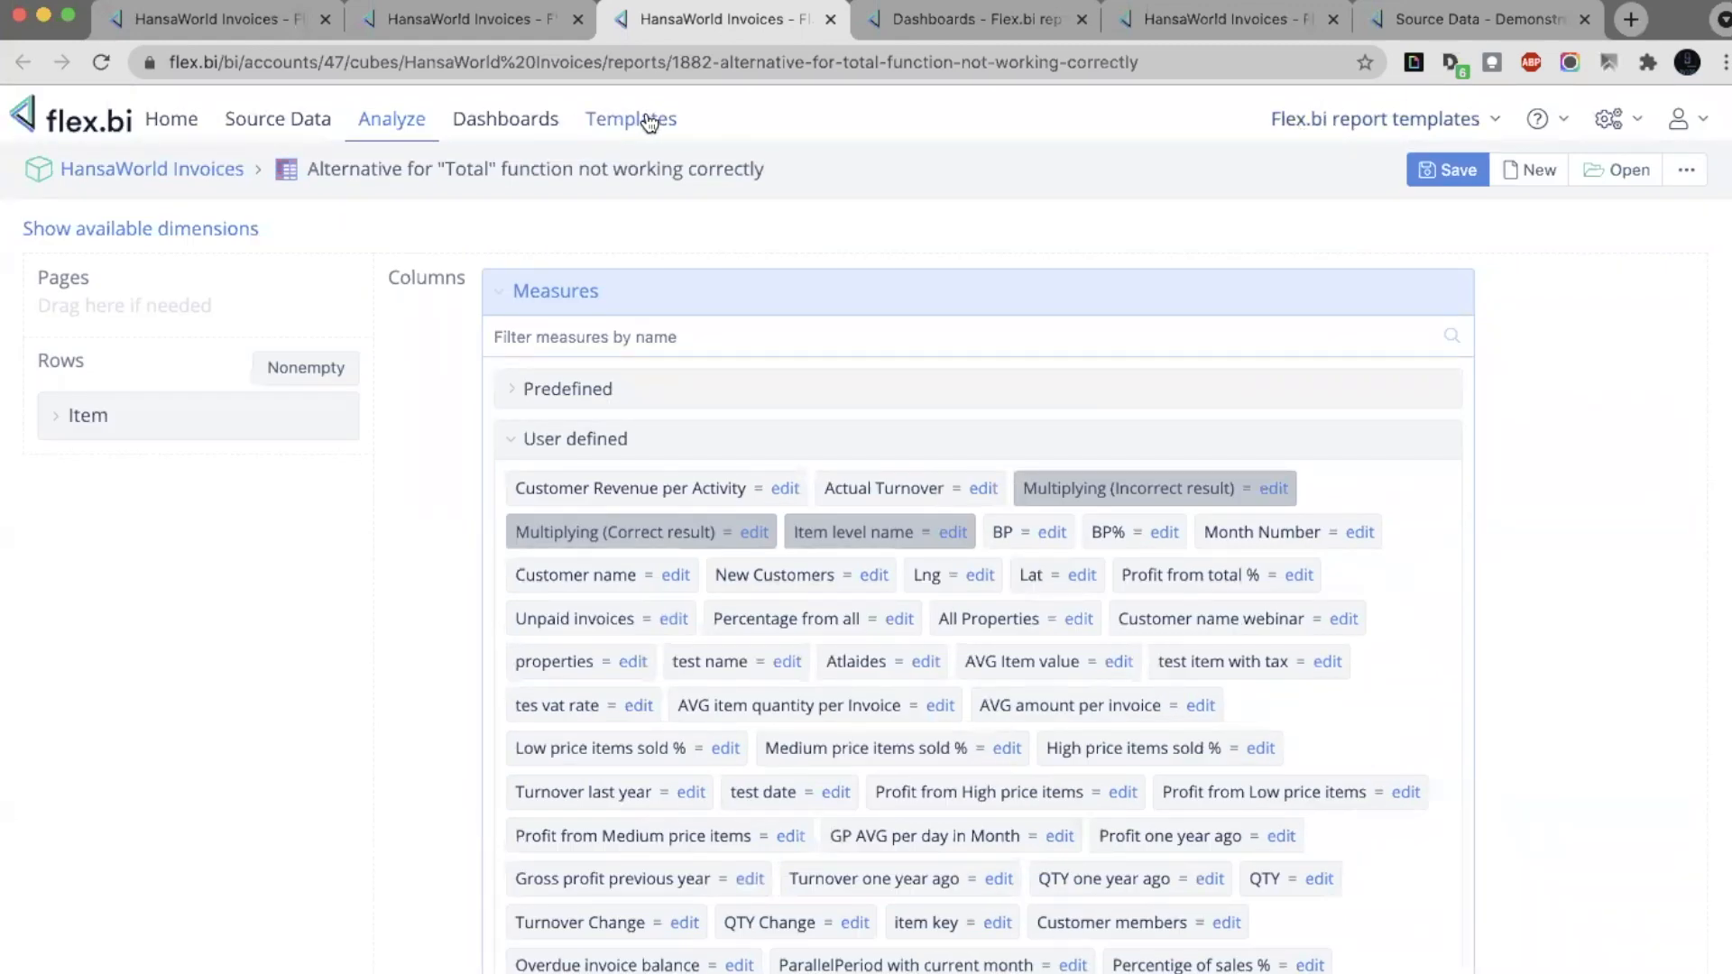
pyautogui.scroll(-10, 788, 507)
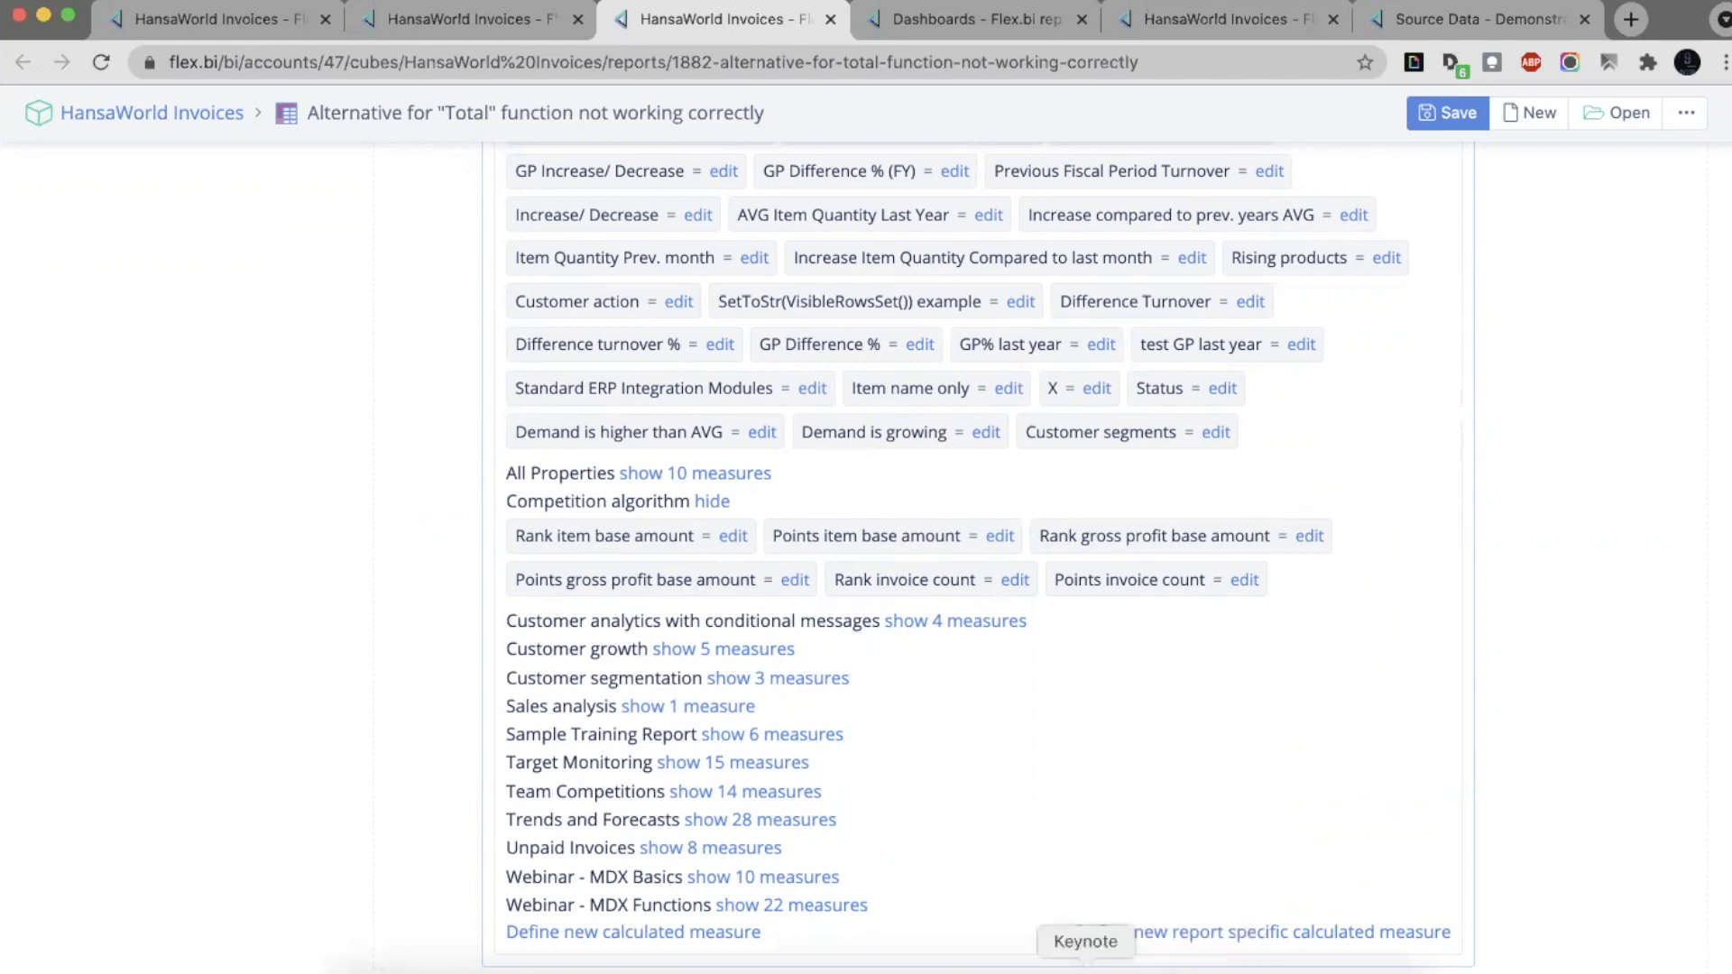
# Switch to the Keynote presentation and advance past the slide on report specific calculated measures and member usage
pyautogui.click(1086, 971)
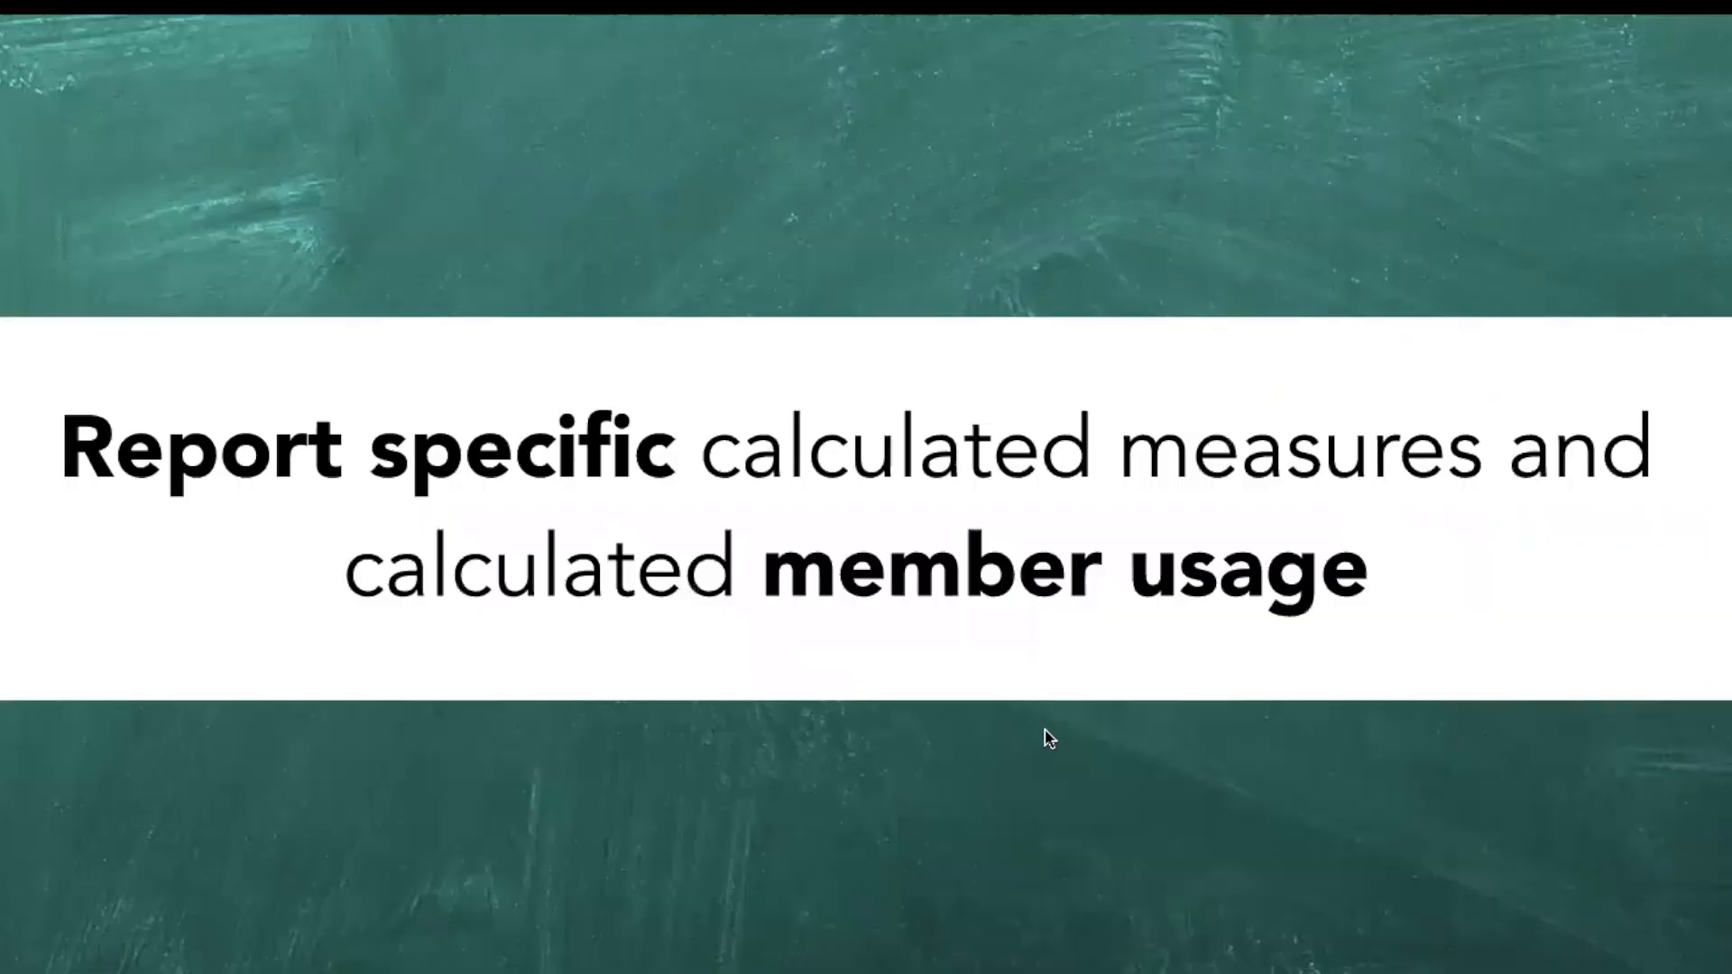
pyautogui.click(1045, 731)
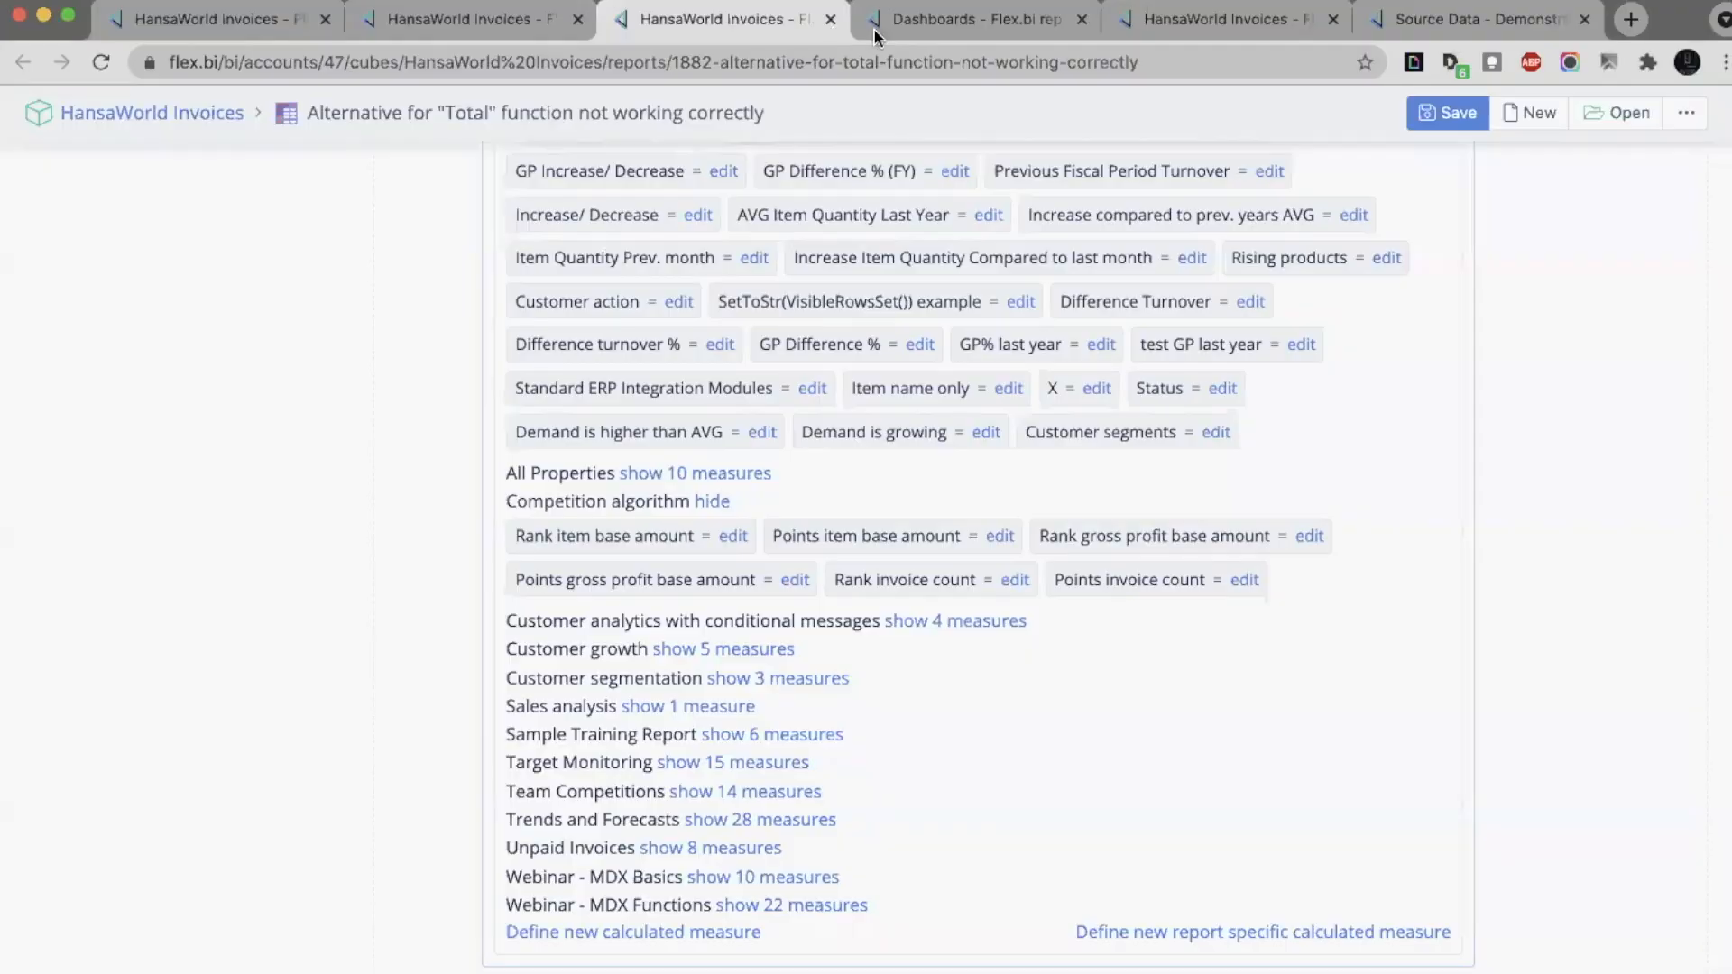
# Close the Alternative for "Total" report tab, the calculated member dependencies dialog, and the tab holding the Multiplying (Incorrect result) formula
pyautogui.click(830, 19)
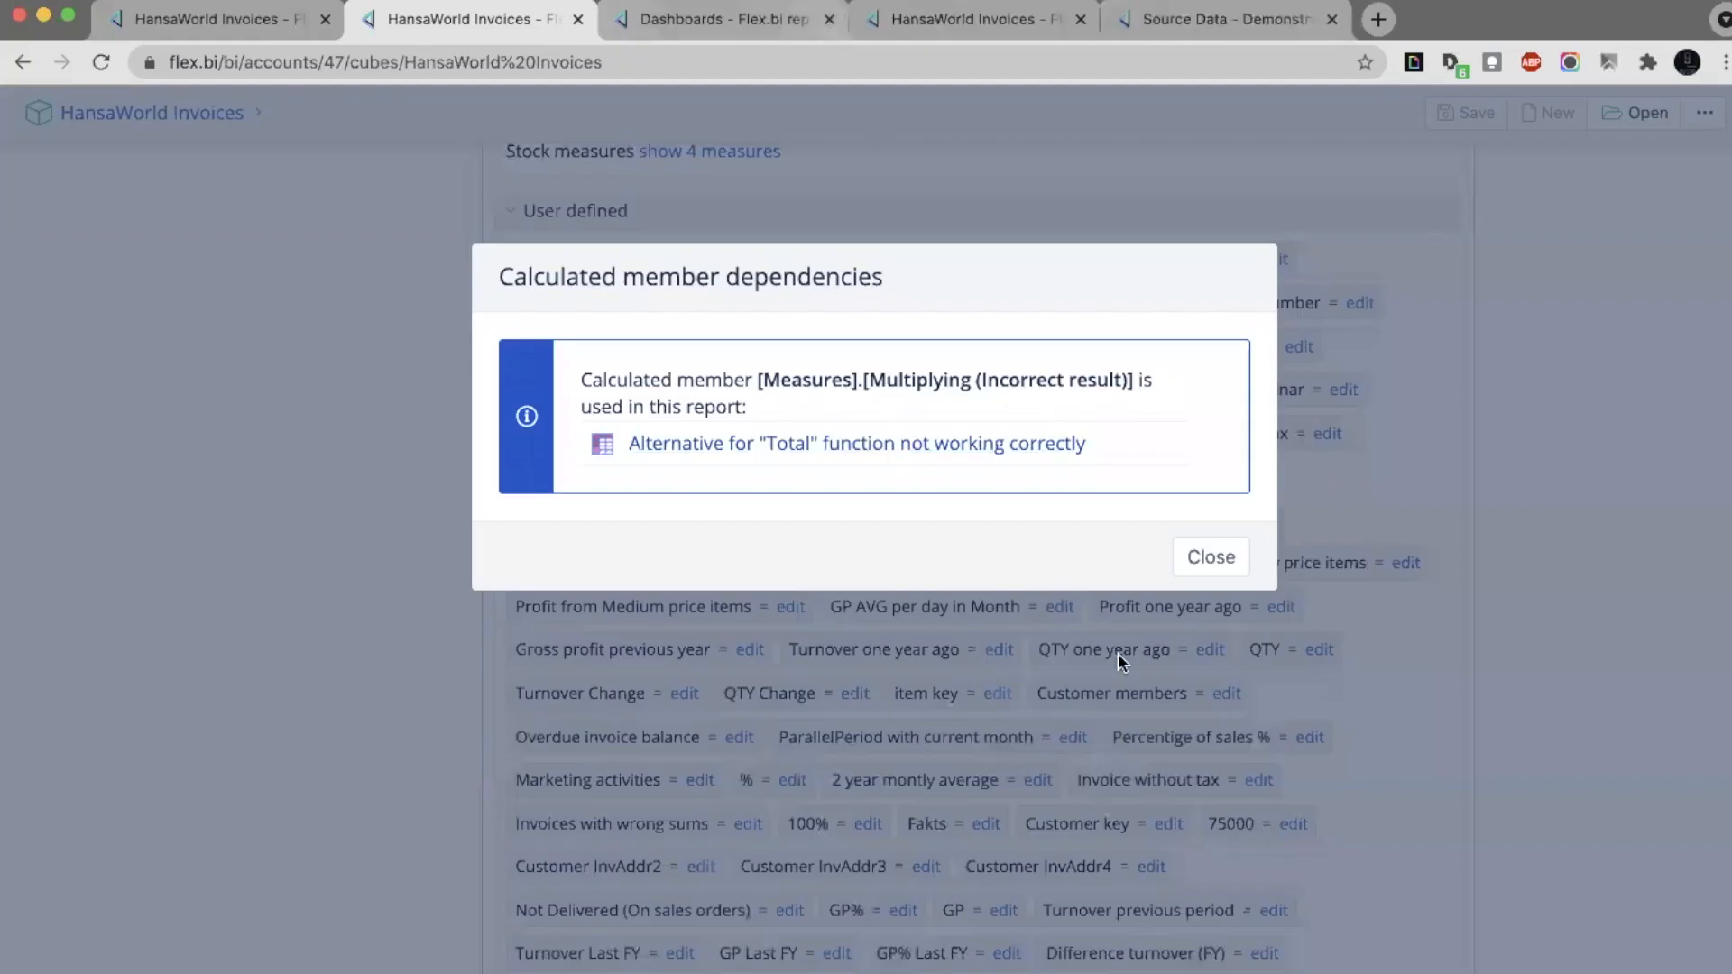
pyautogui.click(1207, 565)
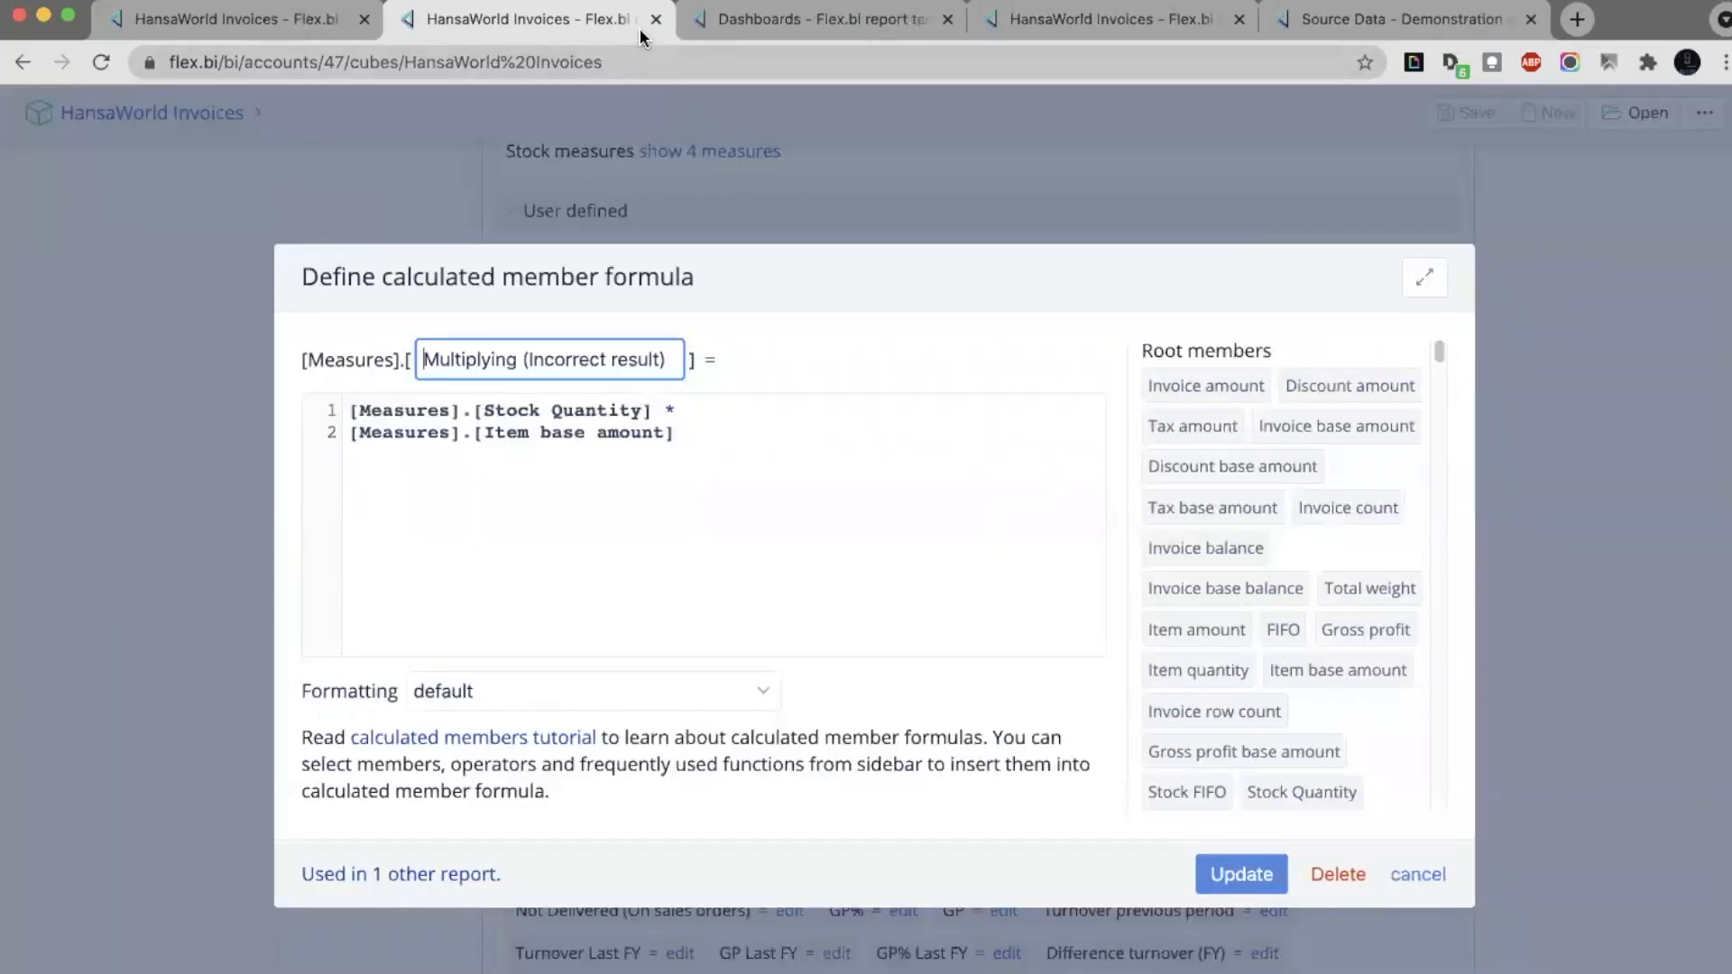
pyautogui.click(656, 19)
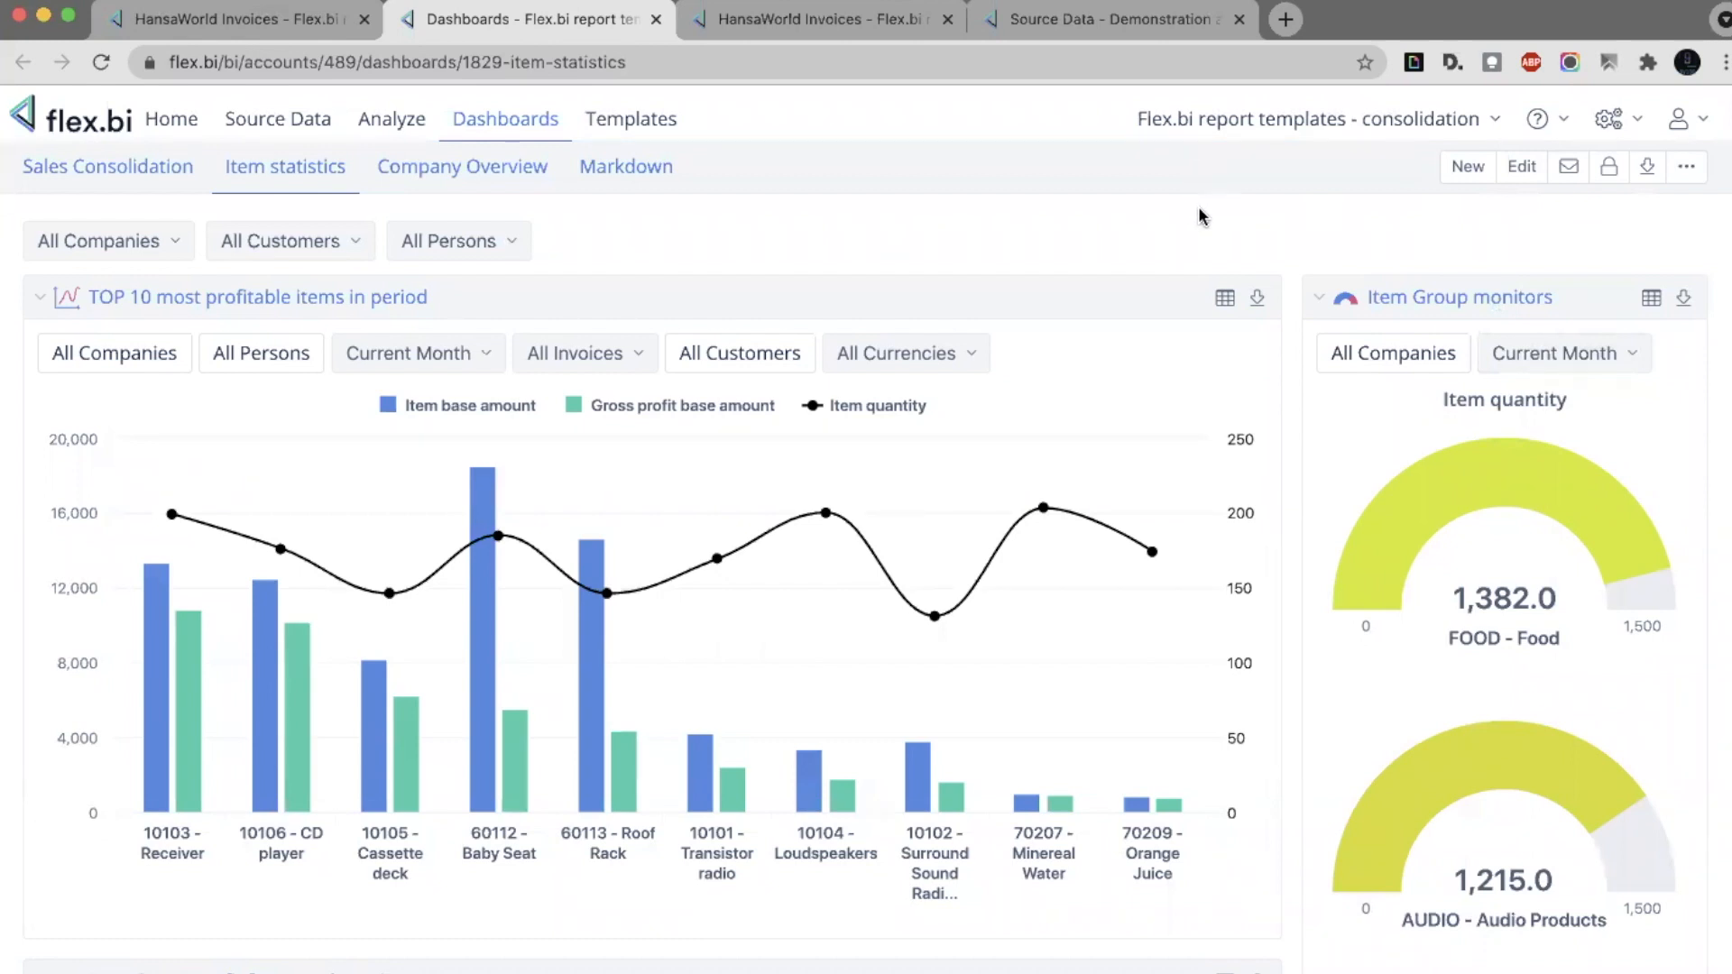
# Filter the Item statistics dashboard by 1 - First company and by 2 - Second company to compare their figures
pyautogui.scroll(-2, 1154, 222)
pyautogui.scroll(1, 1154, 226)
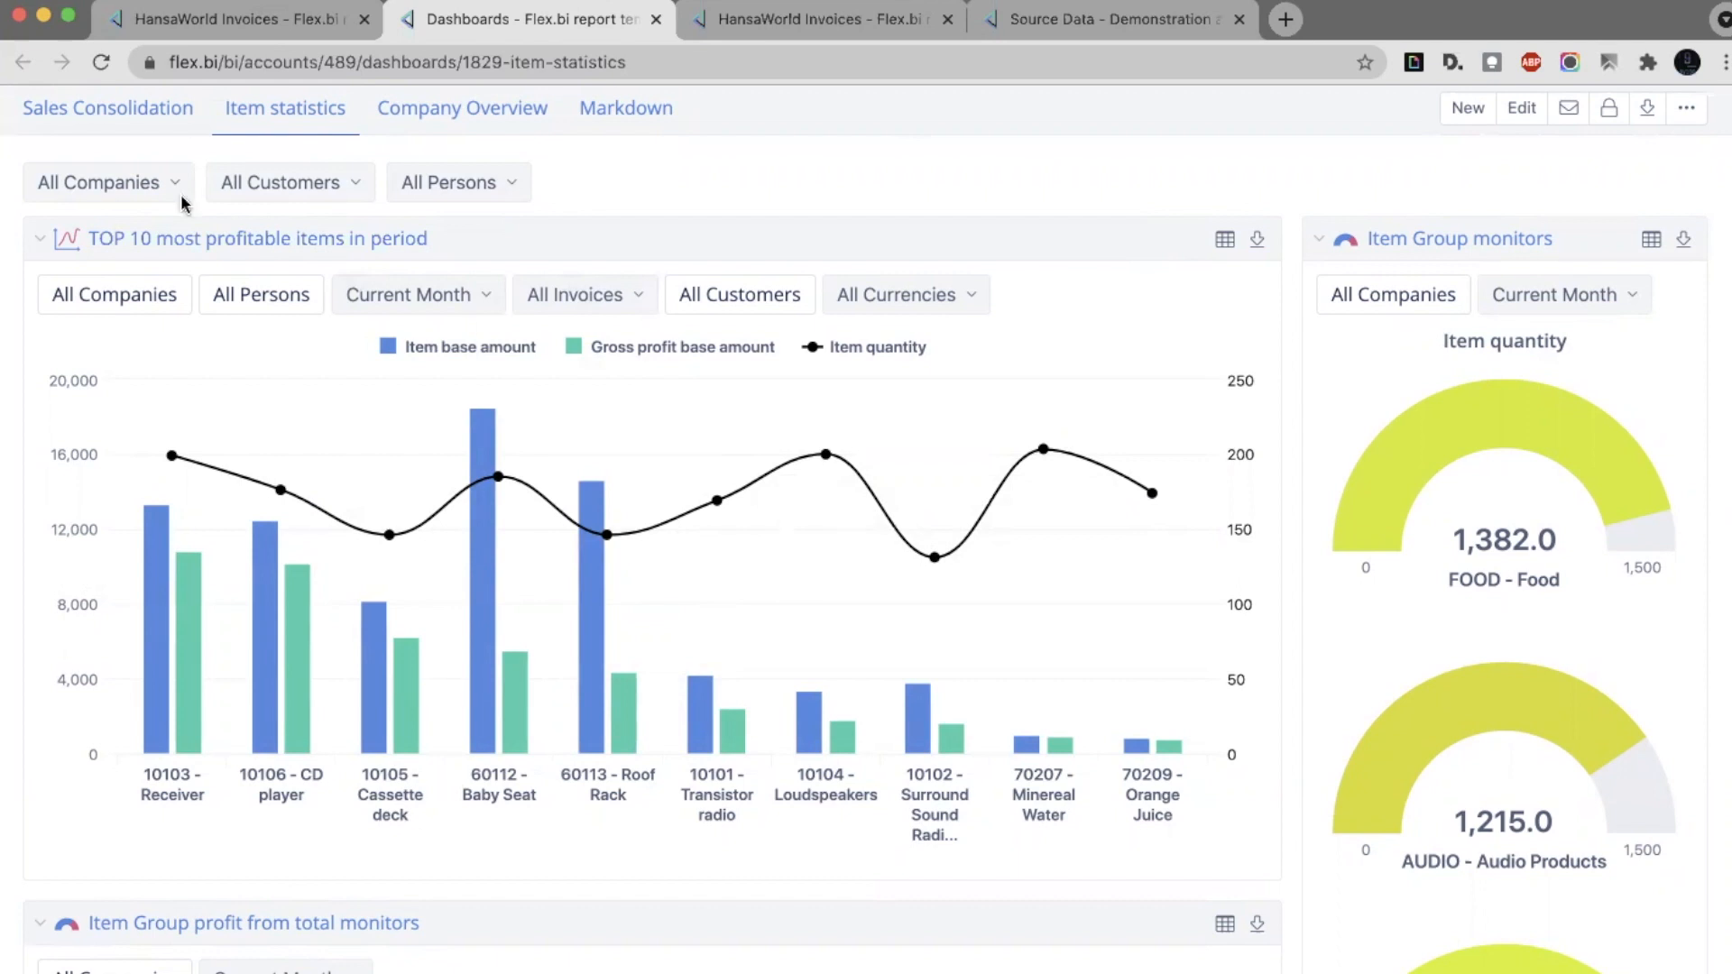
pyautogui.click(95, 183)
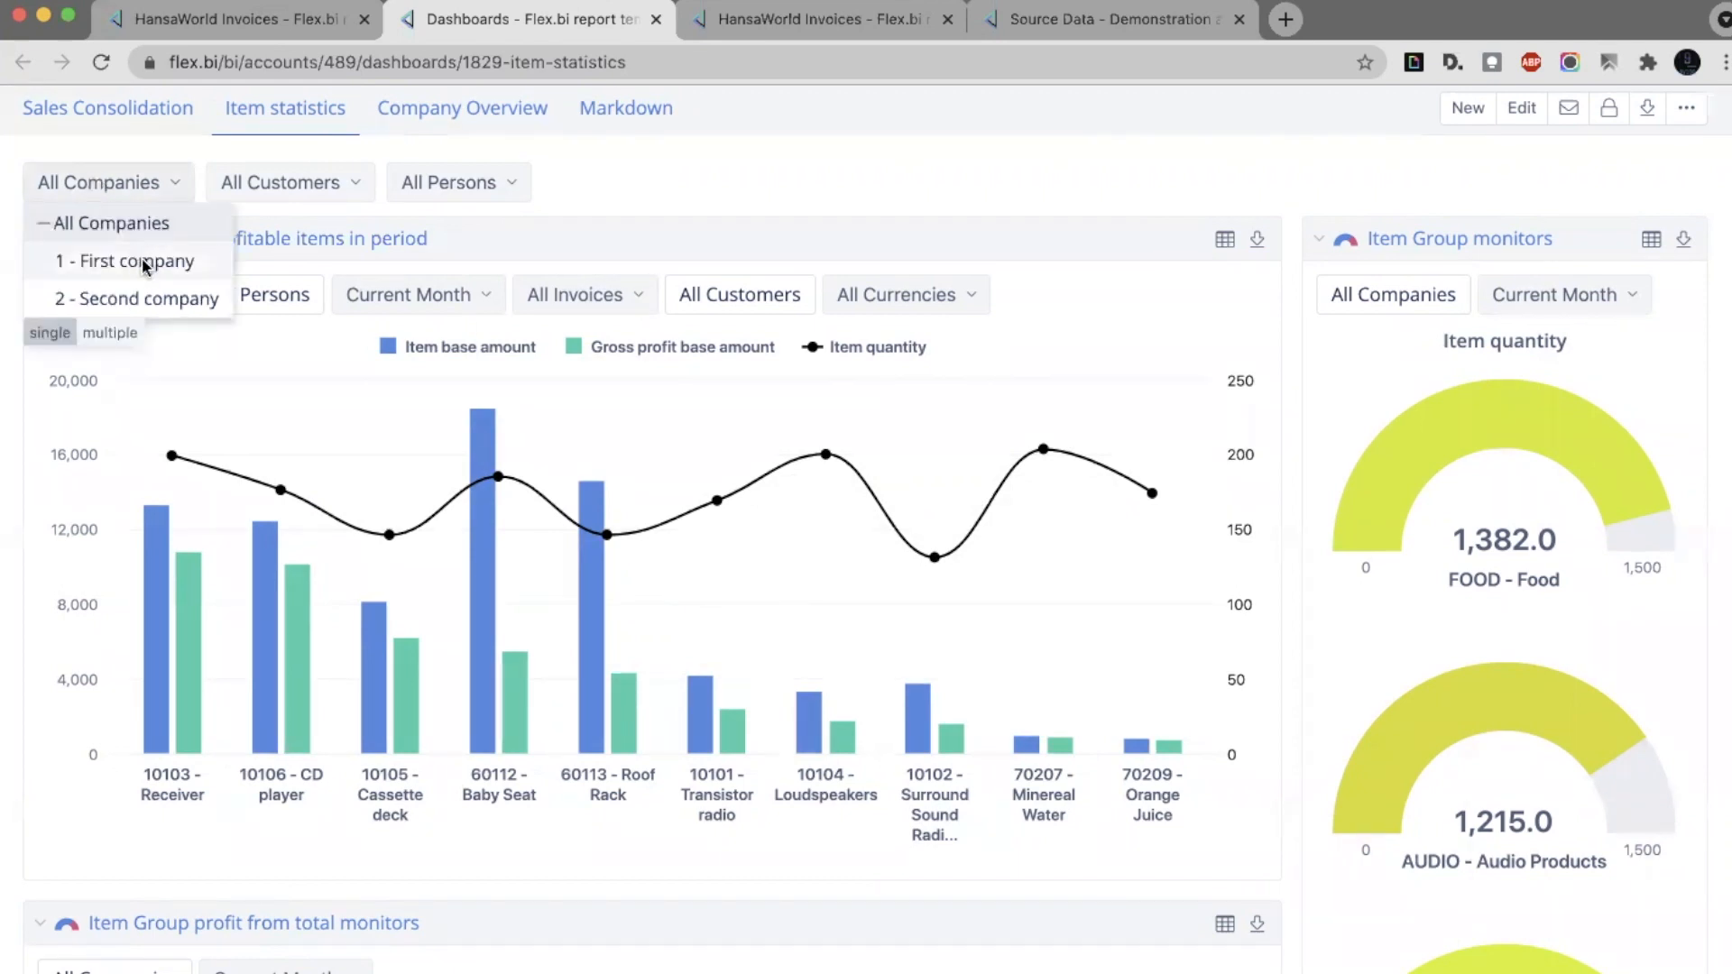
pyautogui.click(140, 263)
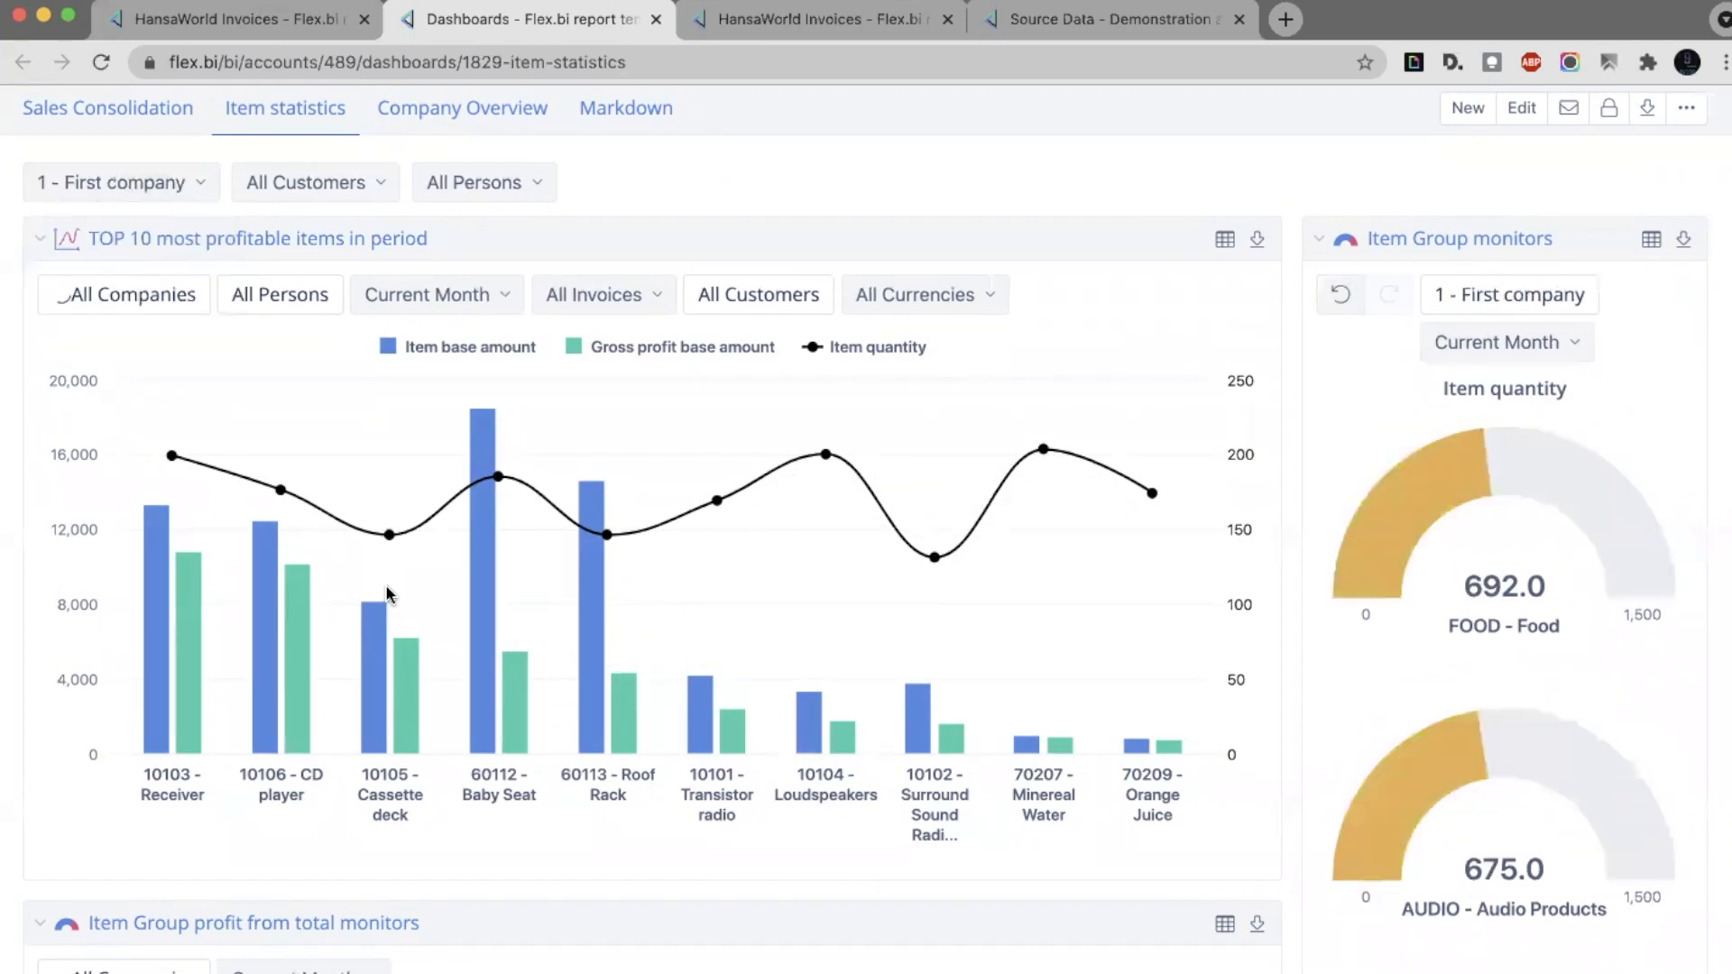
pyautogui.click(176, 191)
pyautogui.click(174, 300)
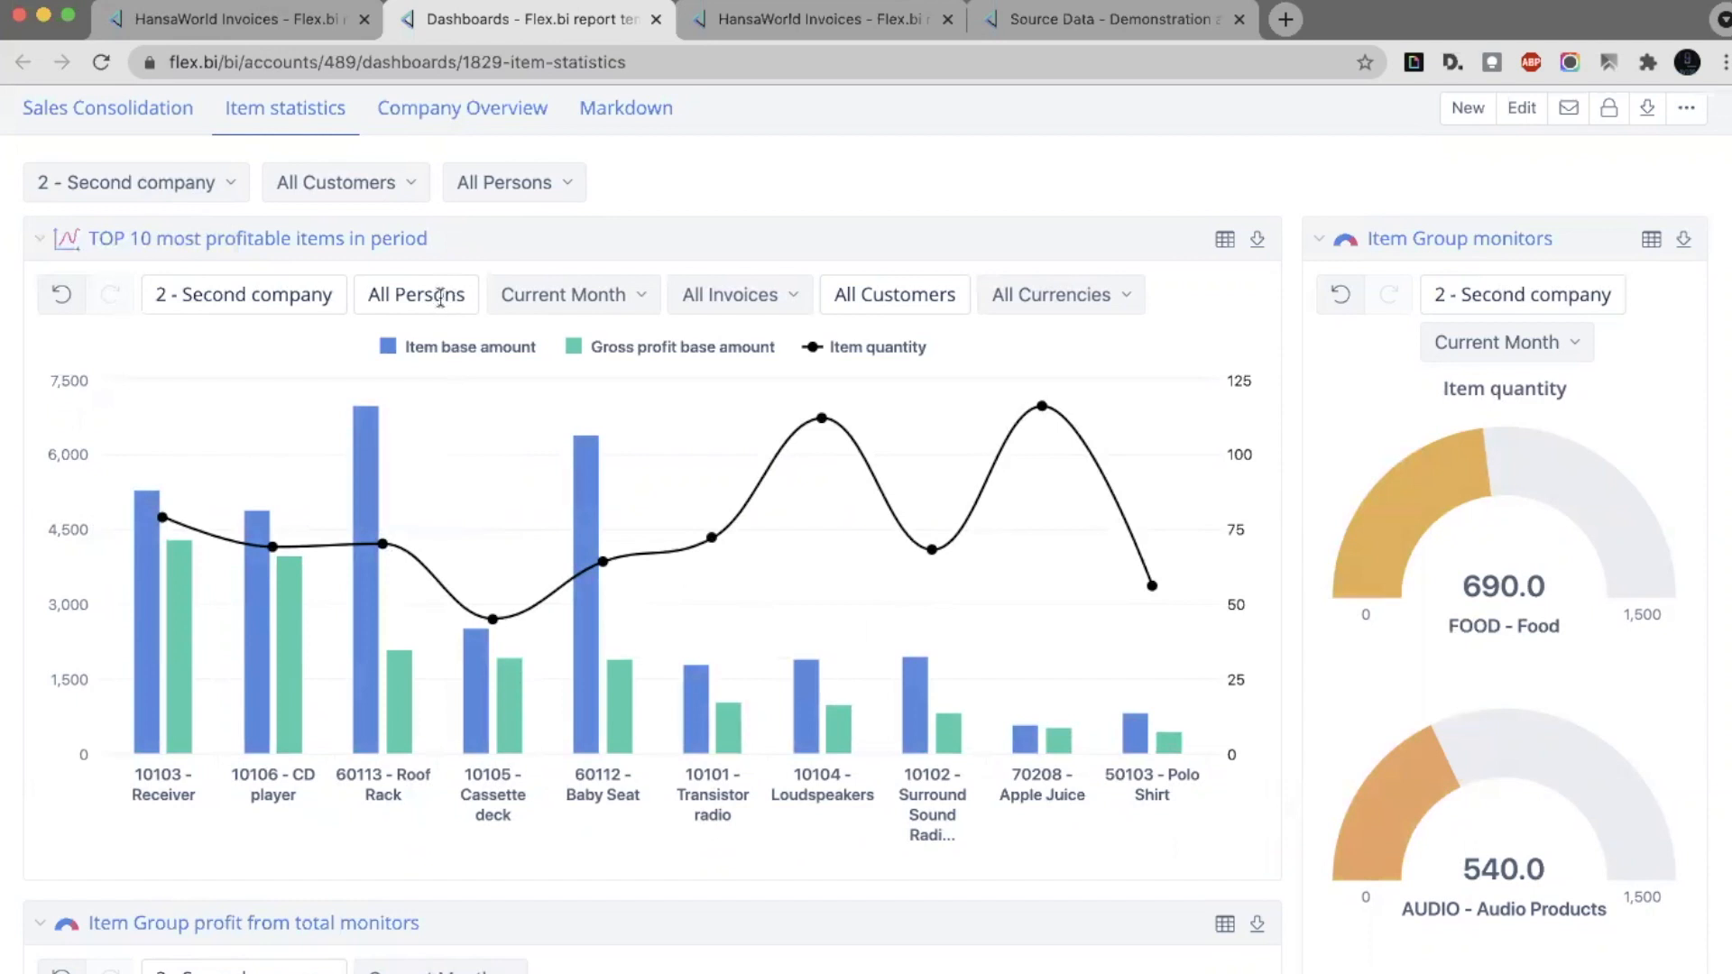
pyautogui.scroll(1, 436, 290)
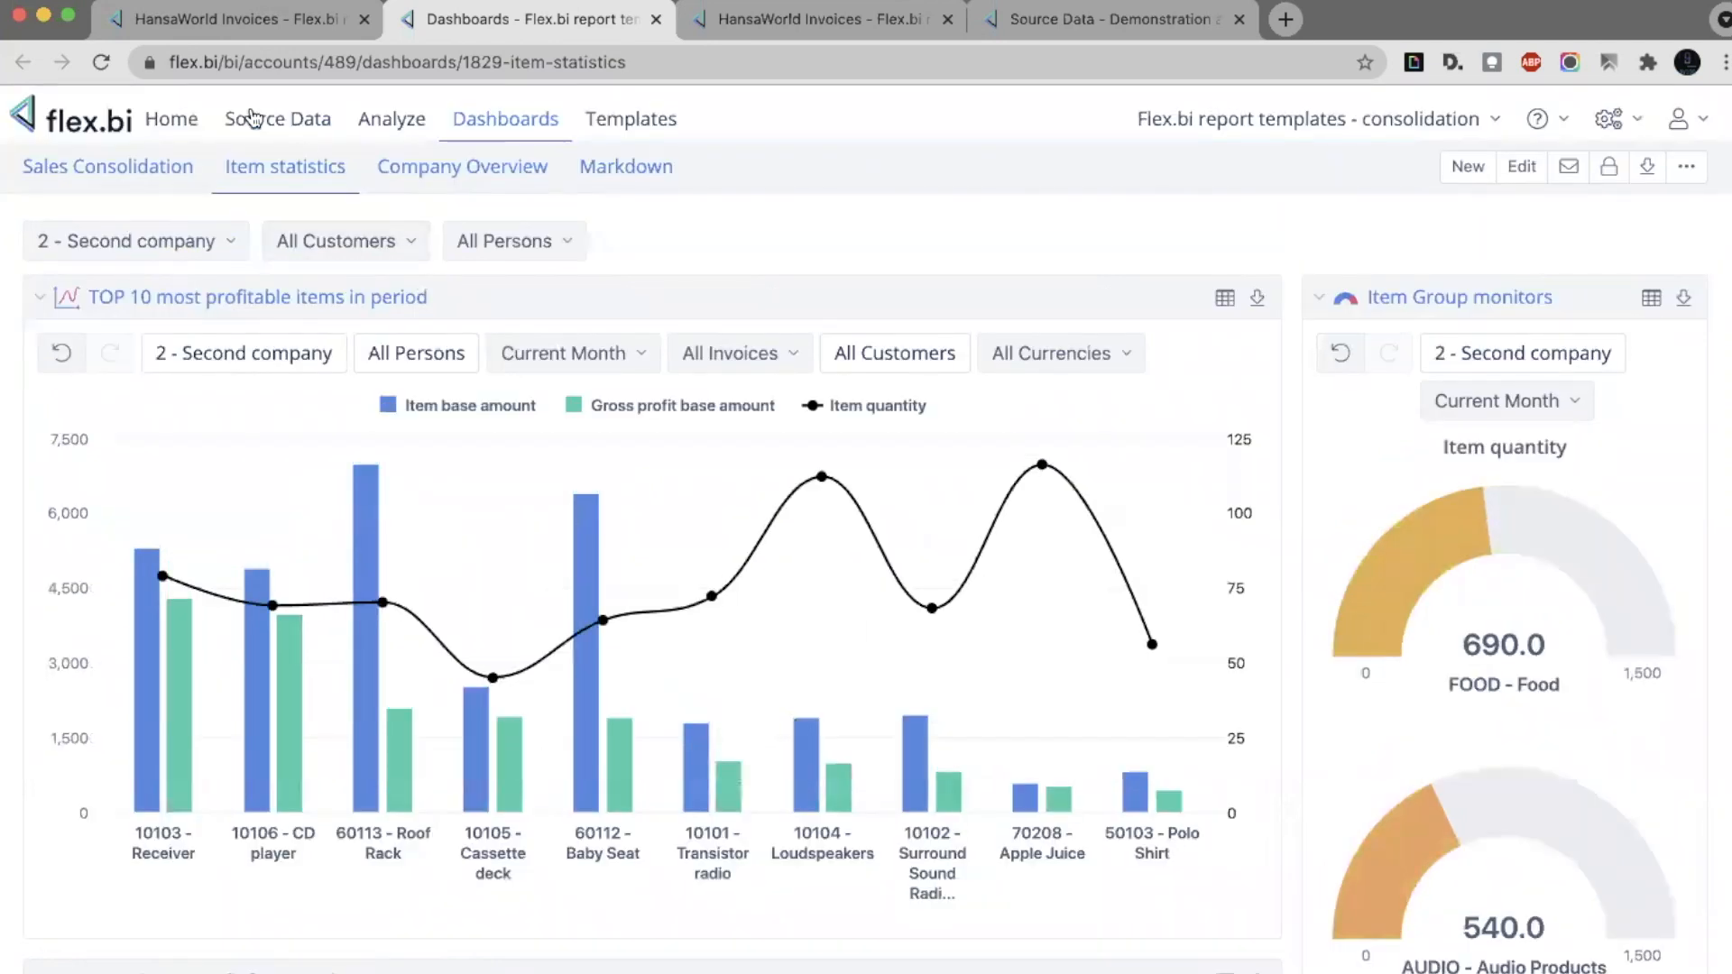
# Open the Sales Consolidation dashboard and examine turnover by company and the Consolidation structure table
pyautogui.click(143, 169)
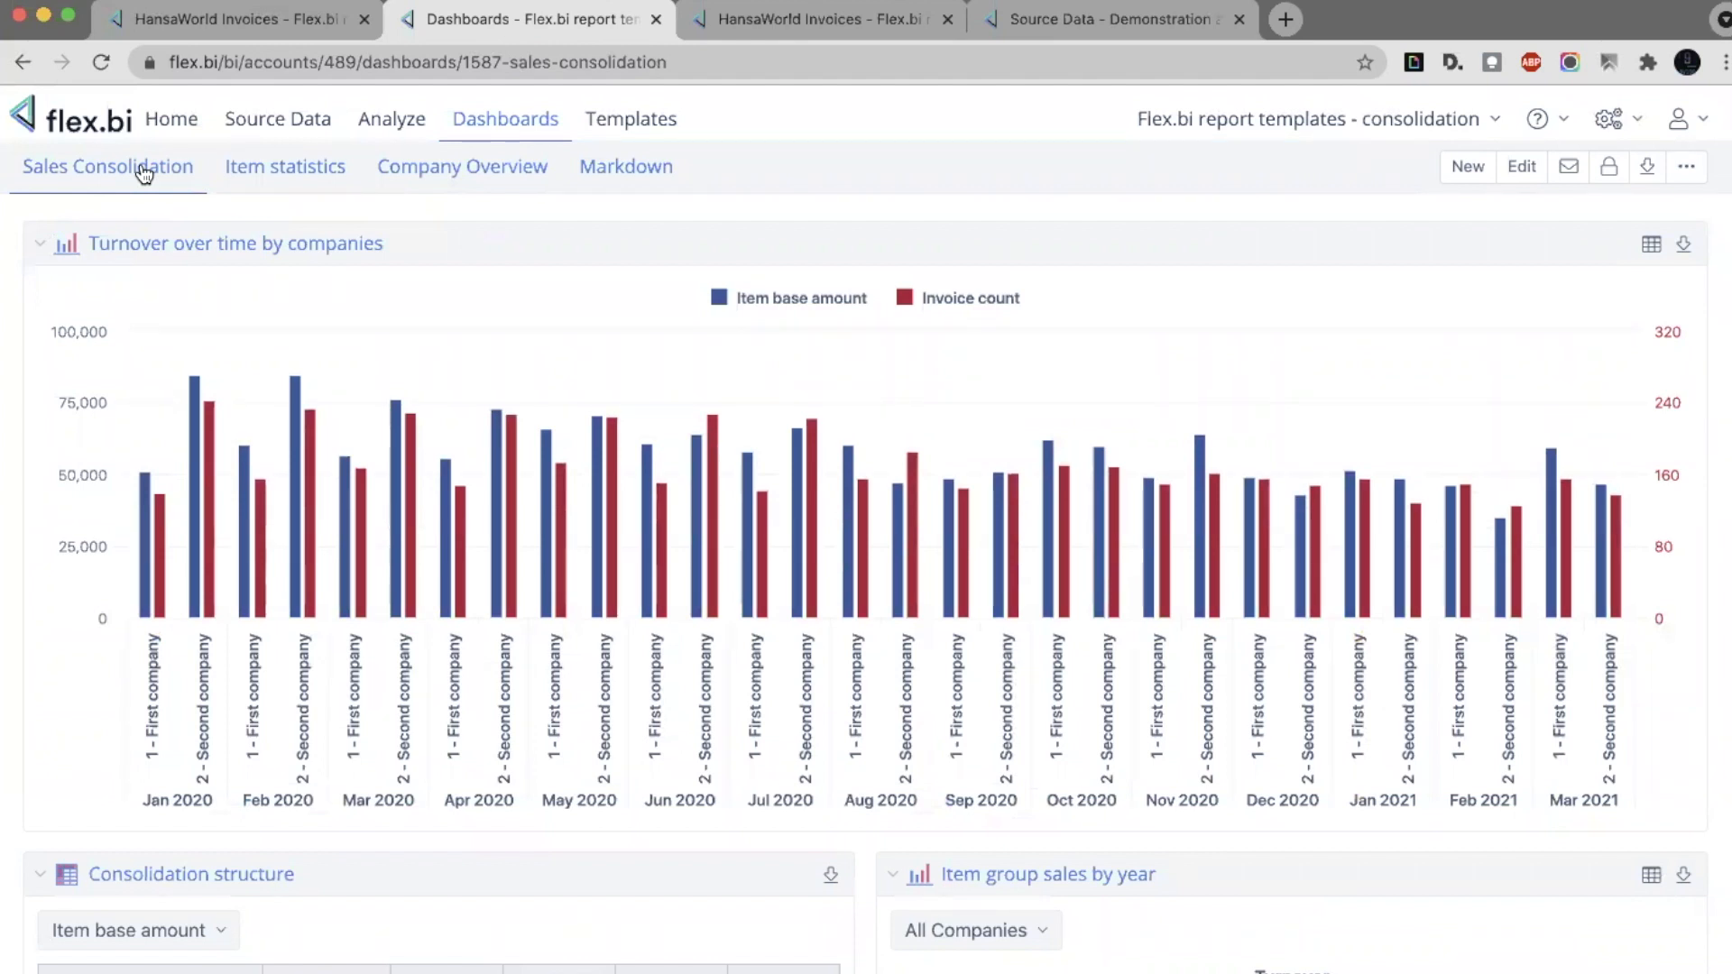
pyautogui.scroll(-5, 145, 173)
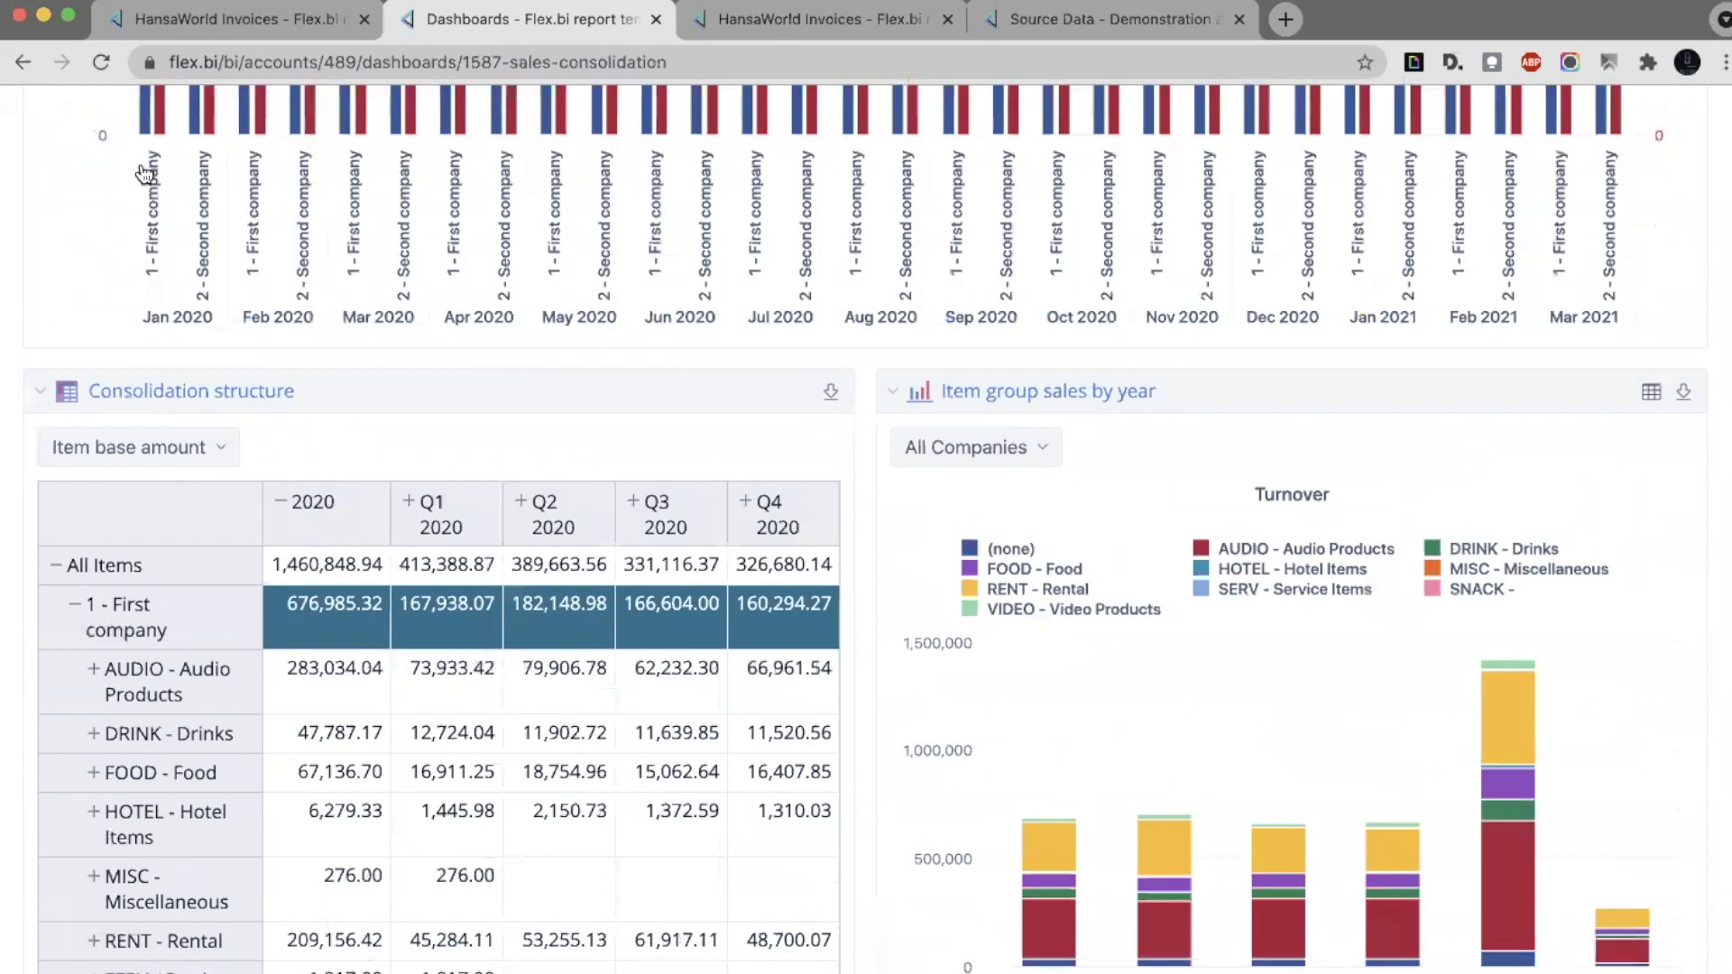
pyautogui.scroll(3, 145, 172)
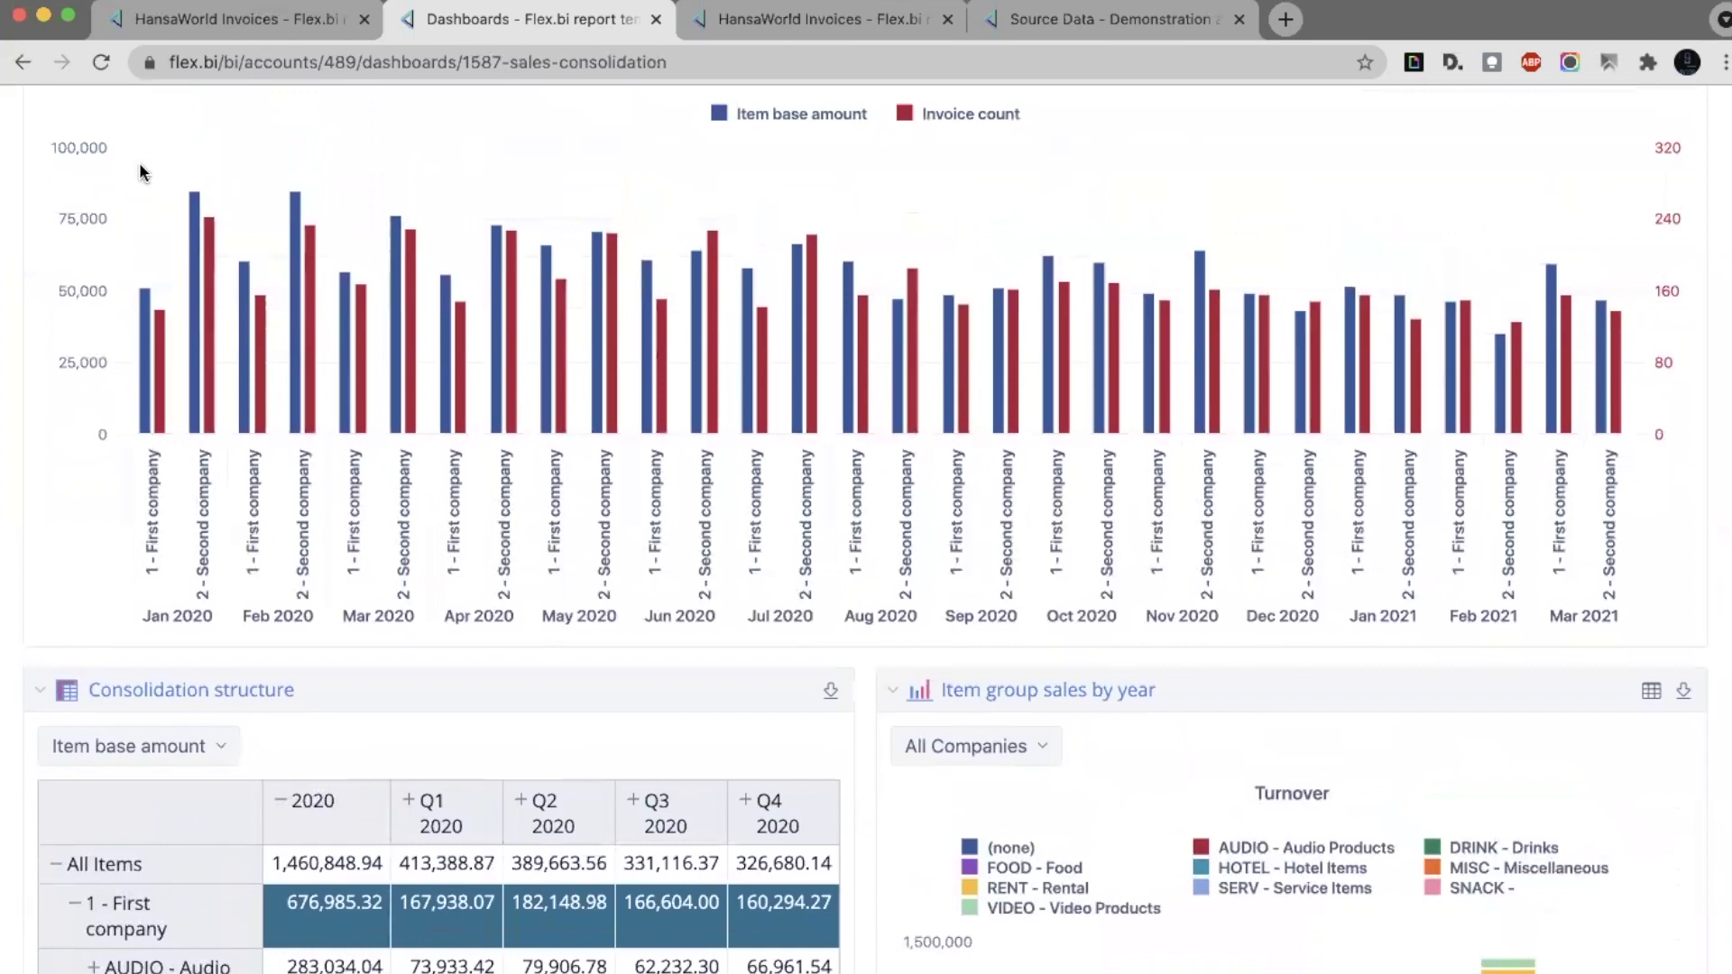
pyautogui.scroll(-7, 139, 163)
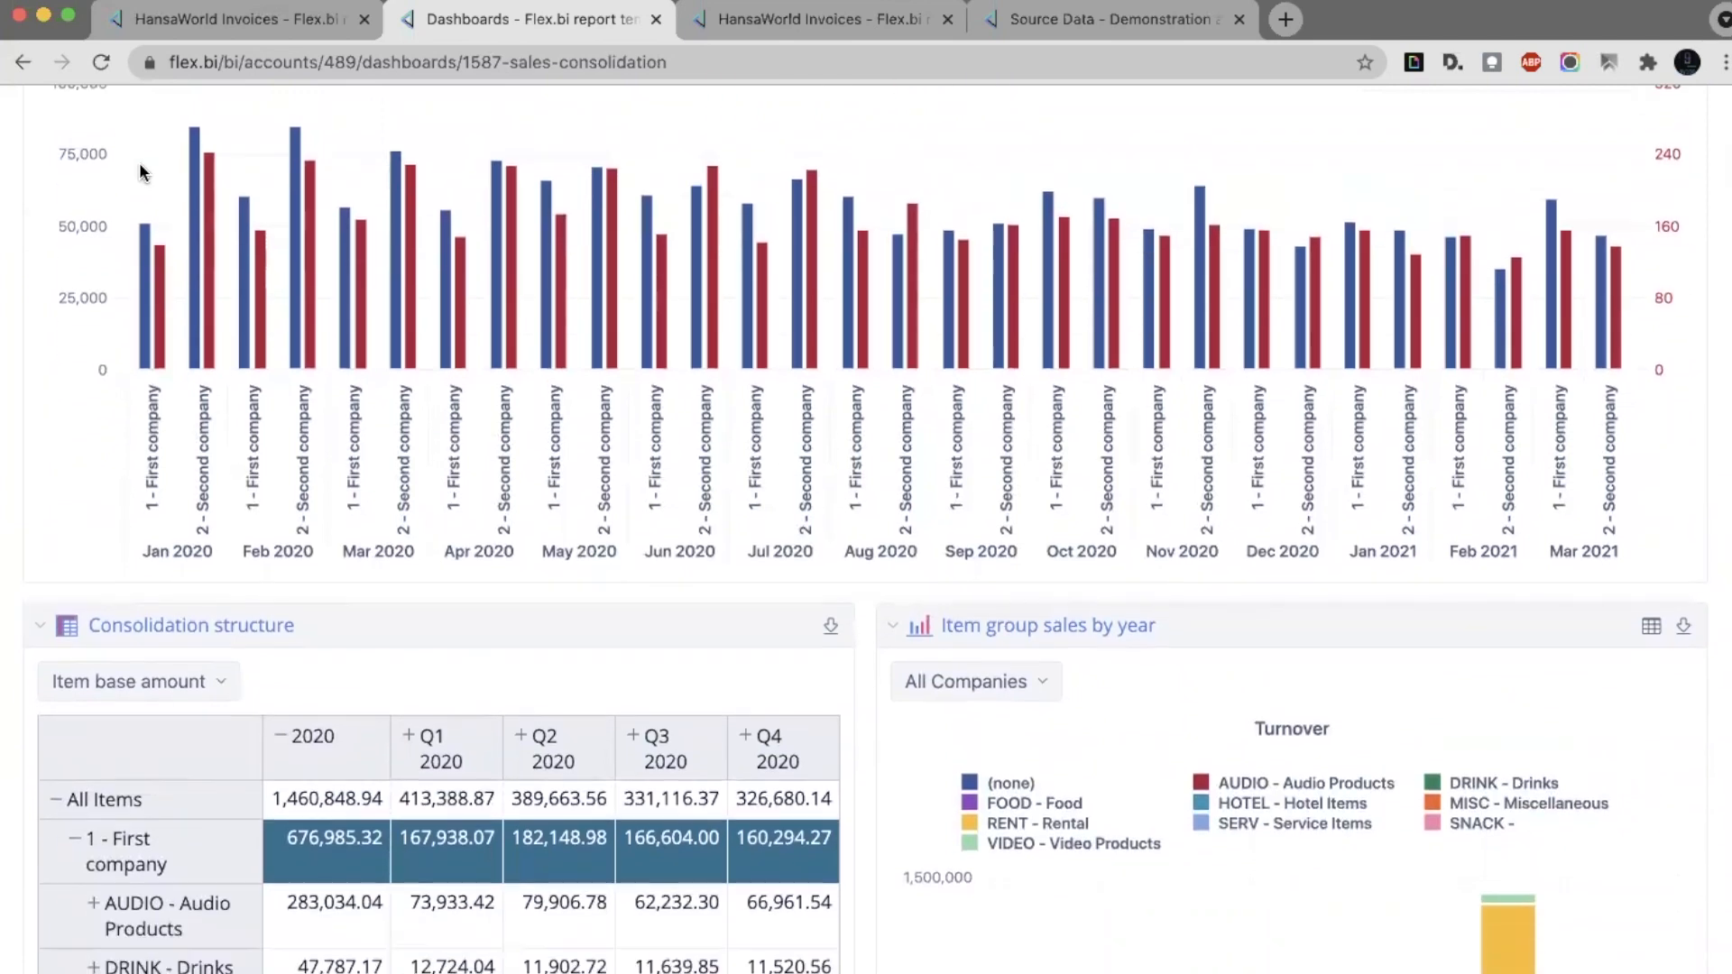
pyautogui.scroll(-1, 139, 162)
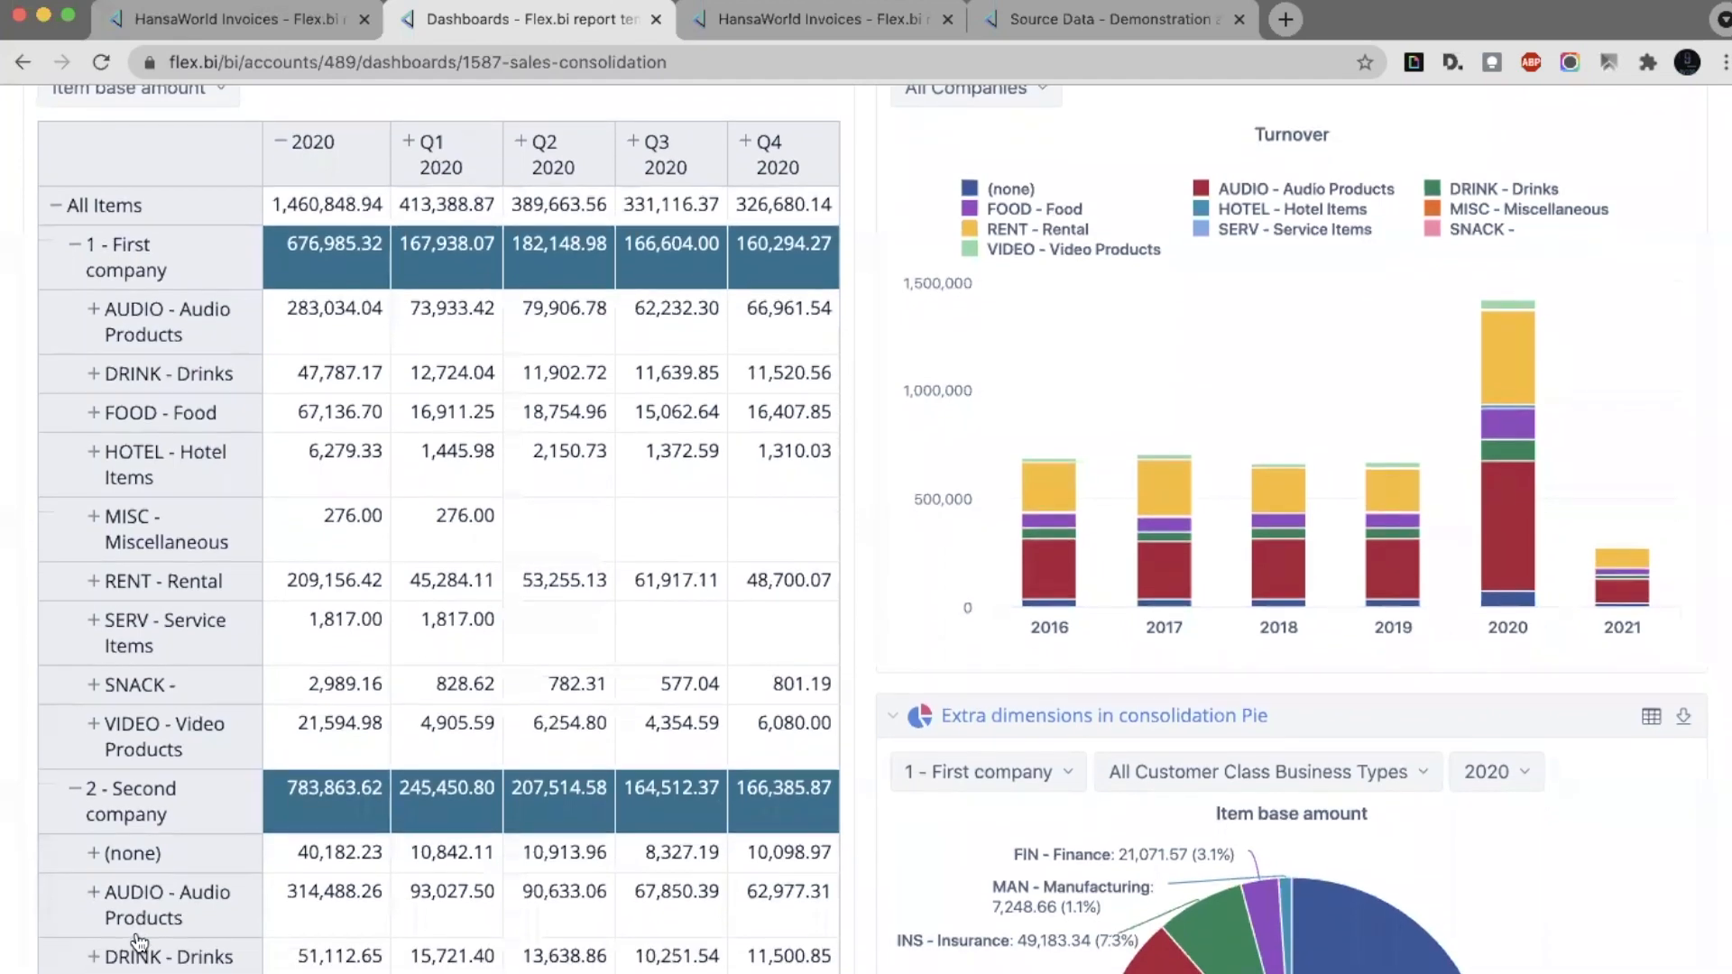
pyautogui.scroll(9, 140, 941)
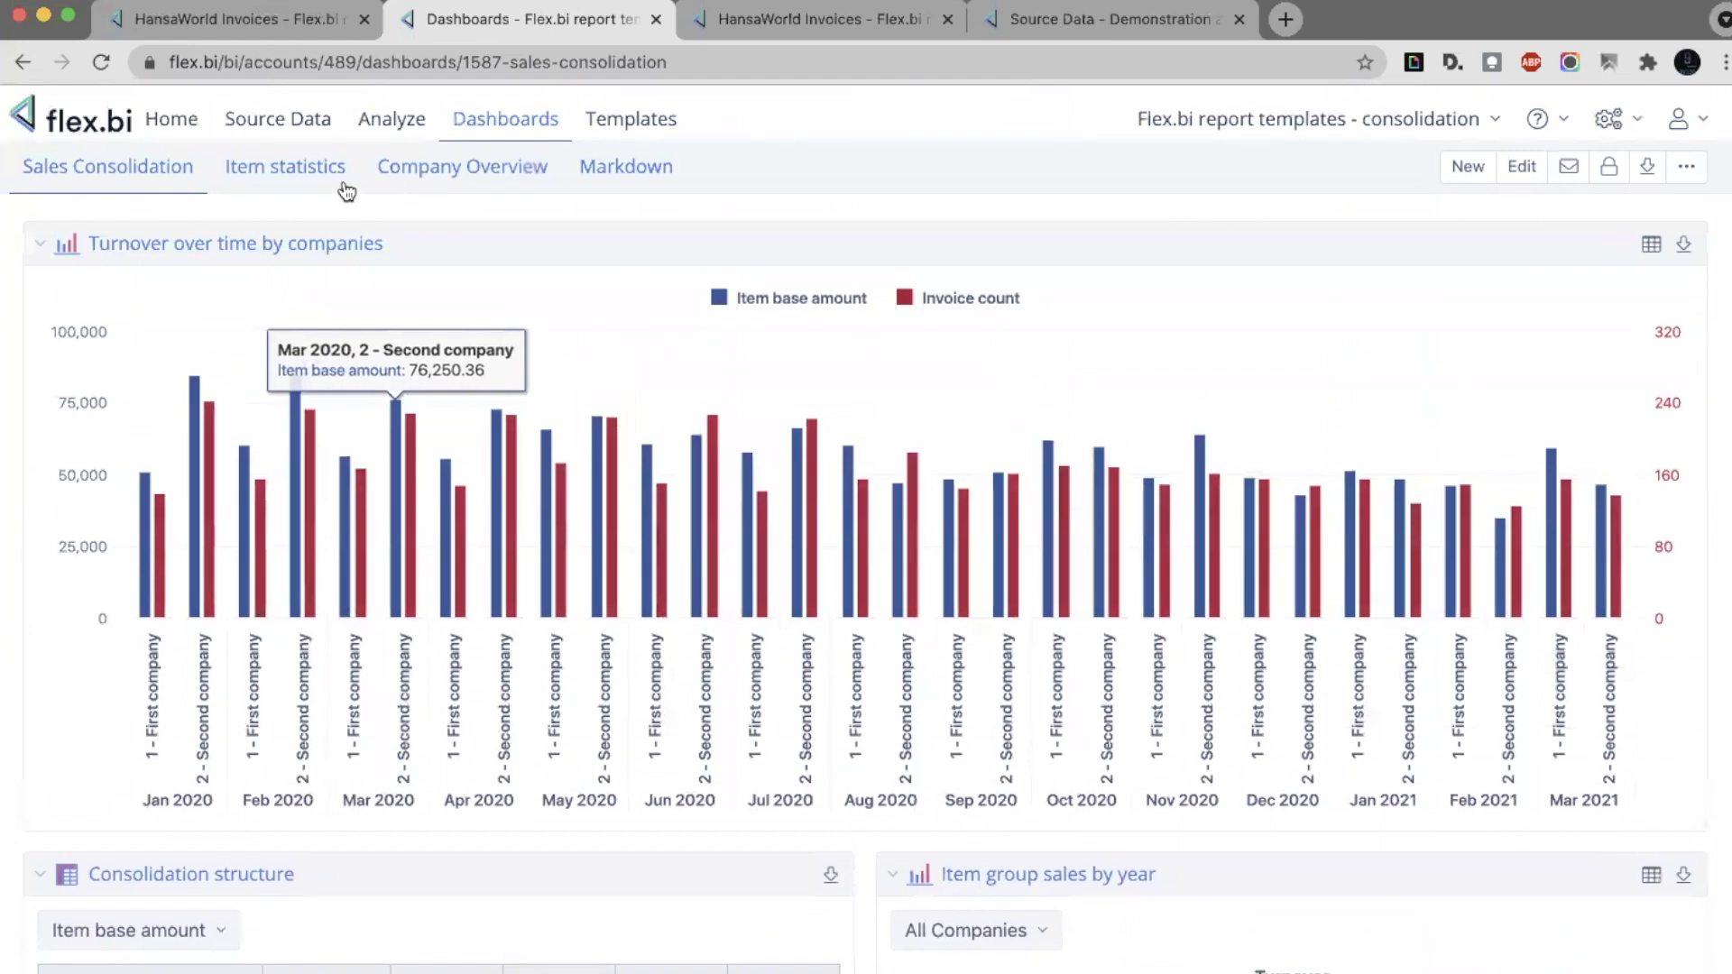
# Return to the Item statistics dashboard, review its reports, and reset the company filter to All Companies
pyautogui.click(340, 175)
pyautogui.scroll(-10, 501, 348)
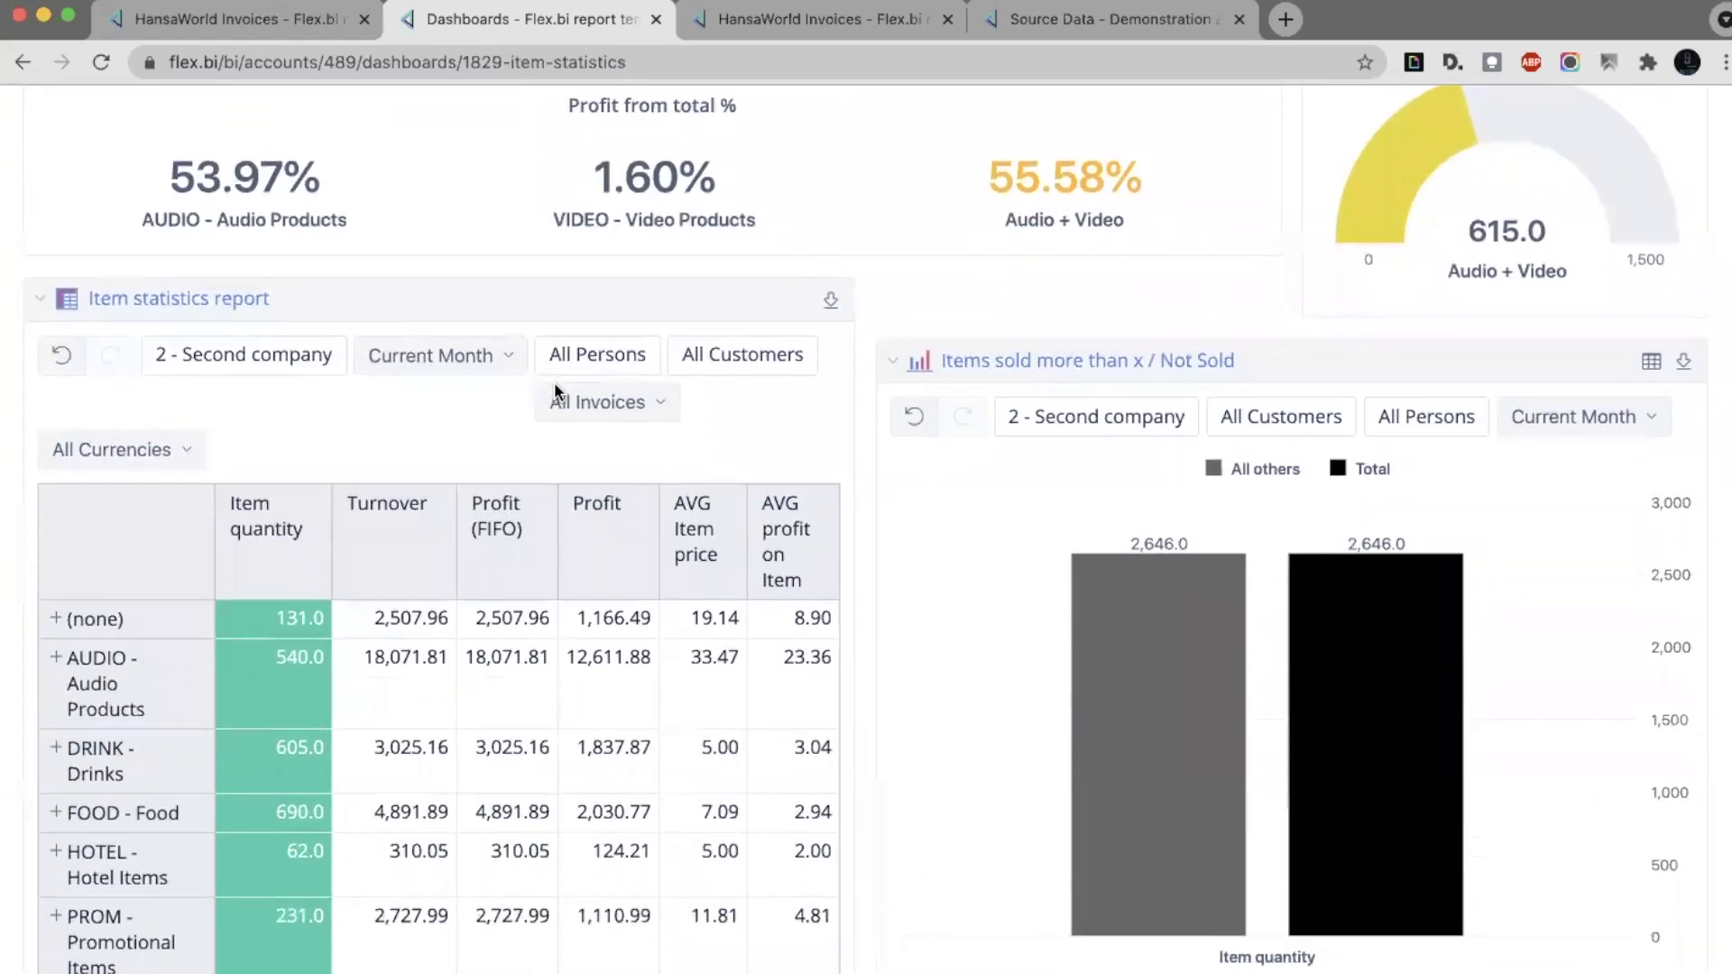
pyautogui.scroll(-2, 556, 391)
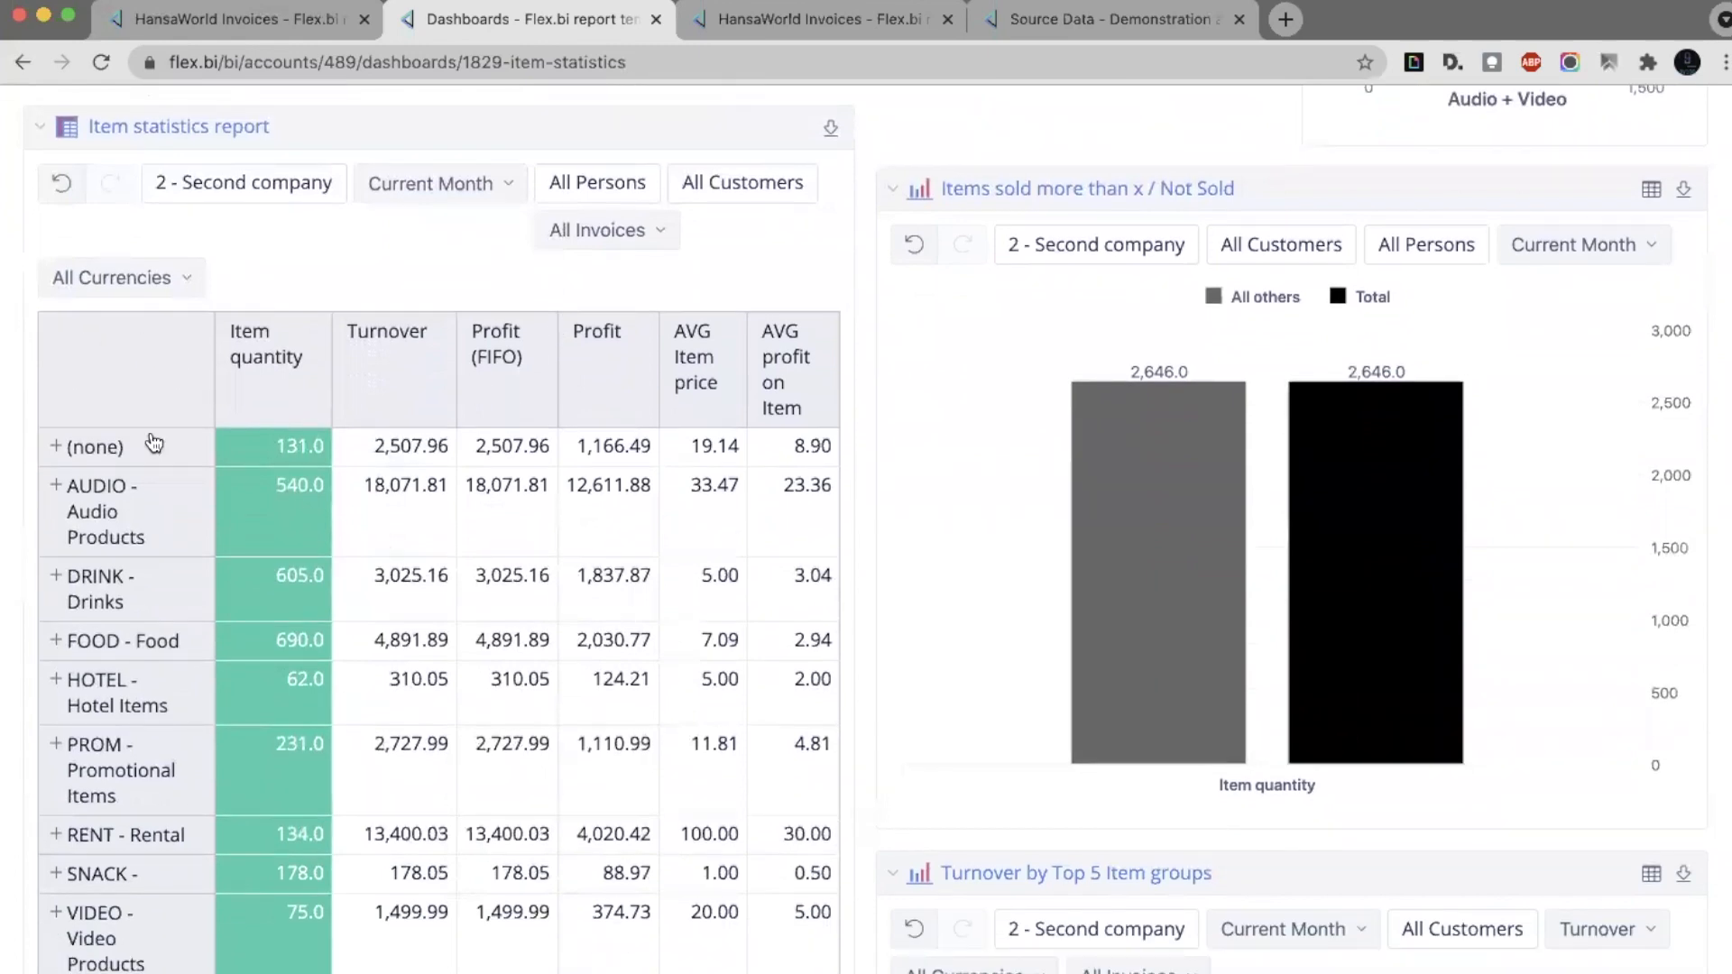
pyautogui.scroll(12, 155, 411)
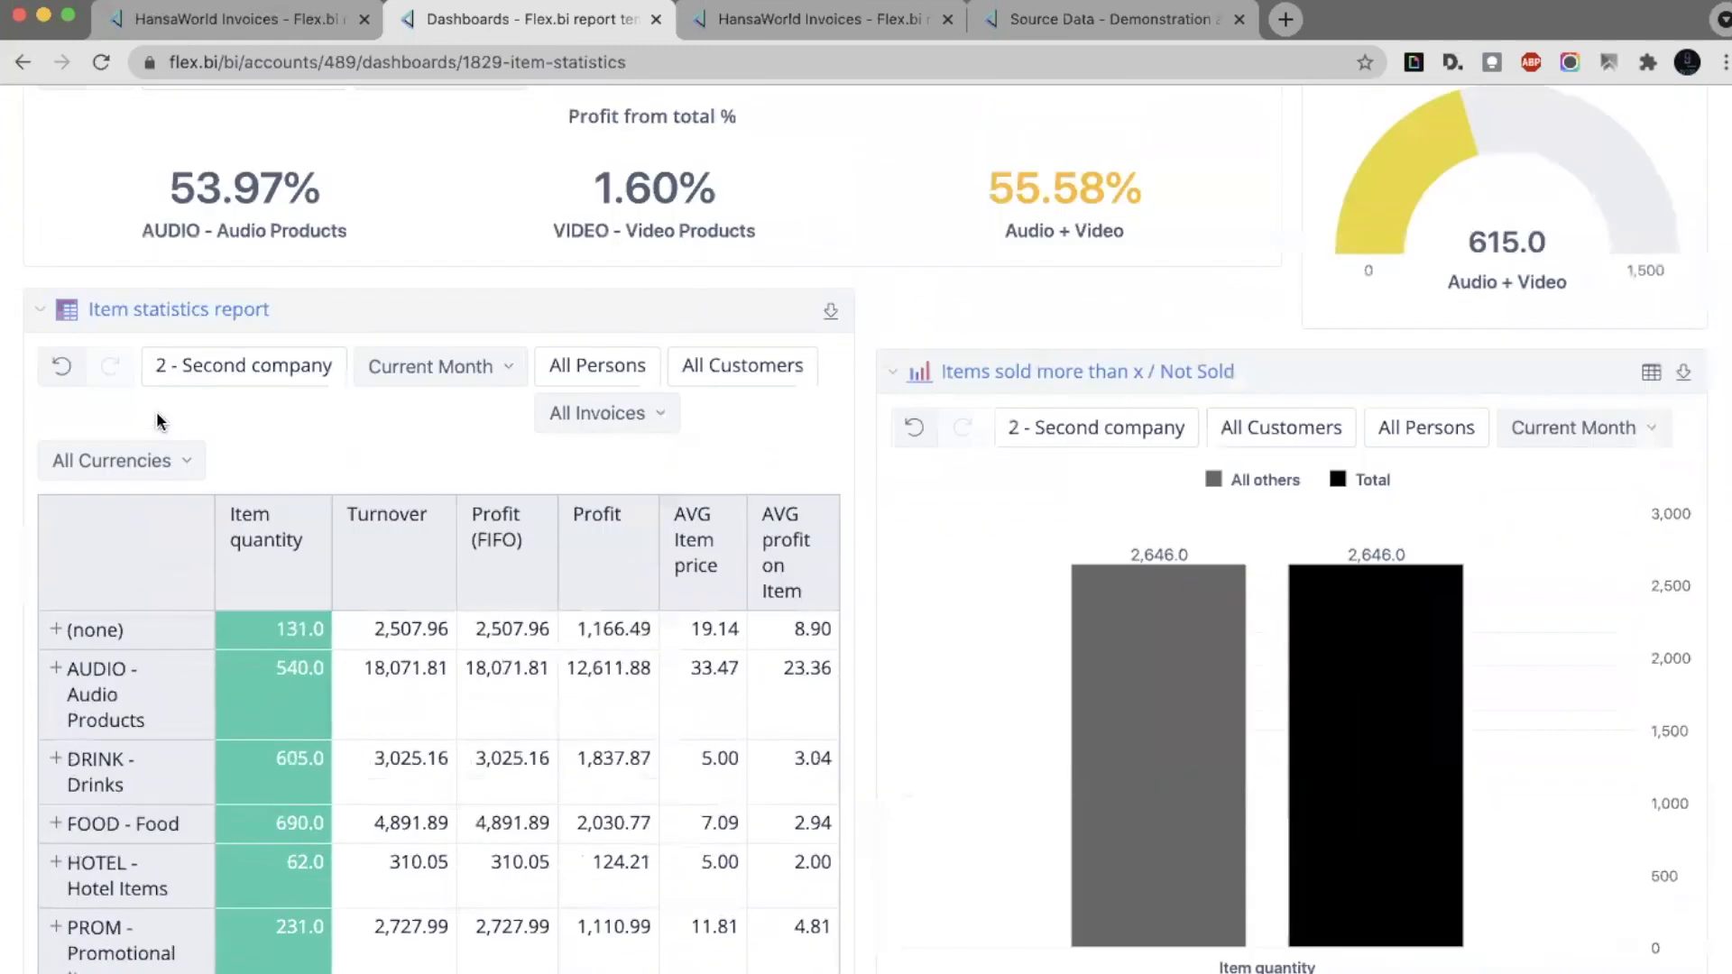
pyautogui.click(145, 241)
pyautogui.click(165, 283)
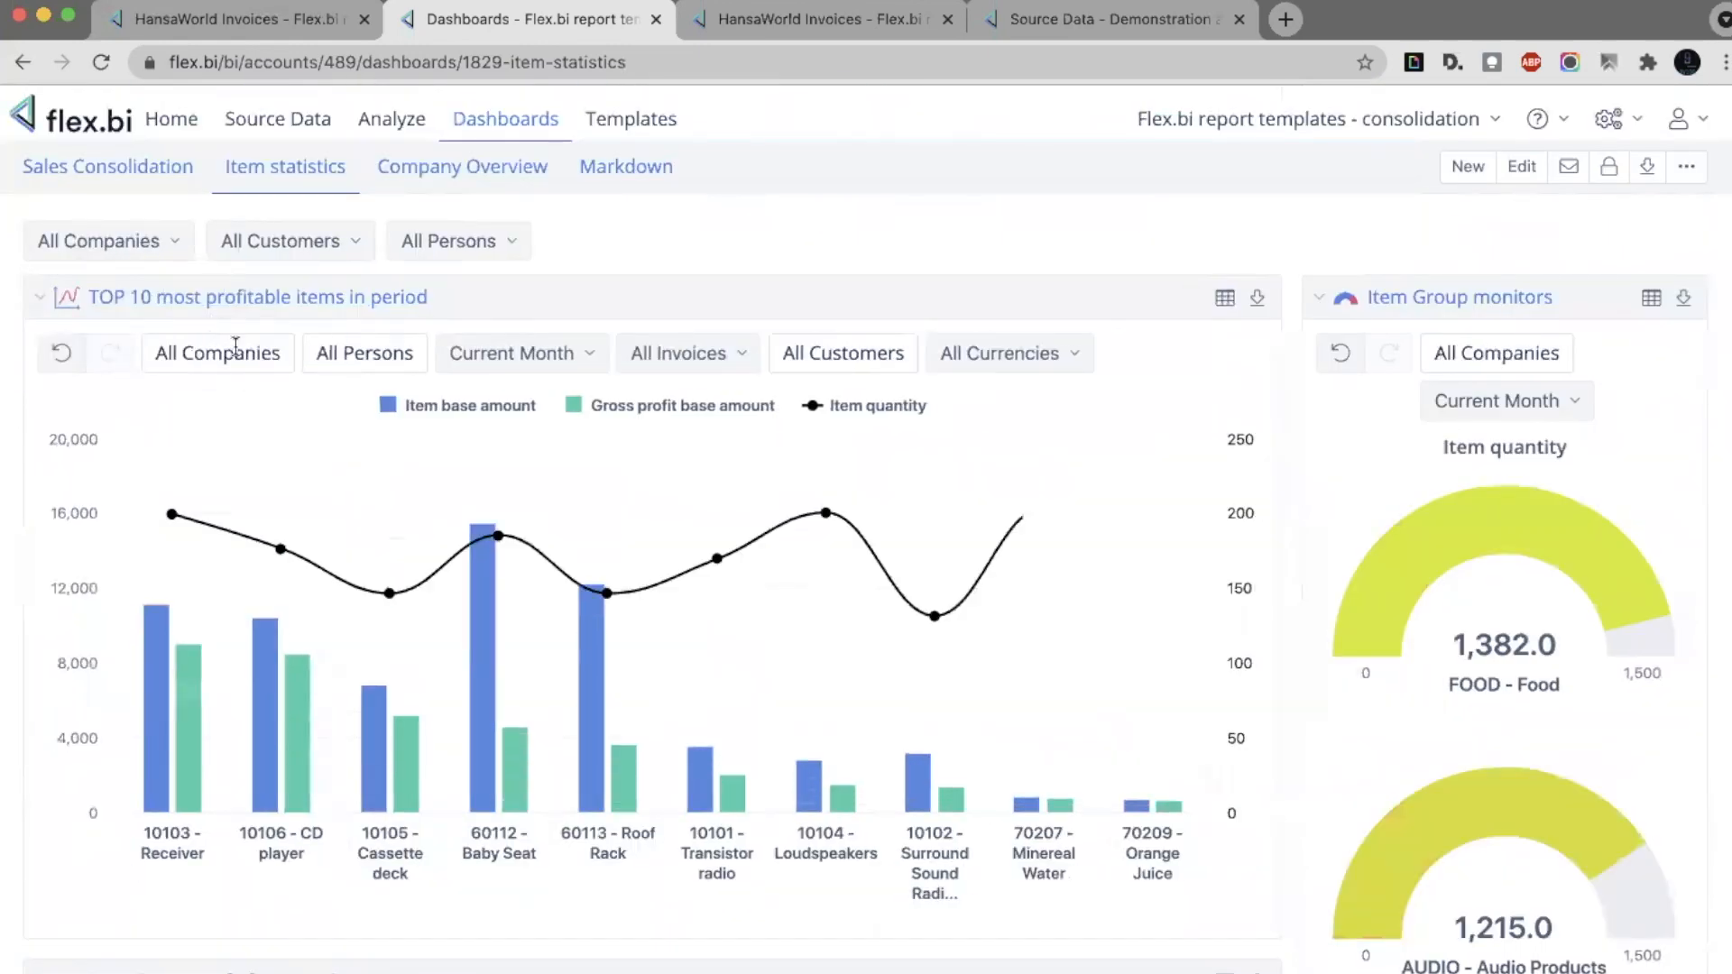
# Expand AUDIO - Audio Products in the Item statistics report and drill into 10103 - Receiver to see its company breakdown
pyautogui.scroll(-10, 240, 356)
pyautogui.scroll(-4, 239, 357)
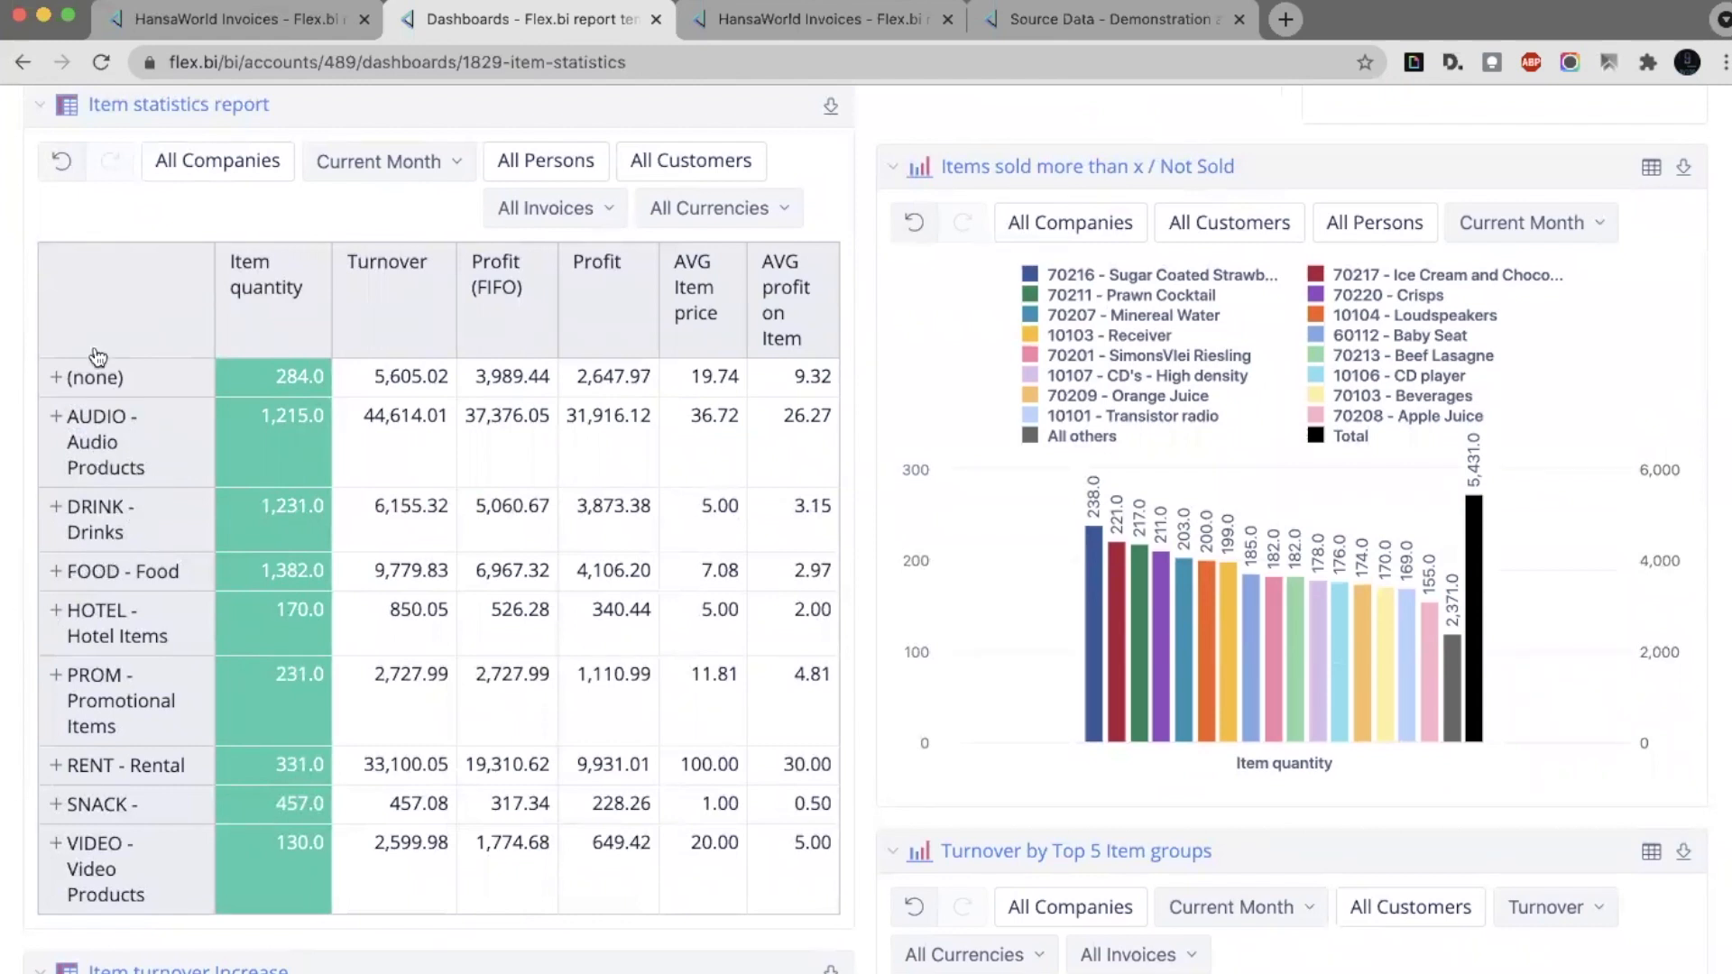
pyautogui.click(56, 417)
pyautogui.scroll(-2, 114, 485)
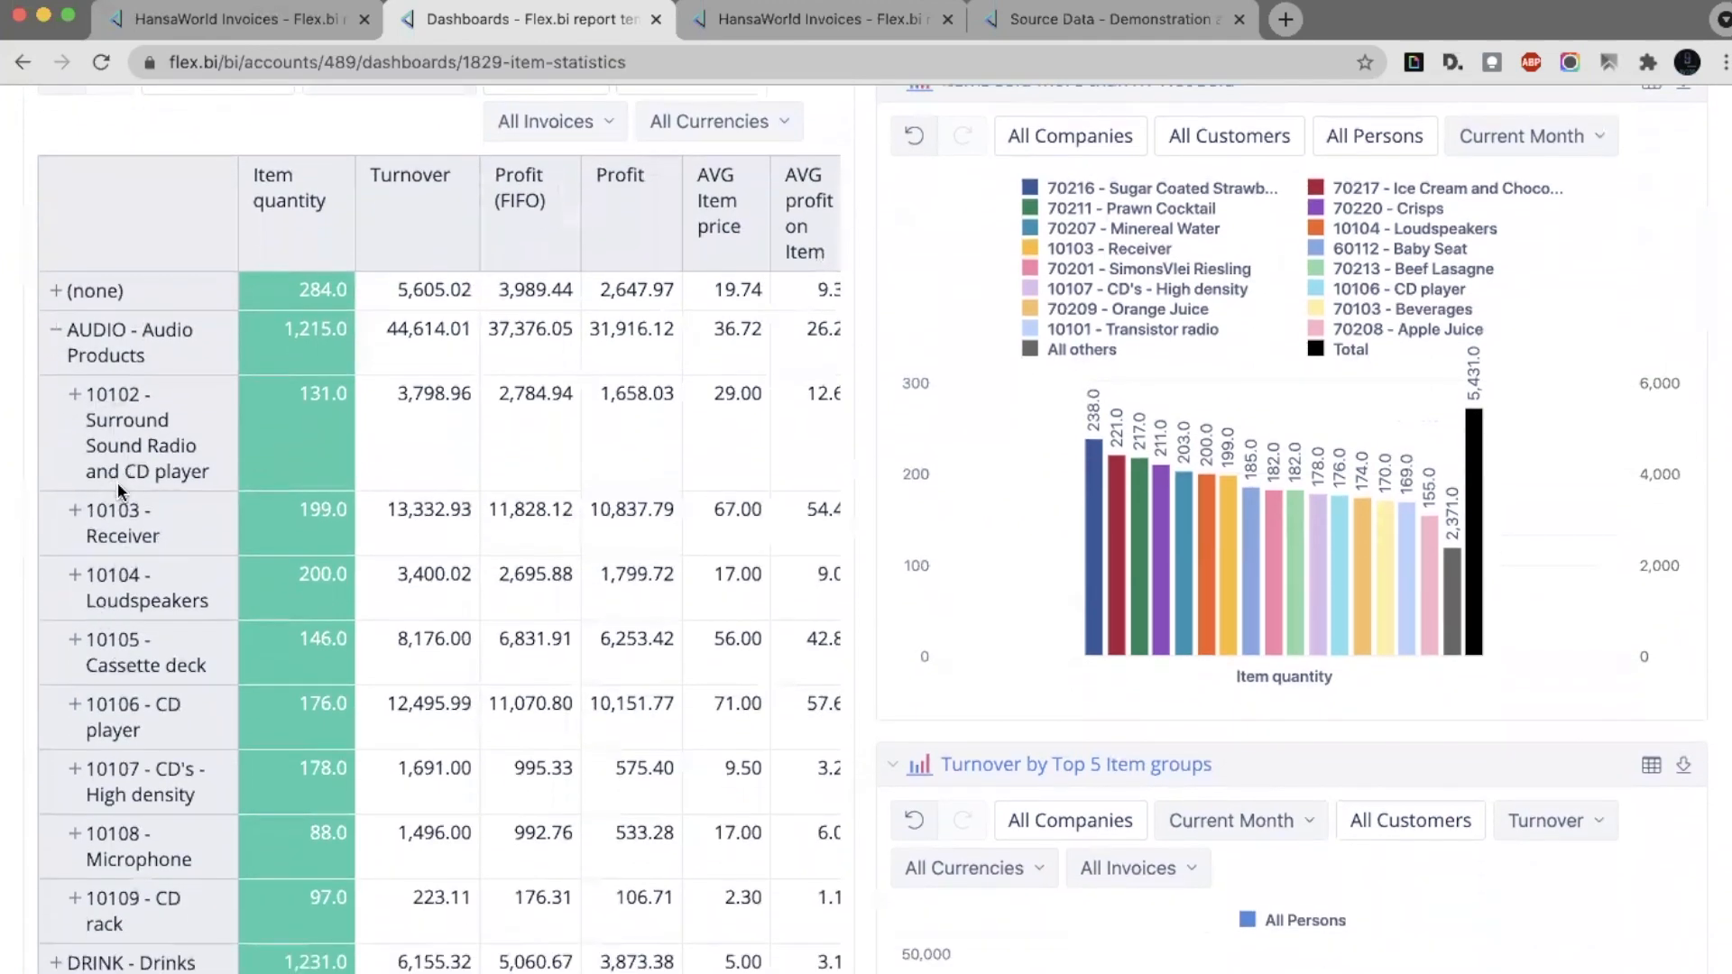
pyautogui.click(75, 511)
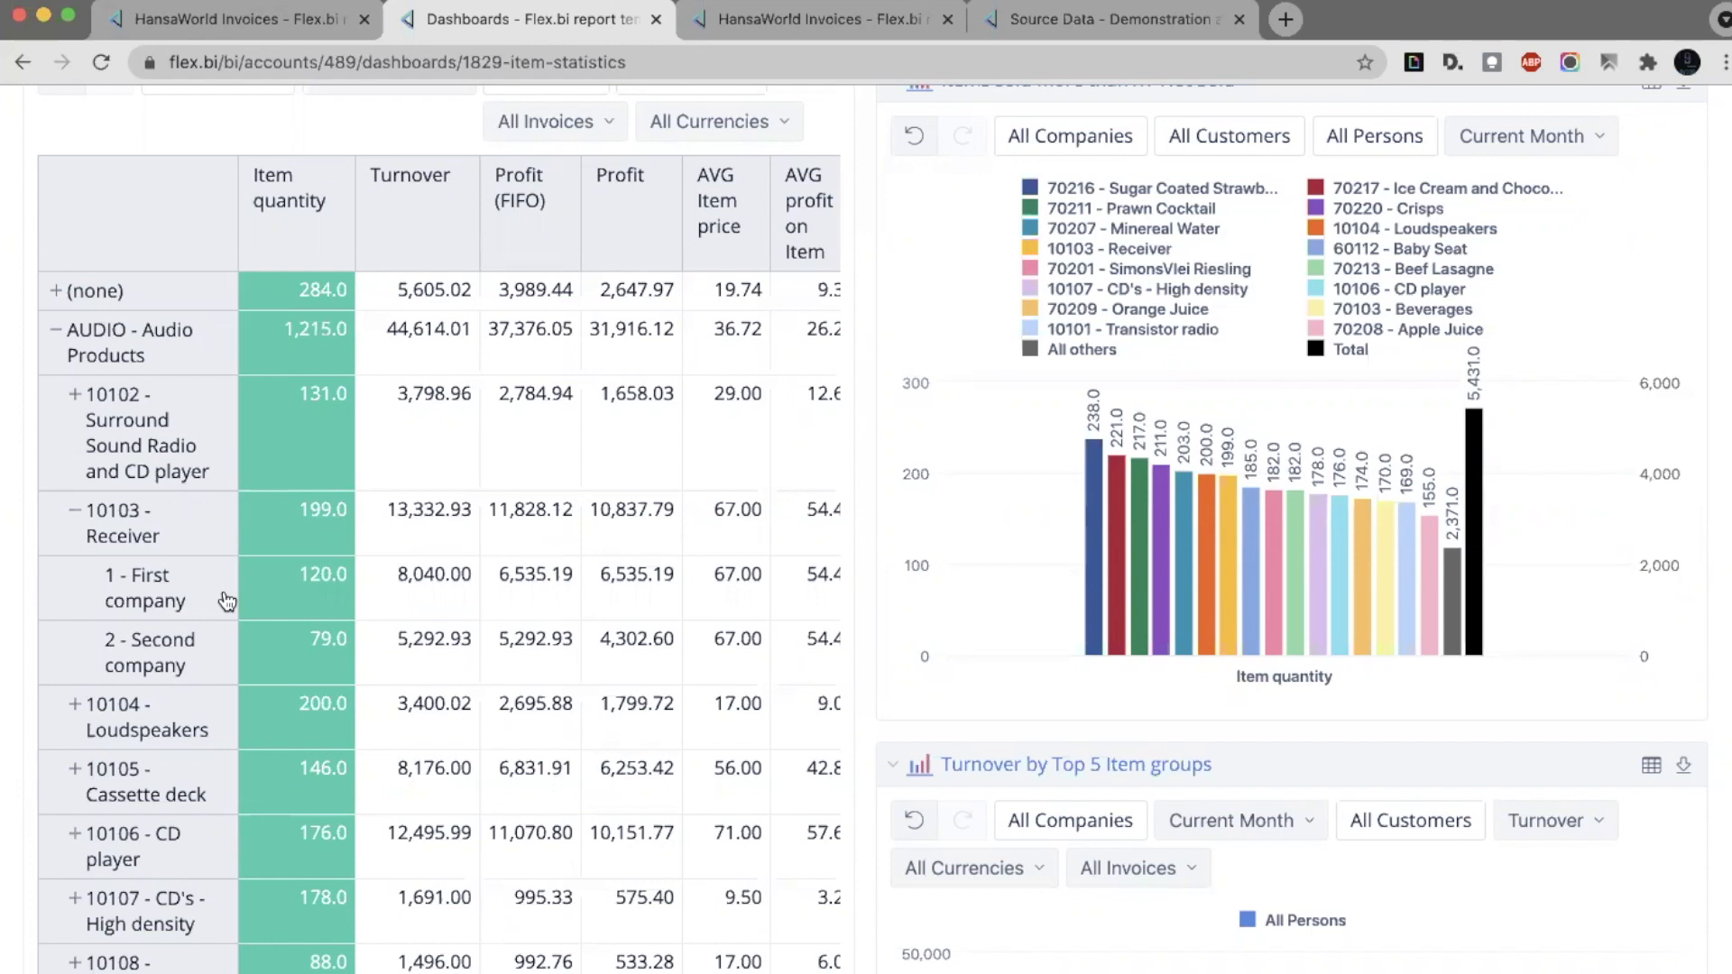
# Open the Item statistics report for analysis and inspect all hierarchy level members of its Item row dimension
pyautogui.scroll(3, 226, 602)
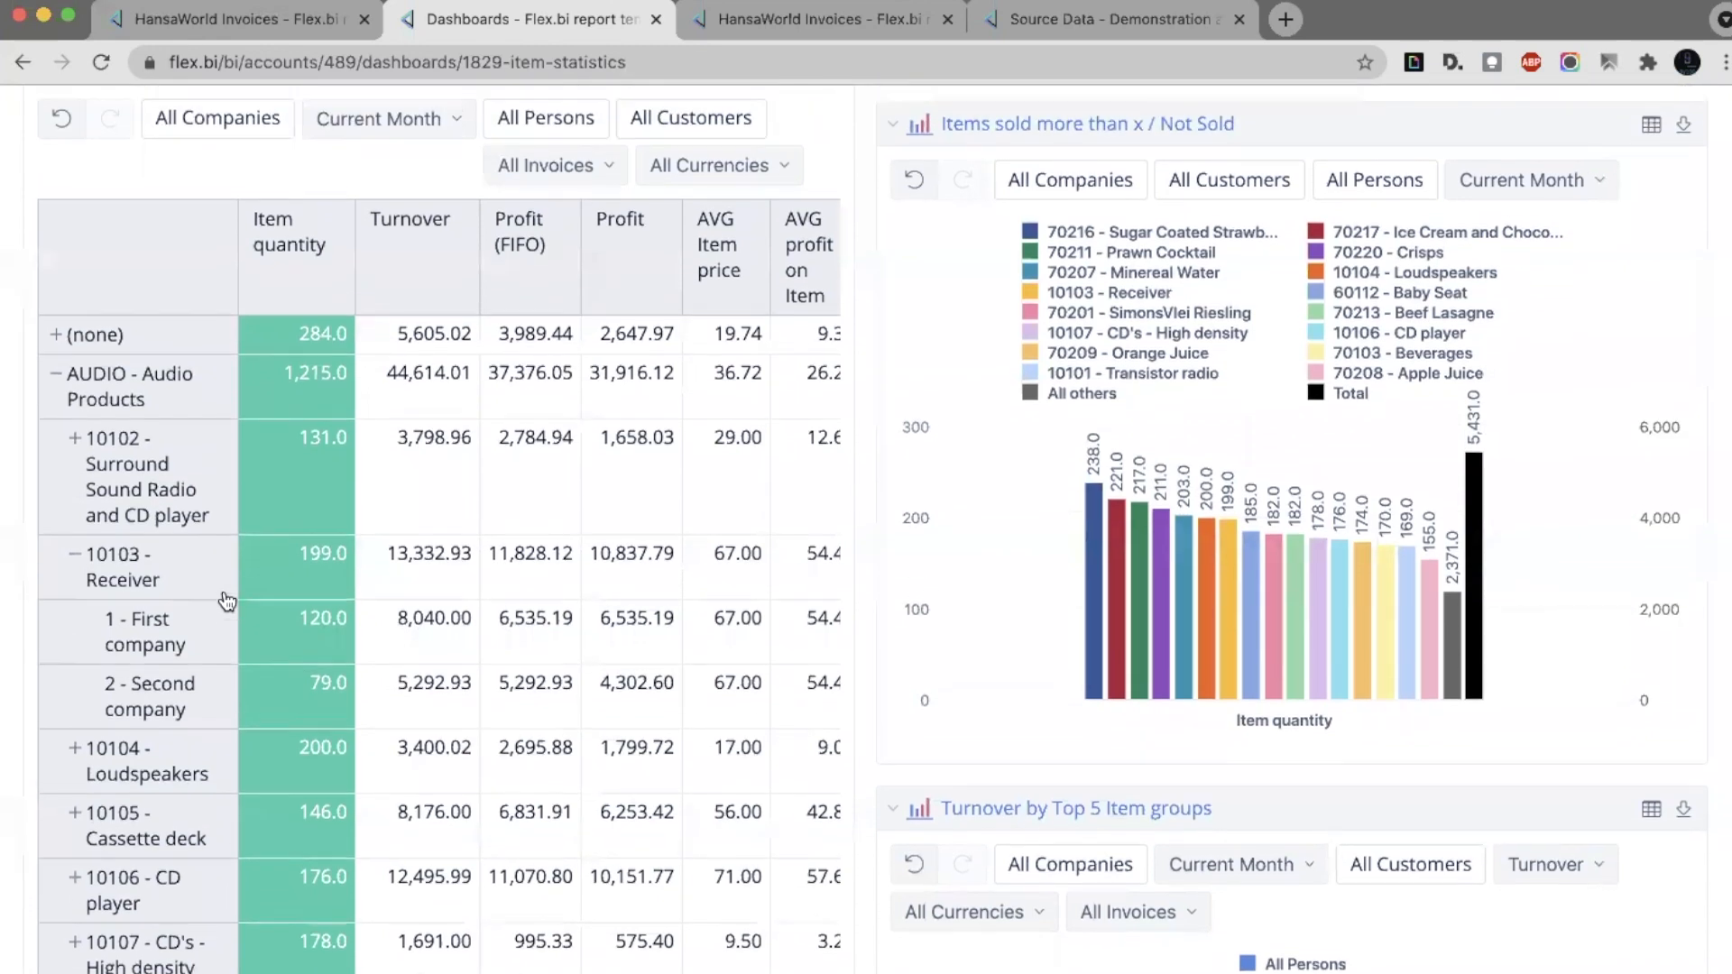
pyautogui.click(232, 124)
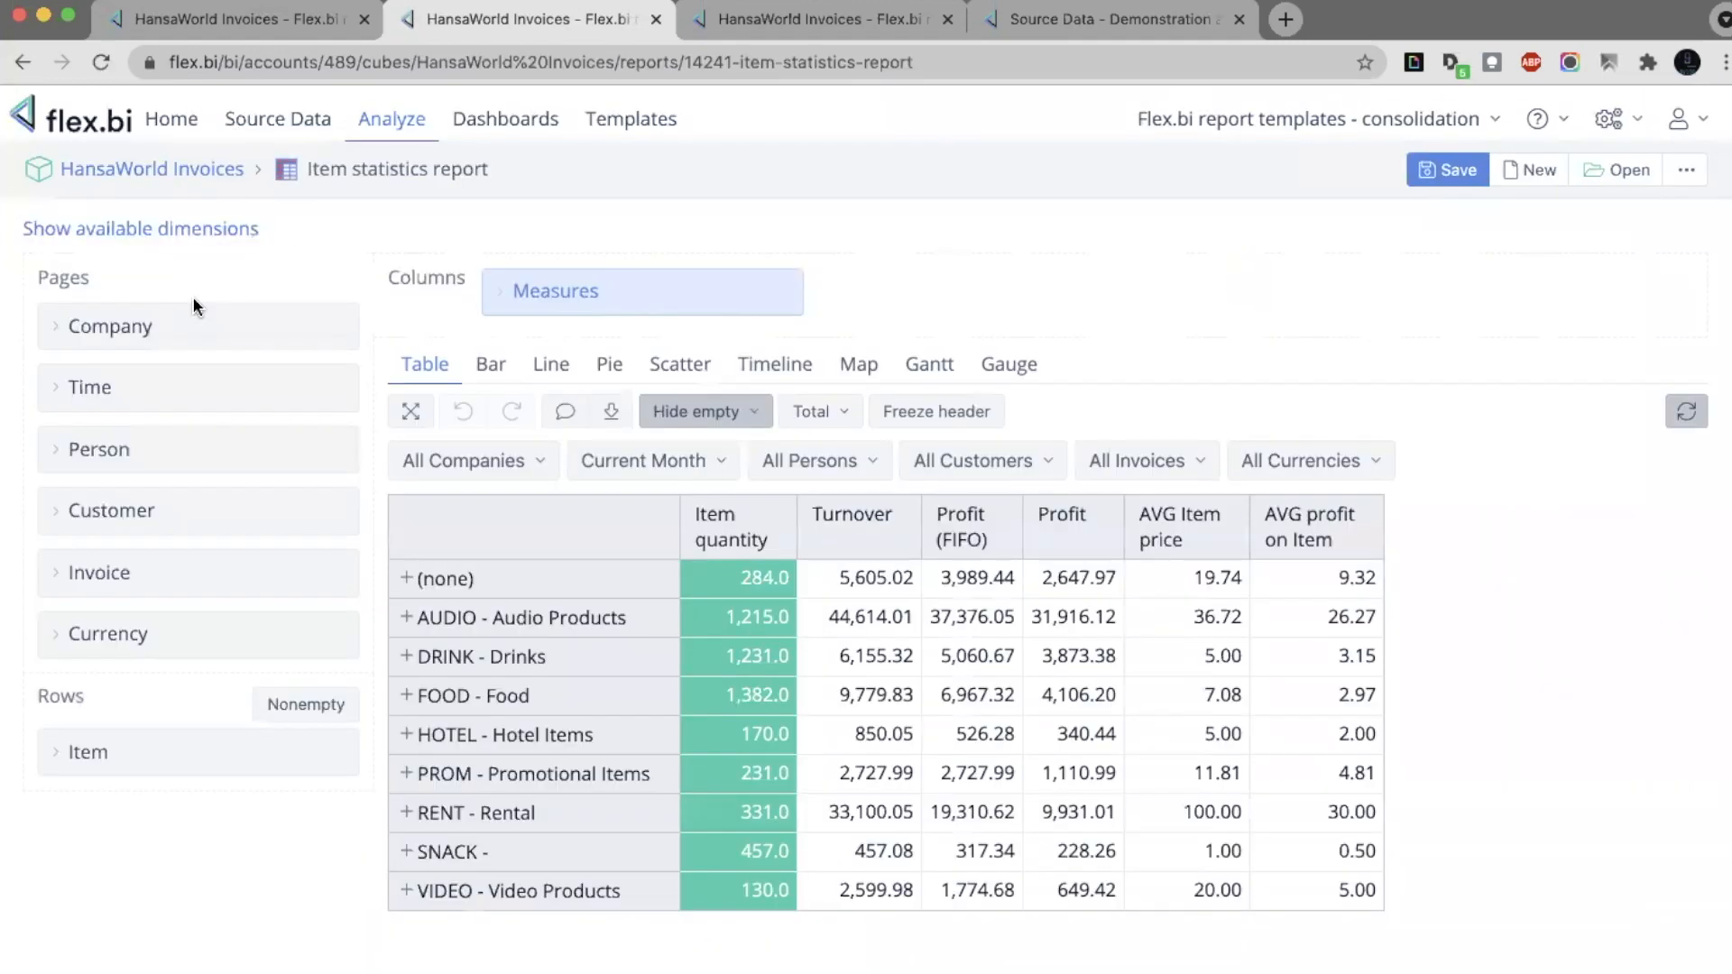
pyautogui.scroll(-1, 193, 296)
pyautogui.click(186, 745)
pyautogui.scroll(-5, 183, 713)
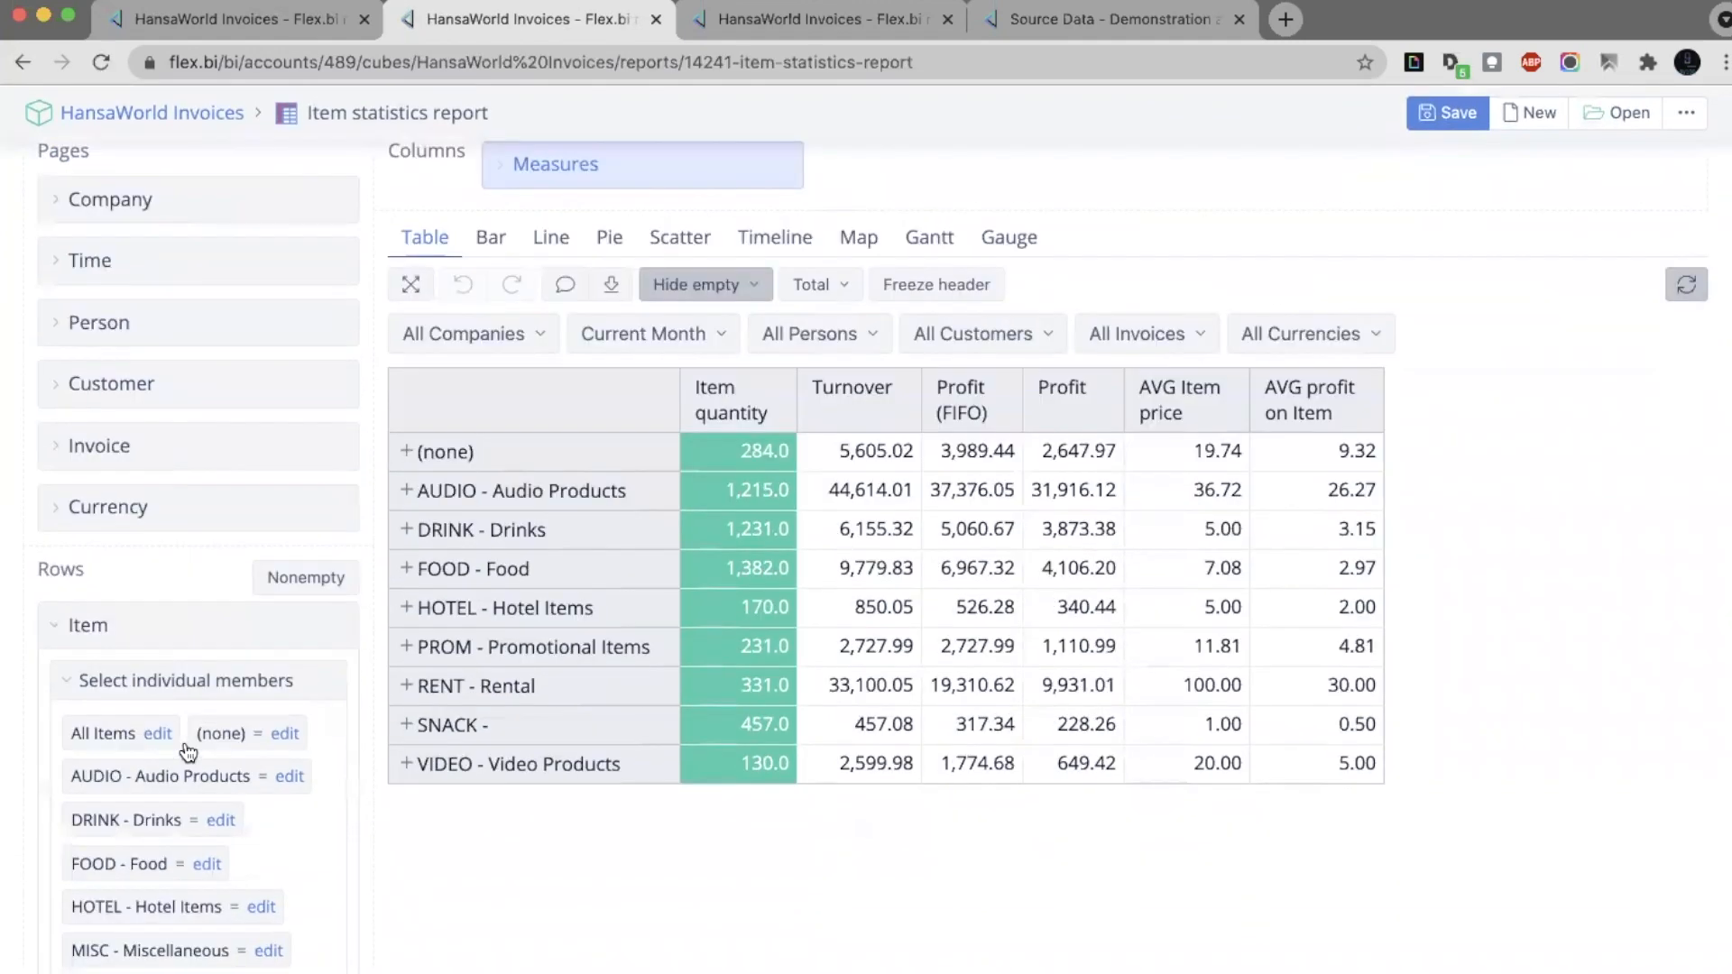
pyautogui.scroll(-1, 216, 574)
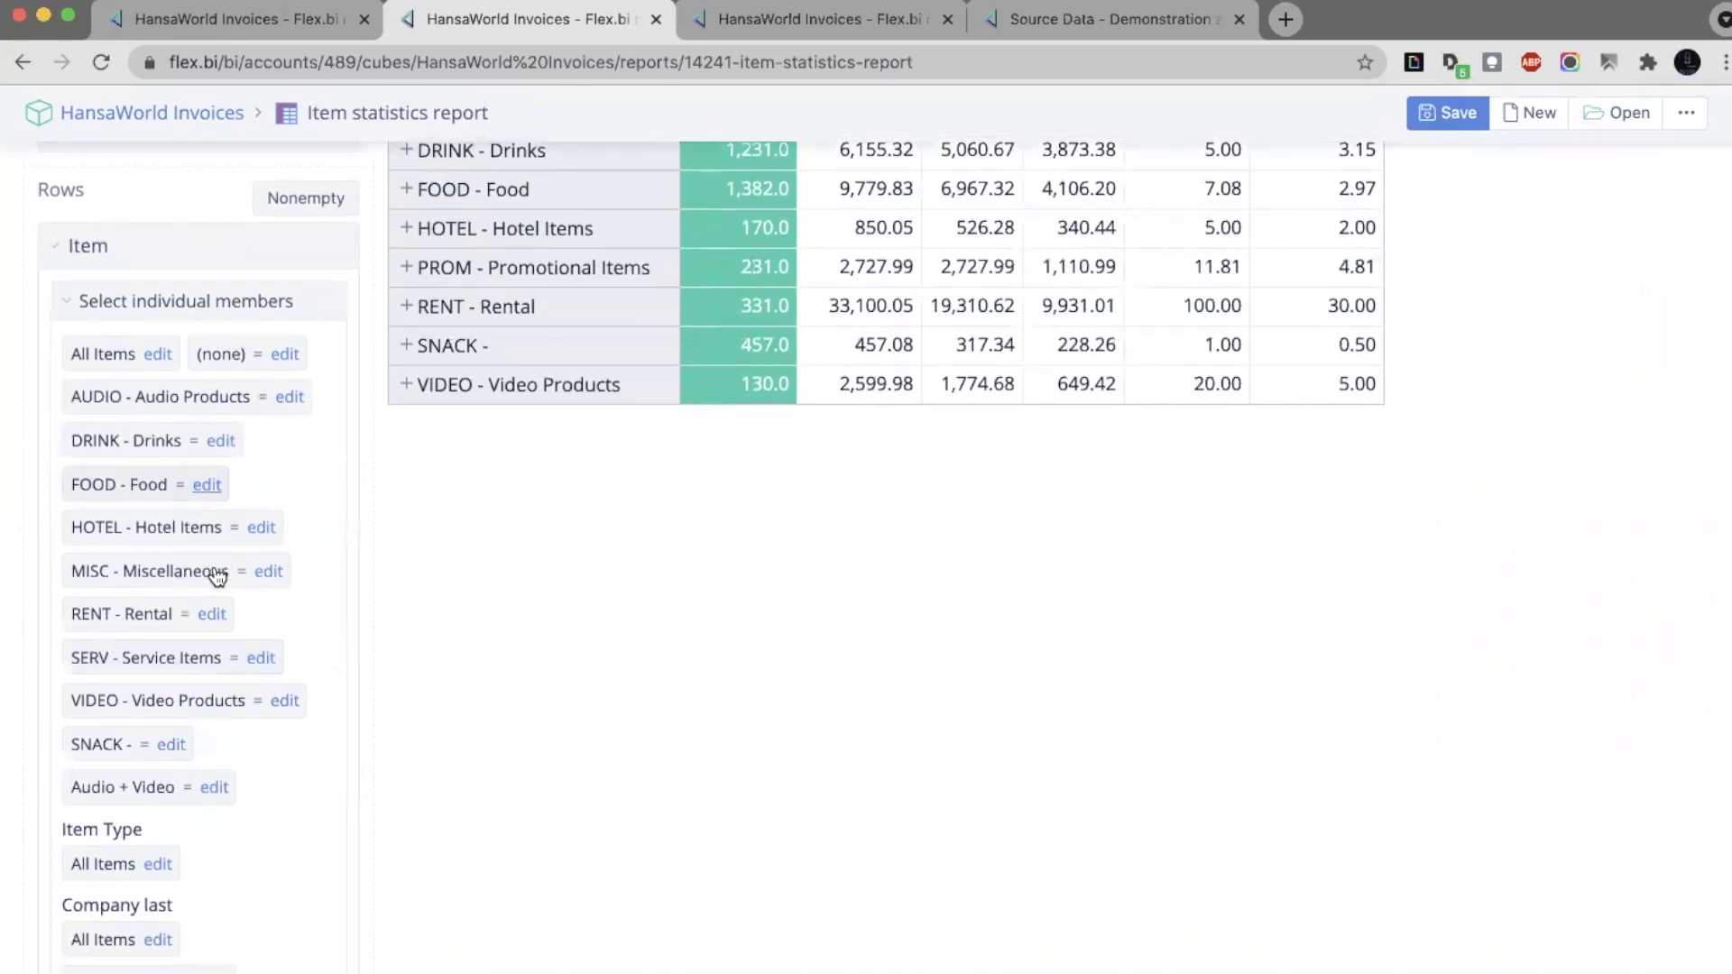
pyautogui.click(193, 301)
pyautogui.click(121, 756)
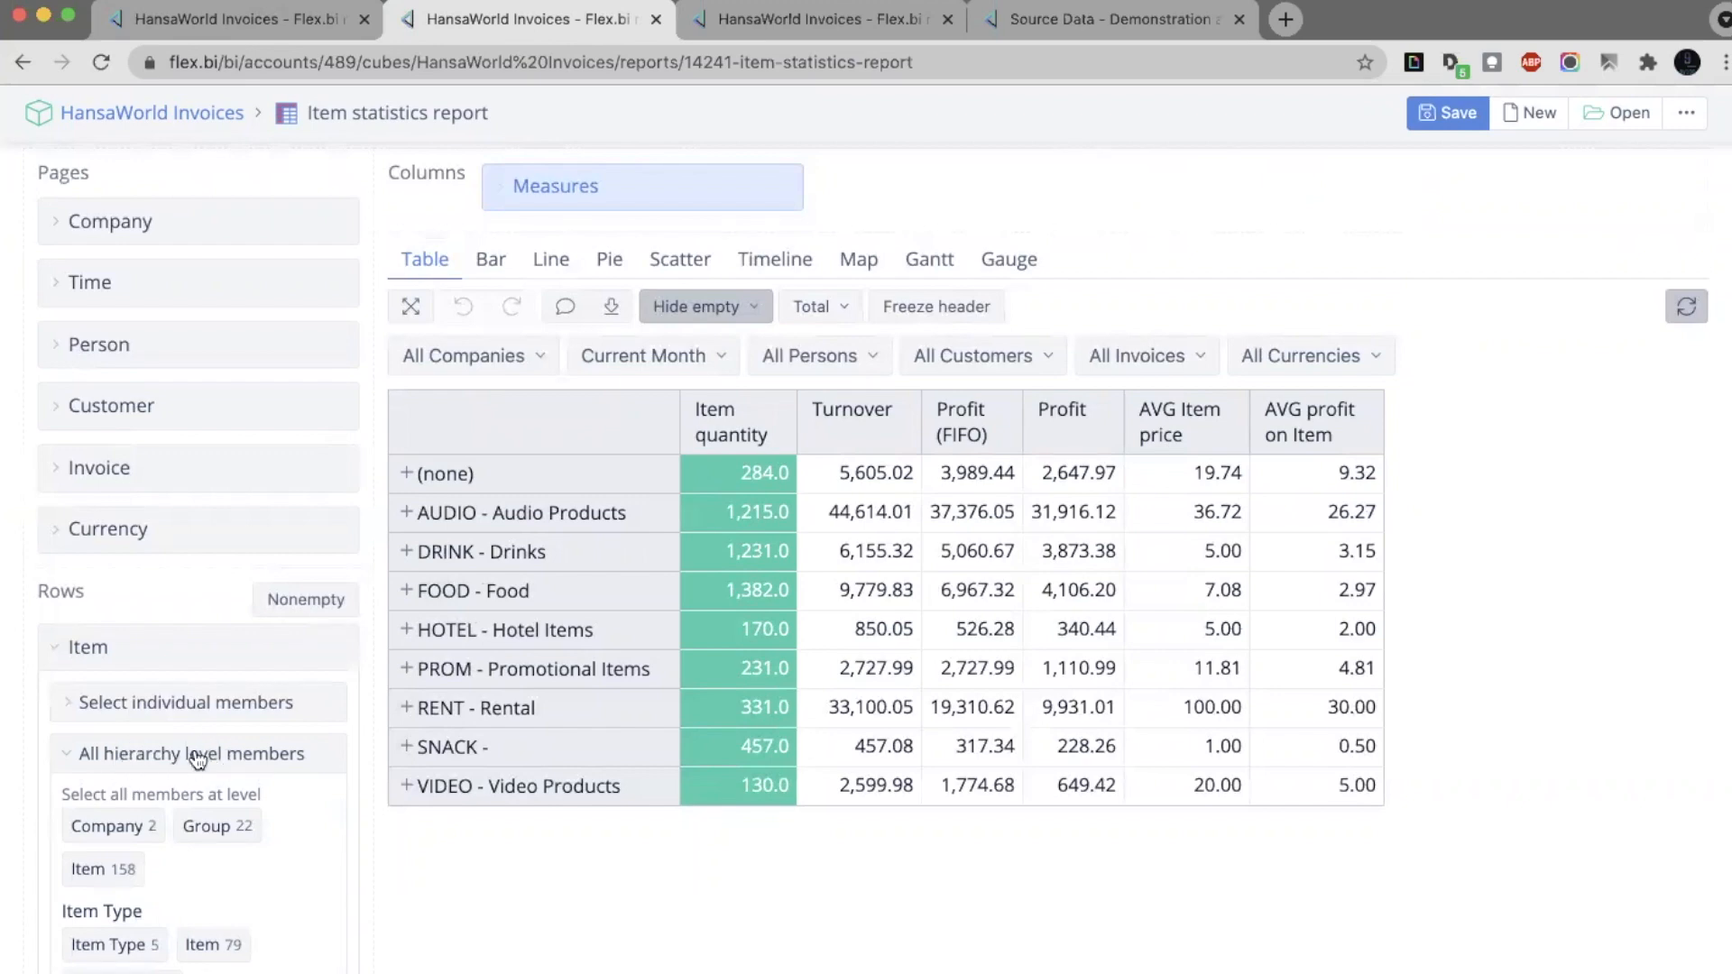
pyautogui.scroll(-4, 215, 700)
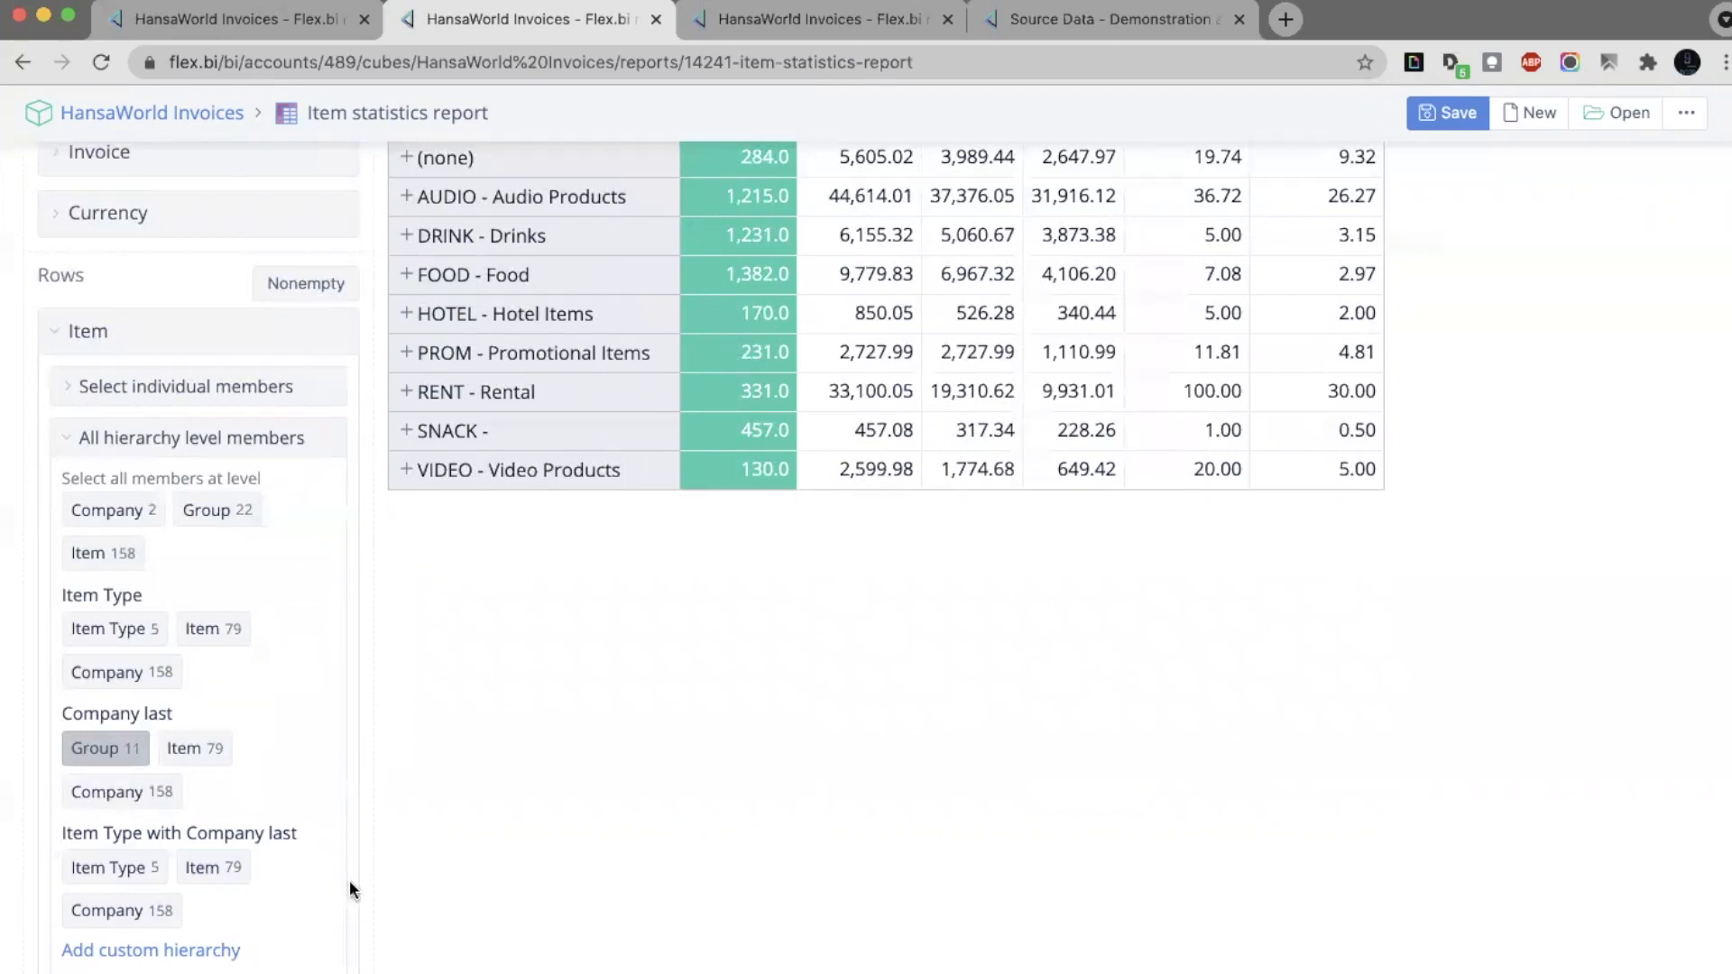
# Set the Item rows to the Company level of the default hierarchy and expand 2 - Second company into its item groups
pyautogui.click(122, 512)
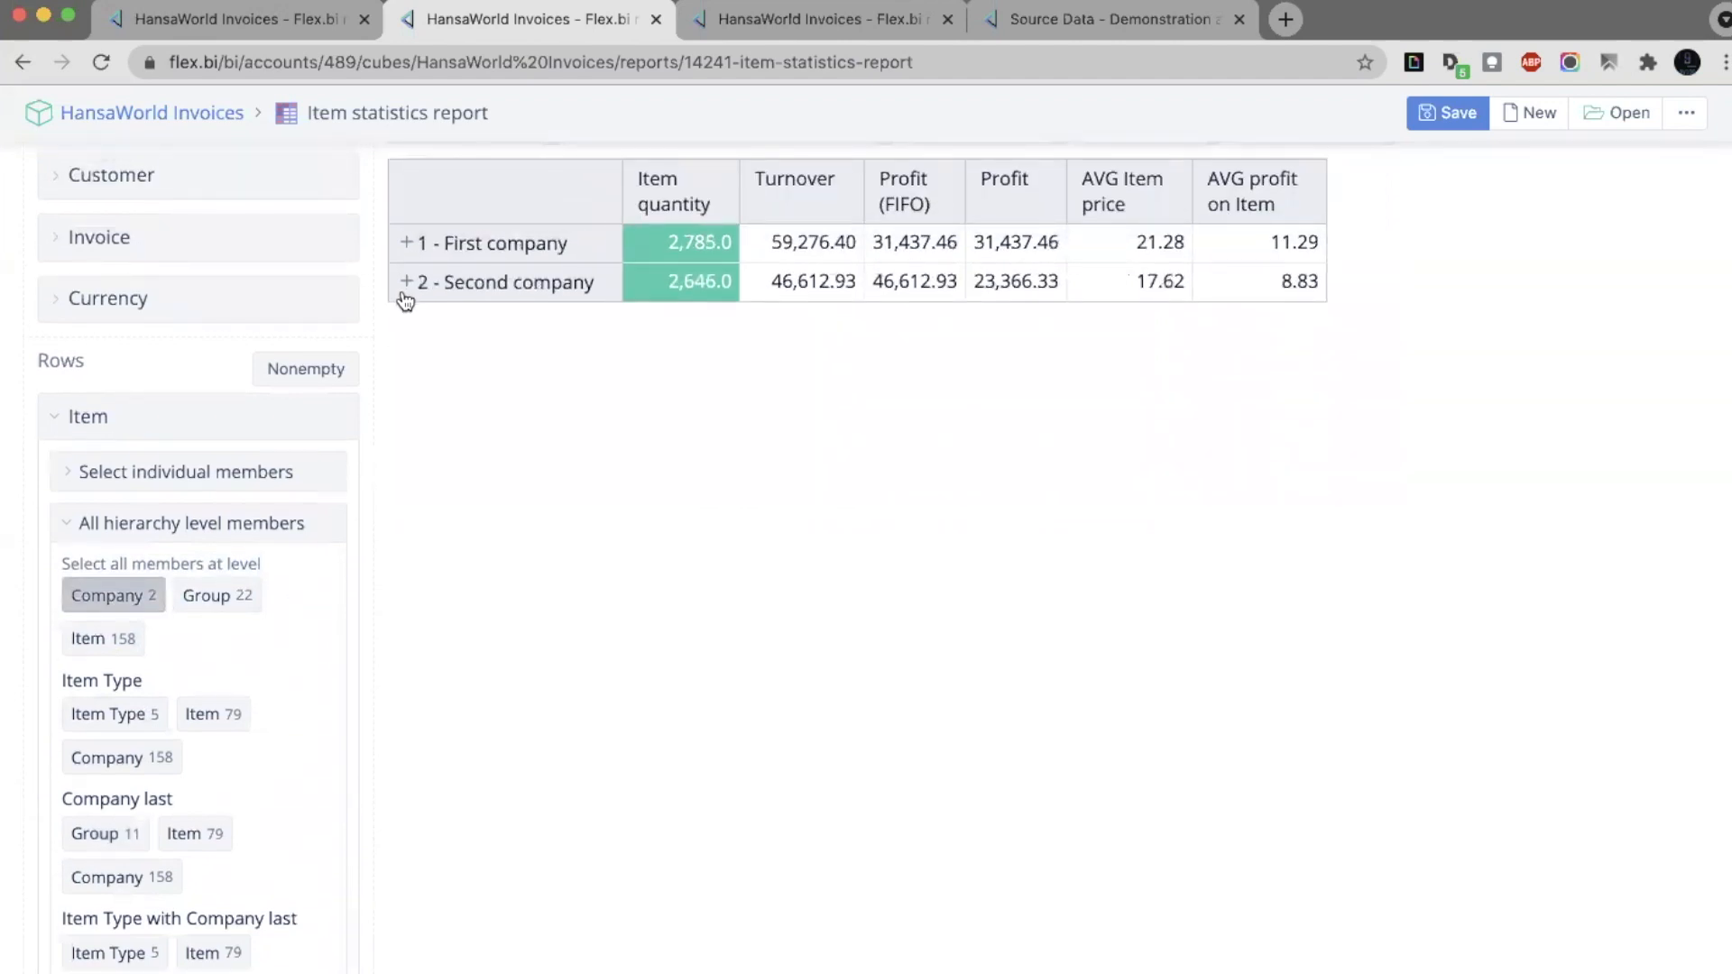
pyautogui.click(407, 282)
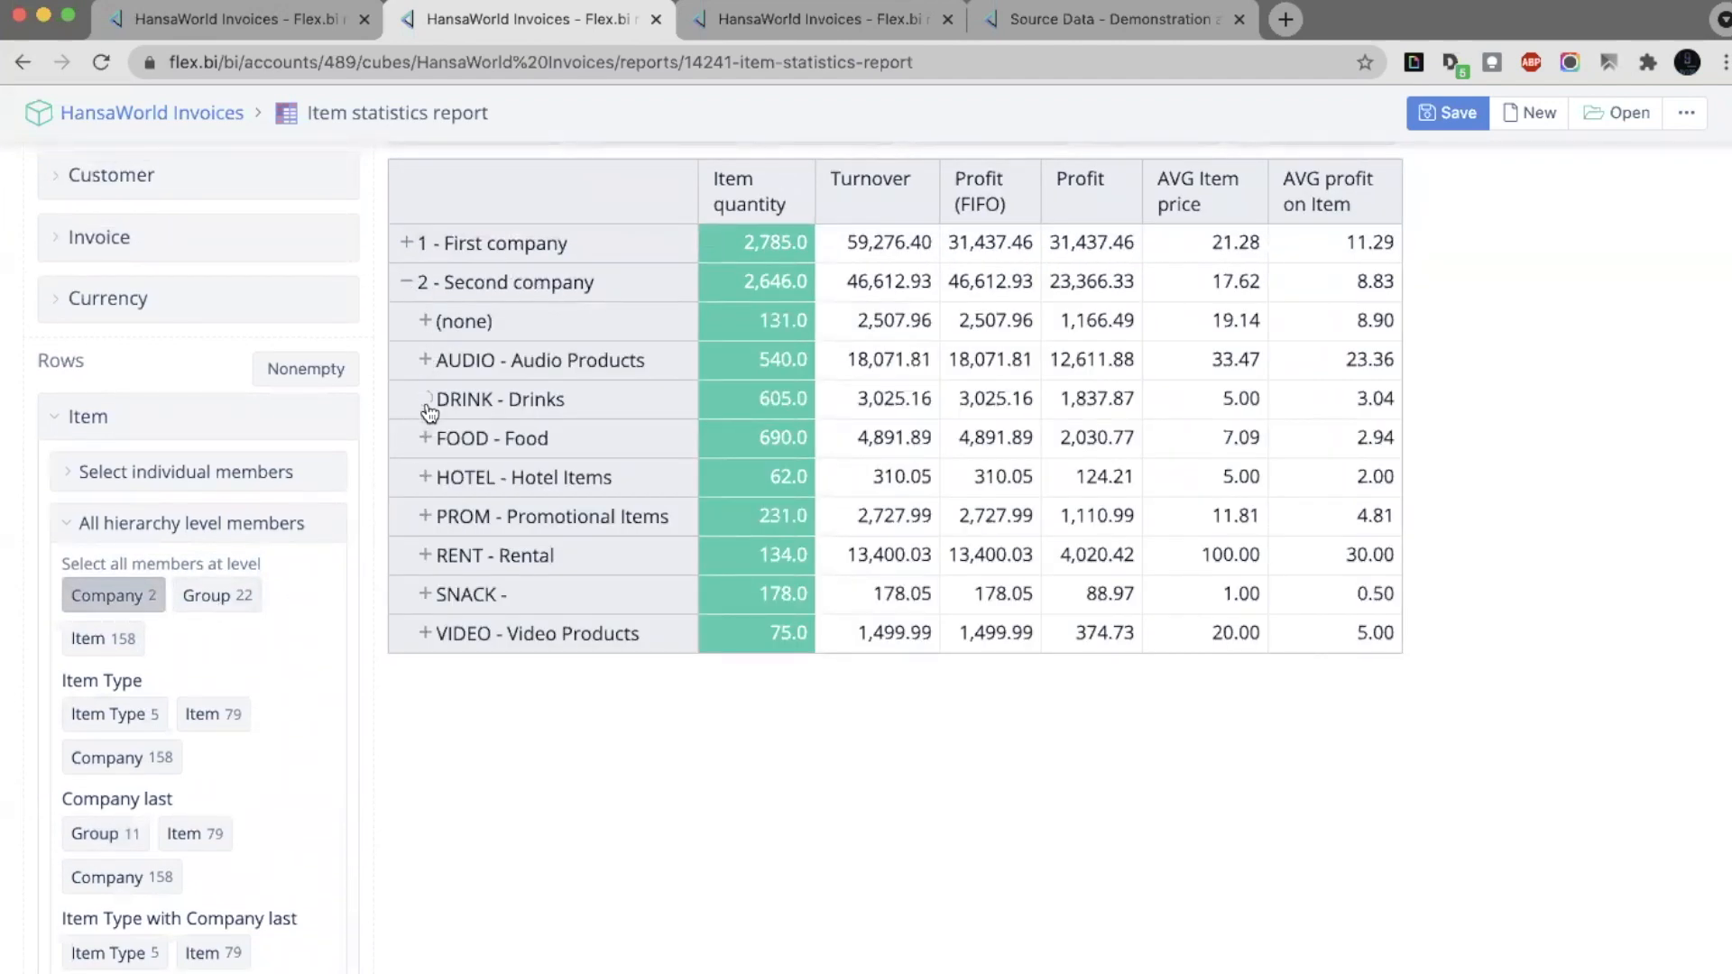
# Expand DRINK - Drinks under the second company and set the Item rows to the Group level of the Company last hierarchy
pyautogui.click(425, 399)
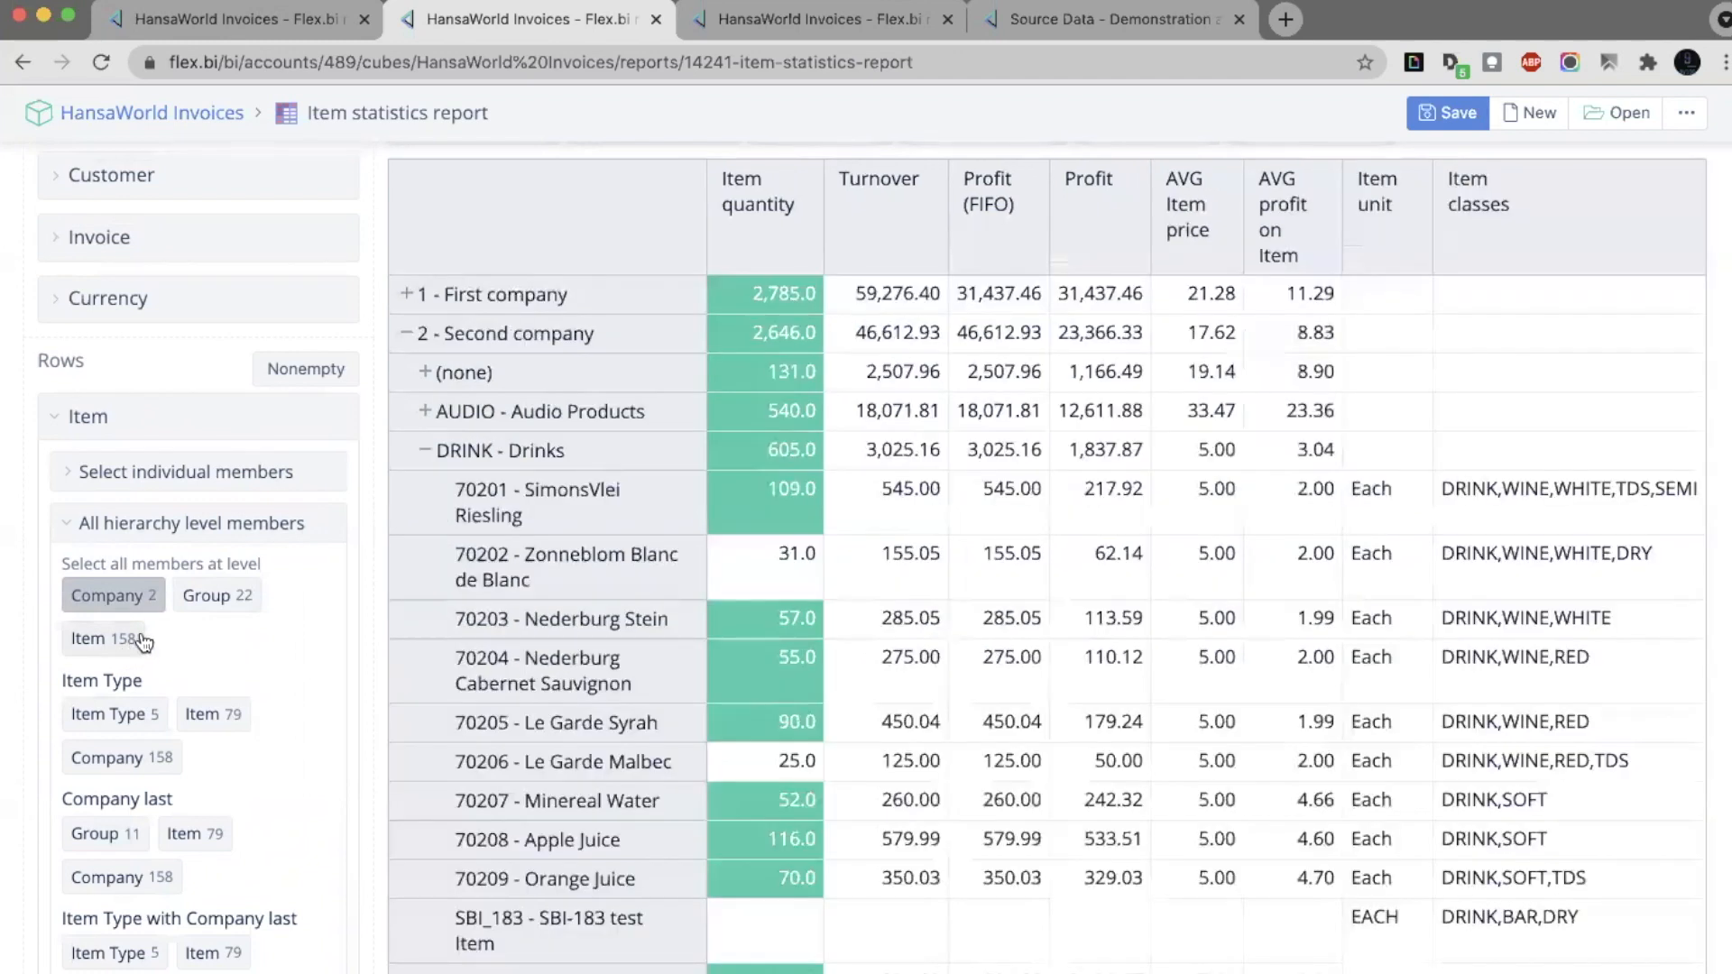
pyautogui.scroll(-2, 142, 641)
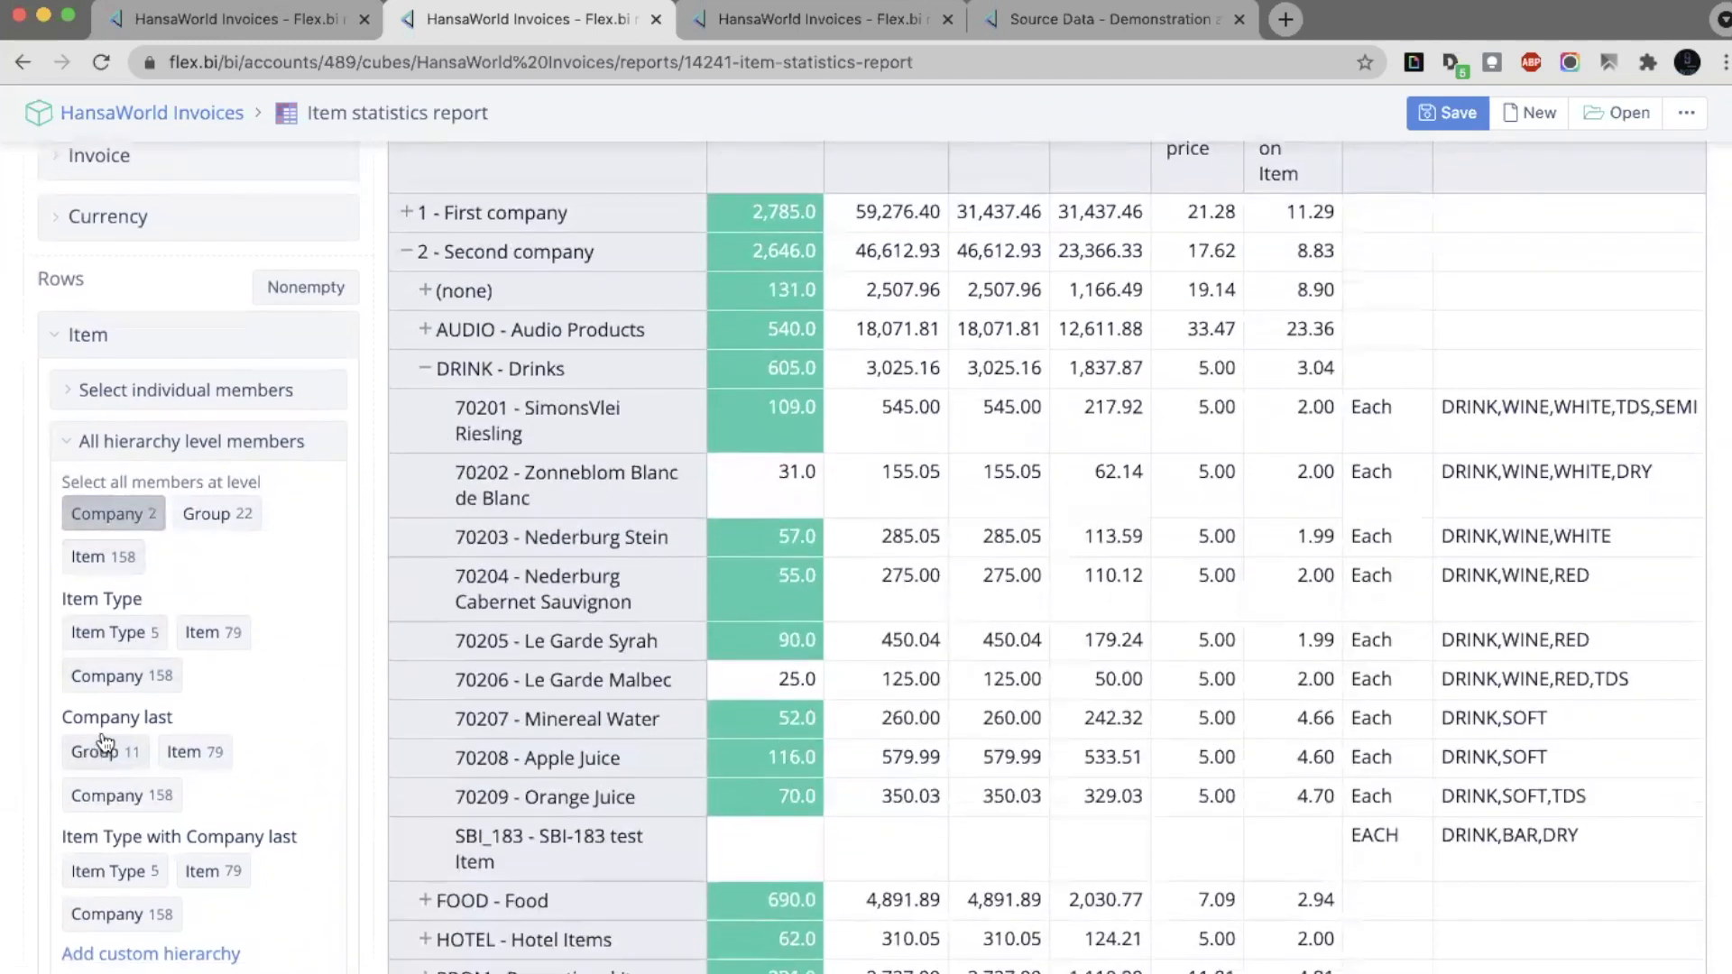
pyautogui.moveTo(171, 721); pyautogui.dragTo(44, 729)
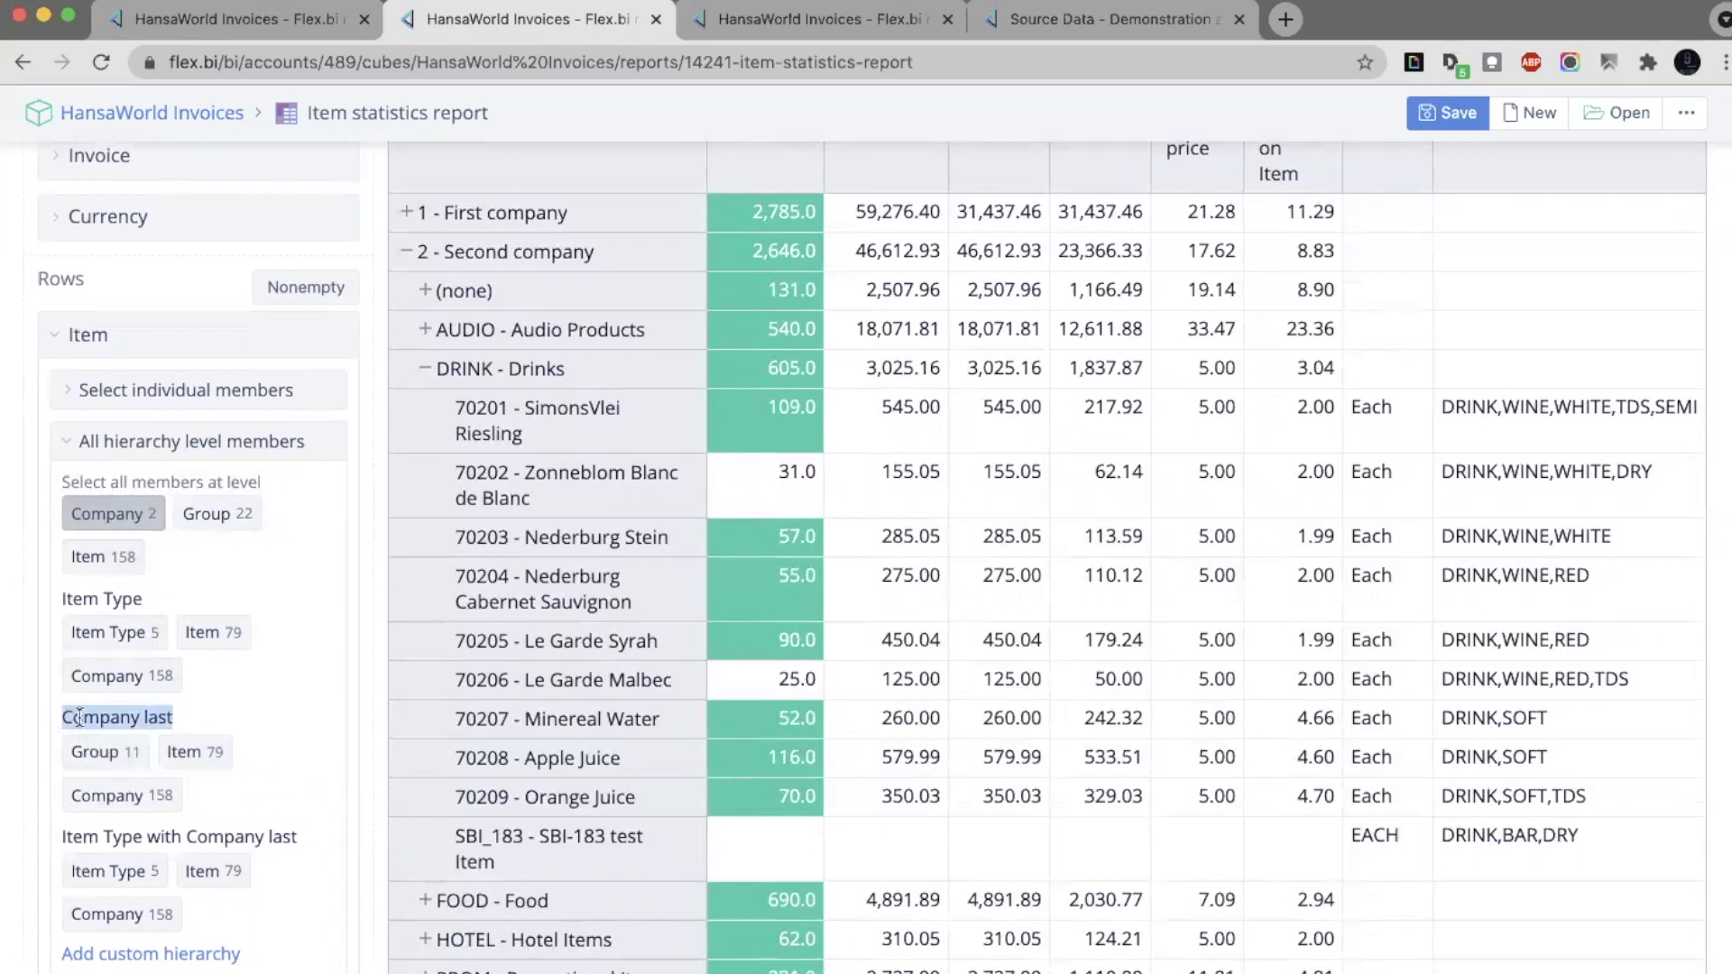
pyautogui.click(104, 752)
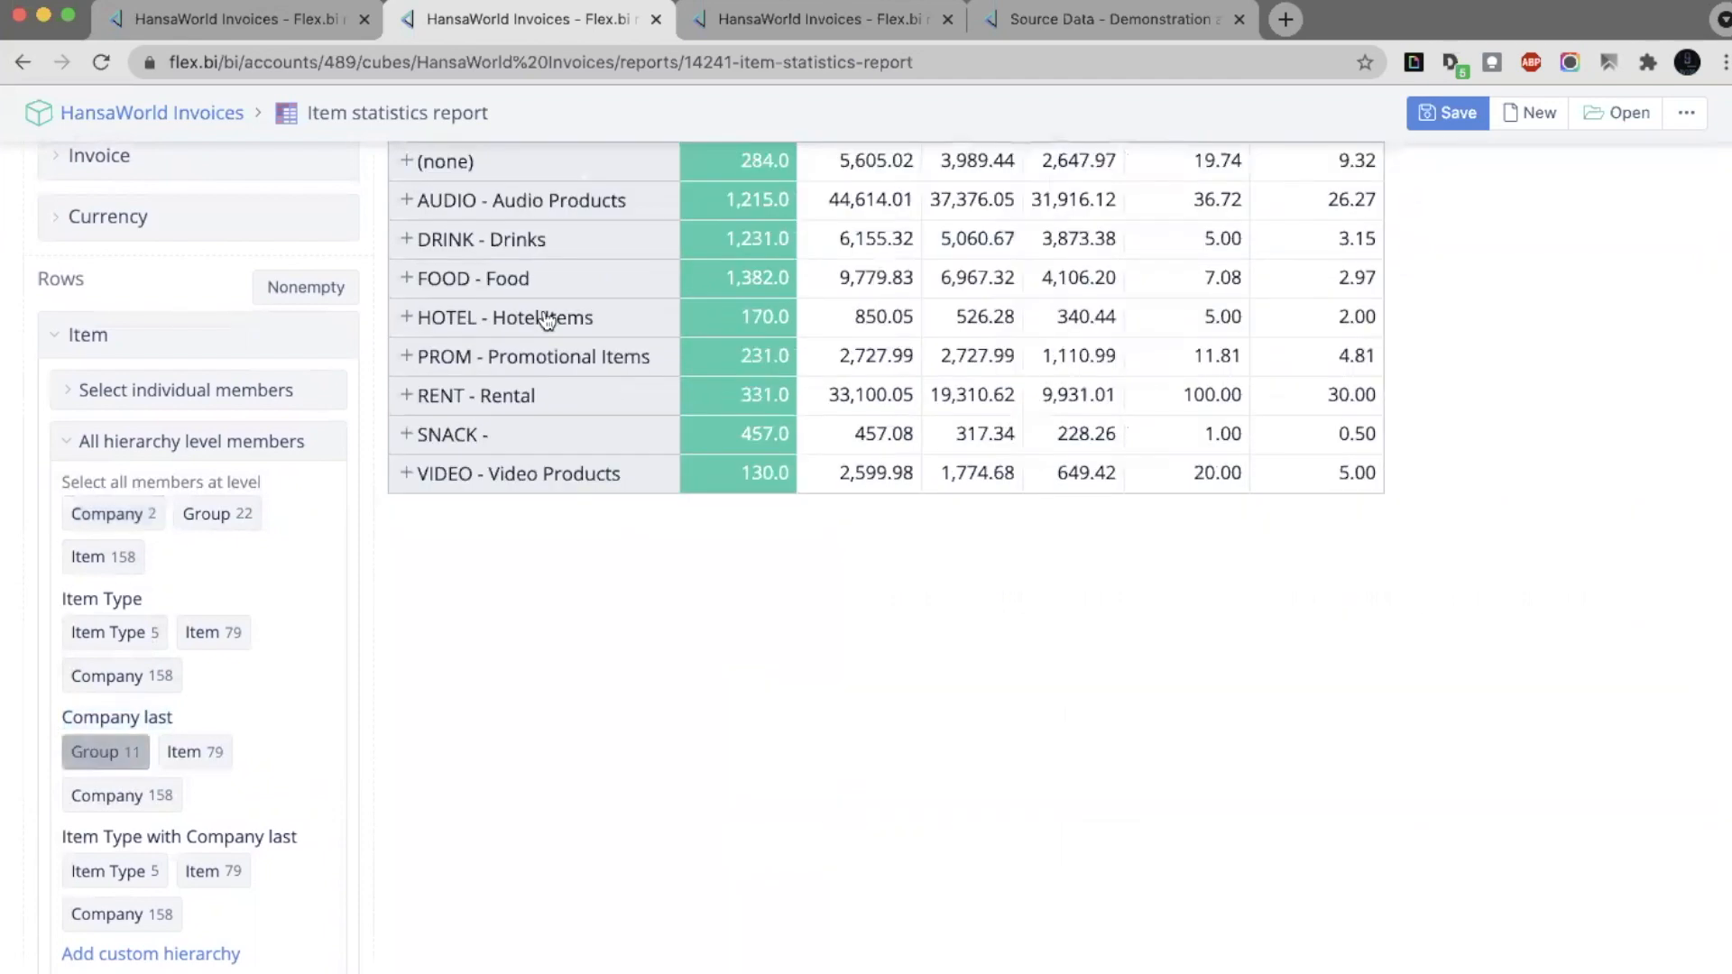
# Expand FOOD - Food and its item 70216 - Sugar Coated Strawberries and Cream down to the companies, and collapse the Item dimension
pyautogui.click(406, 278)
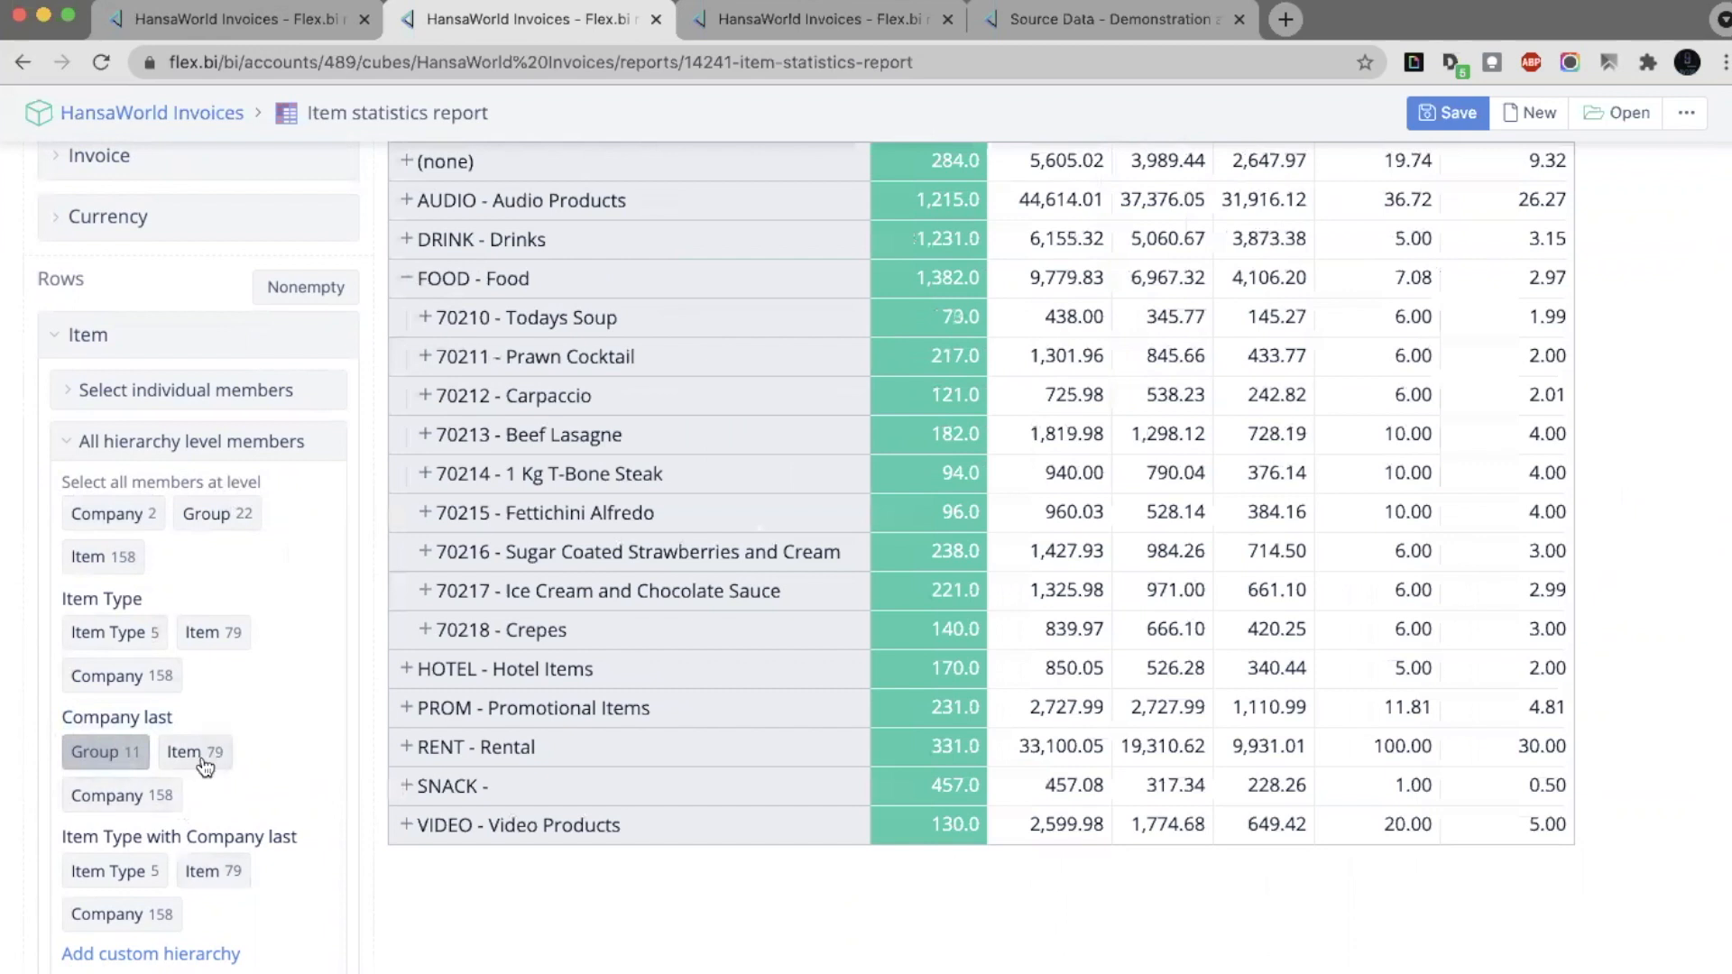
pyautogui.click(424, 552)
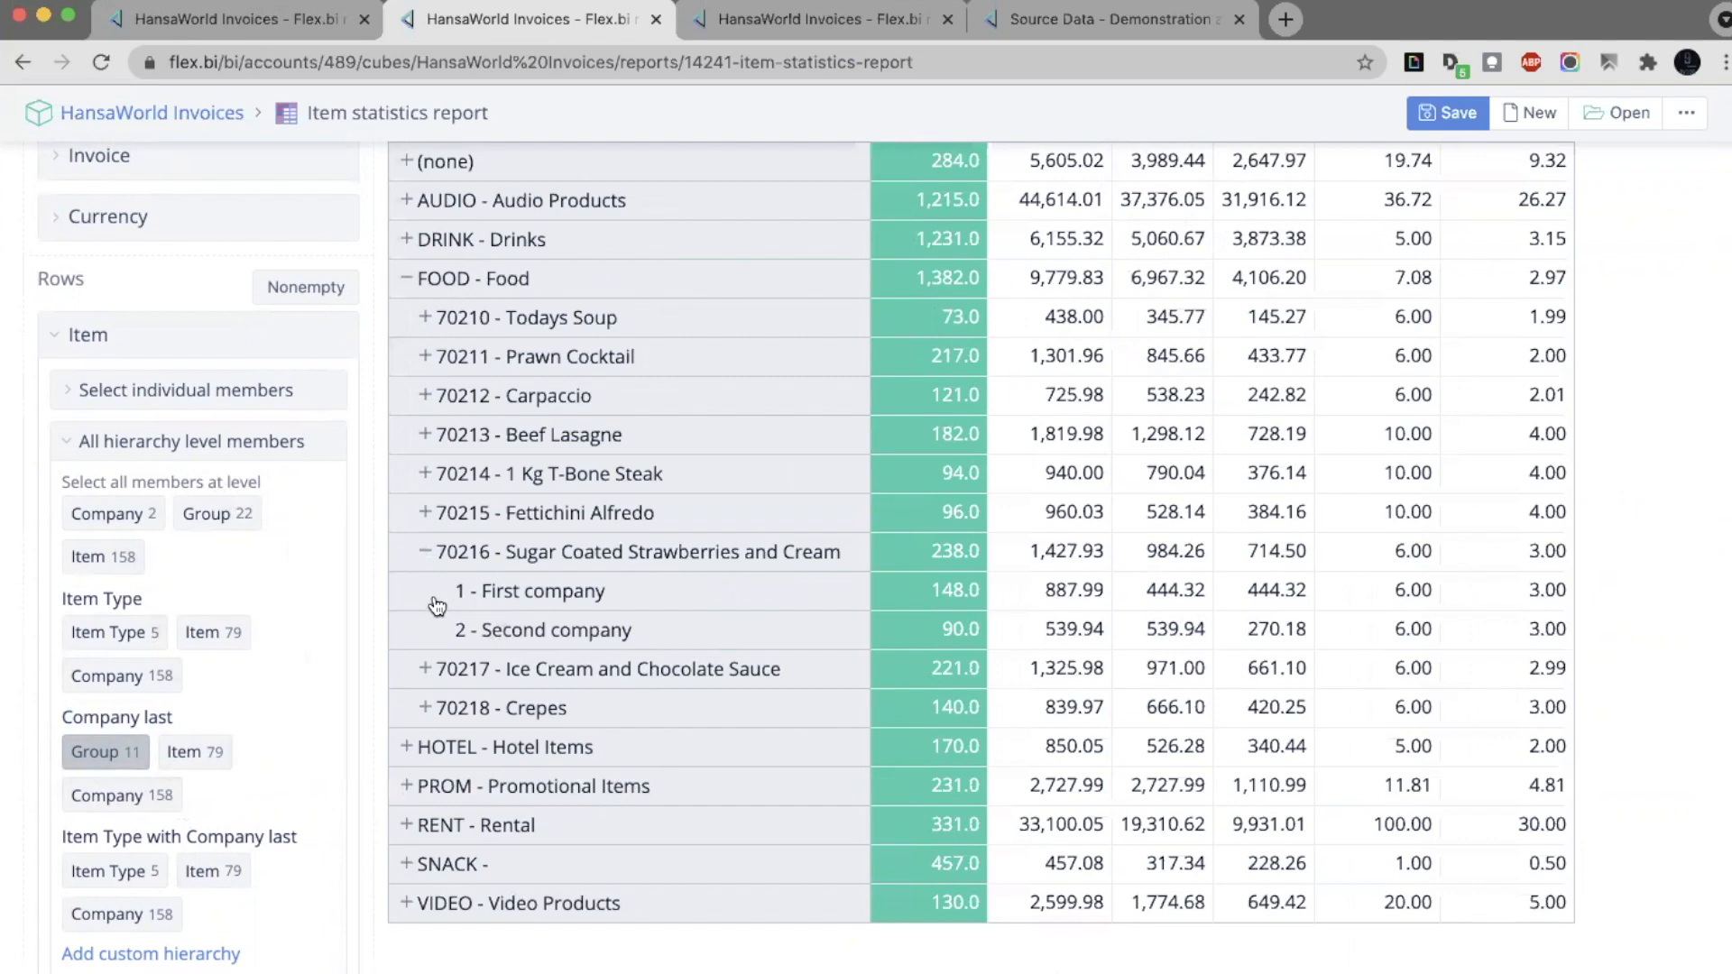
pyautogui.scroll(5, 420, 549)
pyautogui.click(137, 729)
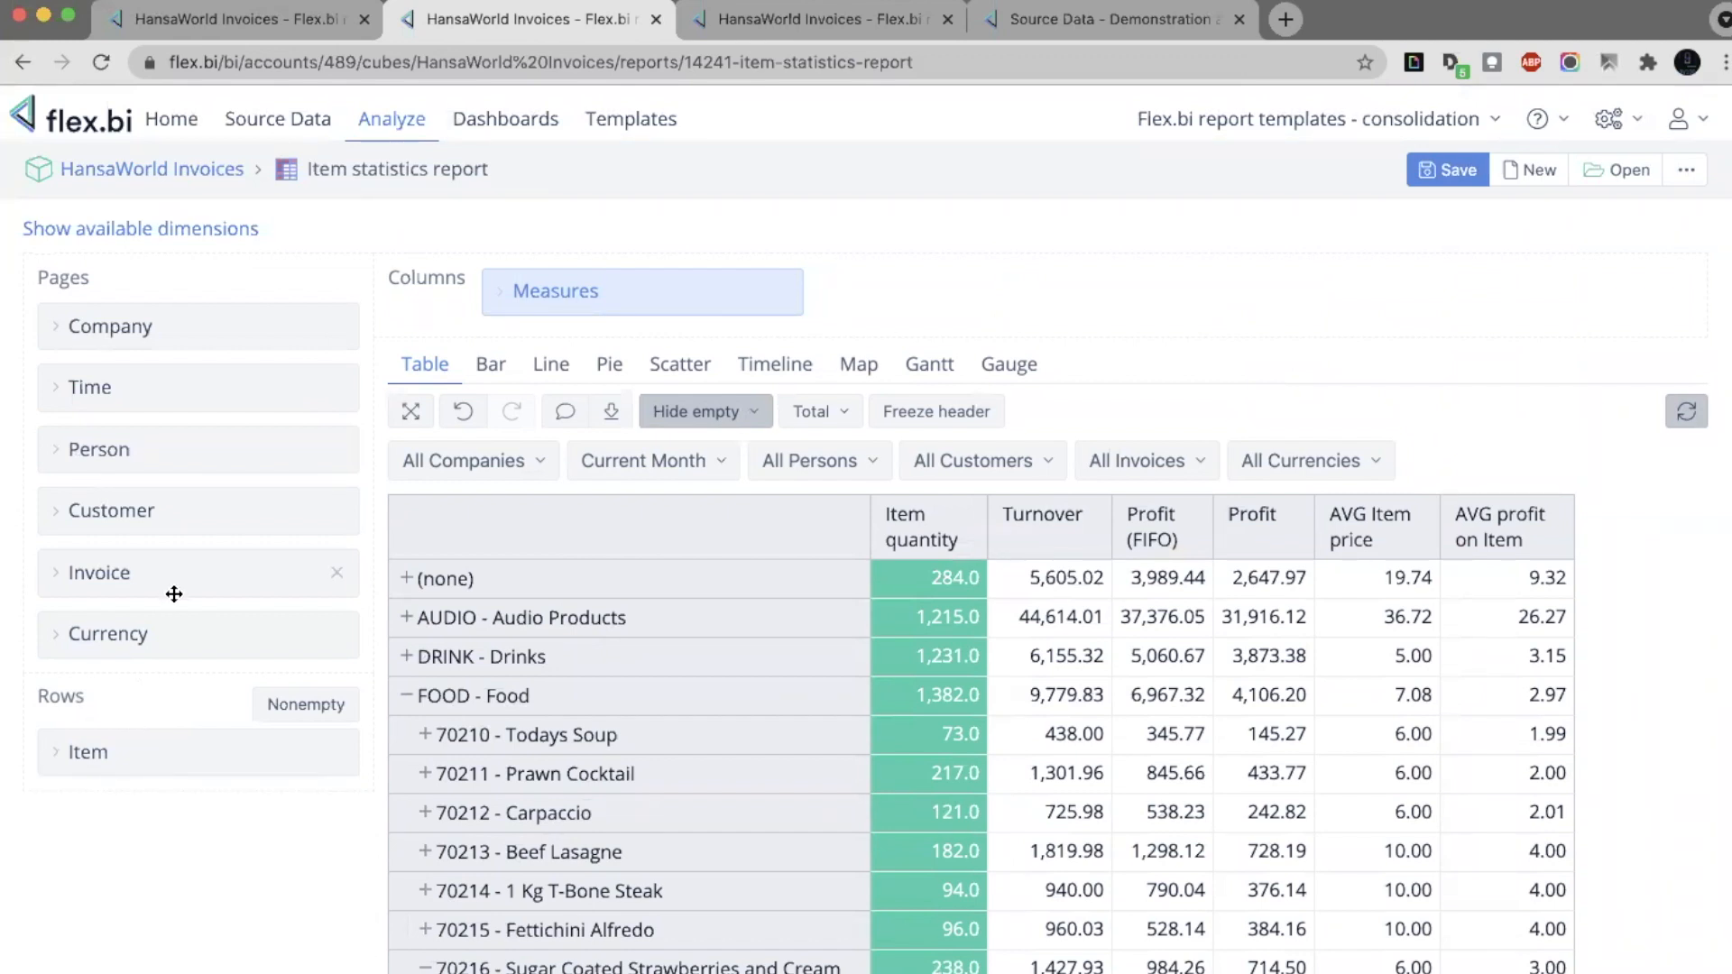
# Show the available dimensions and inspect the Account dimension's individual members and its Company last hierarchy
pyautogui.click(202, 231)
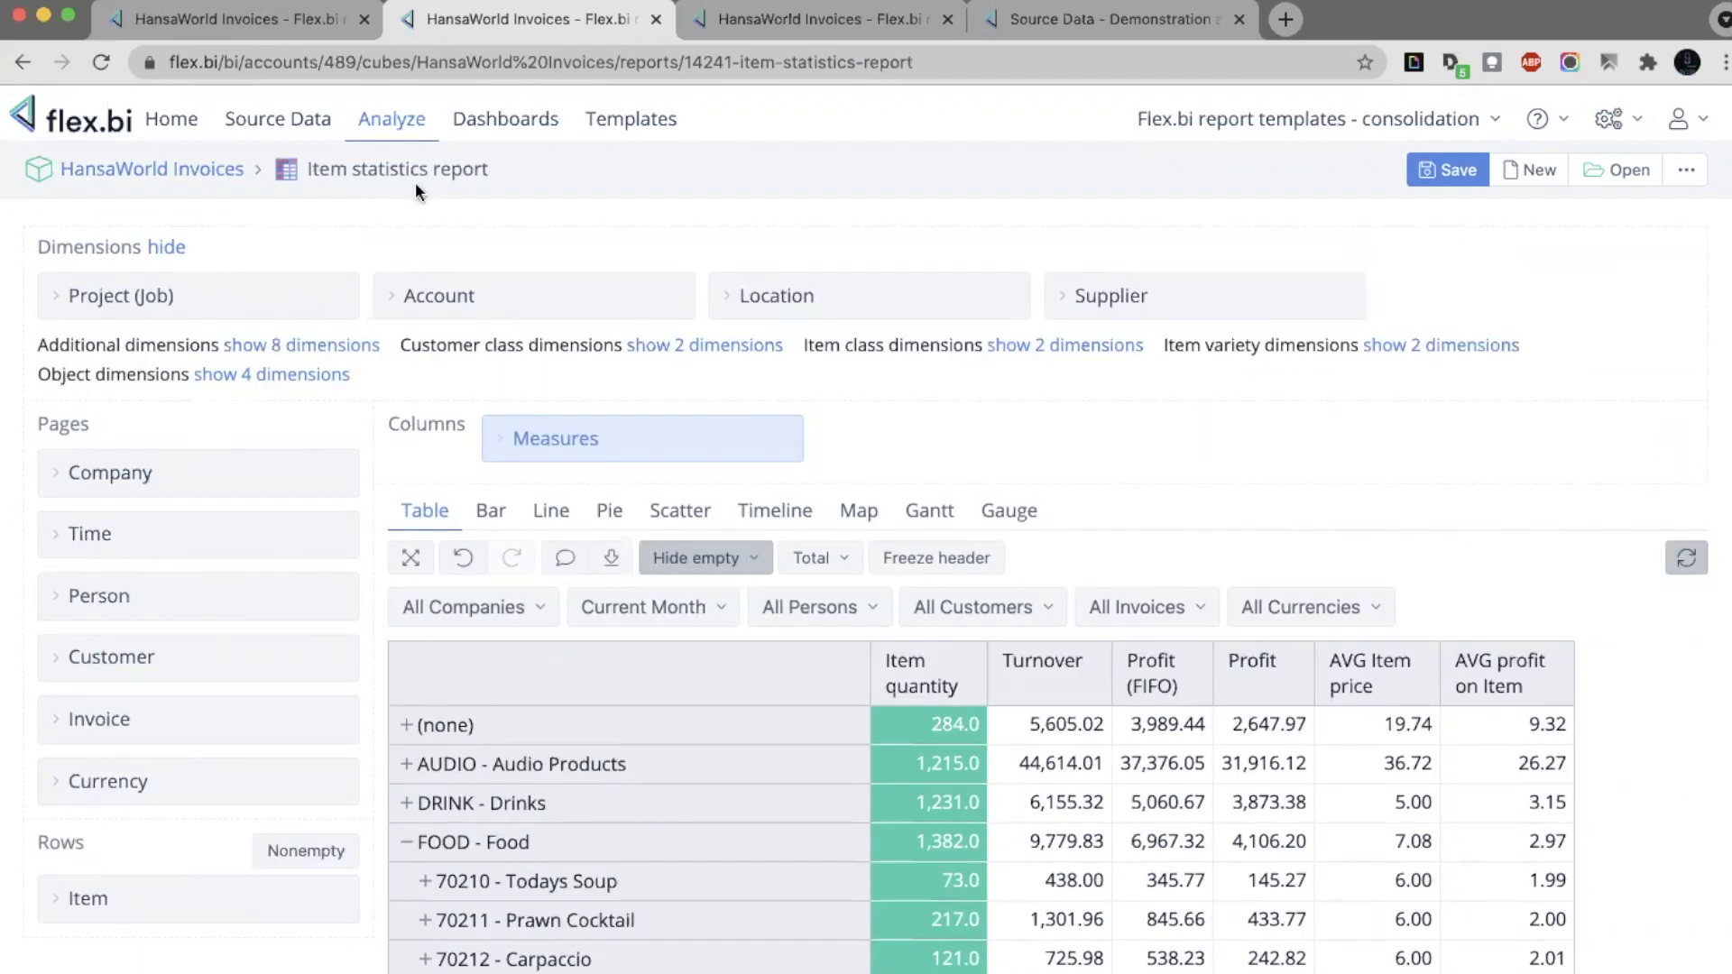
pyautogui.click(618, 300)
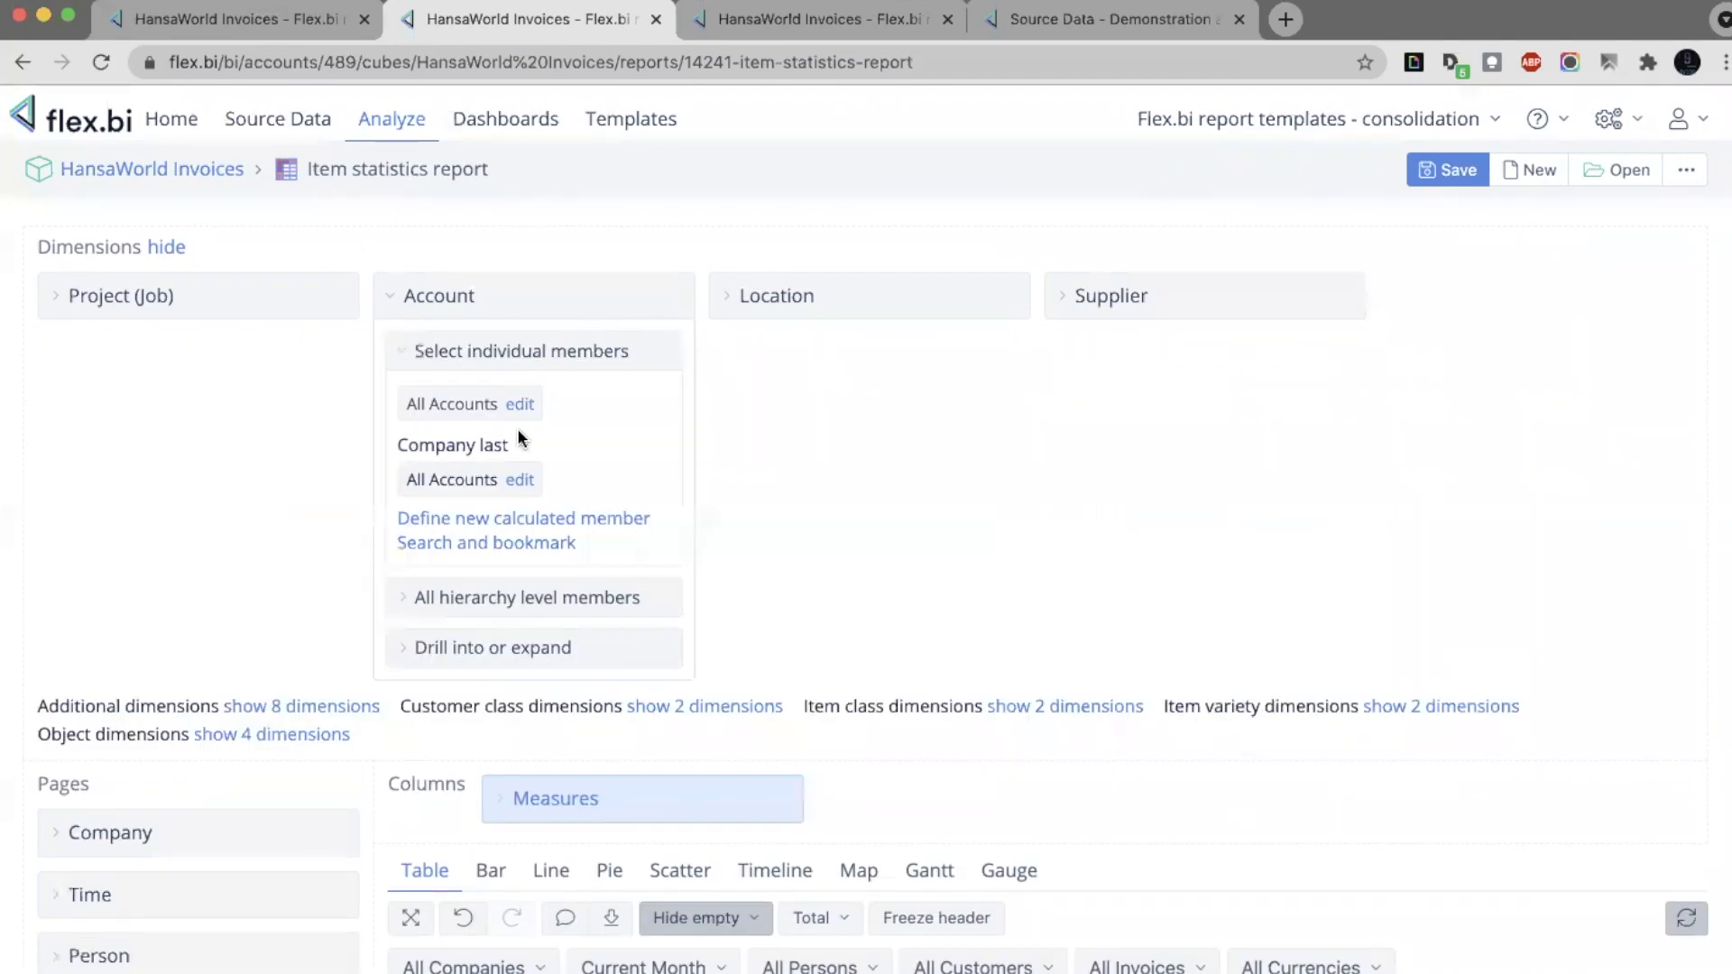
pyautogui.click(515, 600)
pyautogui.click(526, 352)
pyautogui.moveTo(527, 451); pyautogui.dragTo(395, 446)
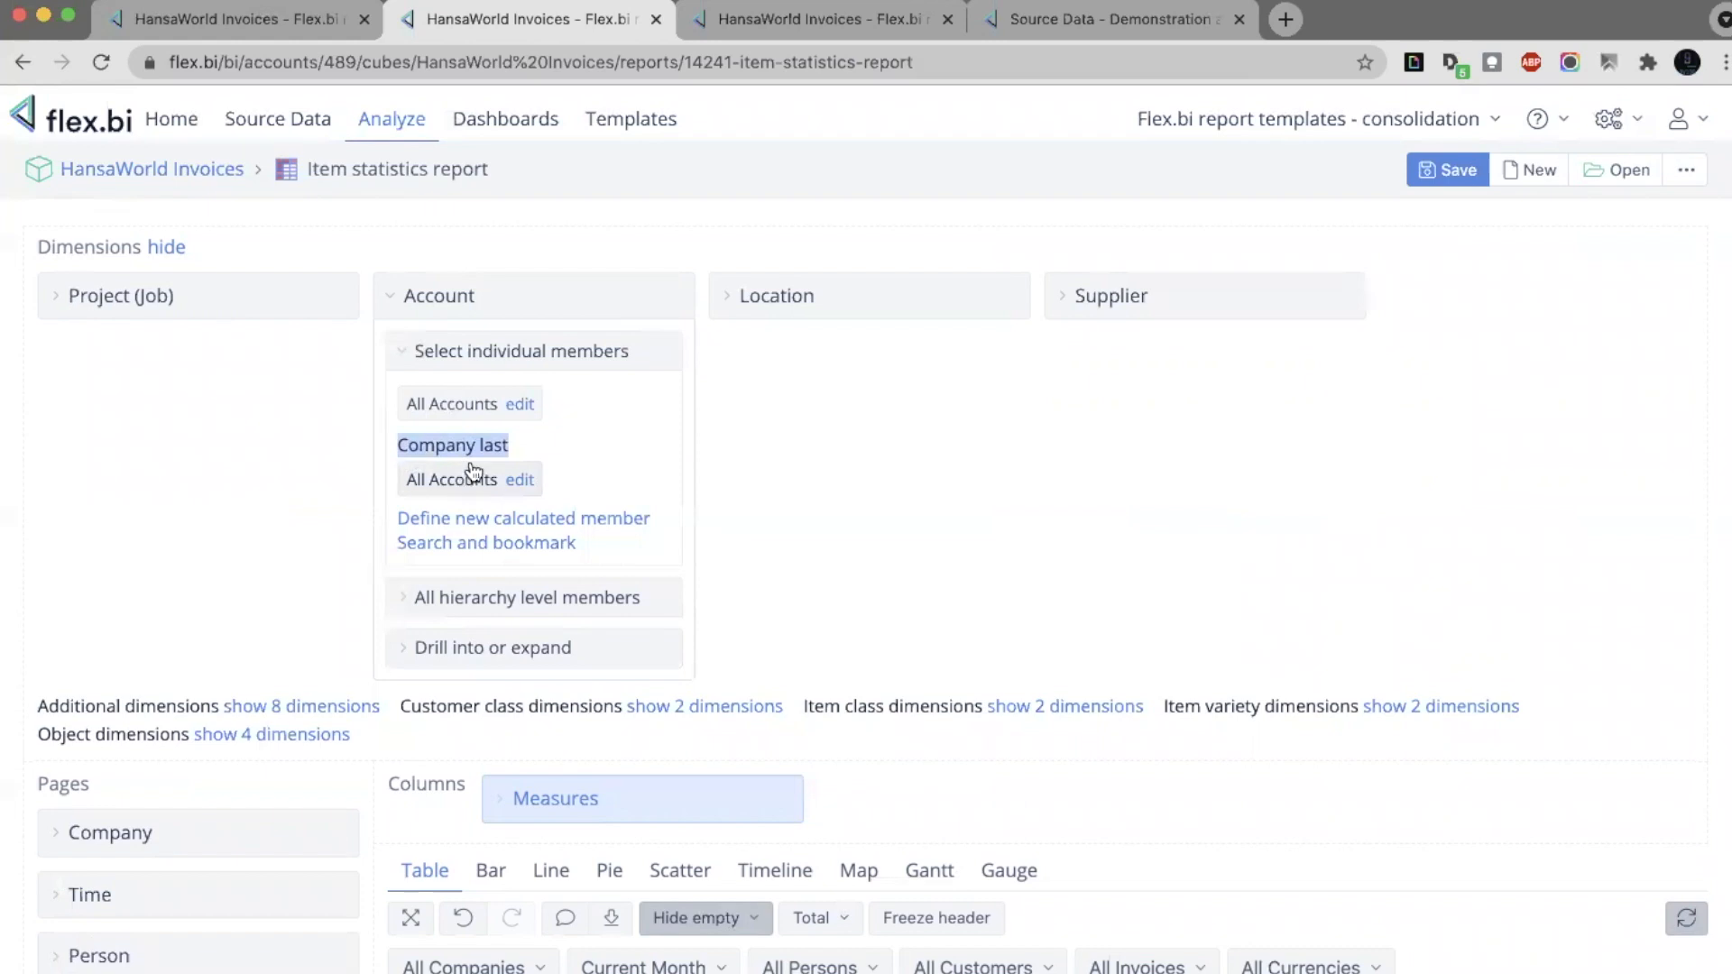
# Inspect the Location, Project (Job) and Person dimensions for their Company last hierarchies
pyautogui.click(858, 298)
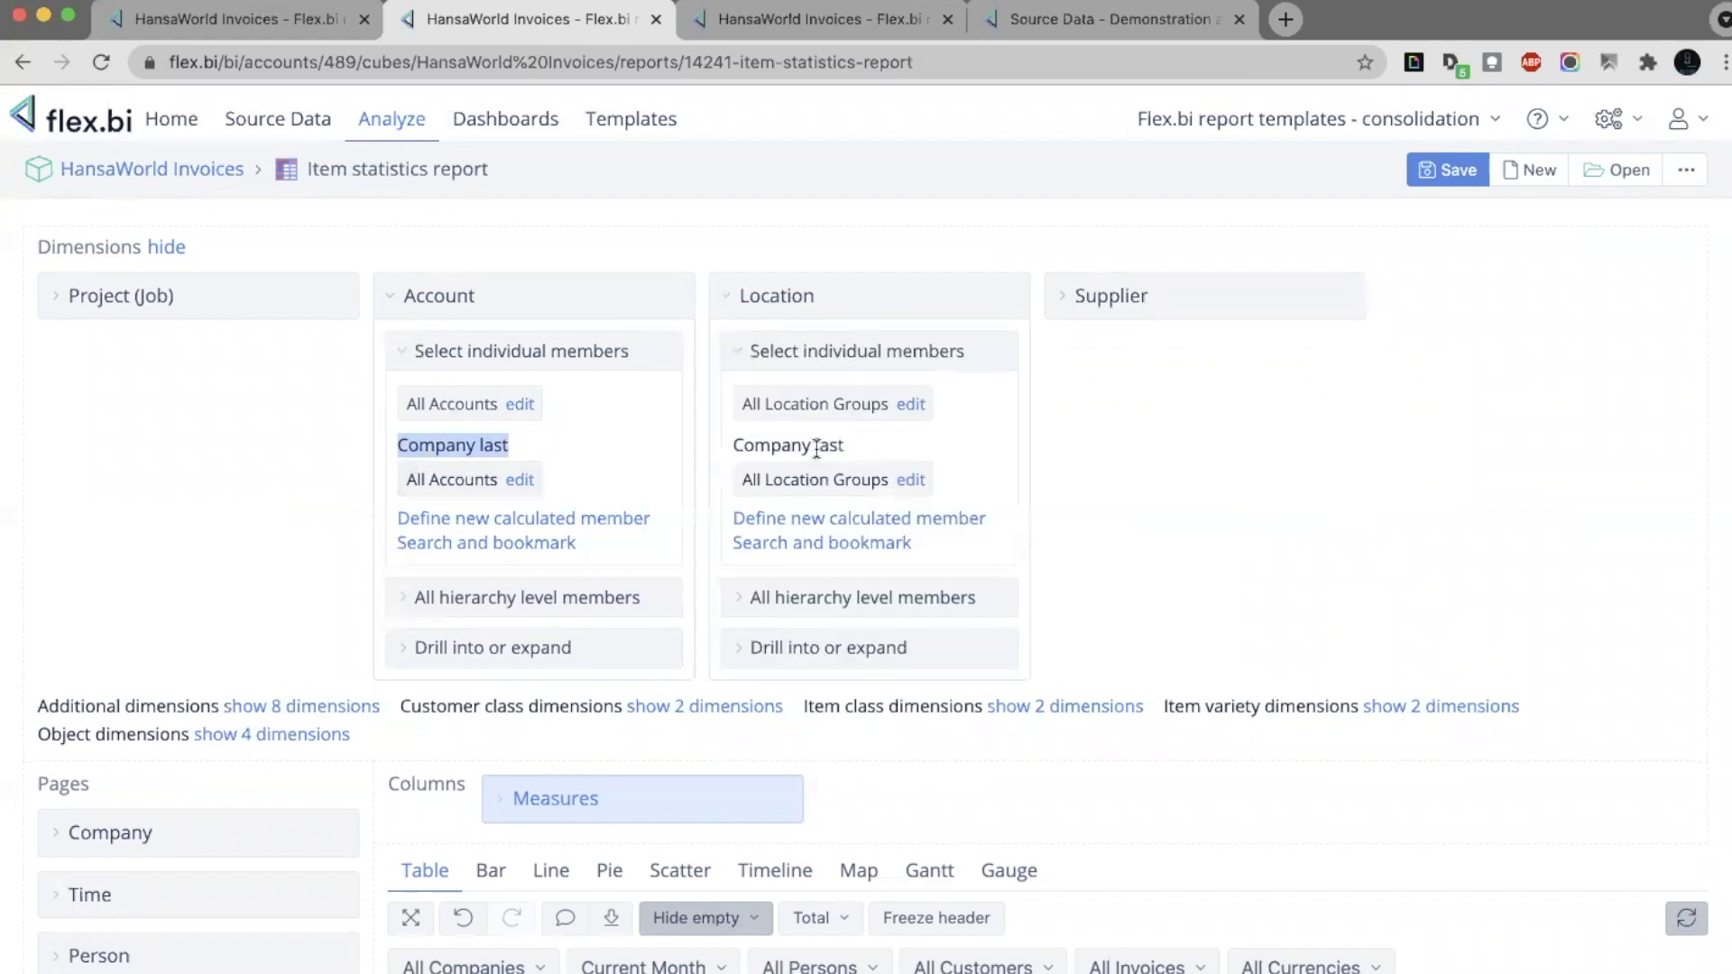
pyautogui.click(134, 296)
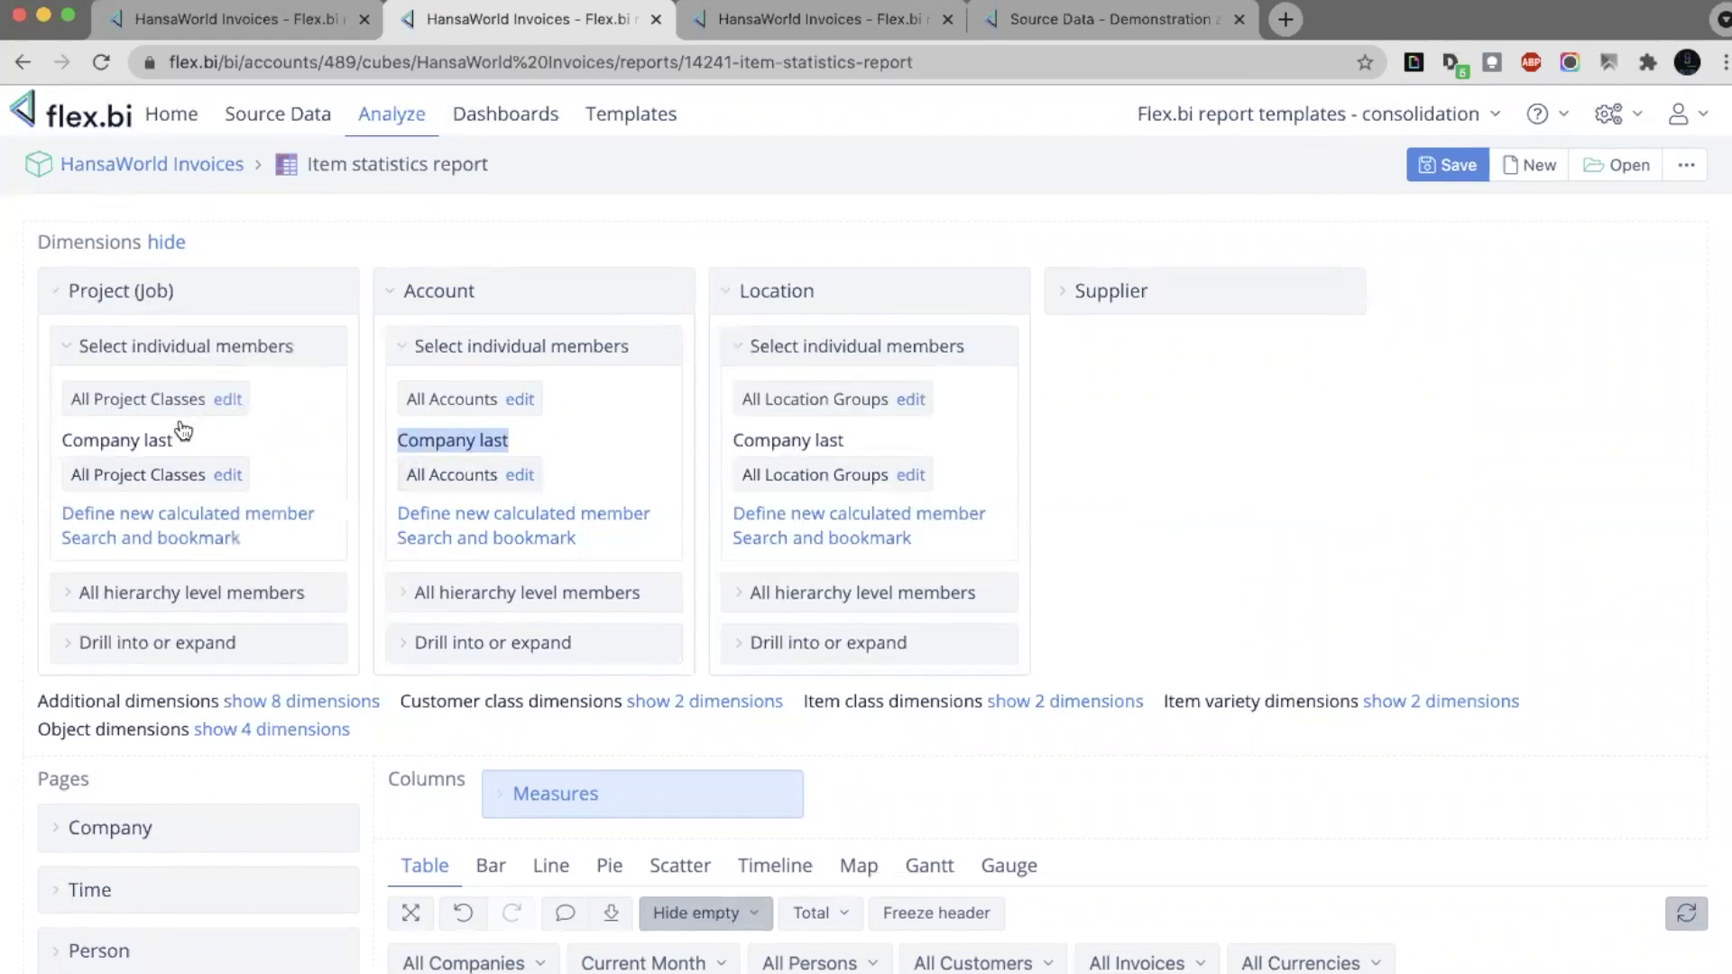
pyautogui.scroll(-5, 183, 432)
pyautogui.click(185, 603)
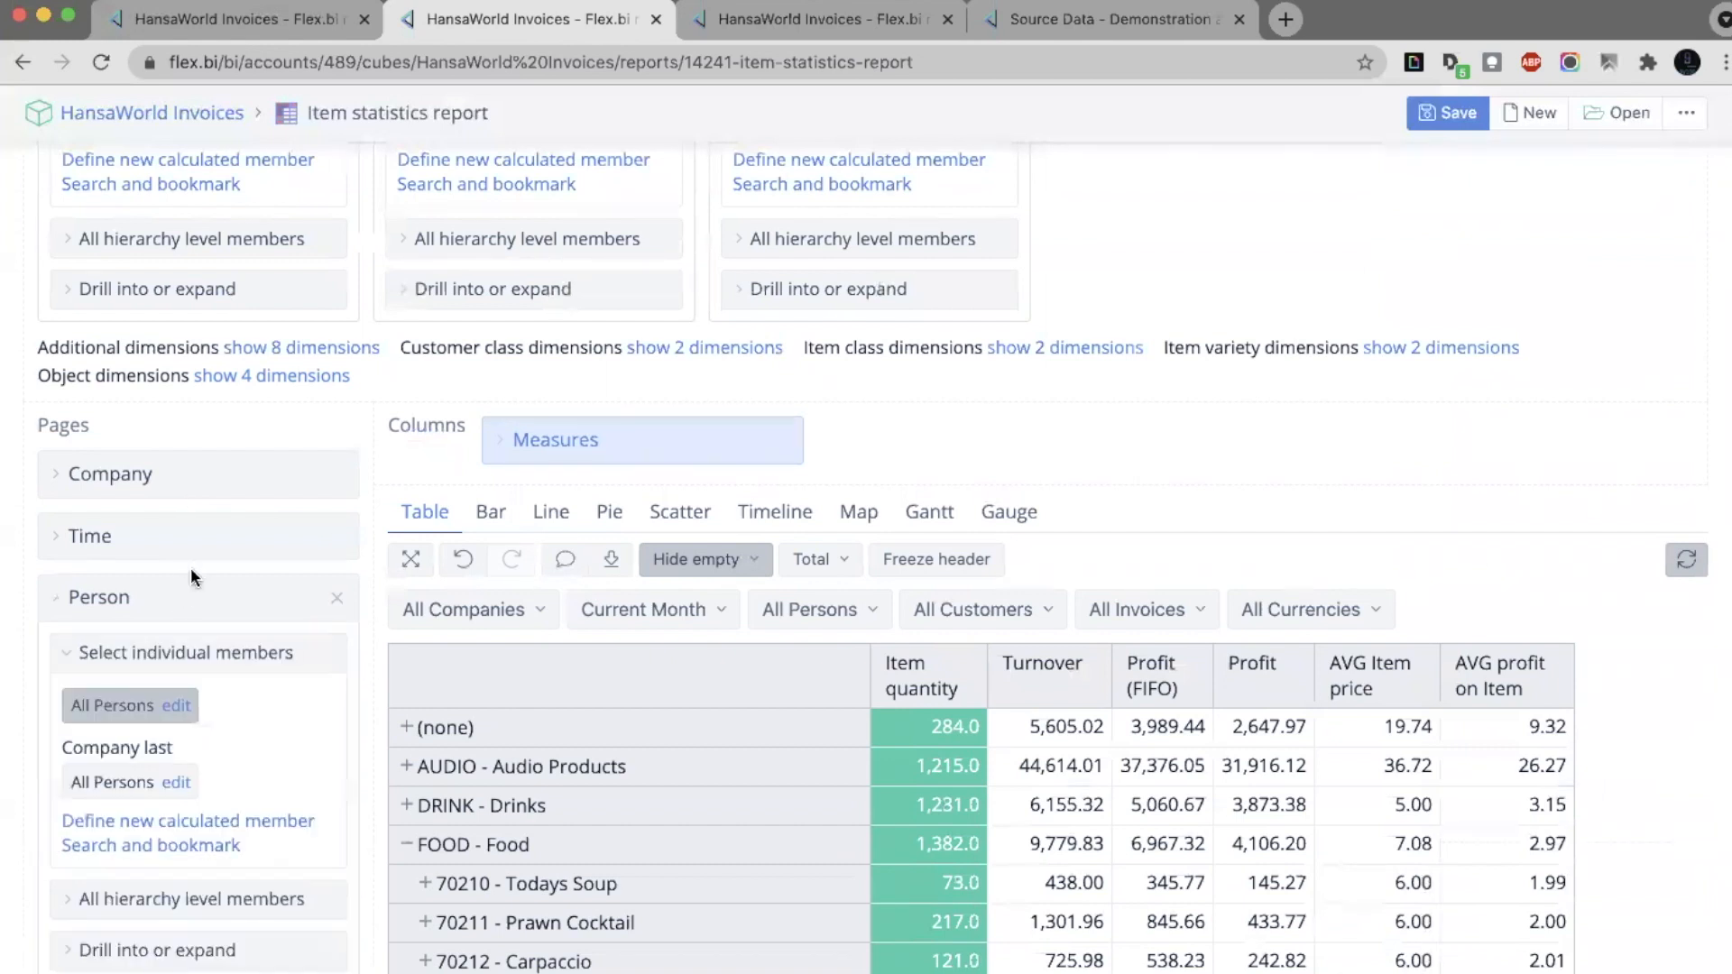
pyautogui.moveTo(177, 747); pyautogui.dragTo(74, 749)
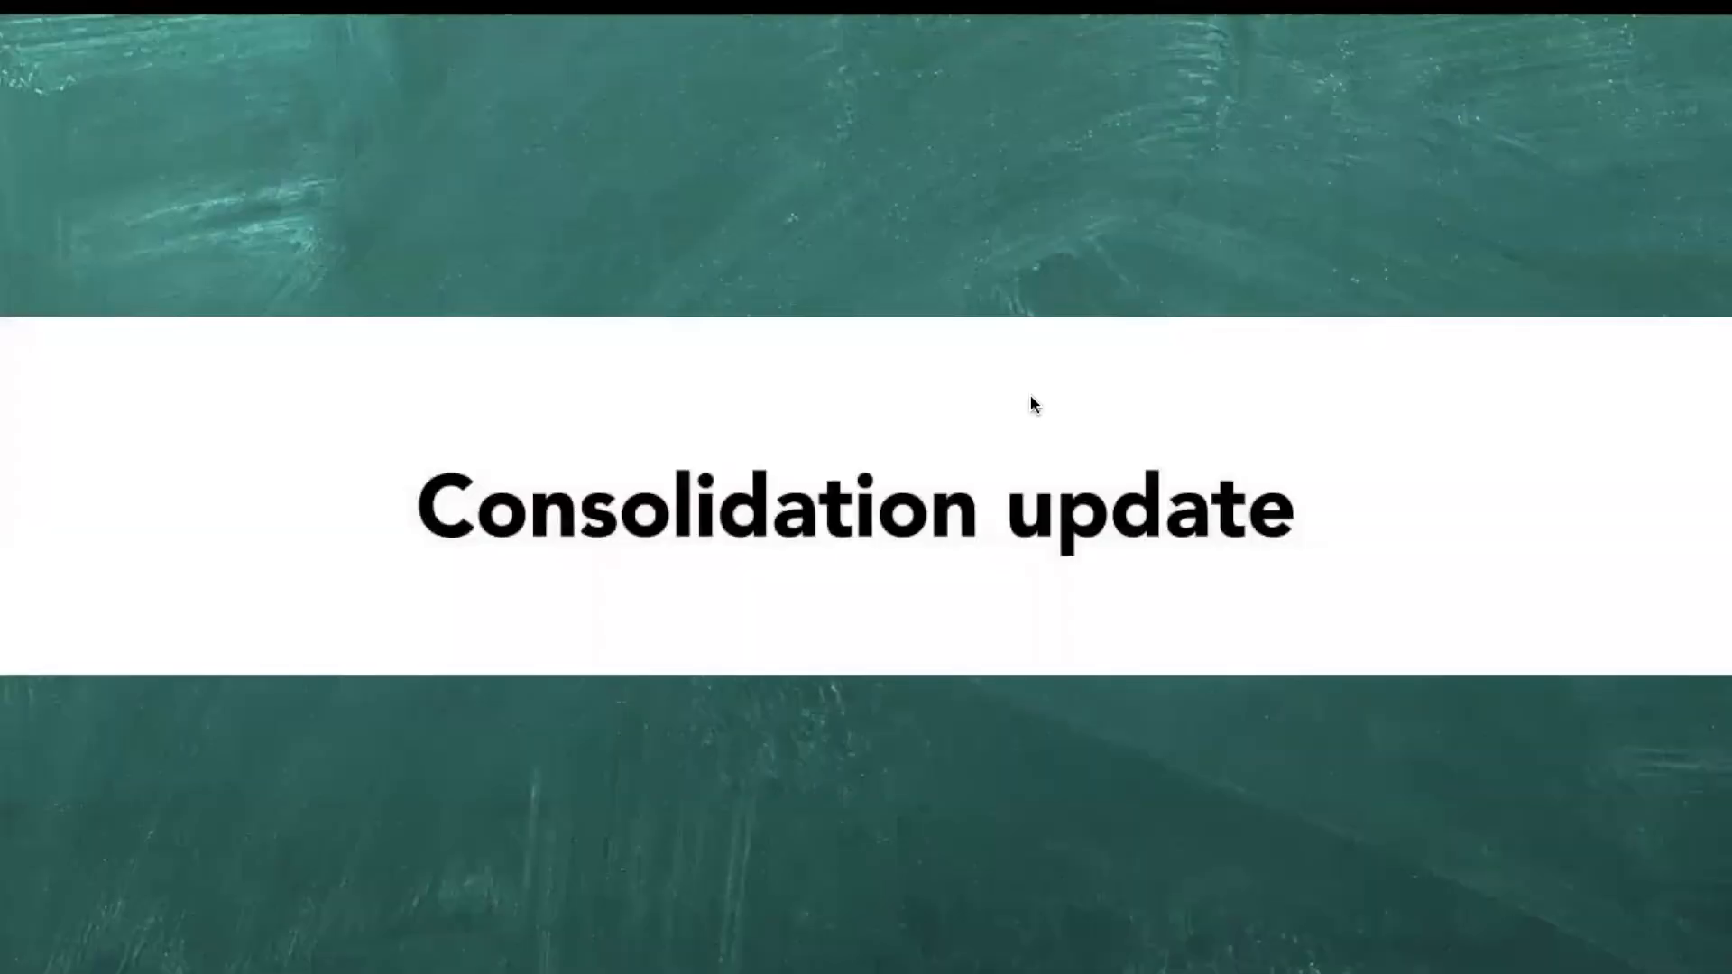
pyautogui.click(1030, 393)
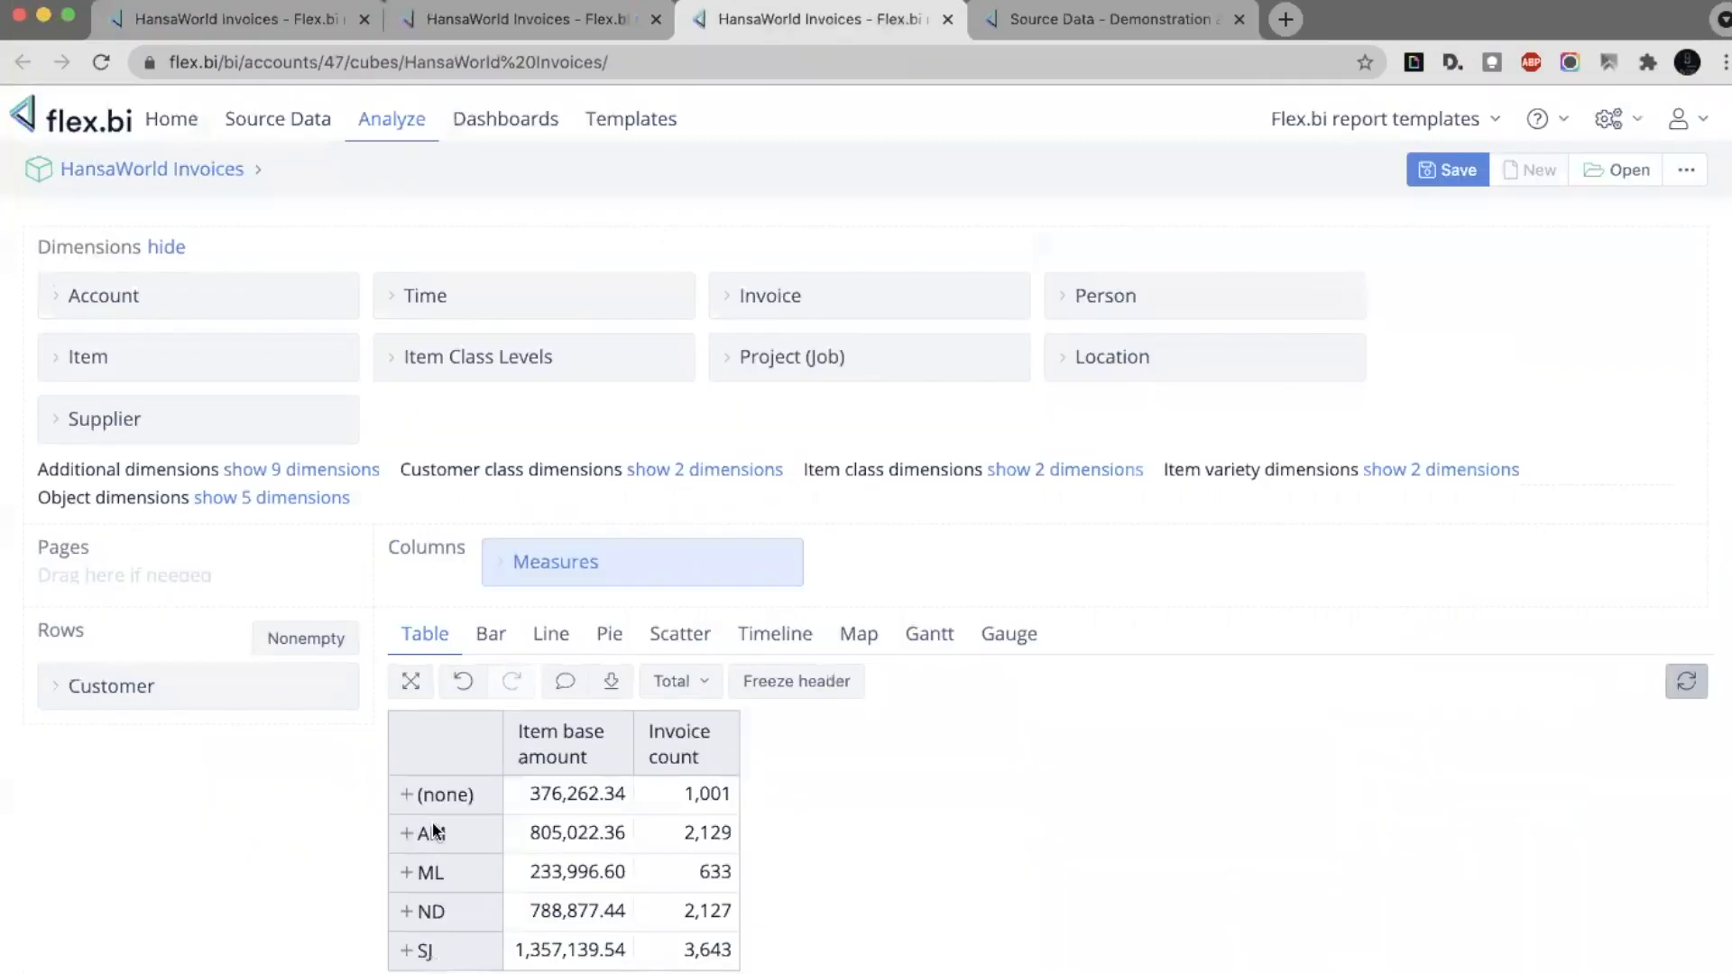
# Switch to the contact record in the ERP program and review its contact details and the Salesman field in its pricing settings
pyautogui.scroll(-2, 630, 619)
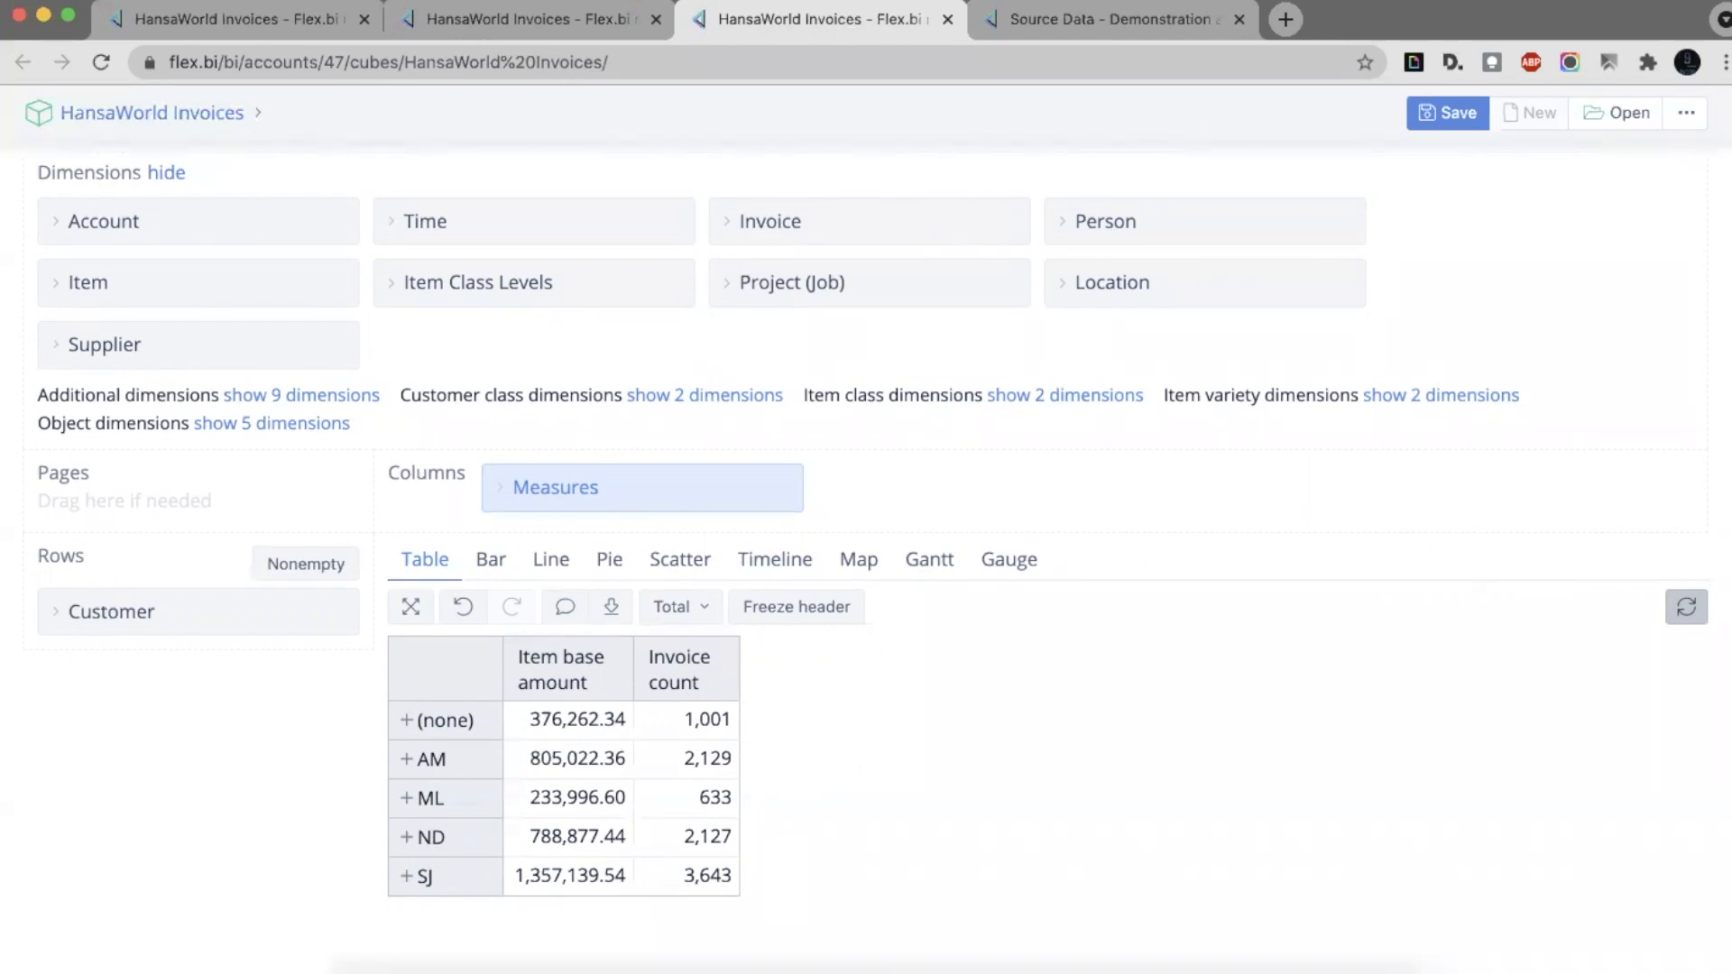
pyautogui.click(1150, 964)
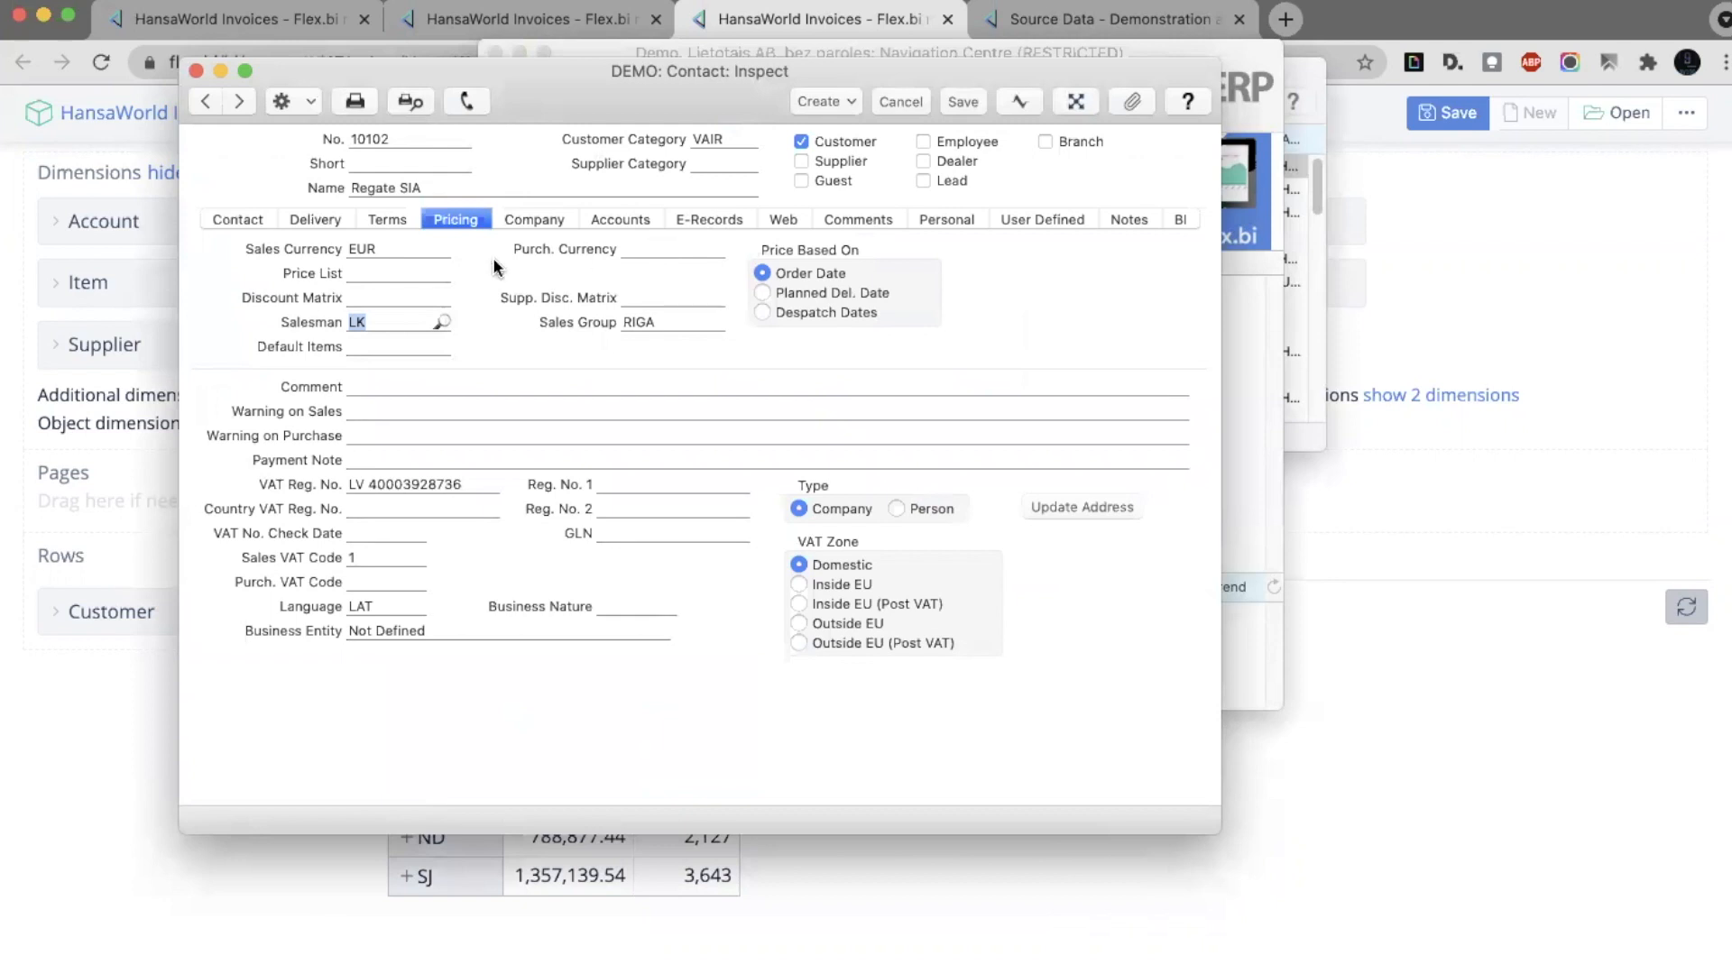
pyautogui.click(236, 220)
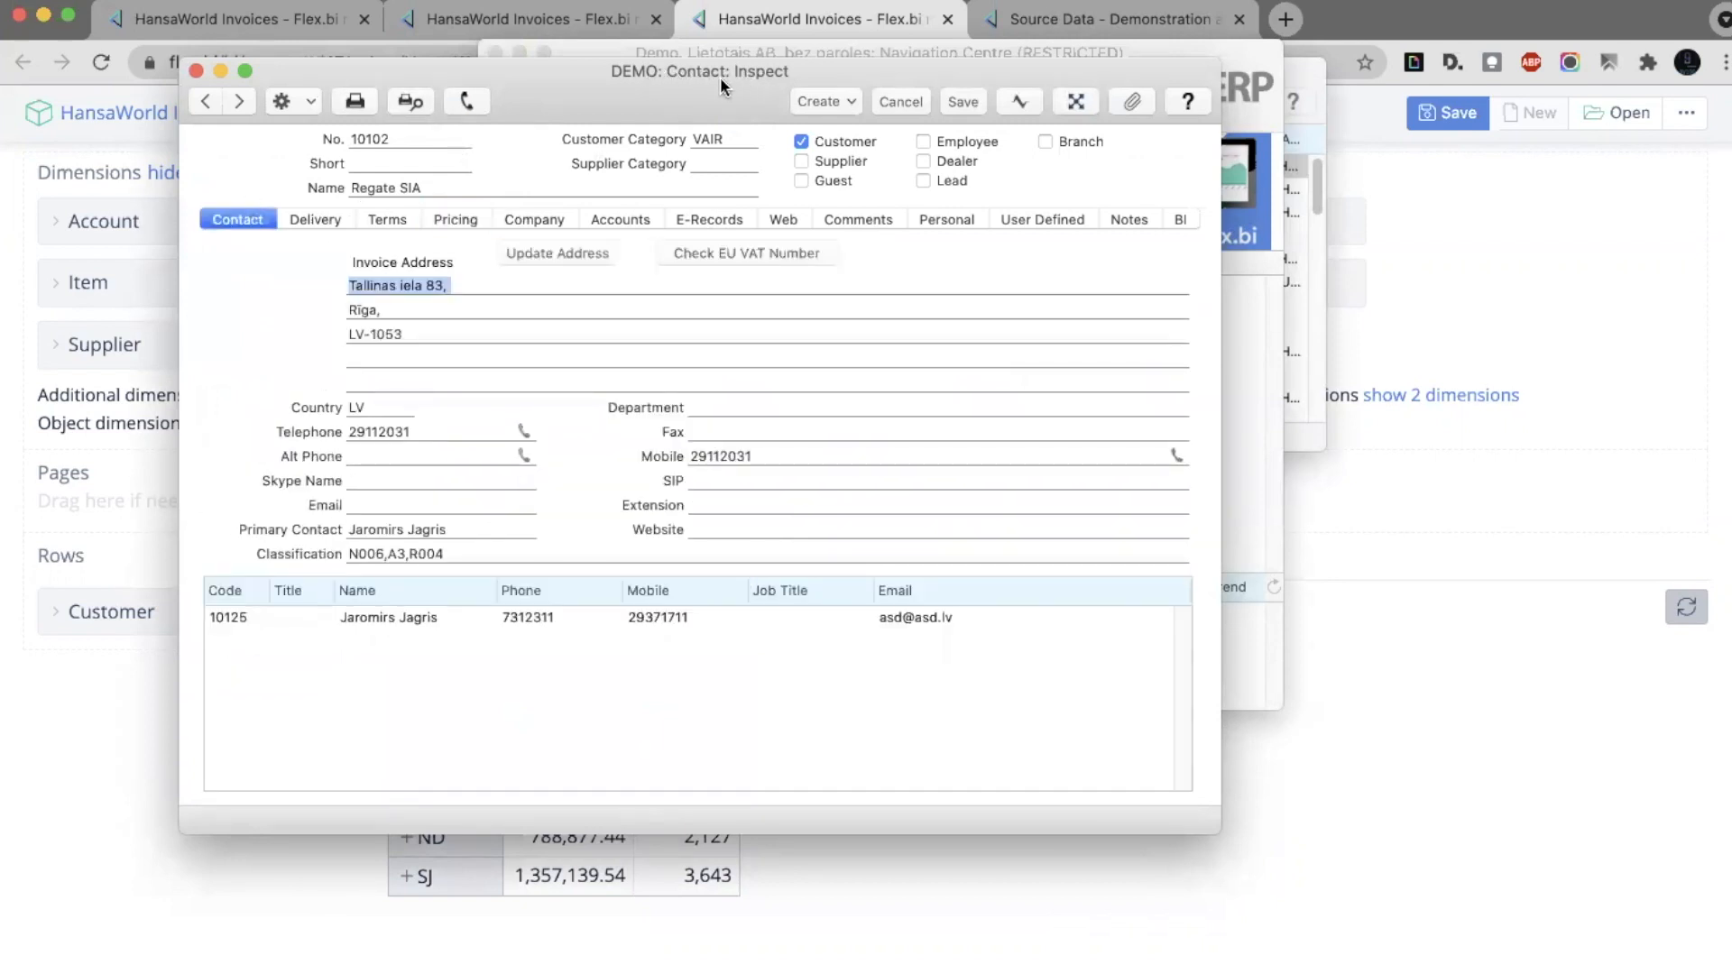
pyautogui.click(446, 218)
pyautogui.click(388, 321)
pyautogui.click(379, 322)
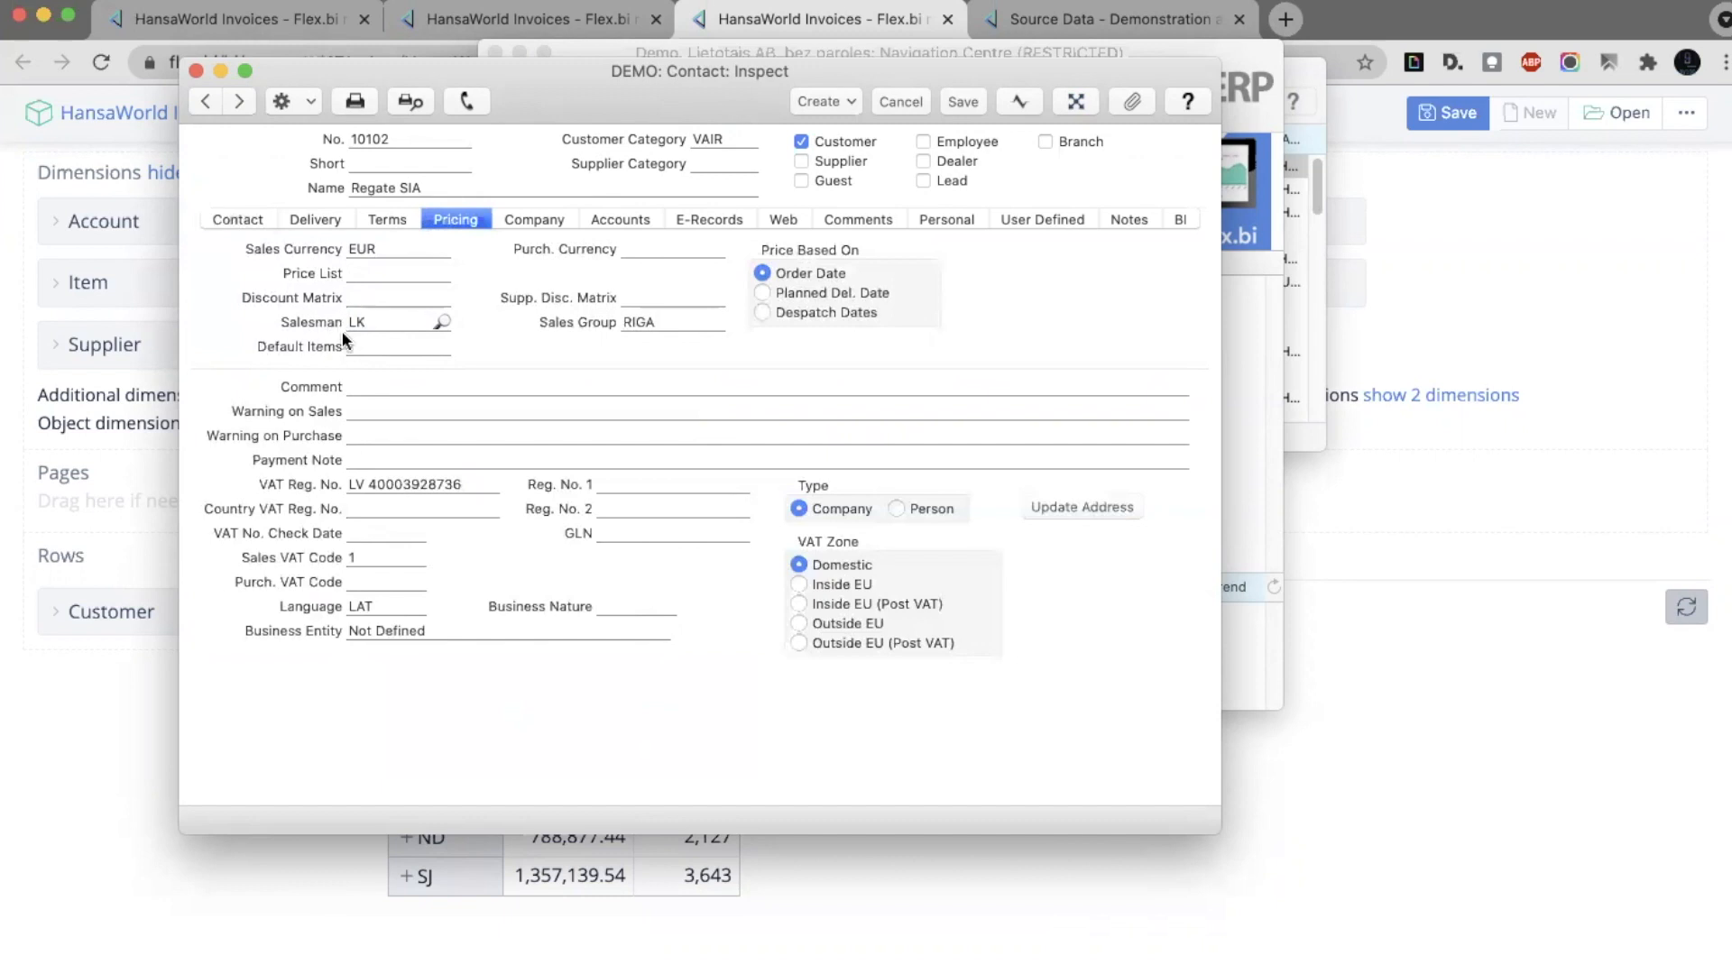
# Compare the customer report grouped by person code with the ERP contact record, reviewing the record's terms and contact details
pyautogui.click(110, 801)
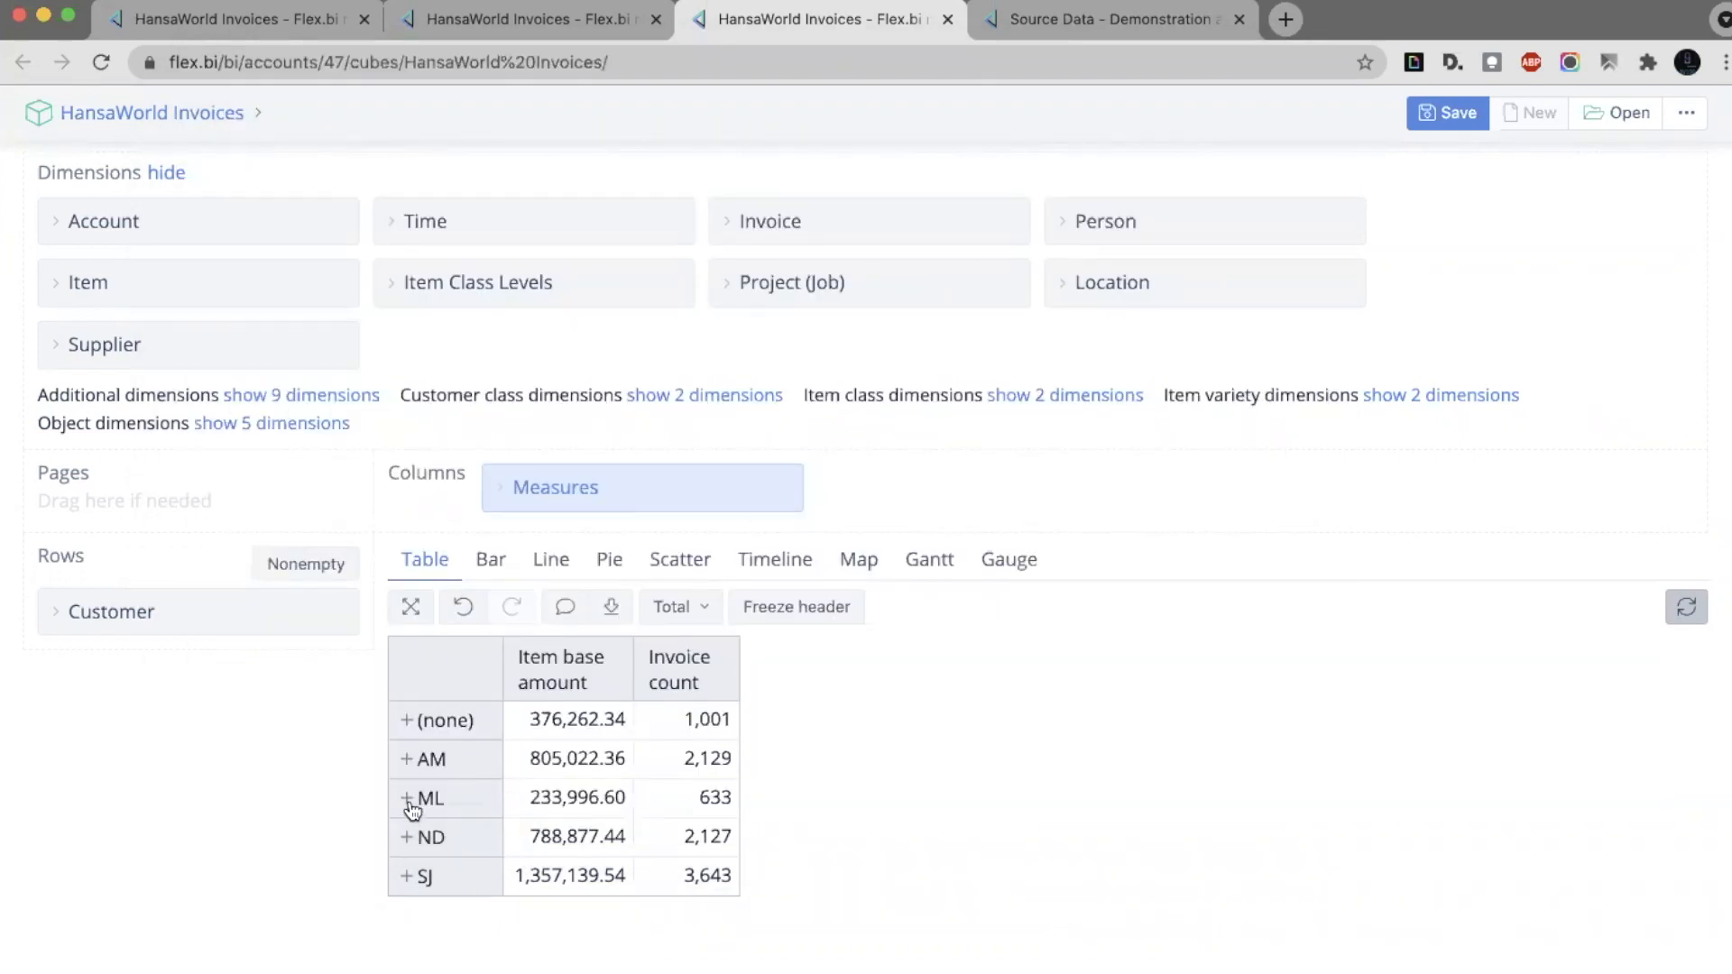
pyautogui.press('super+Tab')
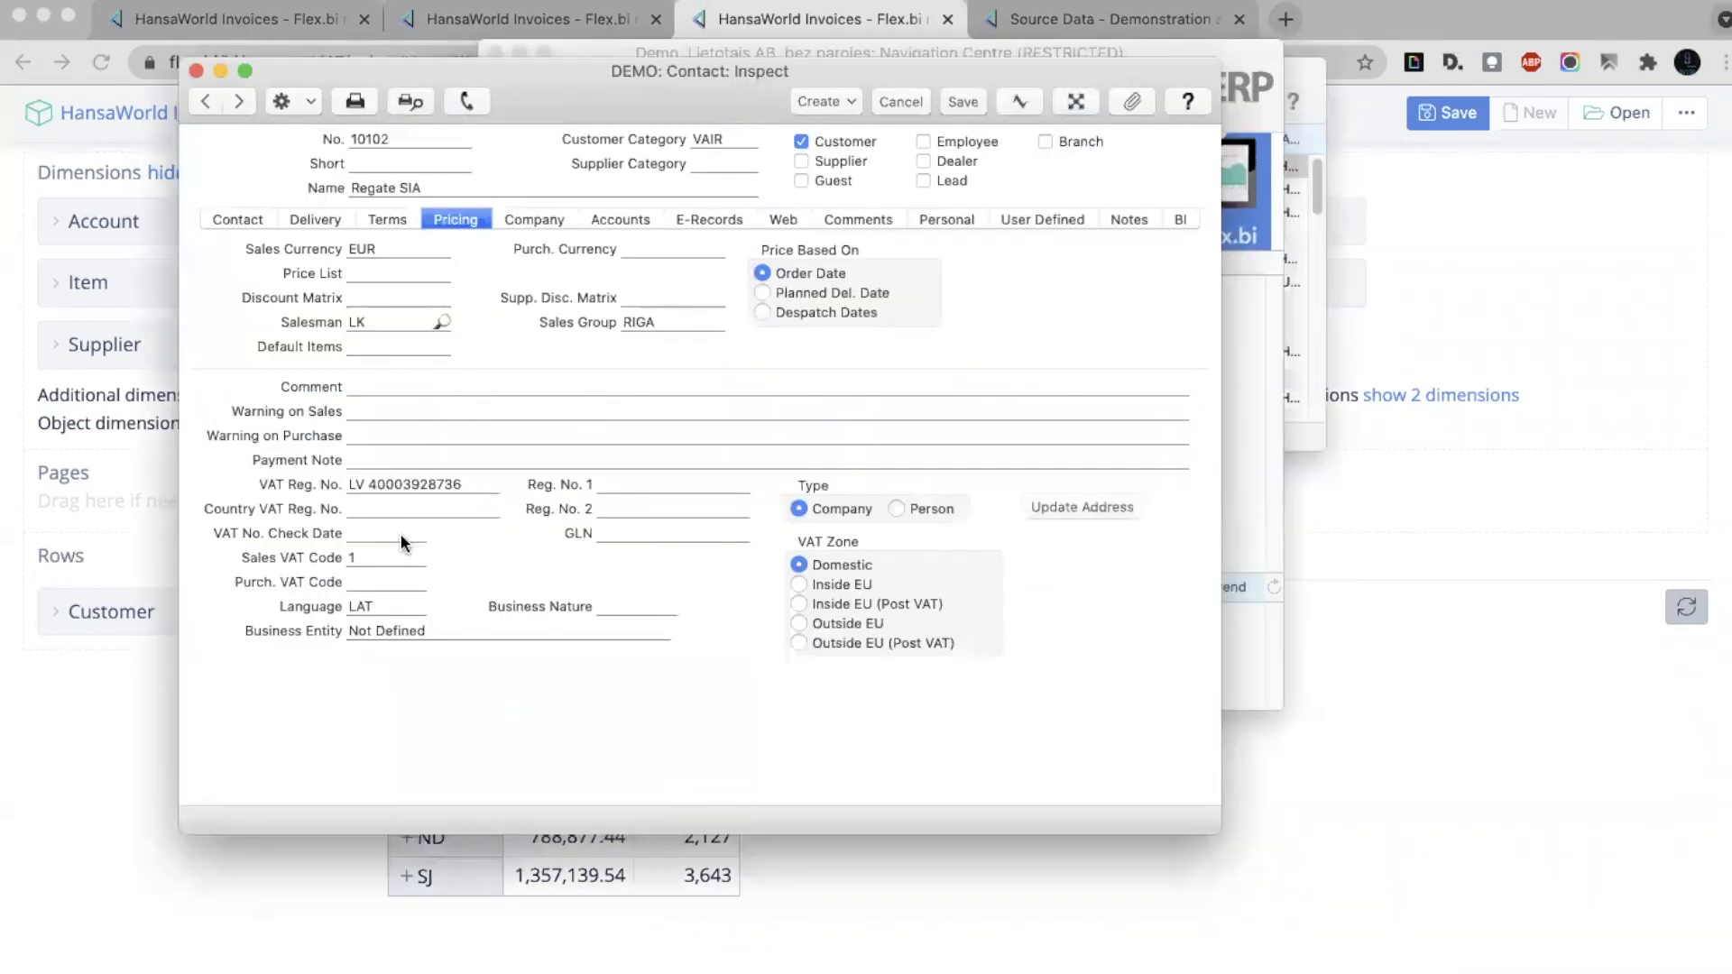
pyautogui.click(379, 221)
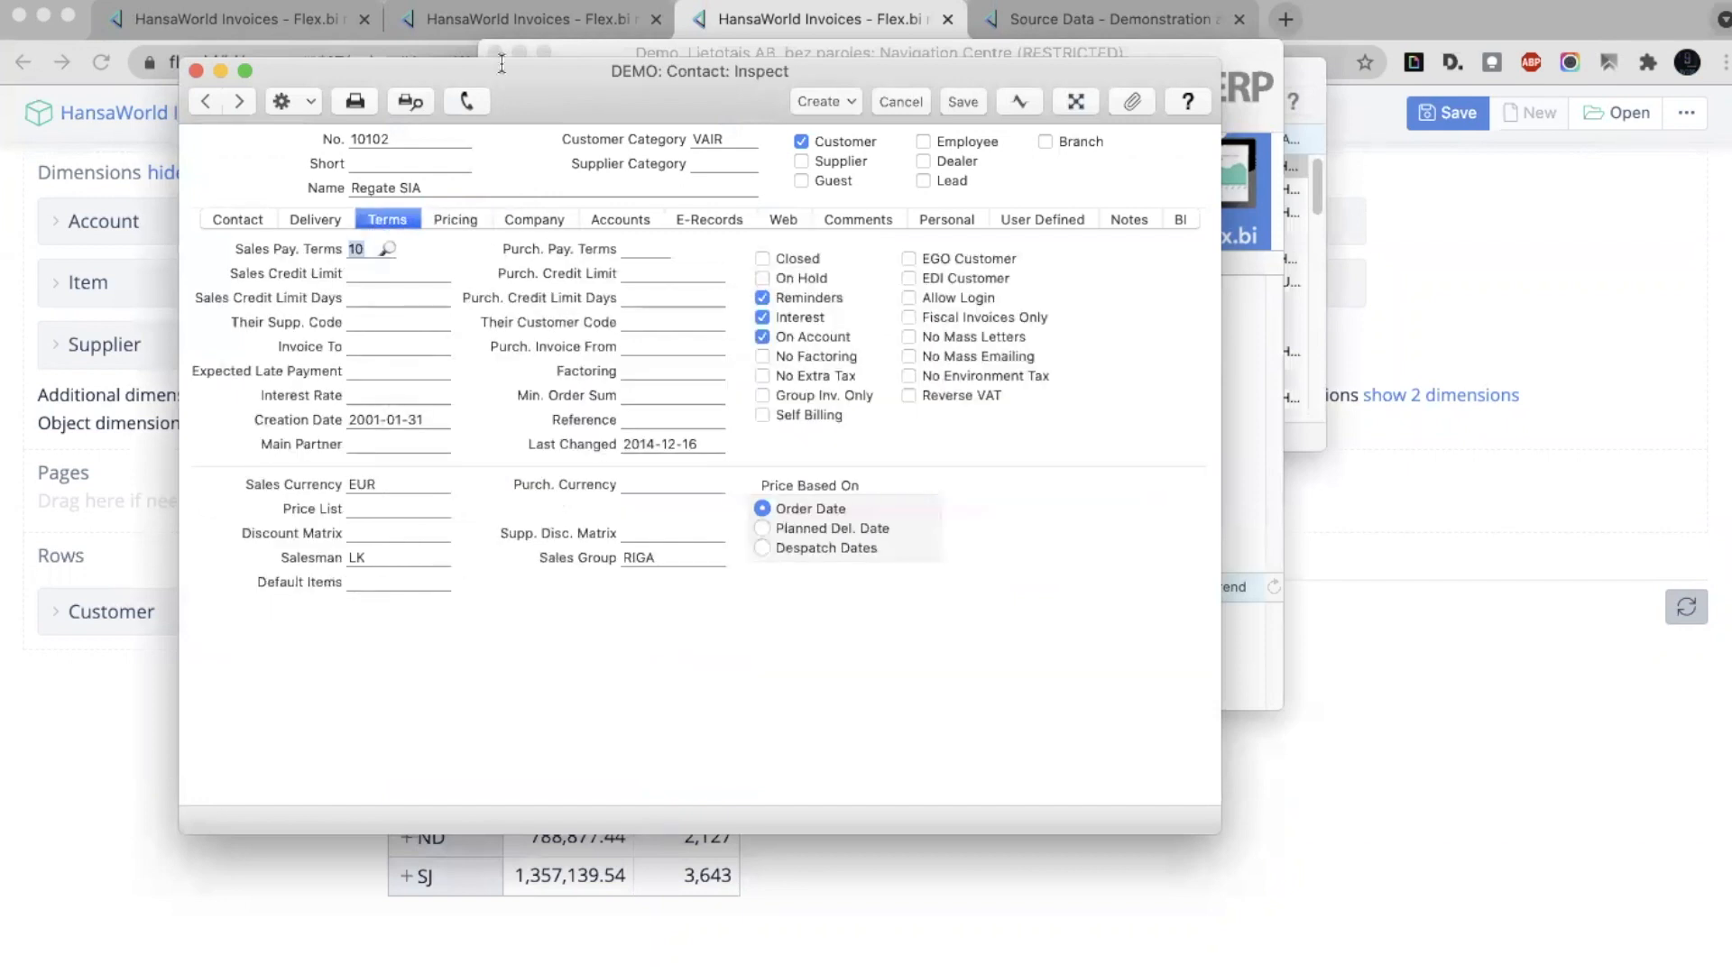
pyautogui.click(243, 221)
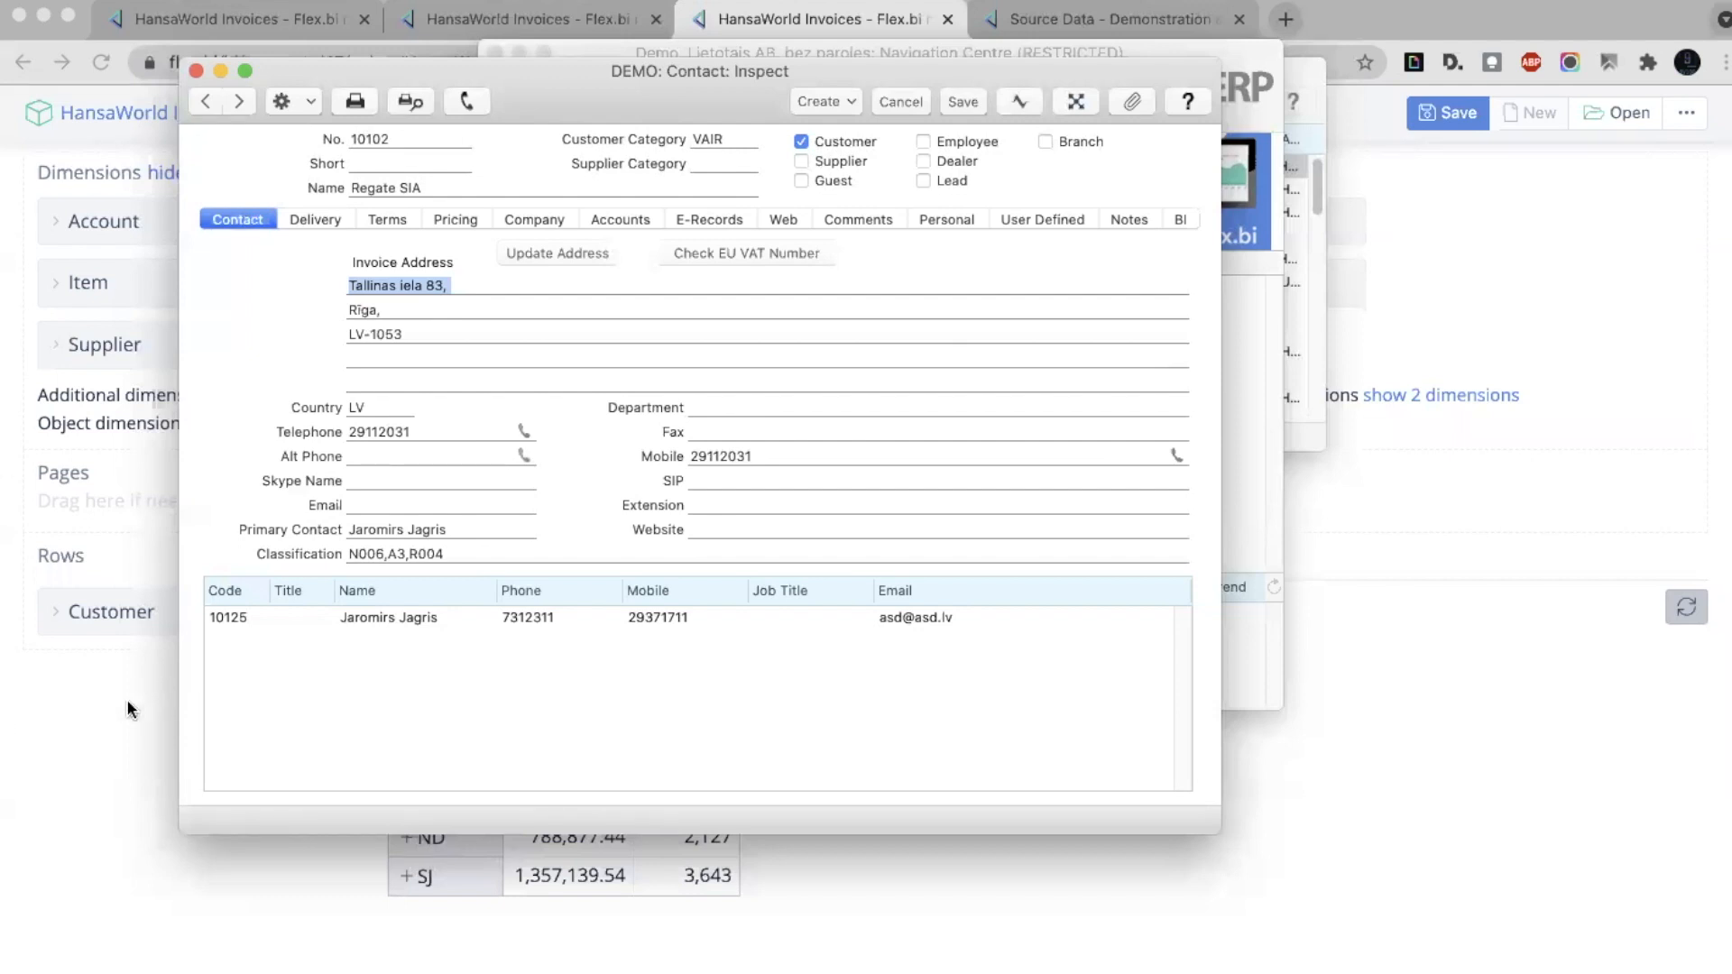
# Return to the HansaWorld Invoices report in the browser and inspect all hierarchy level members of the Customer row dimension
pyautogui.click(168, 693)
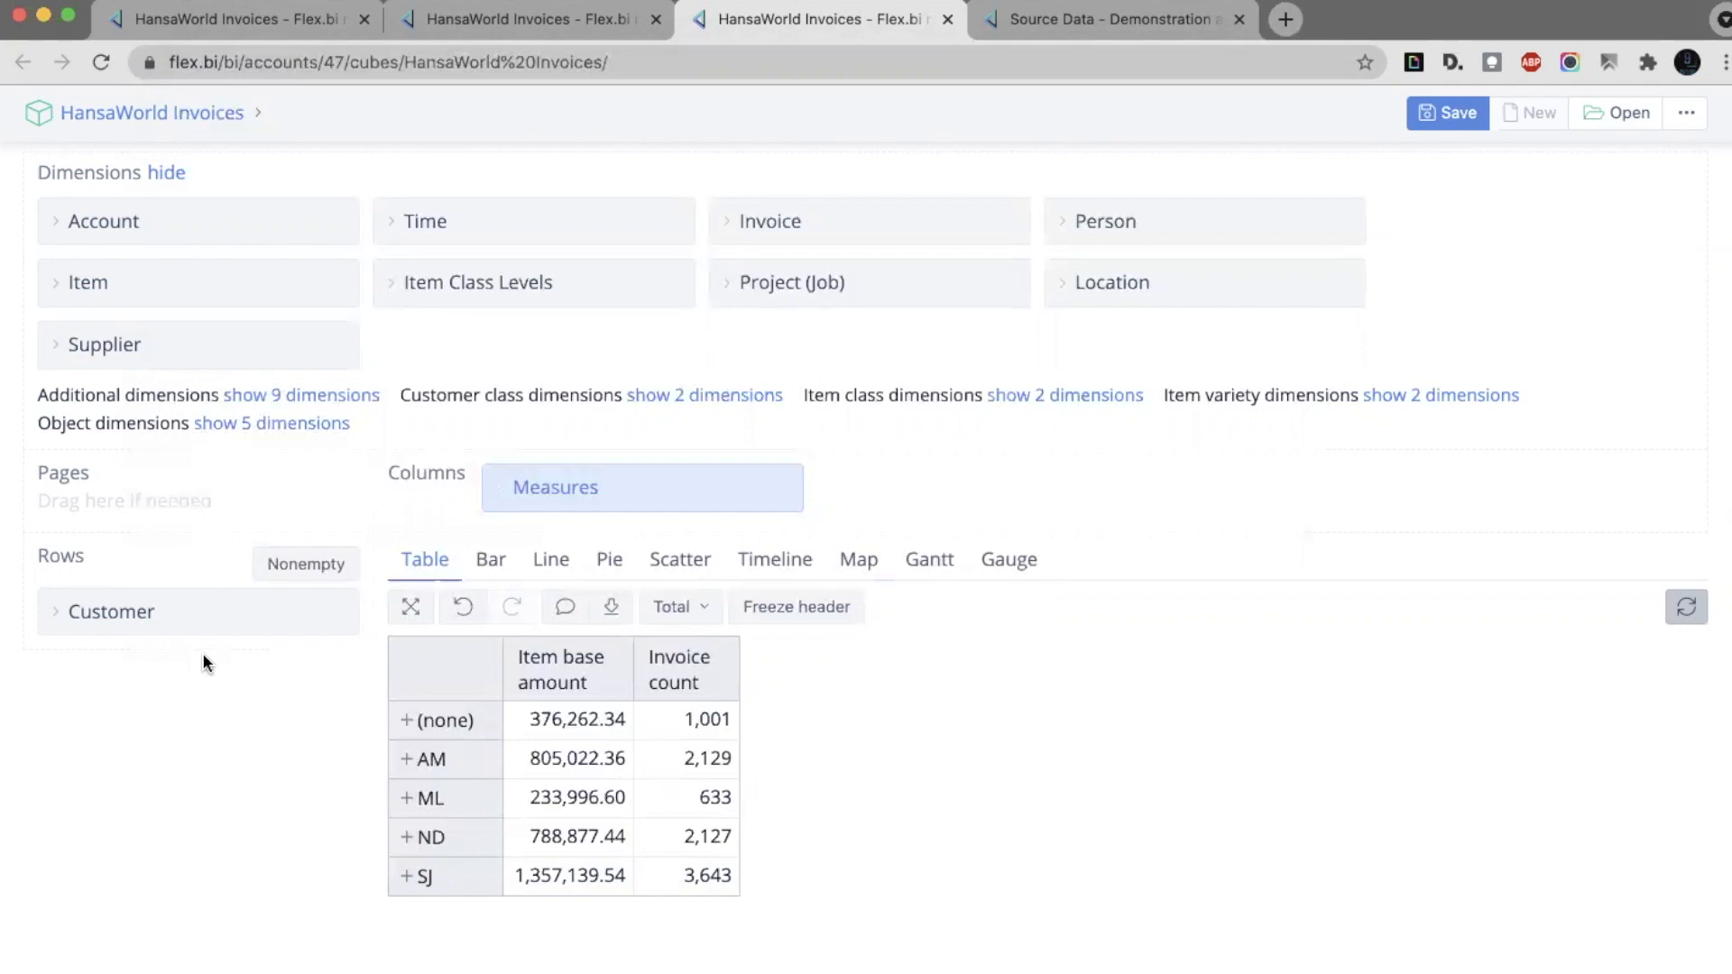
pyautogui.click(205, 622)
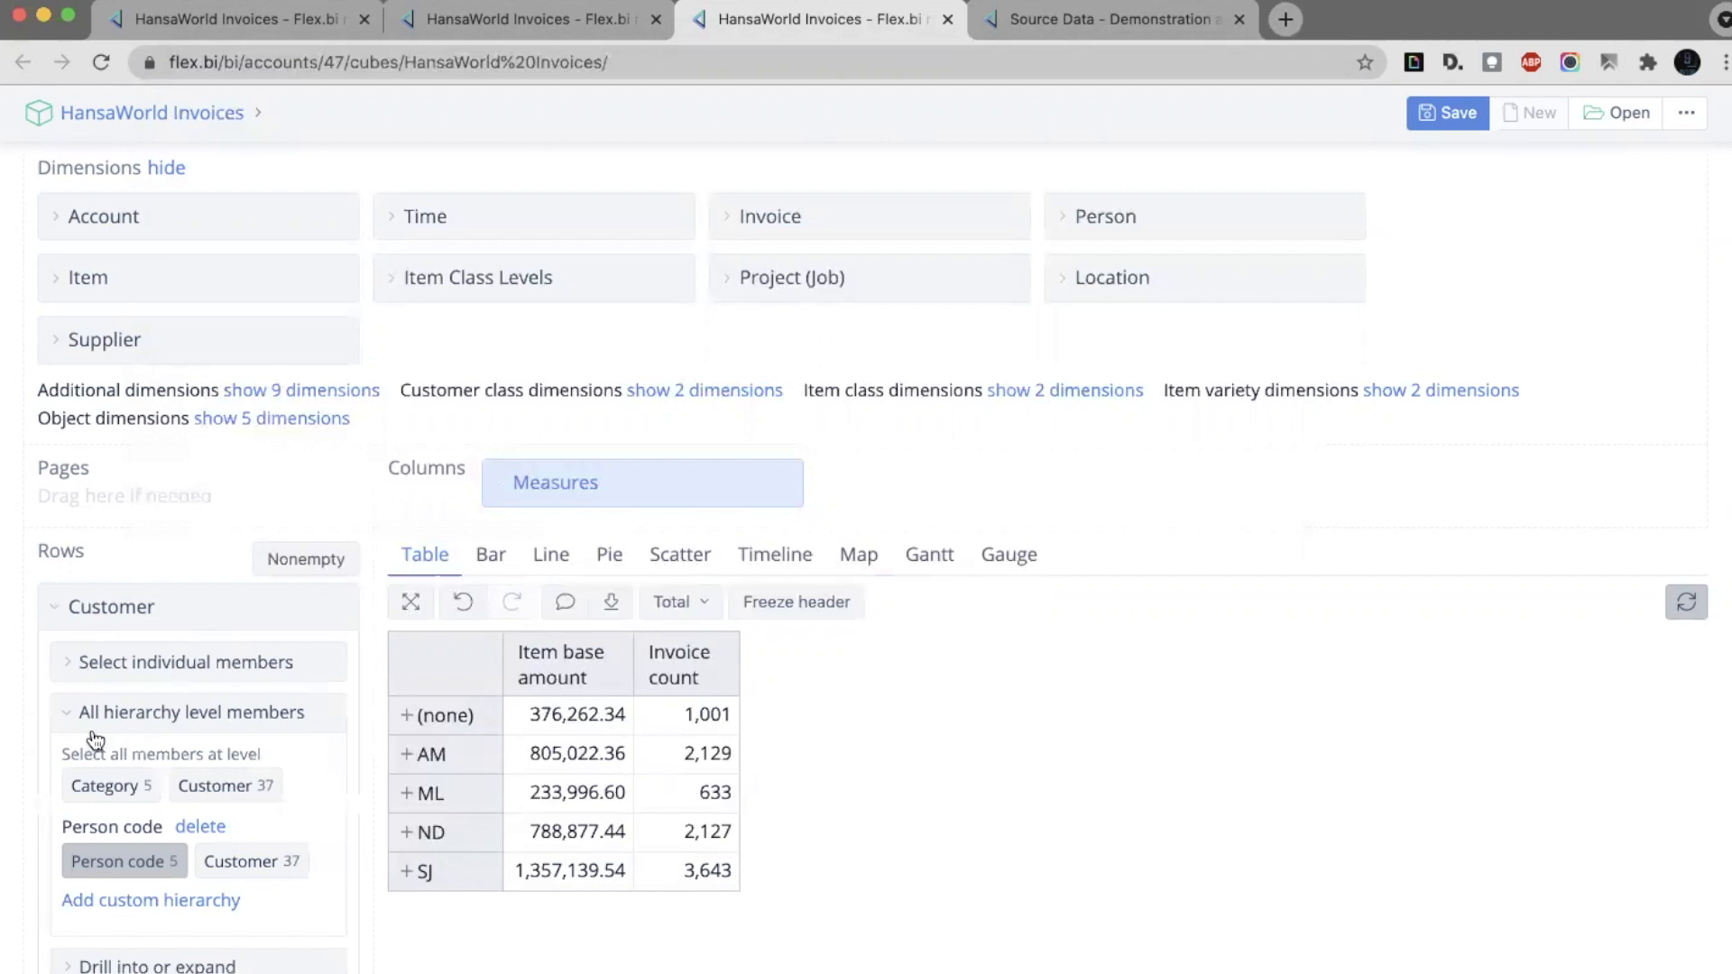
pyautogui.click(171, 714)
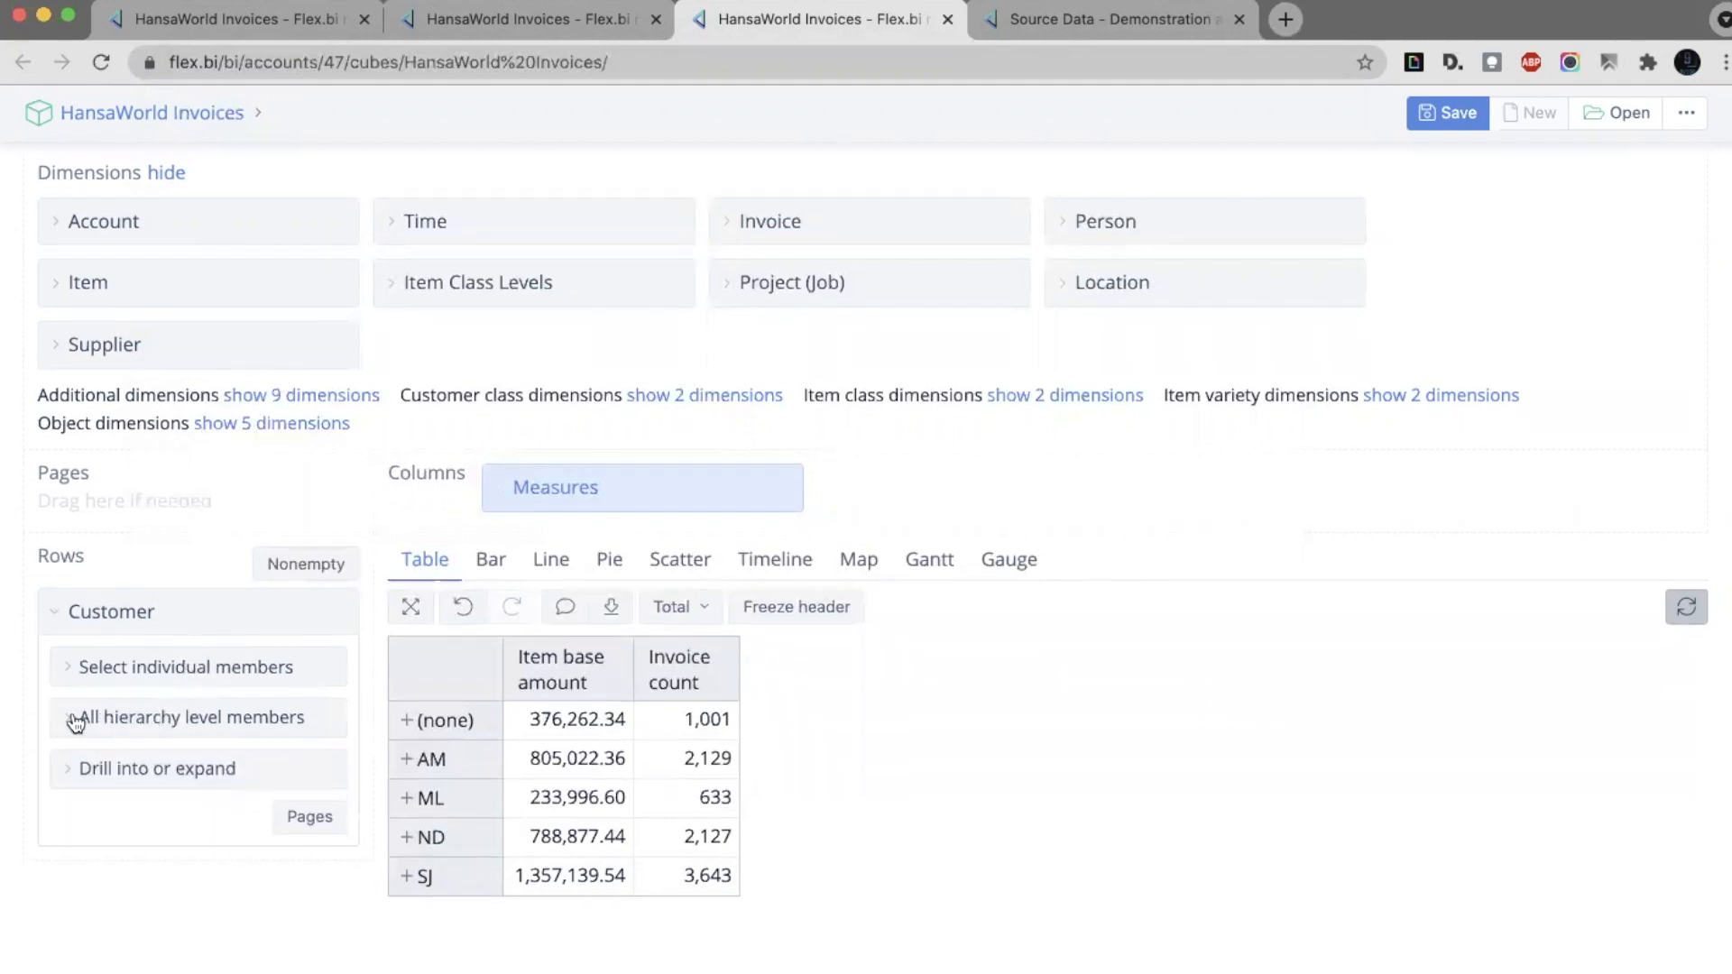
pyautogui.click(149, 722)
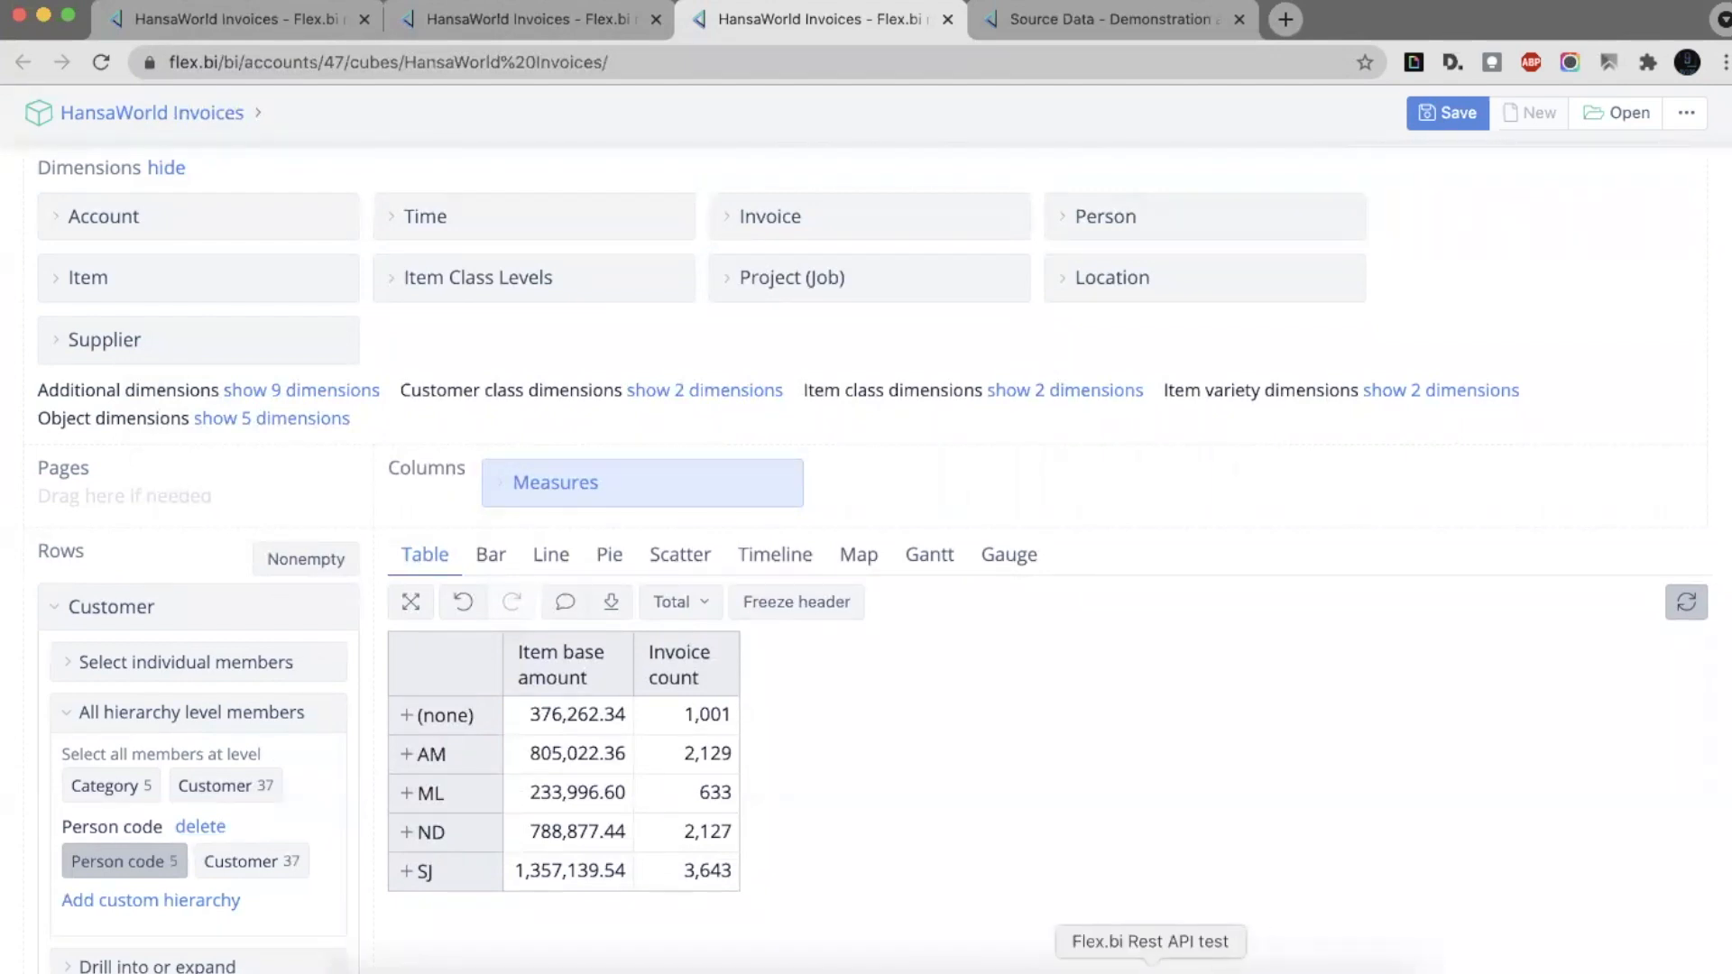
pyautogui.click(1106, 941)
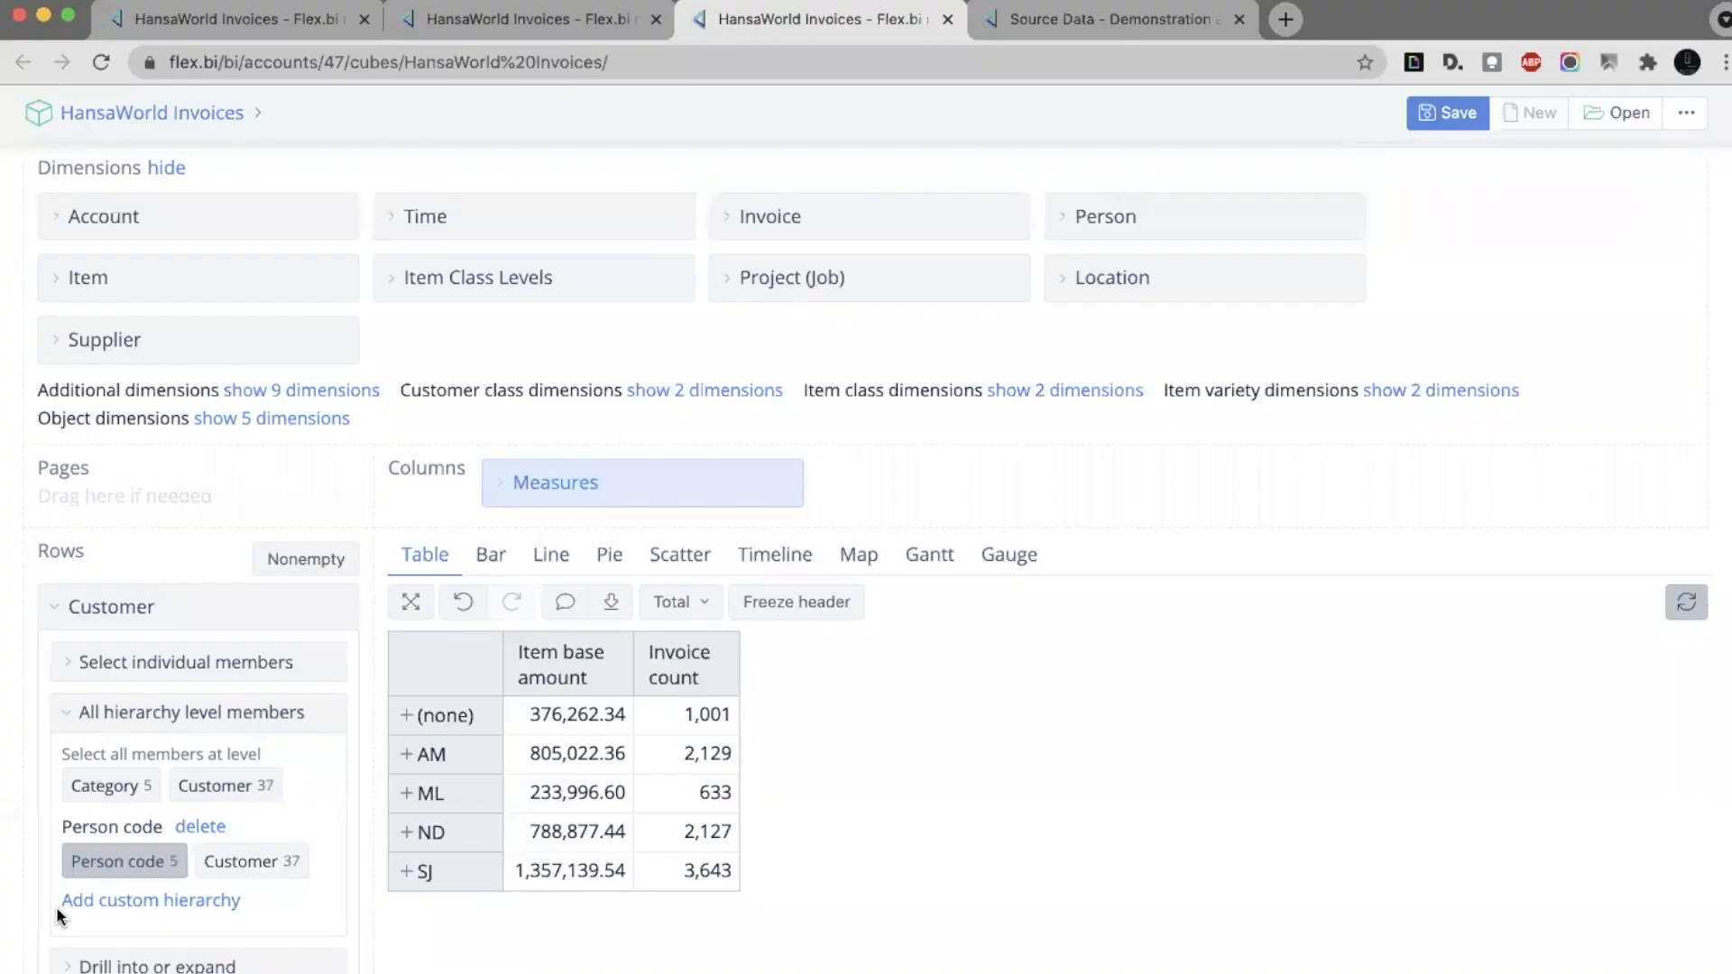
# Start adding a custom hierarchy to the Customer dimension, browse the properties it can be based on, and cancel without adding one
pyautogui.moveTo(278, 904); pyautogui.dragTo(72, 911)
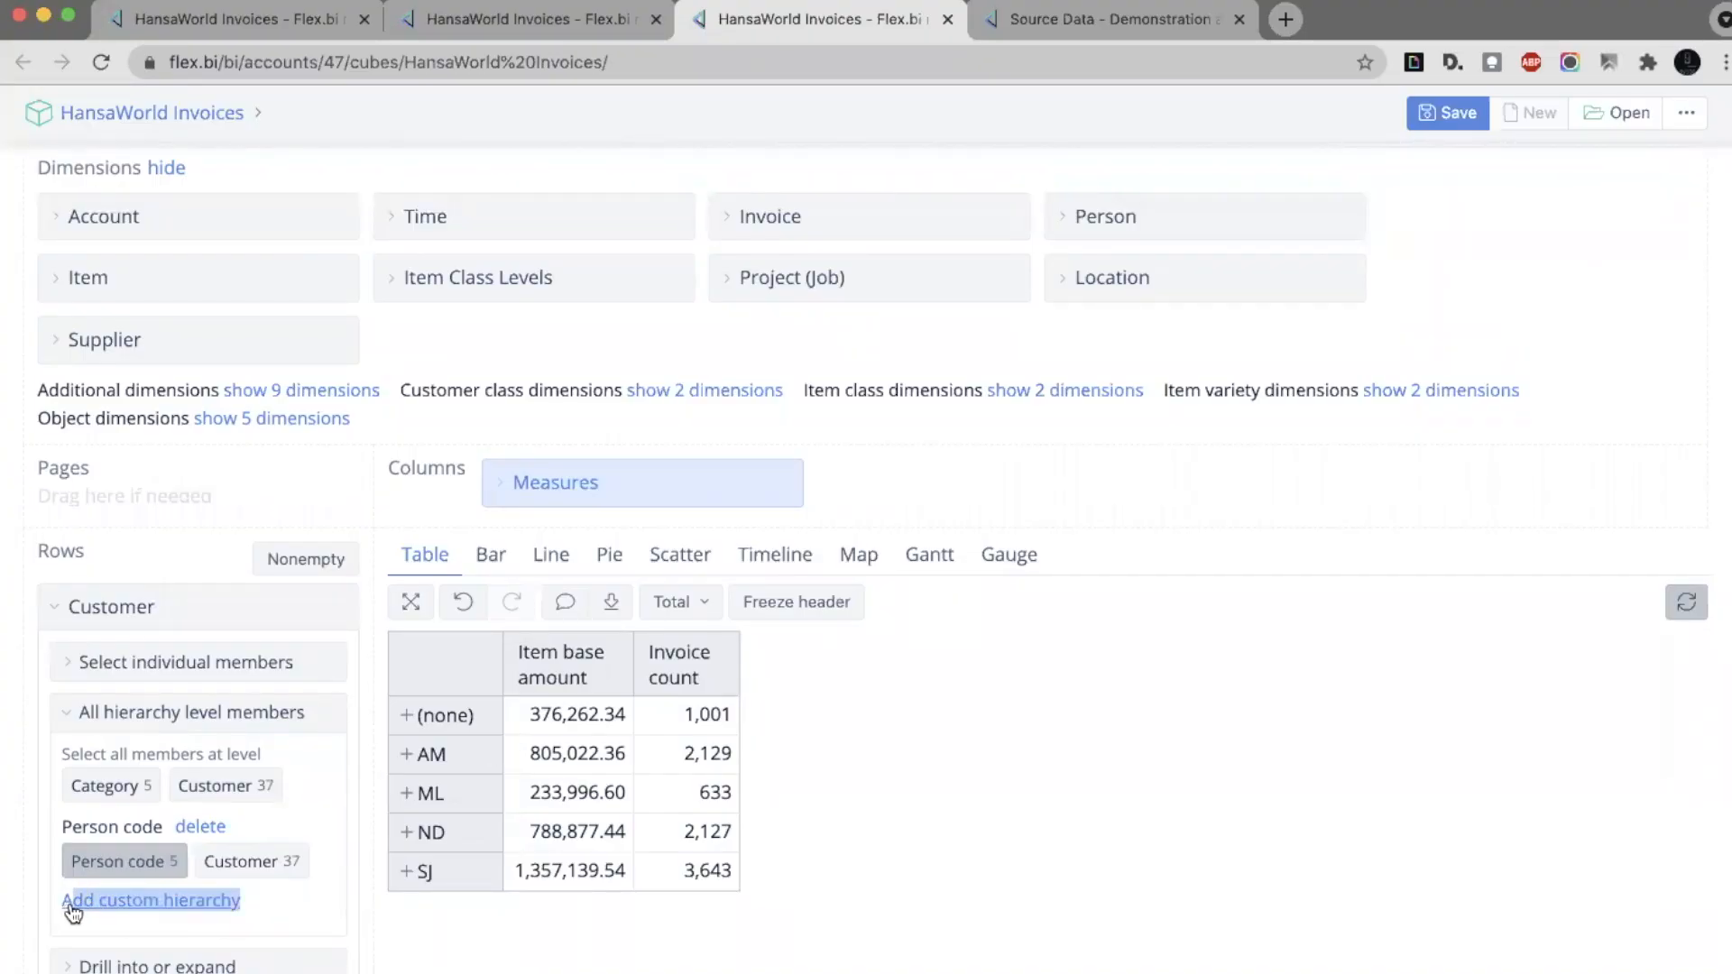
pyautogui.click(244, 902)
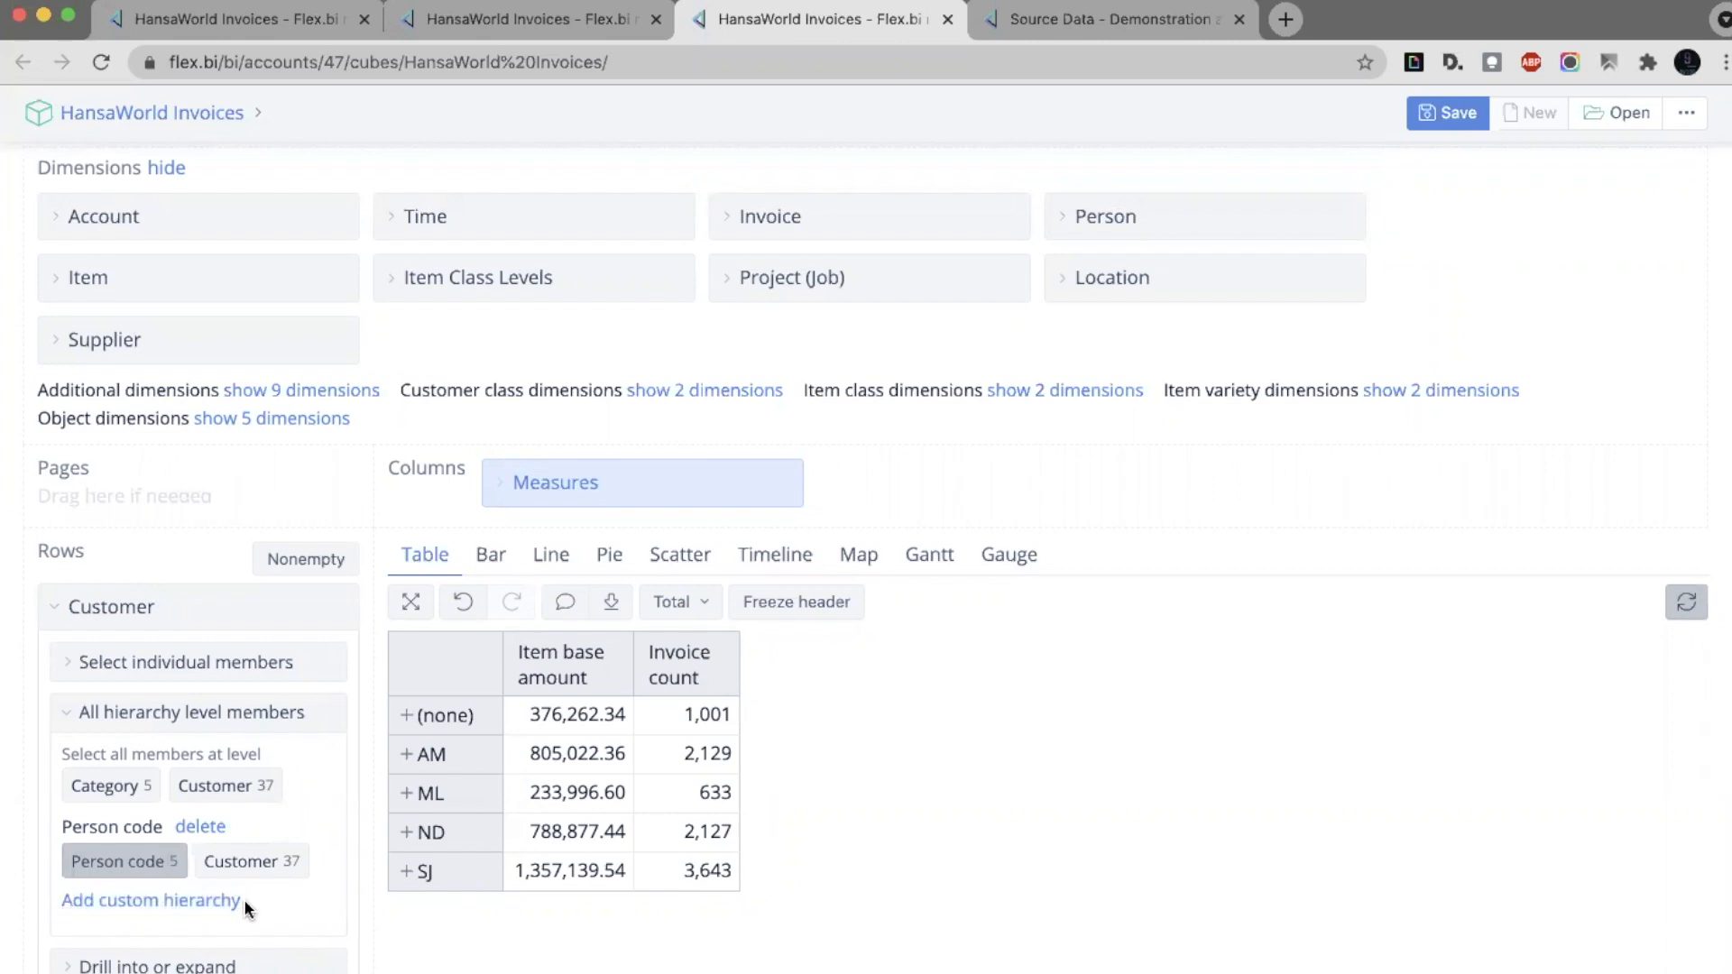
pyautogui.click(99, 913)
pyautogui.click(776, 379)
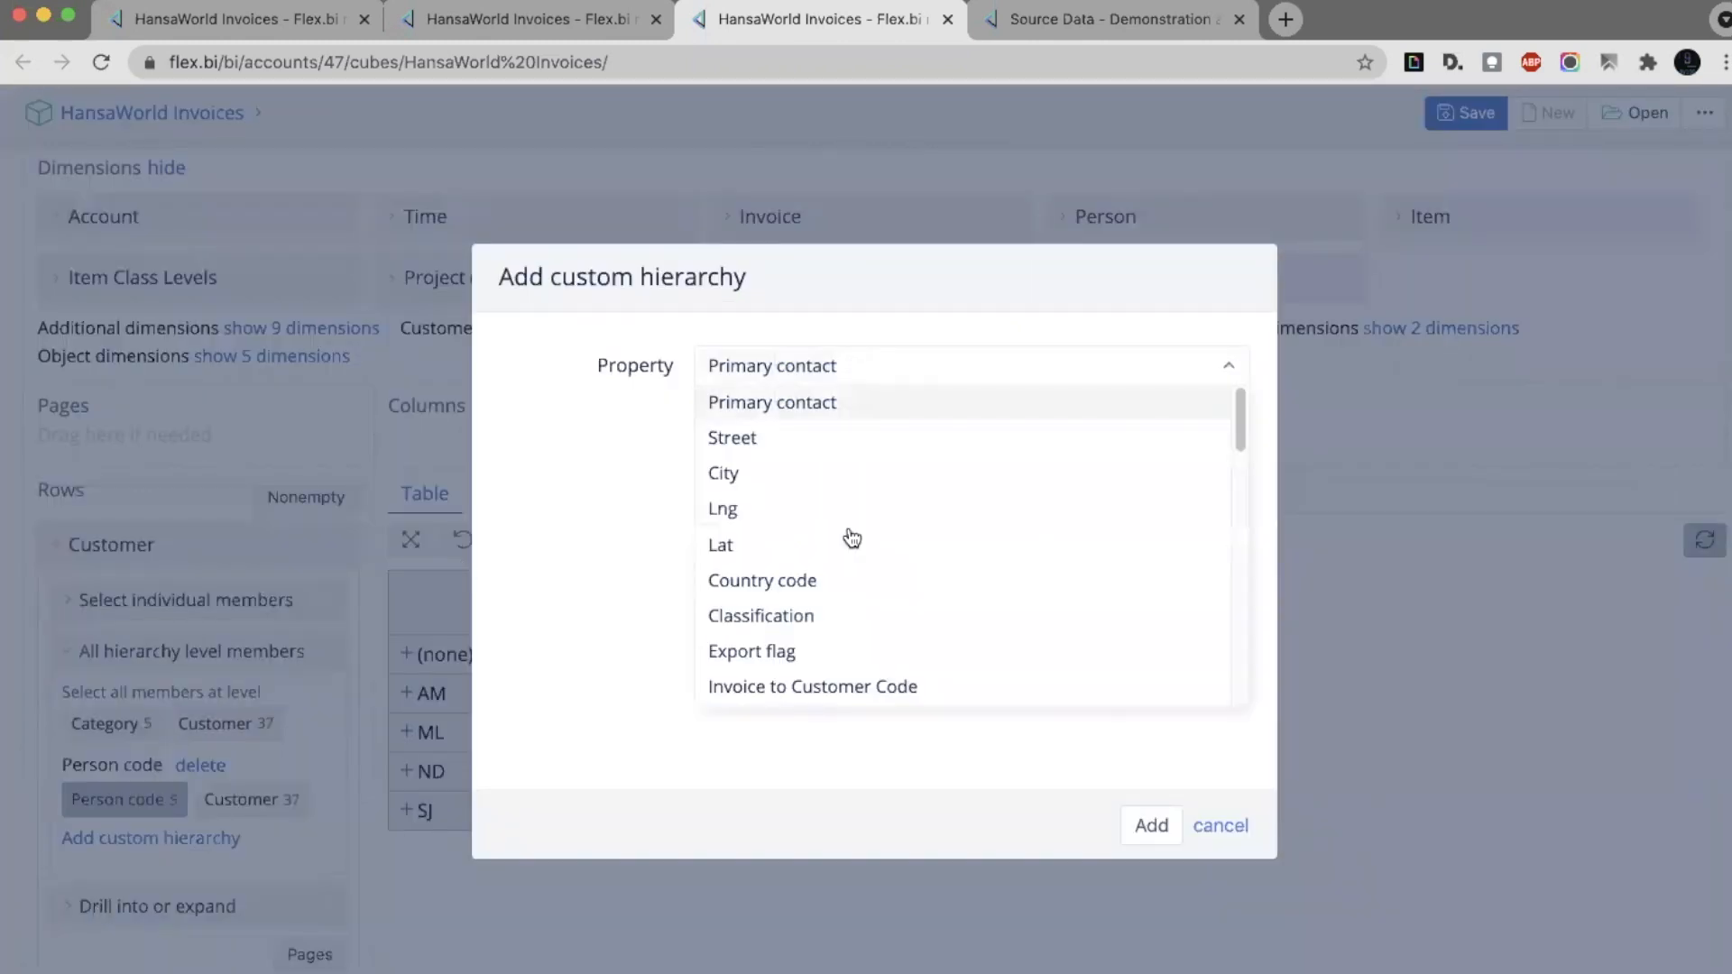
pyautogui.scroll(-2, 849, 569)
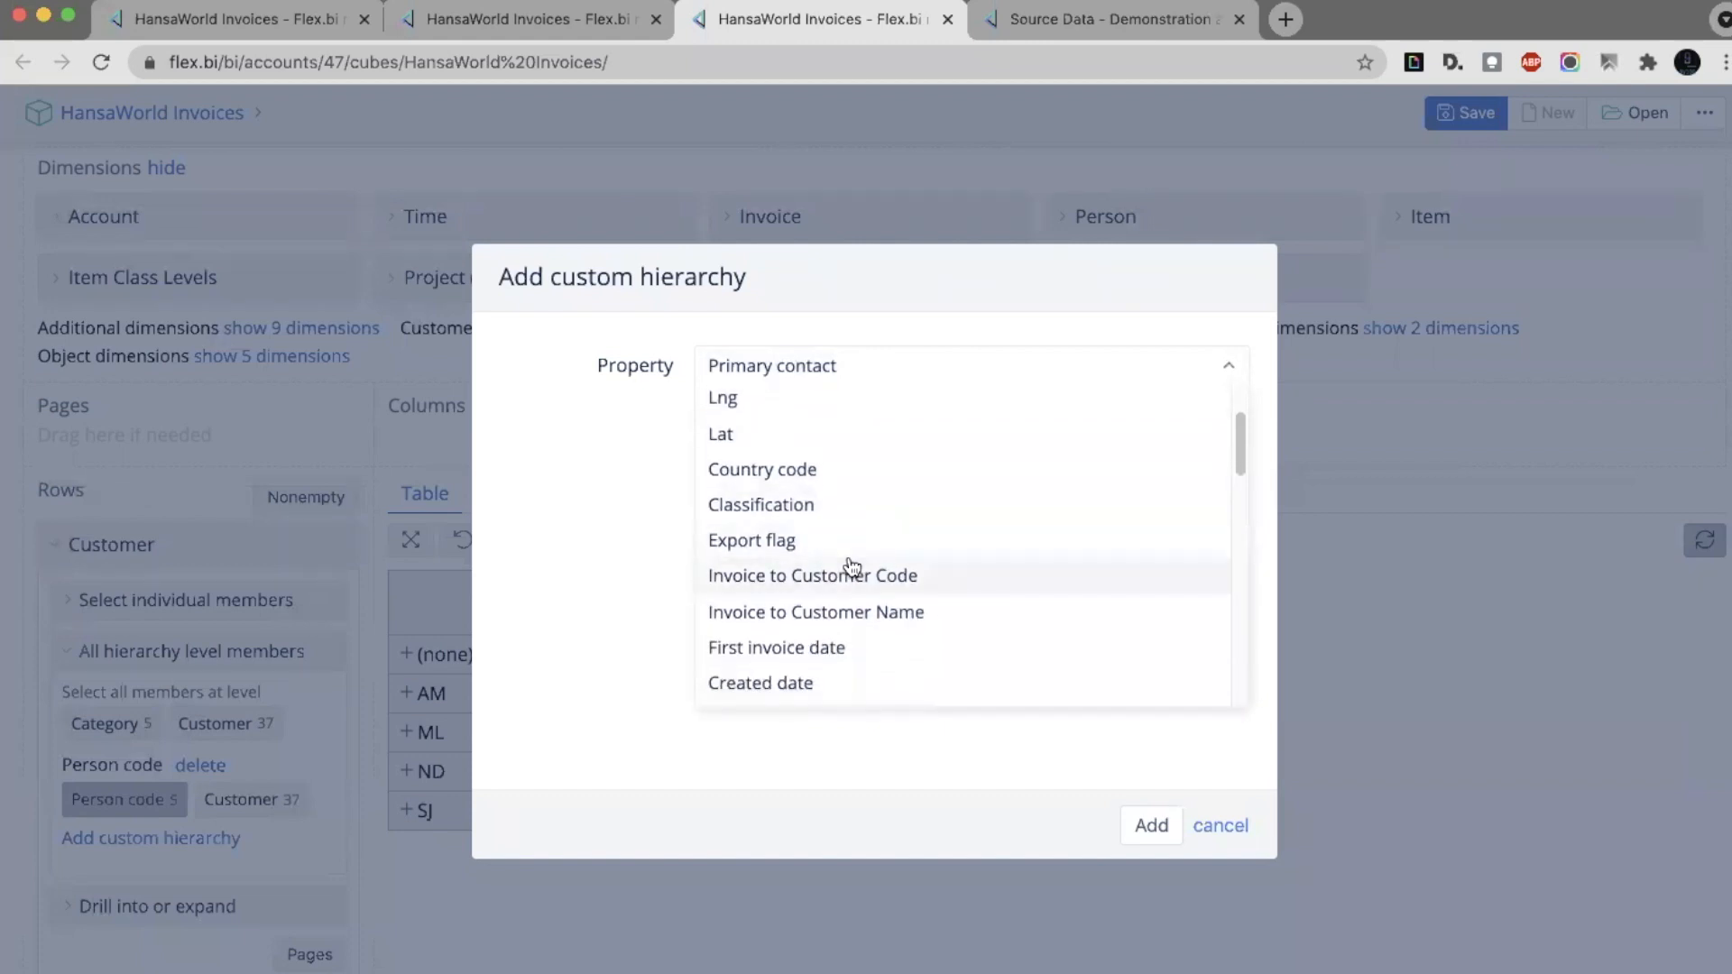
pyautogui.scroll(-4, 848, 573)
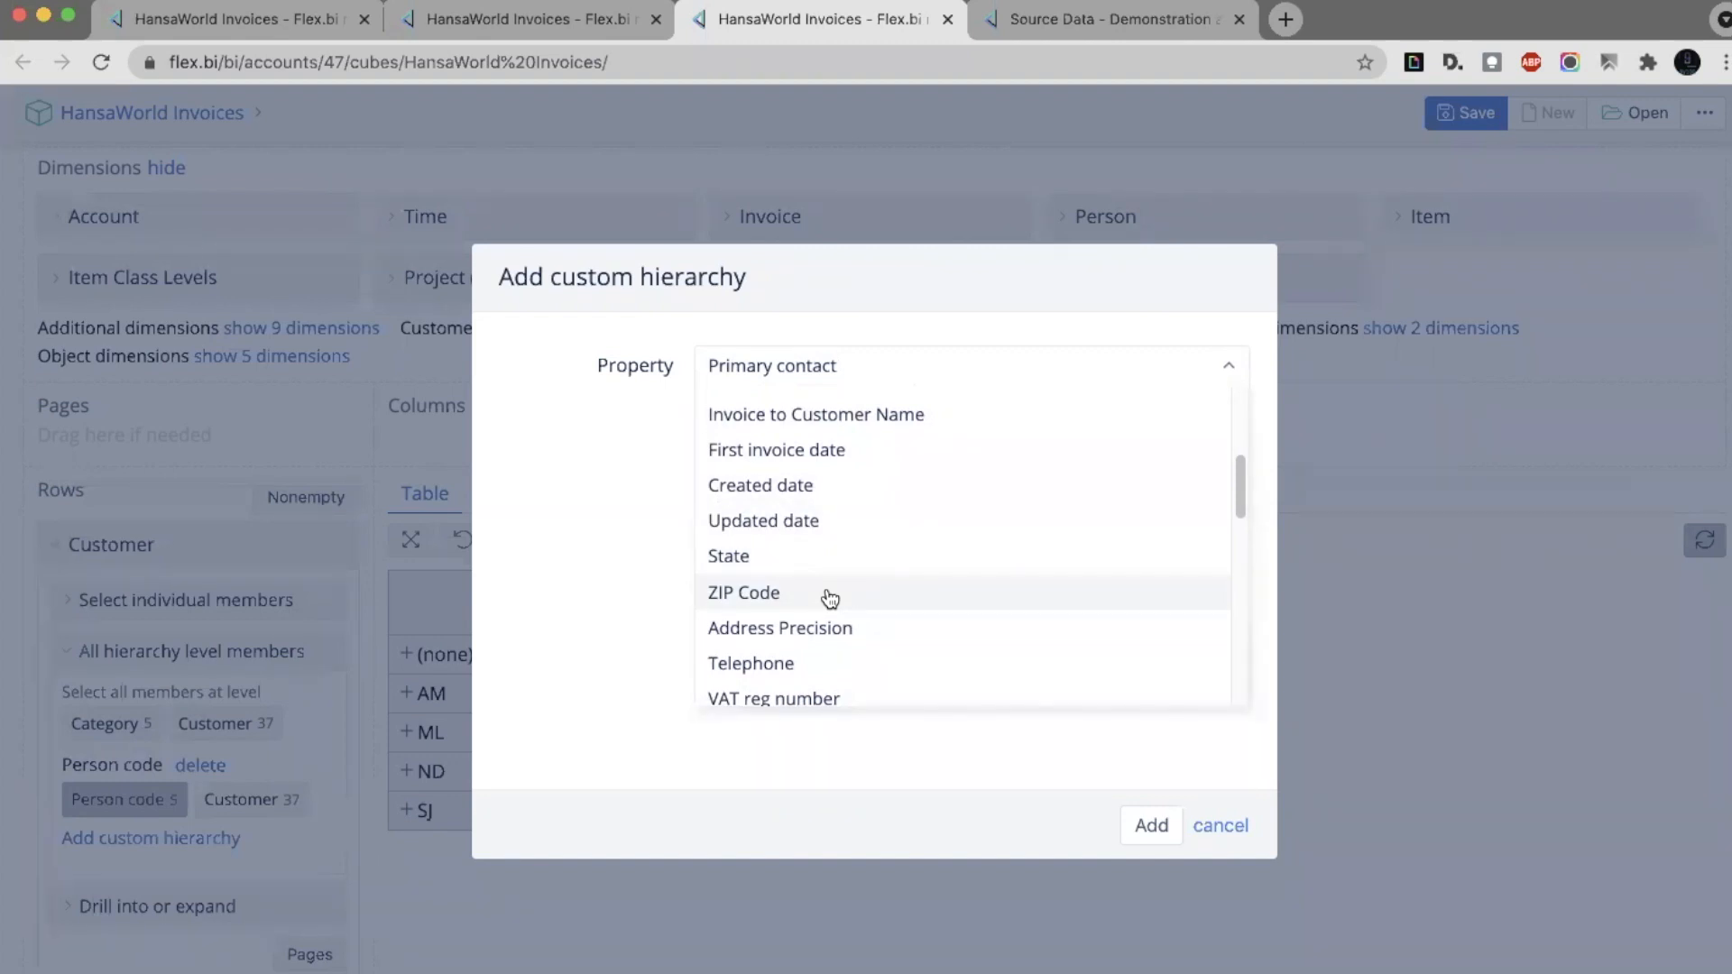
pyautogui.click(1220, 825)
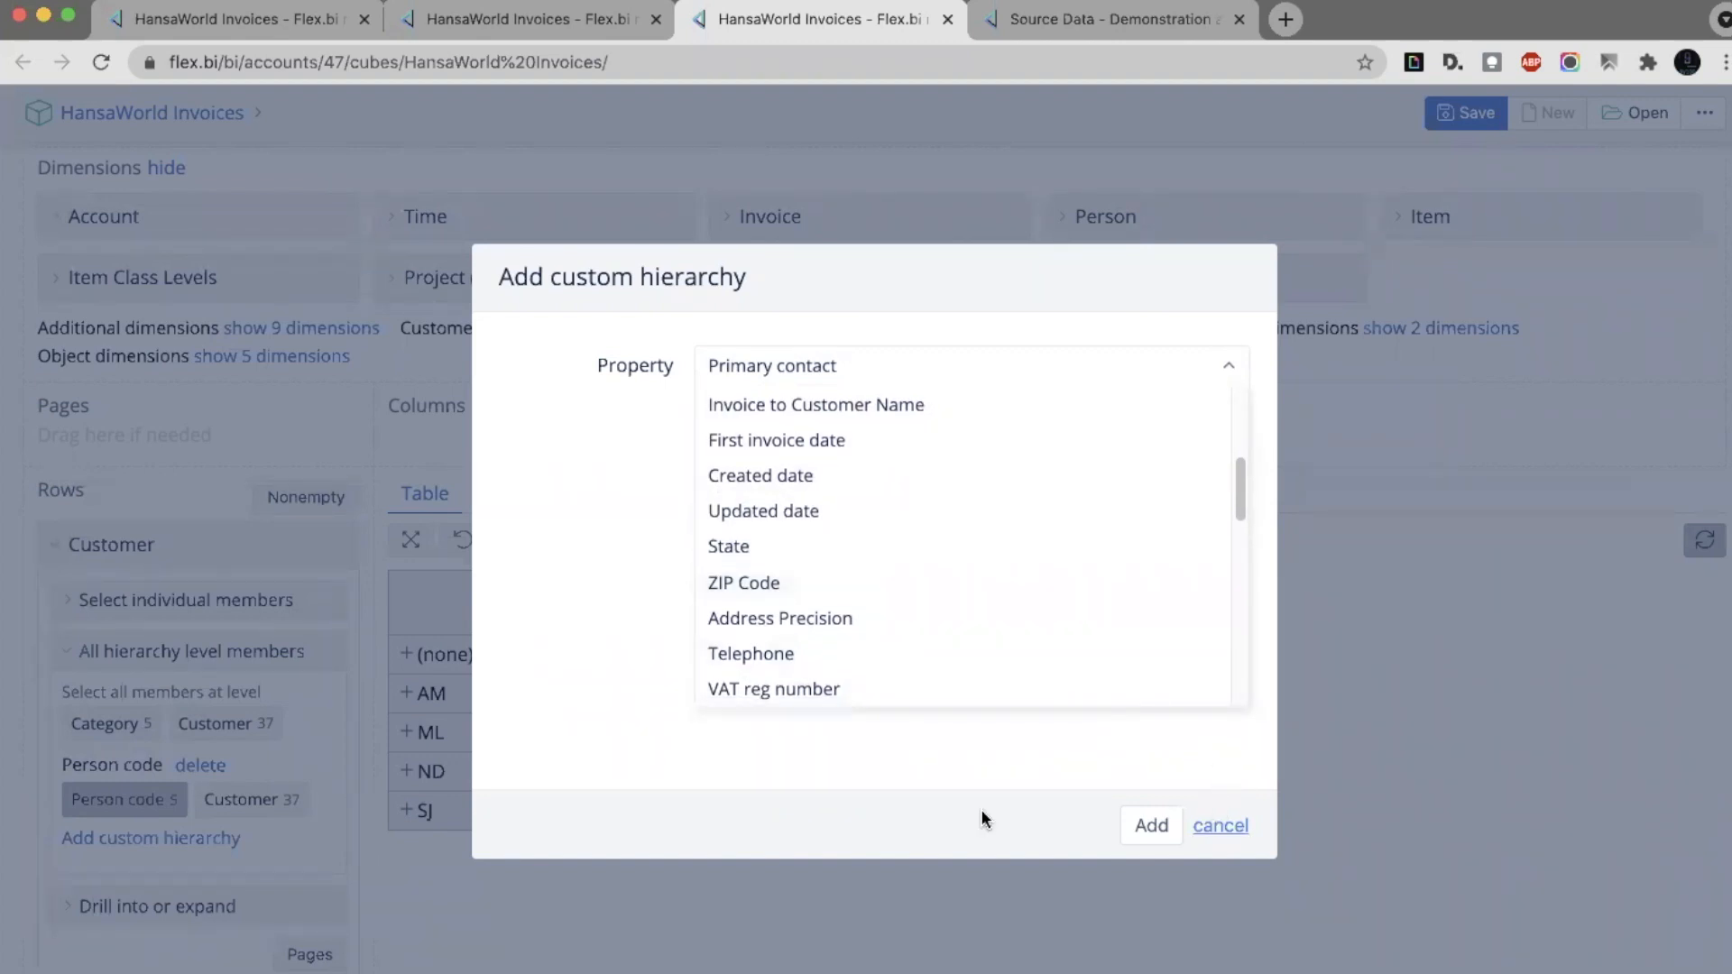
# Expand the AM person code row in the report into its customers
pyautogui.click(411, 755)
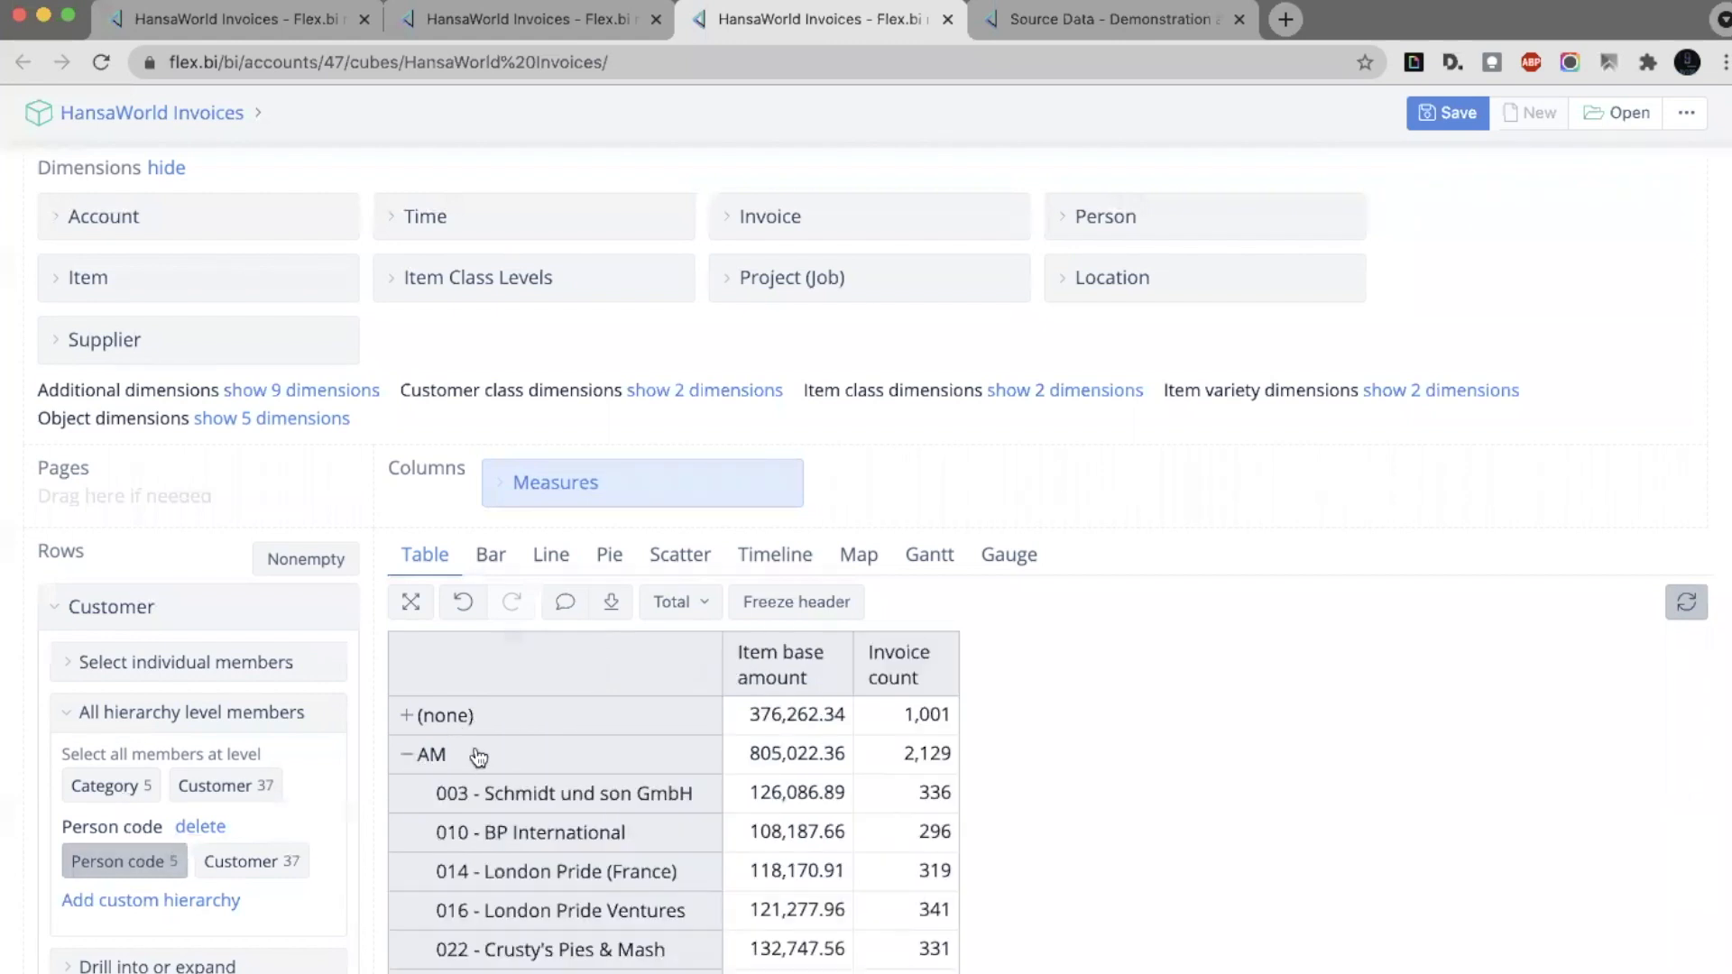
# Collapse the AM person code row, look at the customers under the ND row, and collapse that row again
pyautogui.scroll(-3, 505, 686)
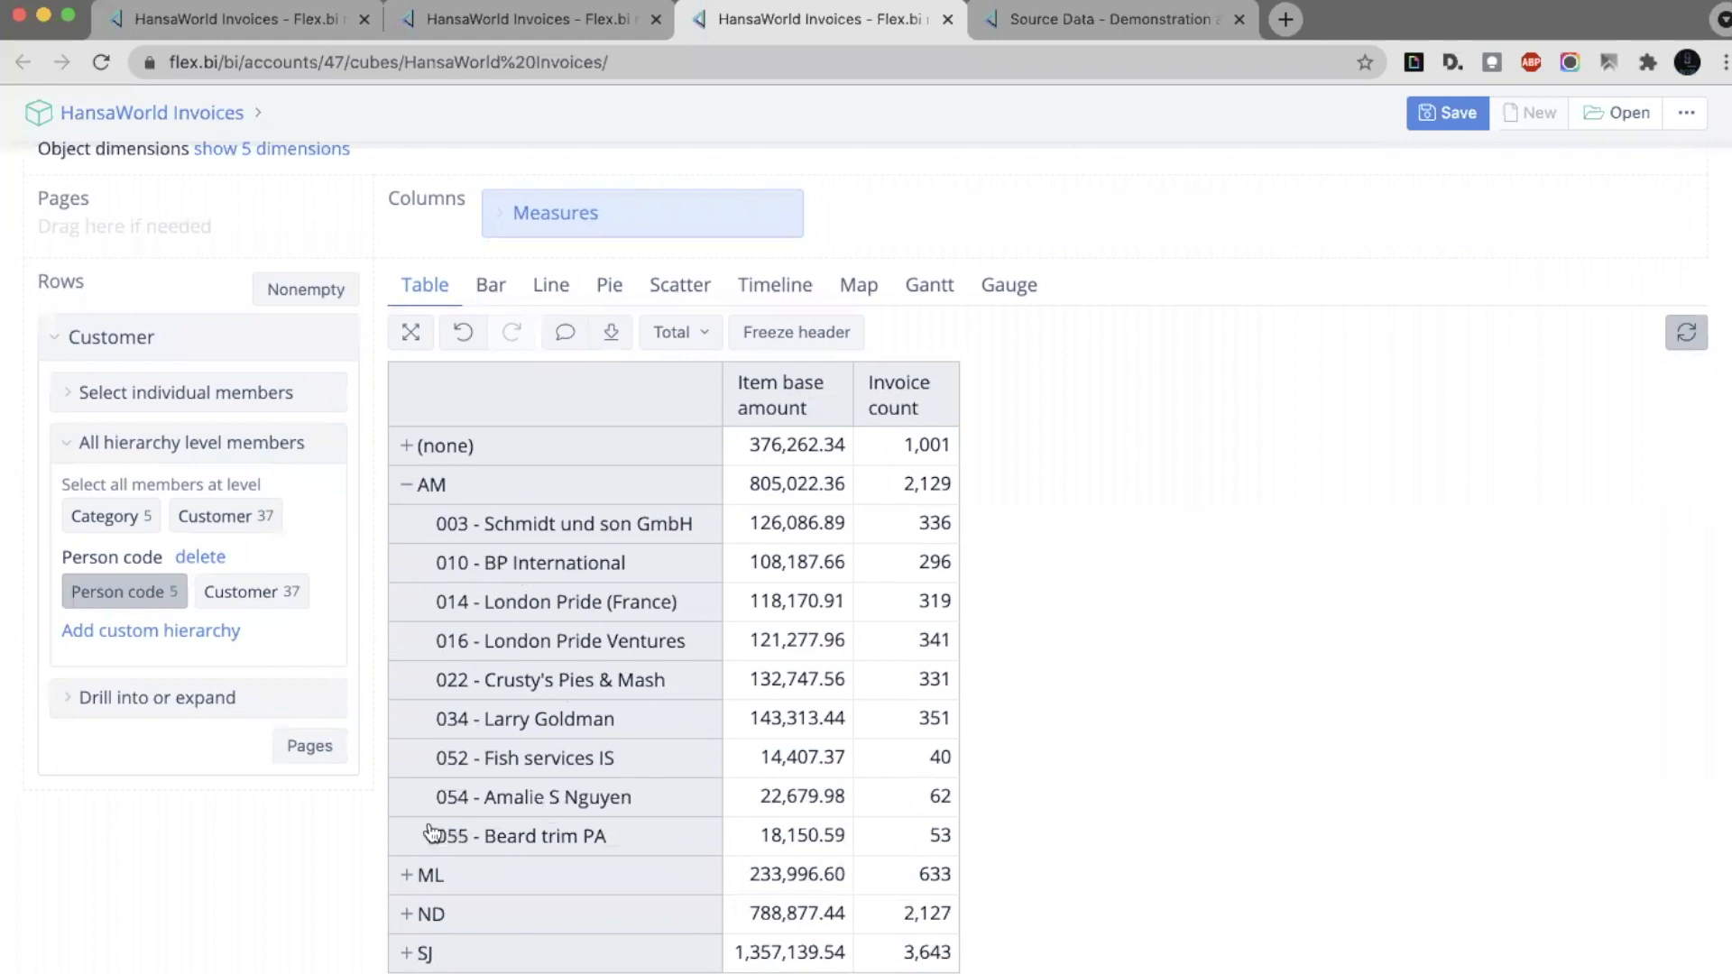
pyautogui.click(403, 488)
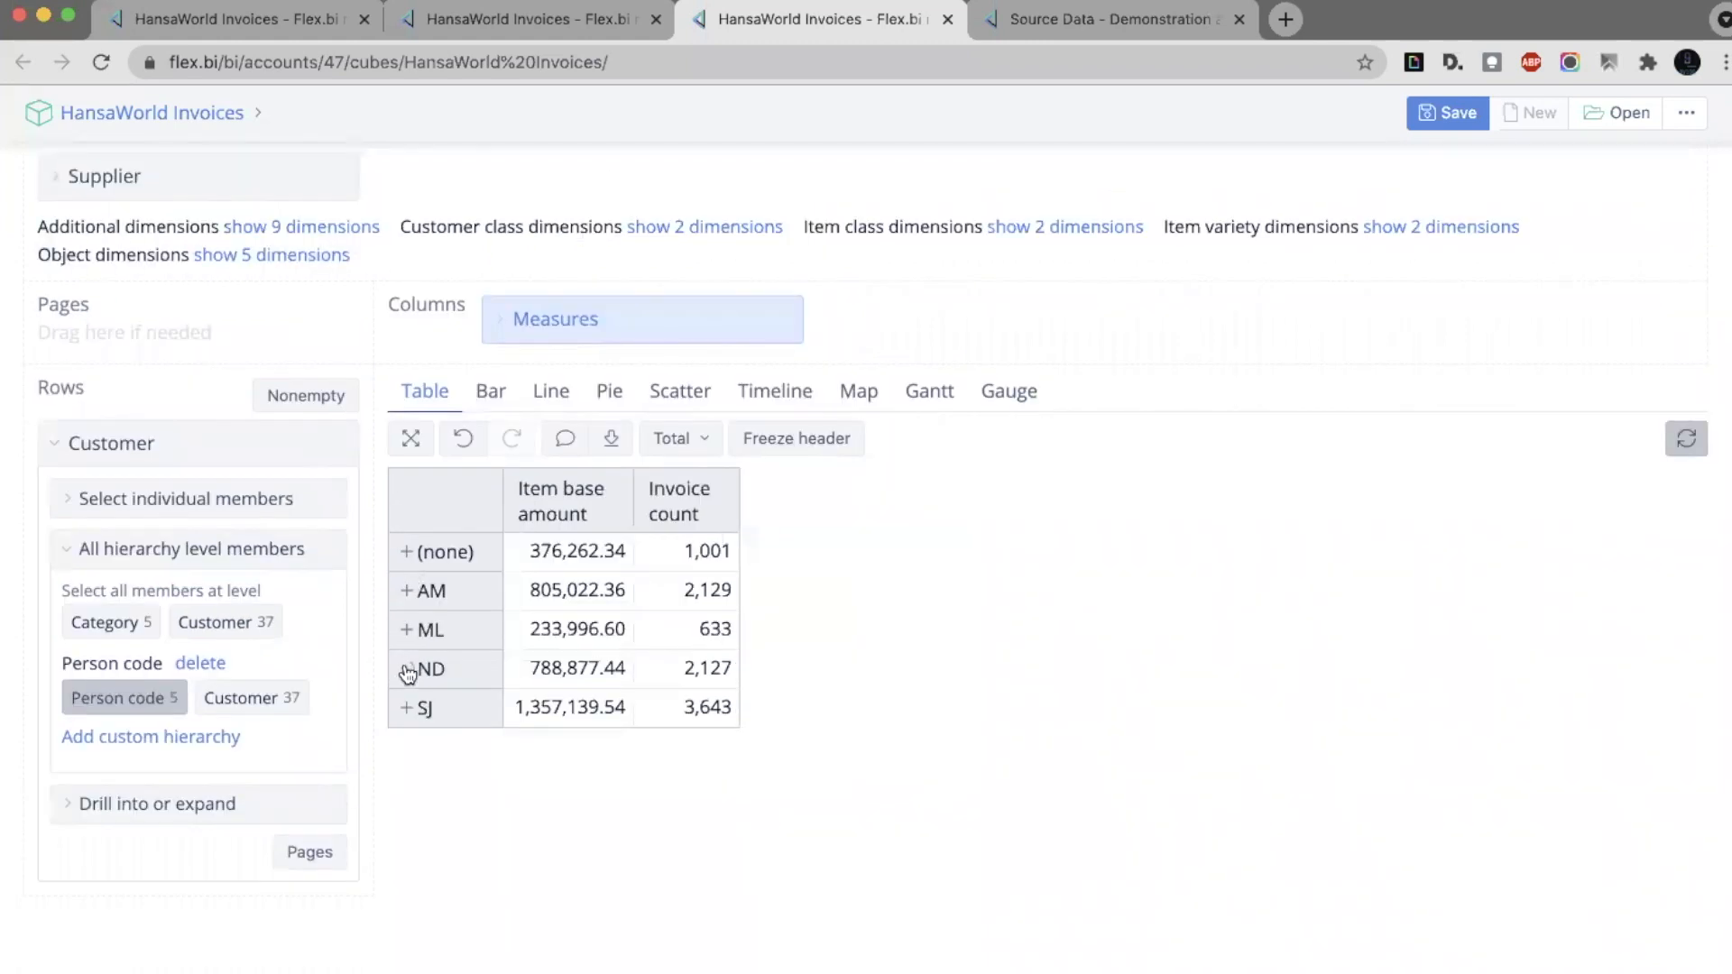
pyautogui.click(407, 671)
pyautogui.scroll(-1, 401, 613)
pyautogui.click(403, 531)
# Switch the customer rows to the Category level and back to the Person code level
pyautogui.click(118, 622)
pyautogui.click(133, 699)
# Review the full list of properties available for a custom Customer hierarchy, down to the address properties, and cancel without adding one
pyautogui.click(150, 738)
pyautogui.click(843, 347)
pyautogui.scroll(-10, 849, 552)
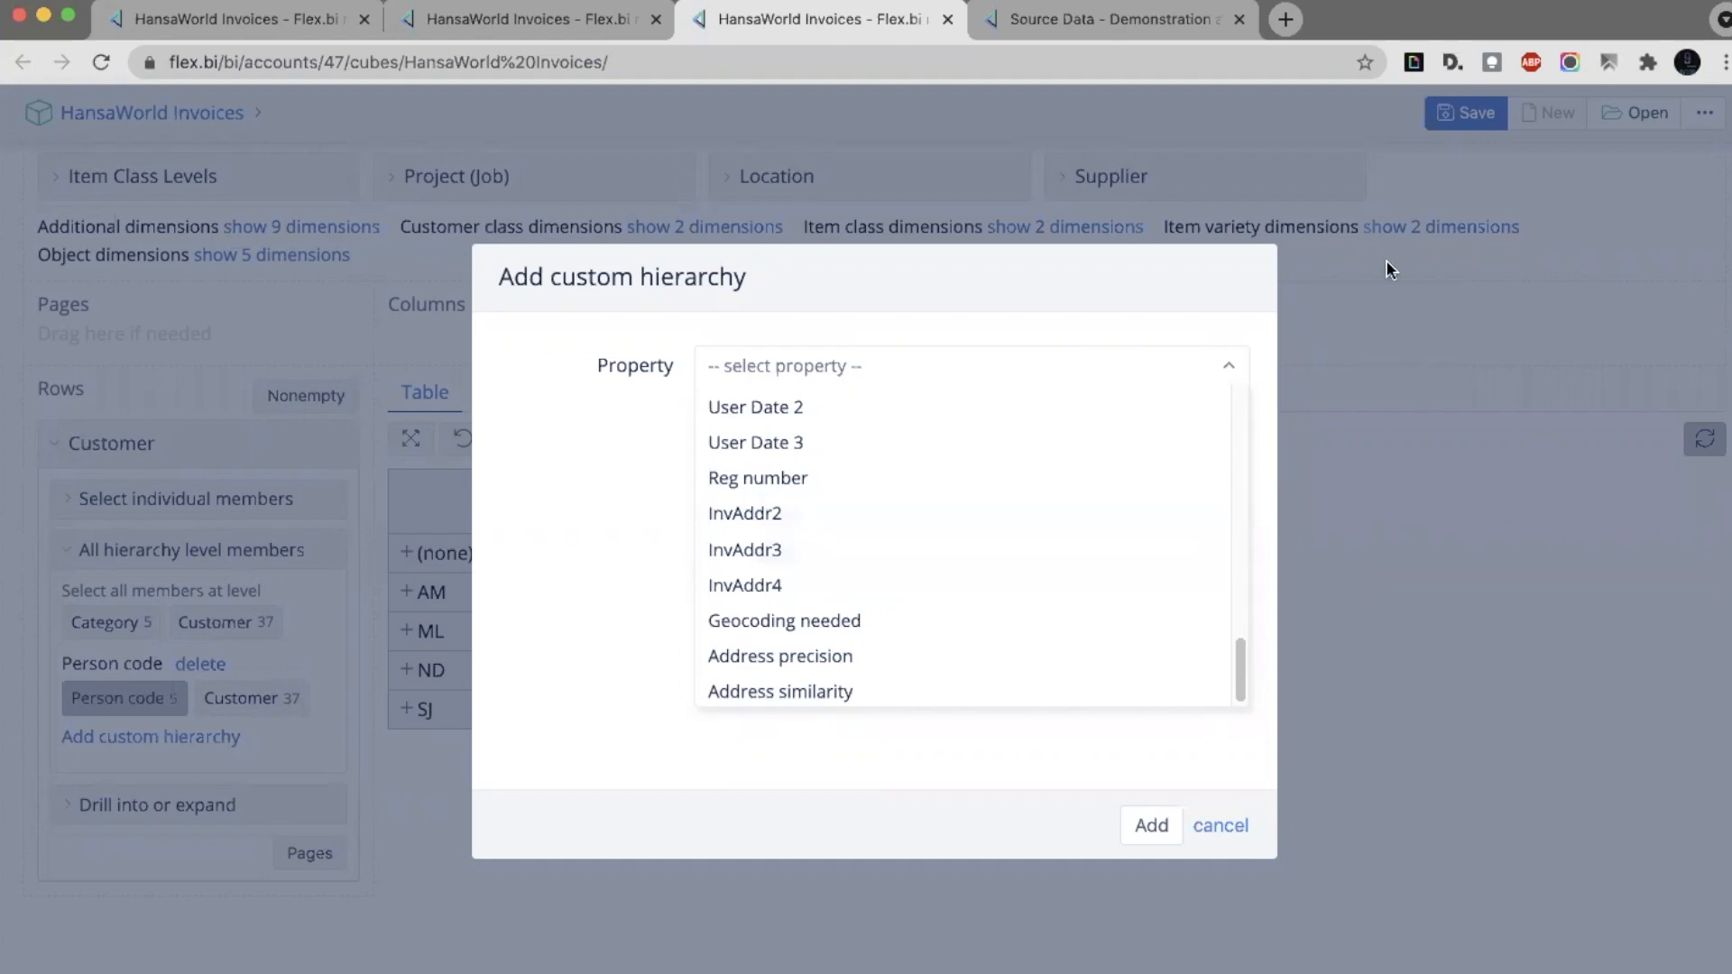
pyautogui.click(1215, 754)
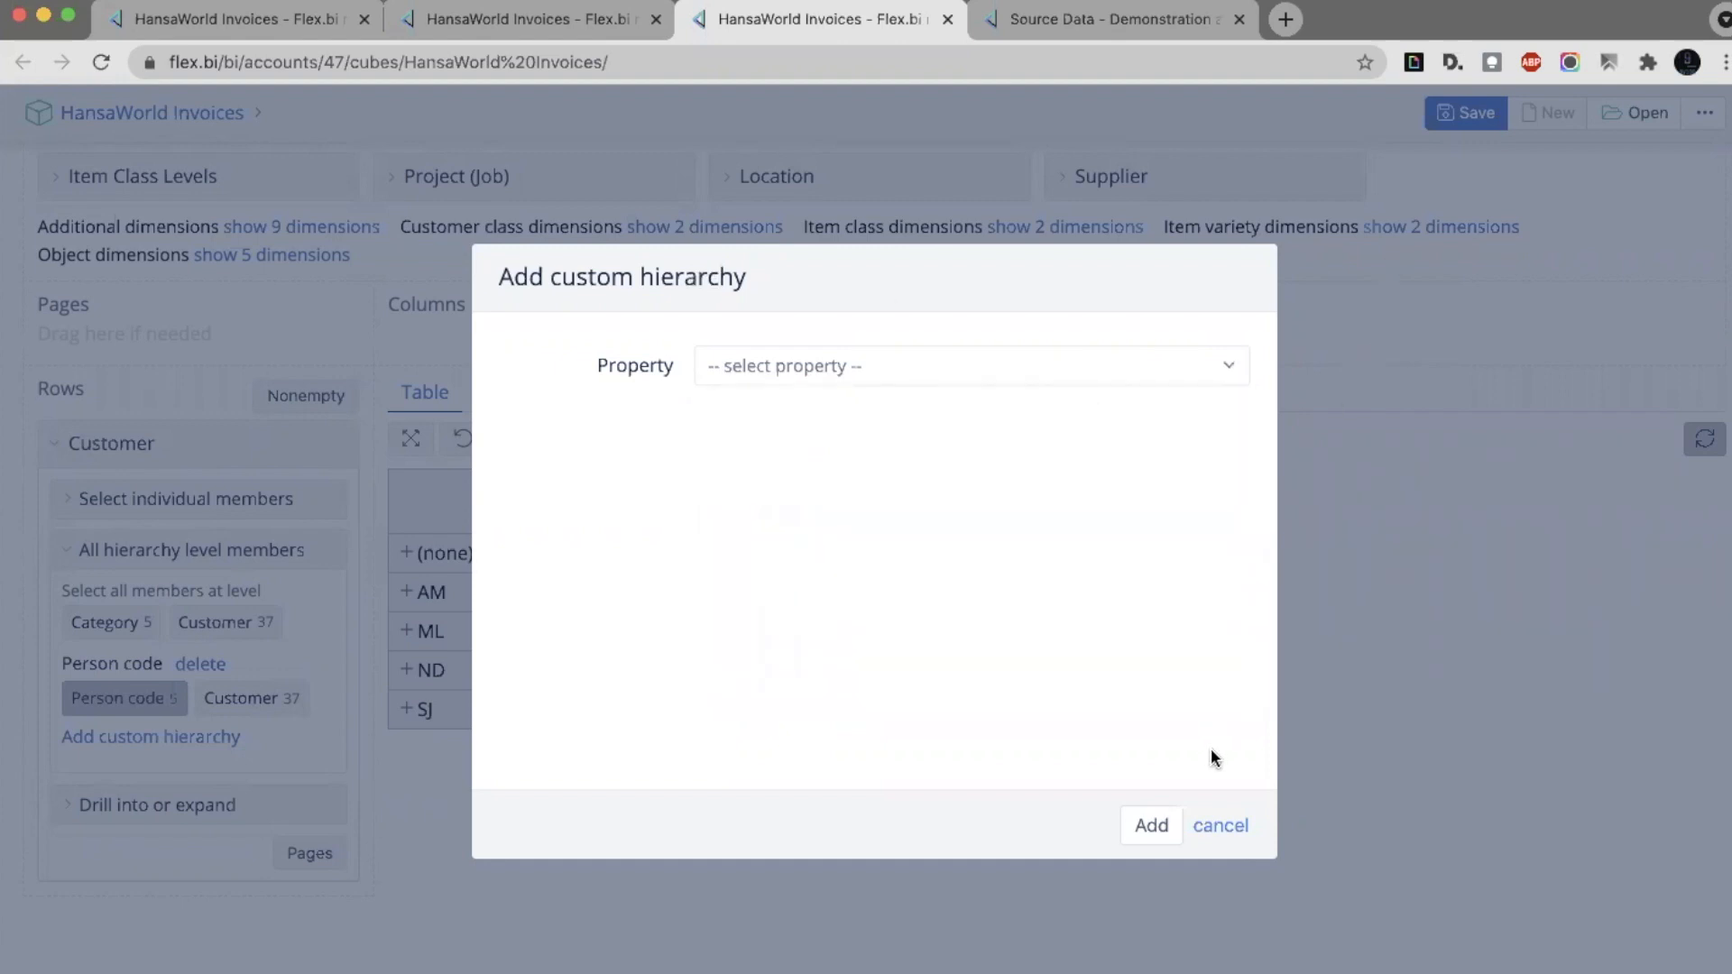
pyautogui.click(1222, 825)
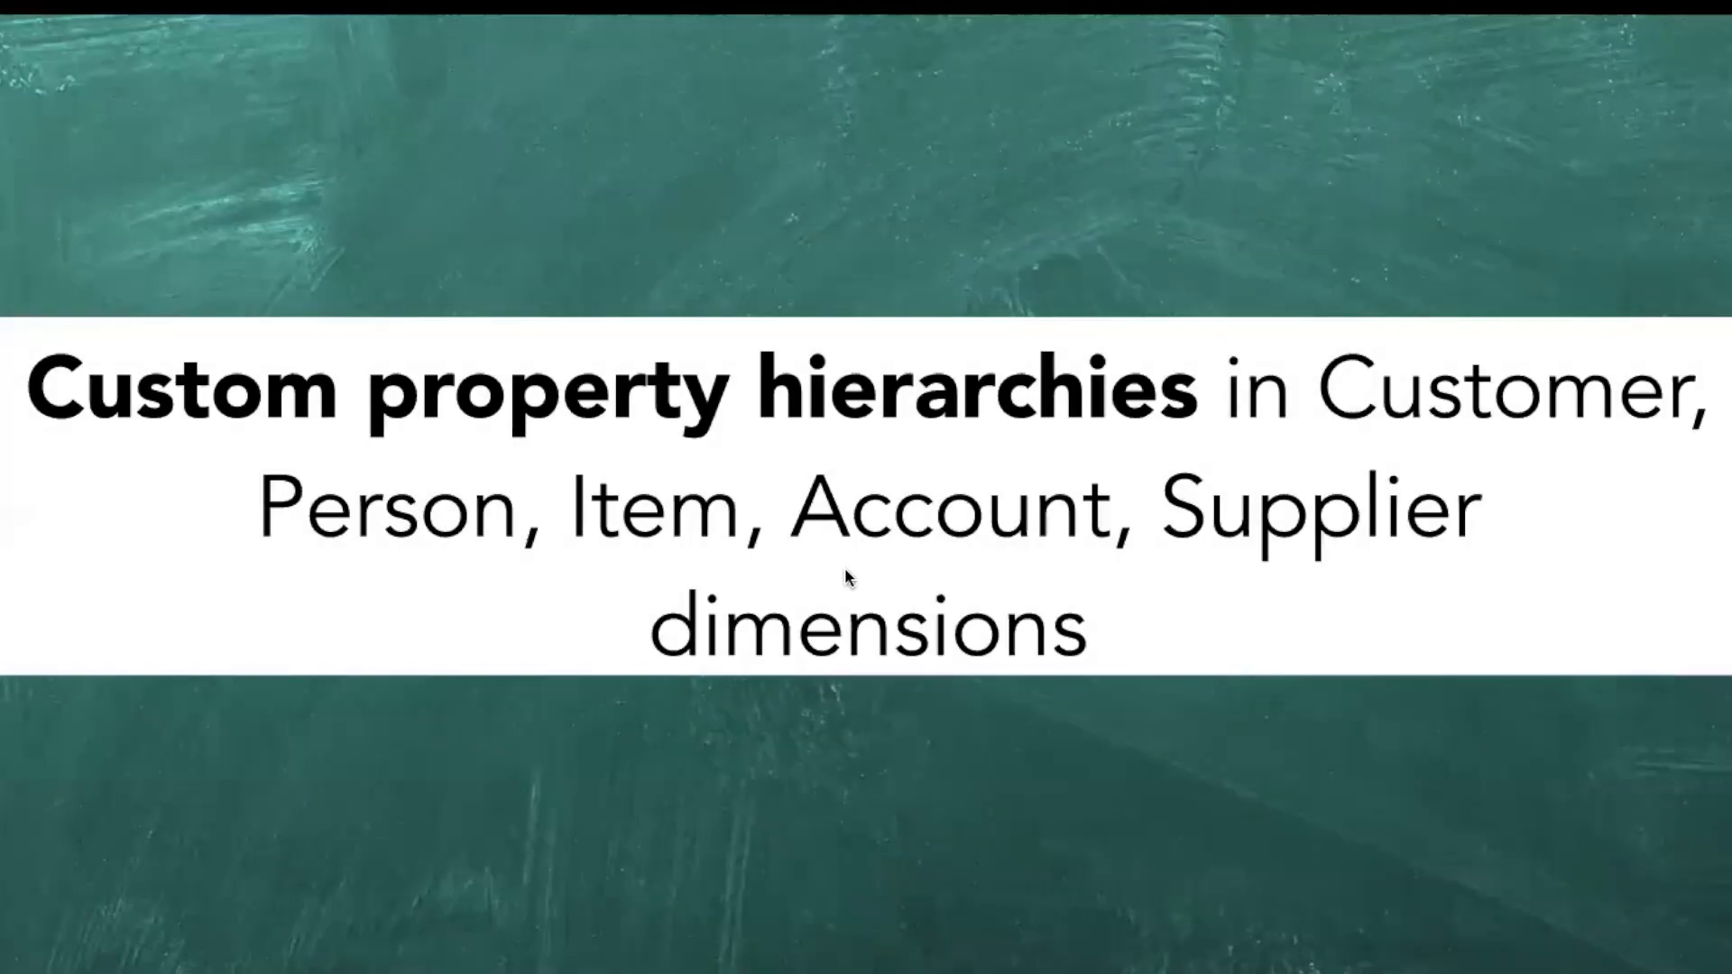
pyautogui.click(848, 565)
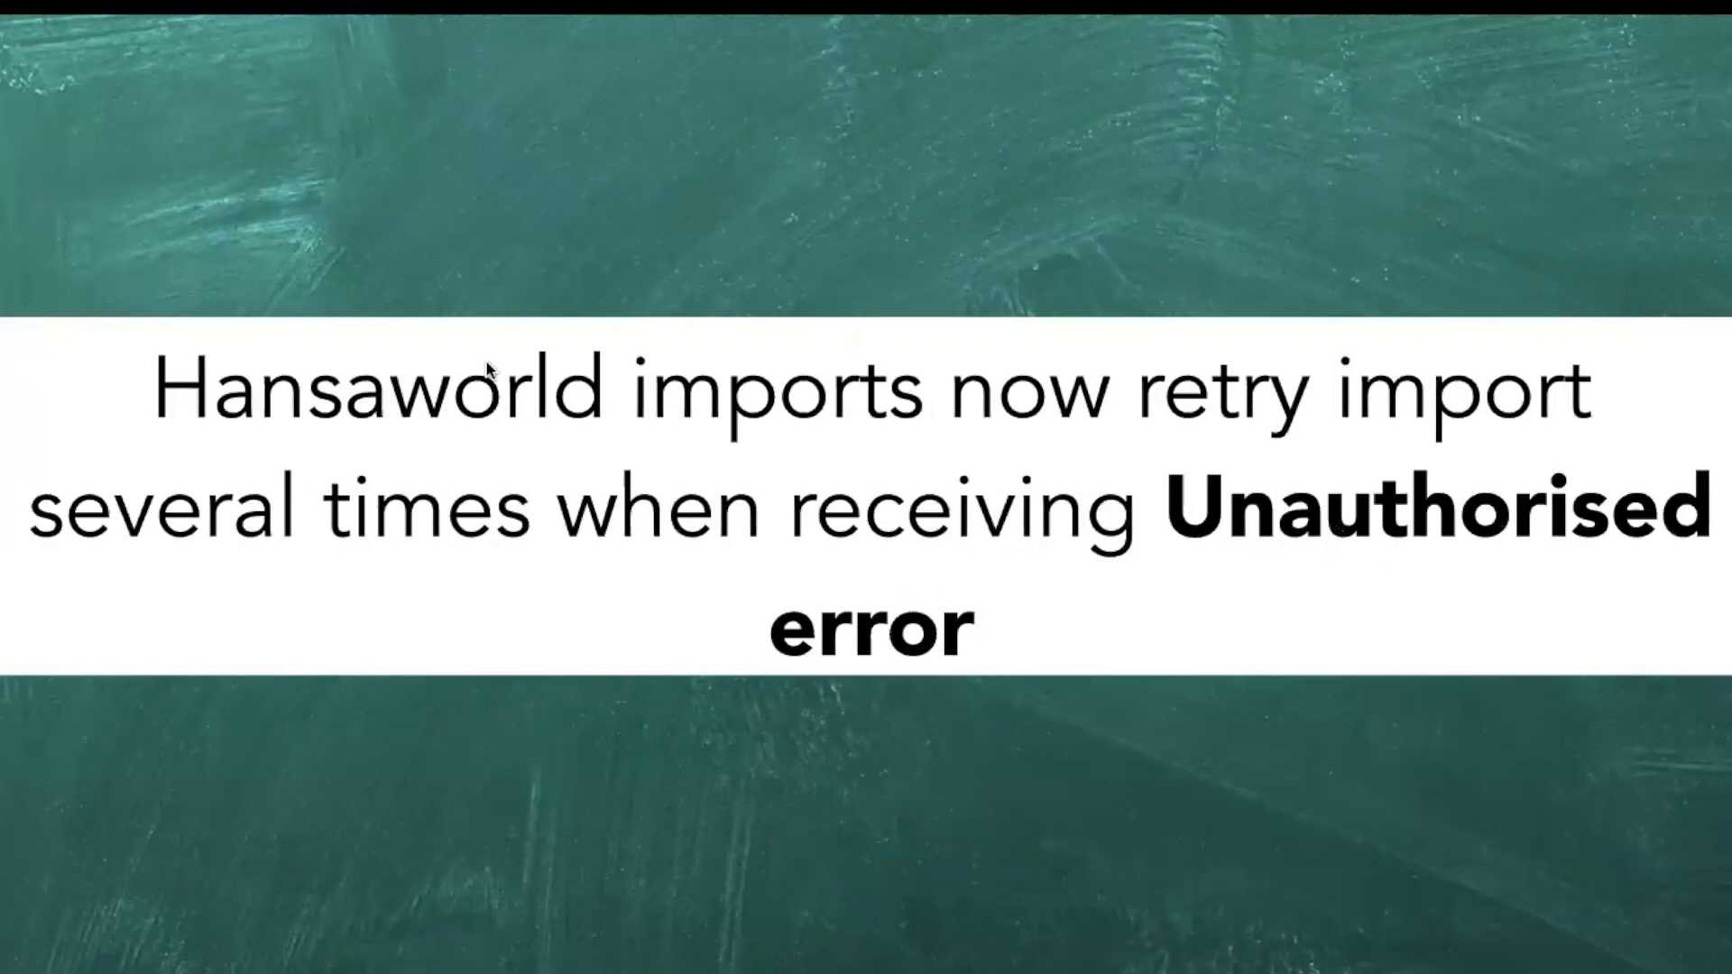